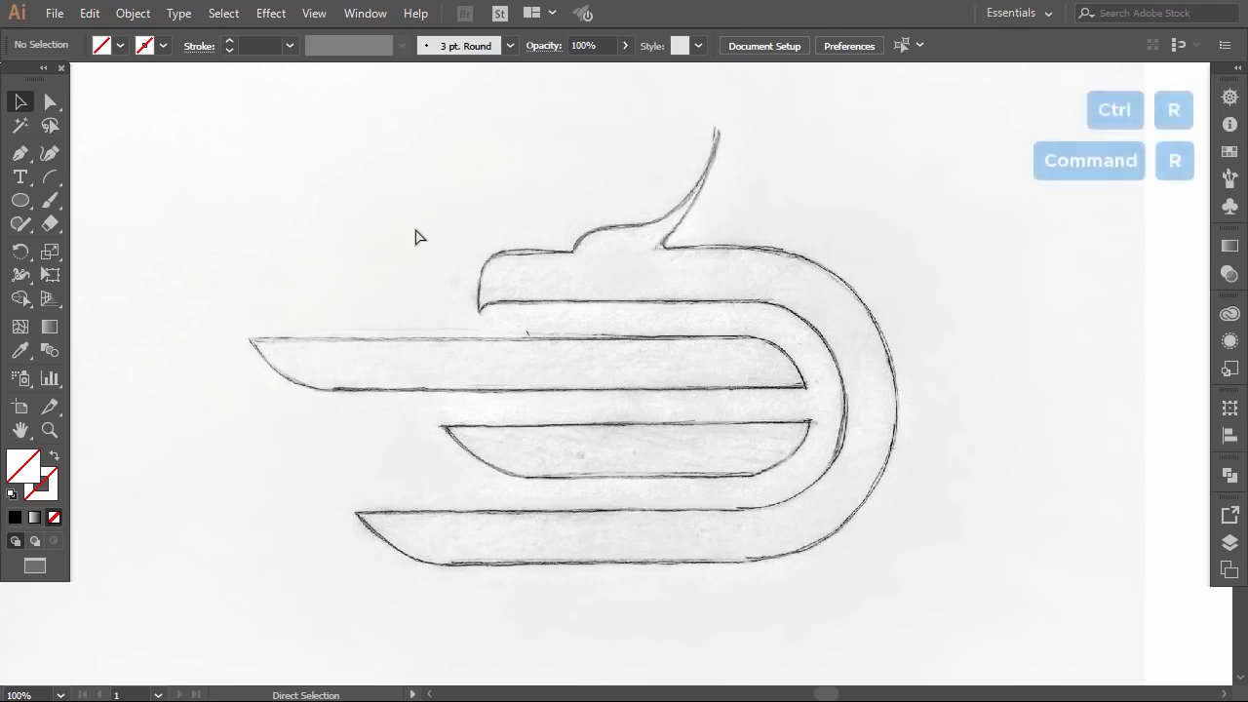
# Show the rulers and place a horizontal guide along the lower edge of the bird's head and neck band.
pyautogui.hotkey('ctrl', 'r')
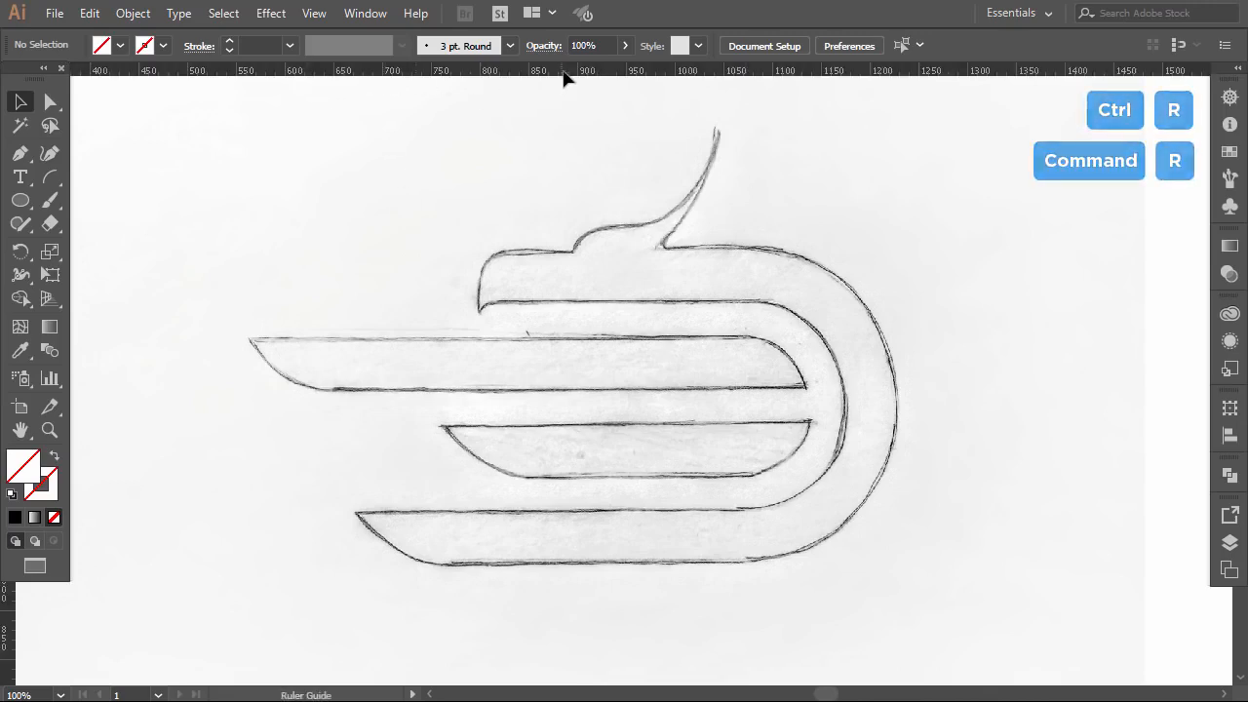
pyautogui.moveTo(566, 75); pyautogui.dragTo(746, 301)
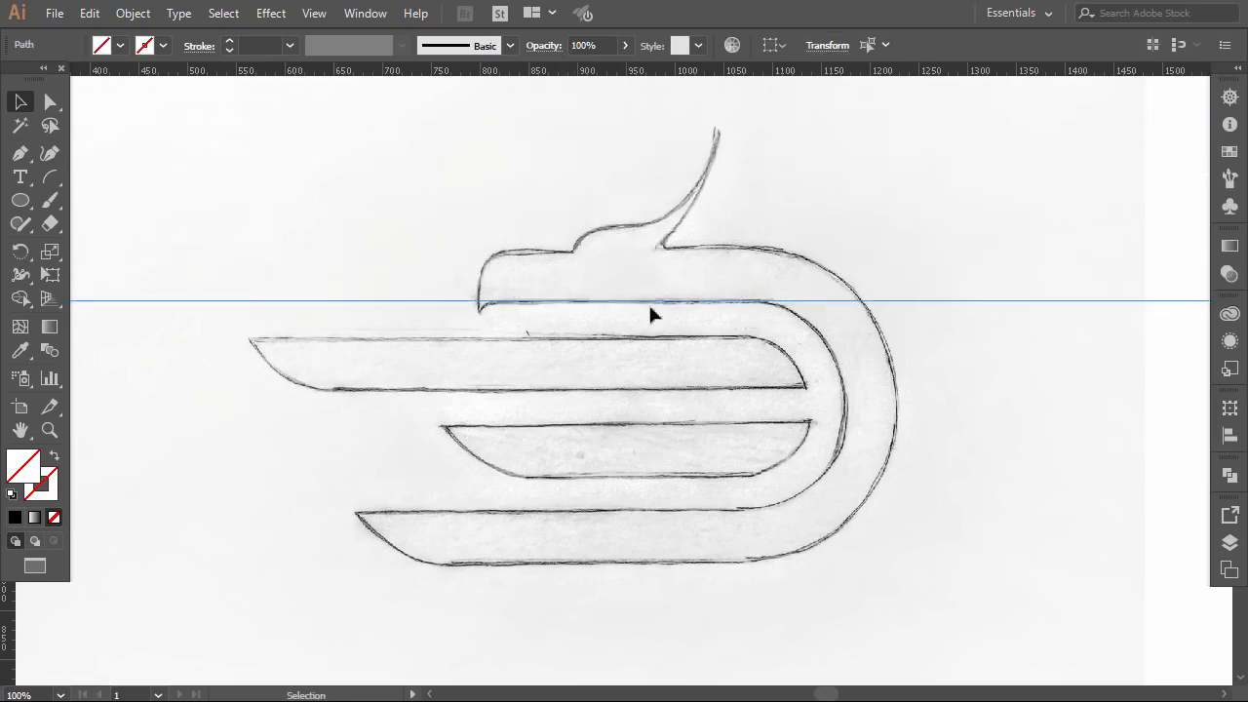
pyautogui.click(388, 354)
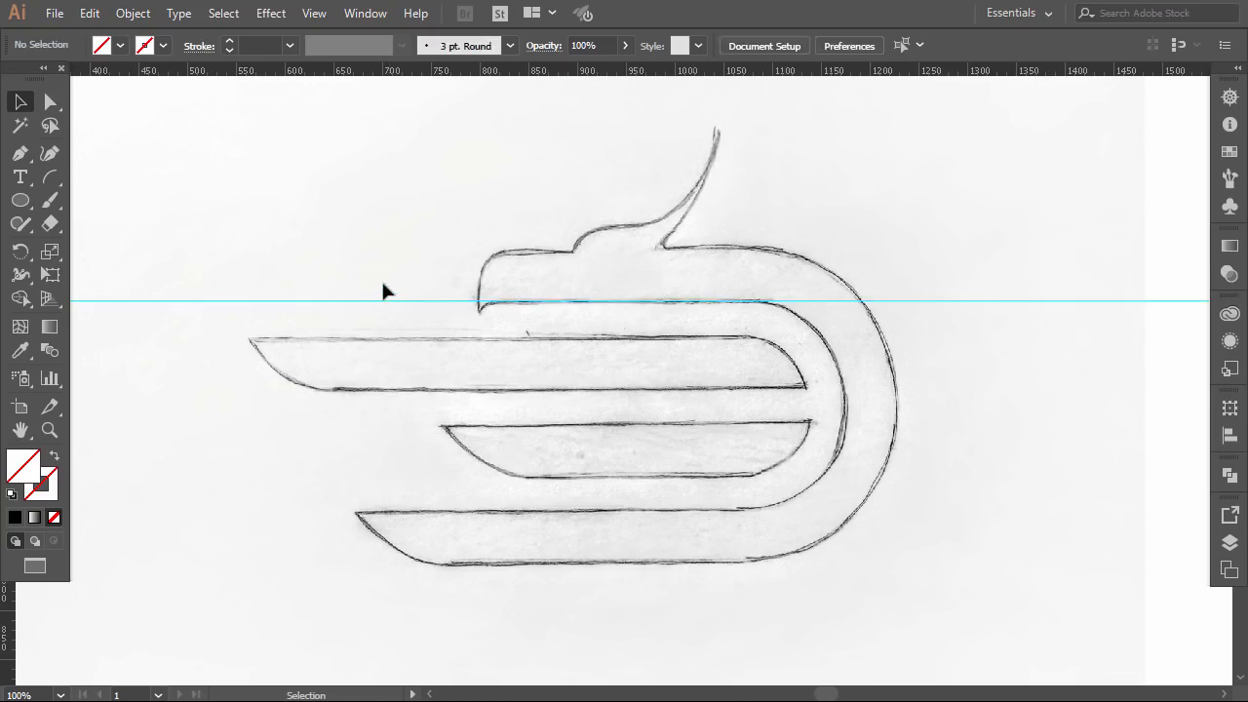
pyautogui.moveTo(332, 289); pyautogui.dragTo(380, 324)
pyautogui.click(345, 352)
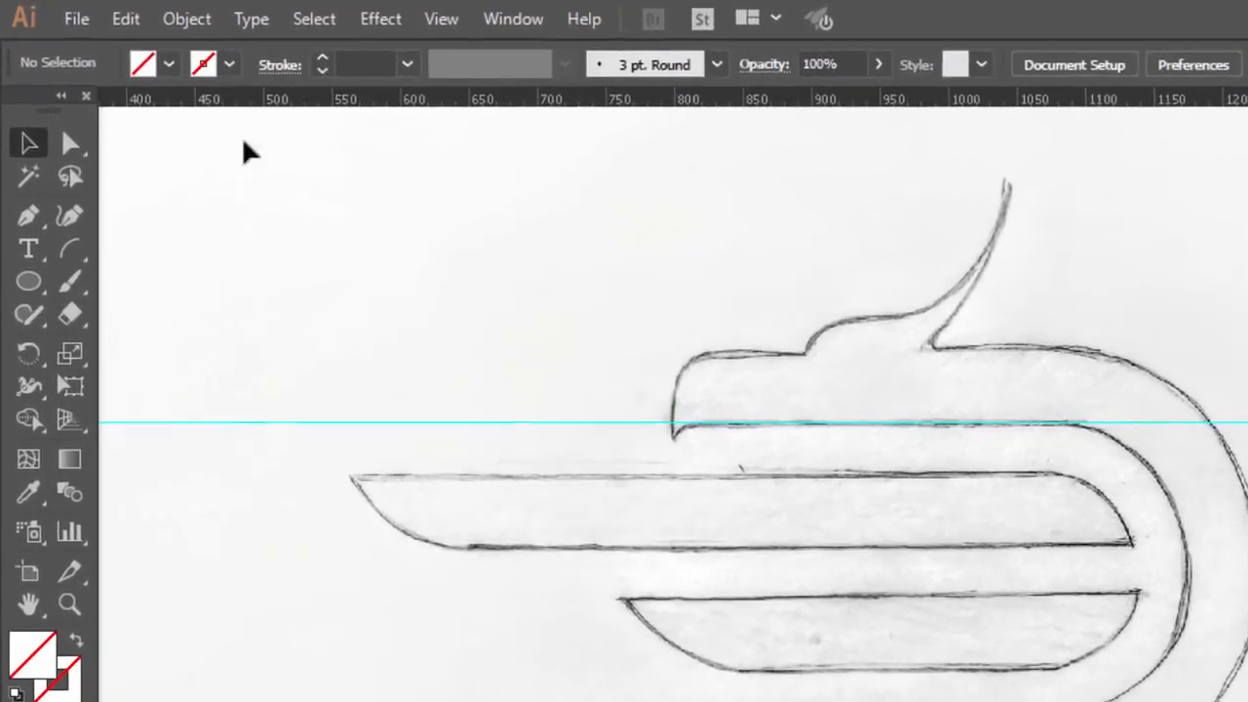
# Change the guide color to pure red in the Guides & Grid preferences.
pyautogui.click(126, 19)
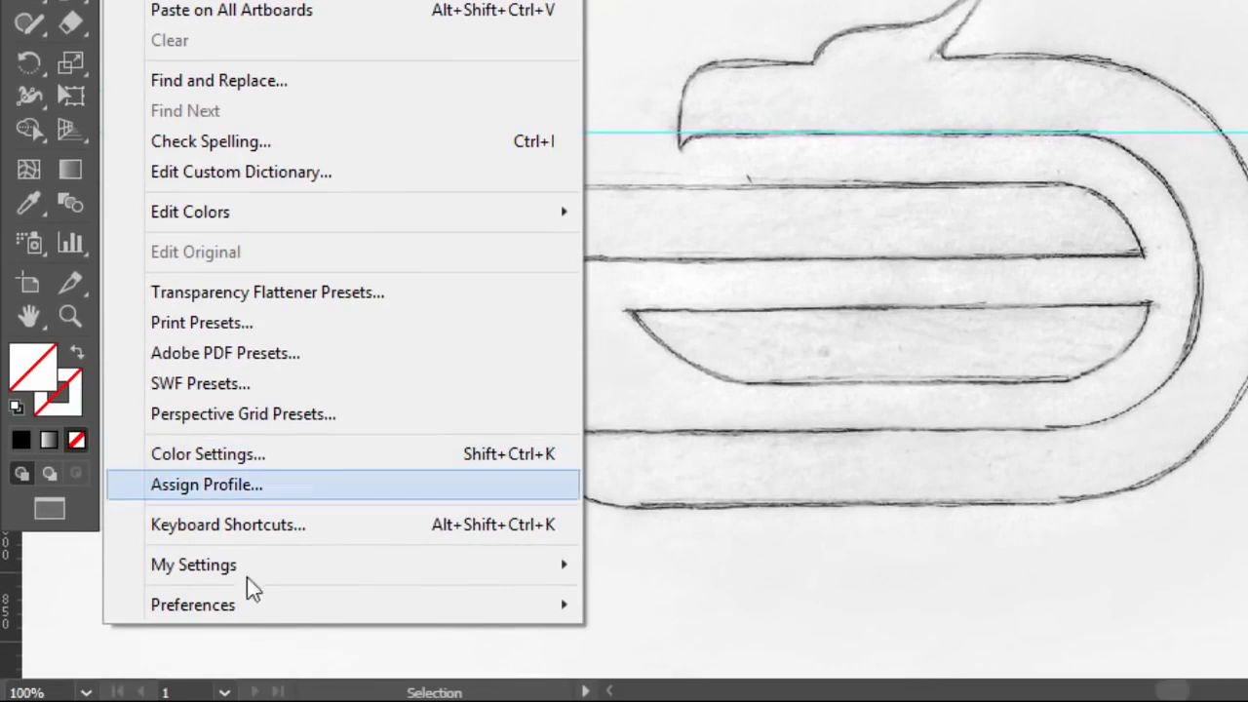
pyautogui.moveTo(223, 609)
pyautogui.moveTo(520, 619)
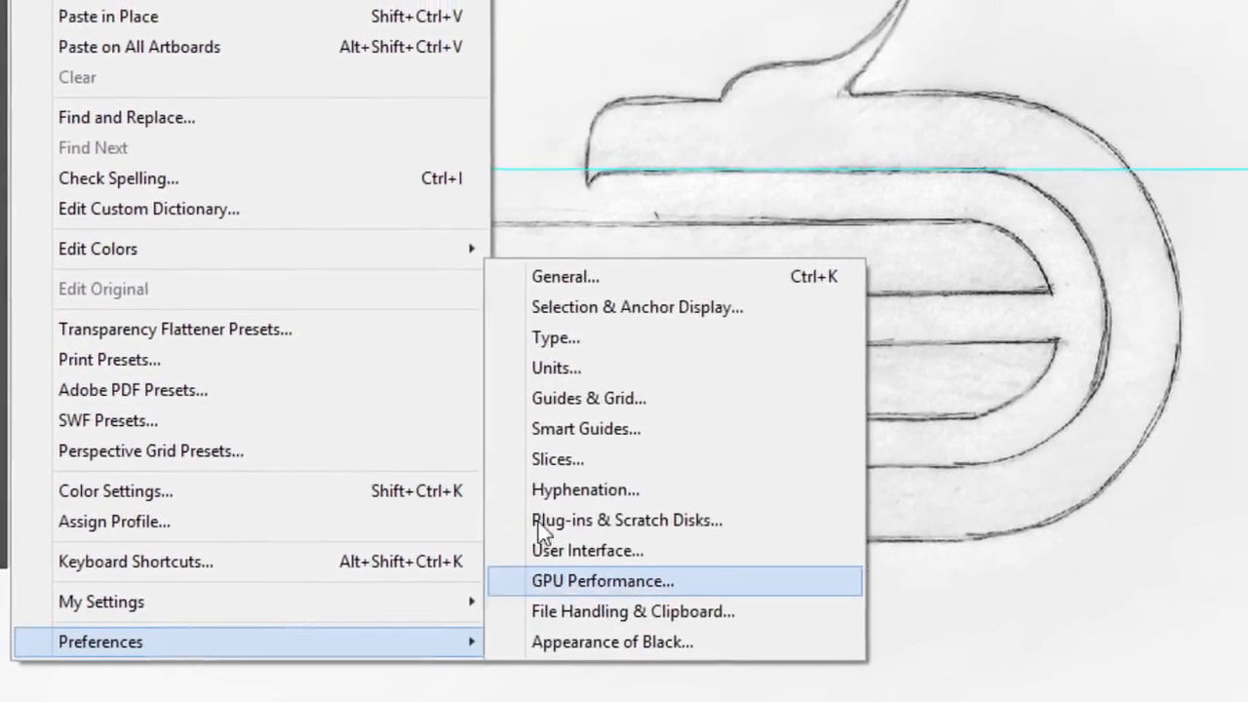
pyautogui.click(588, 398)
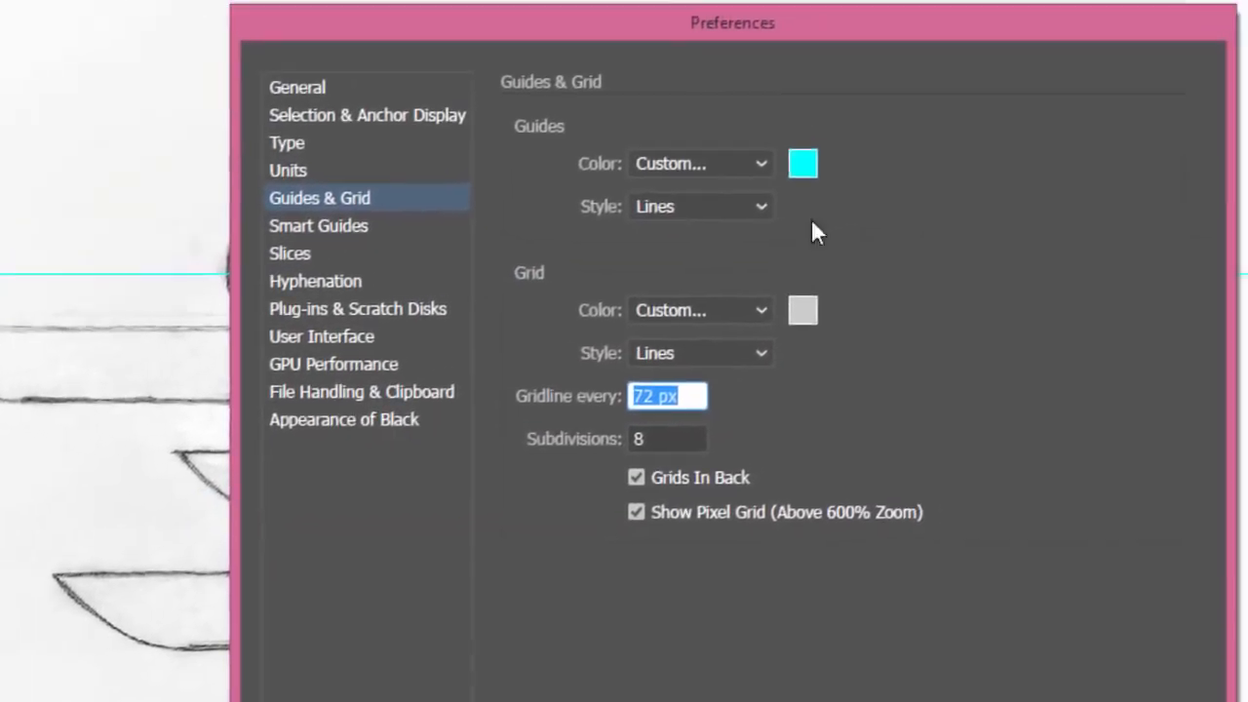
pyautogui.click(758, 176)
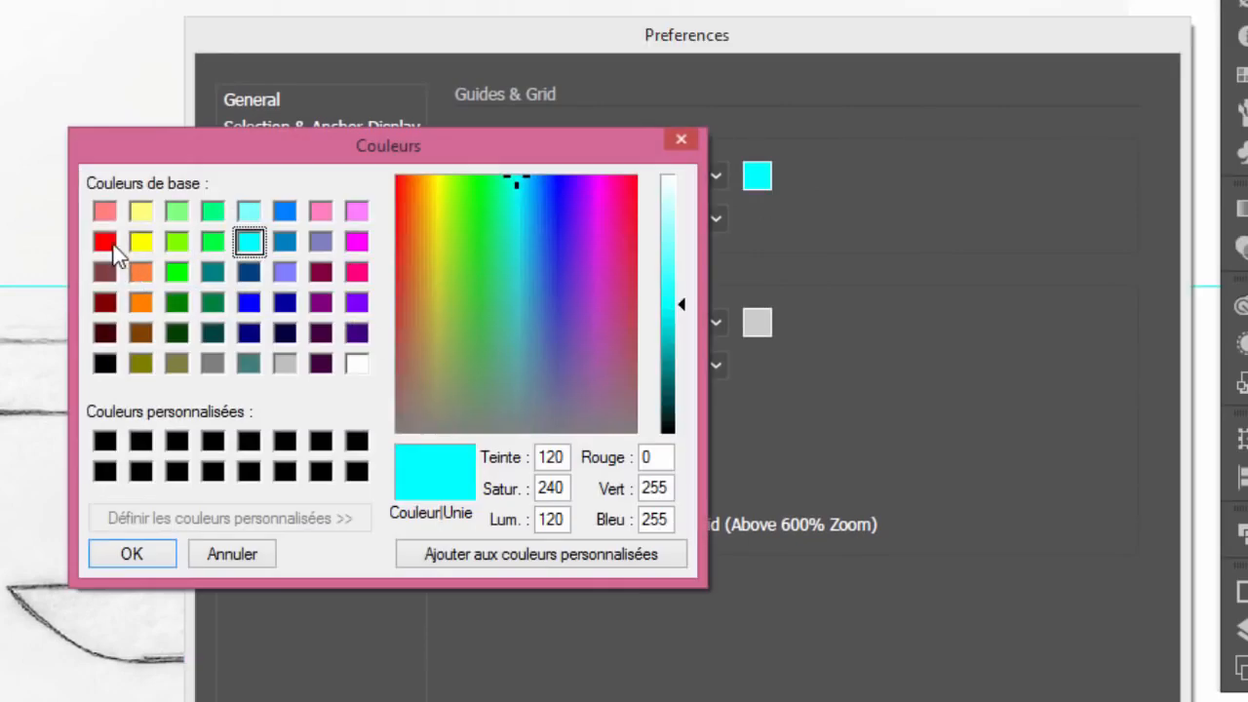
pyautogui.click(105, 240)
pyautogui.click(173, 552)
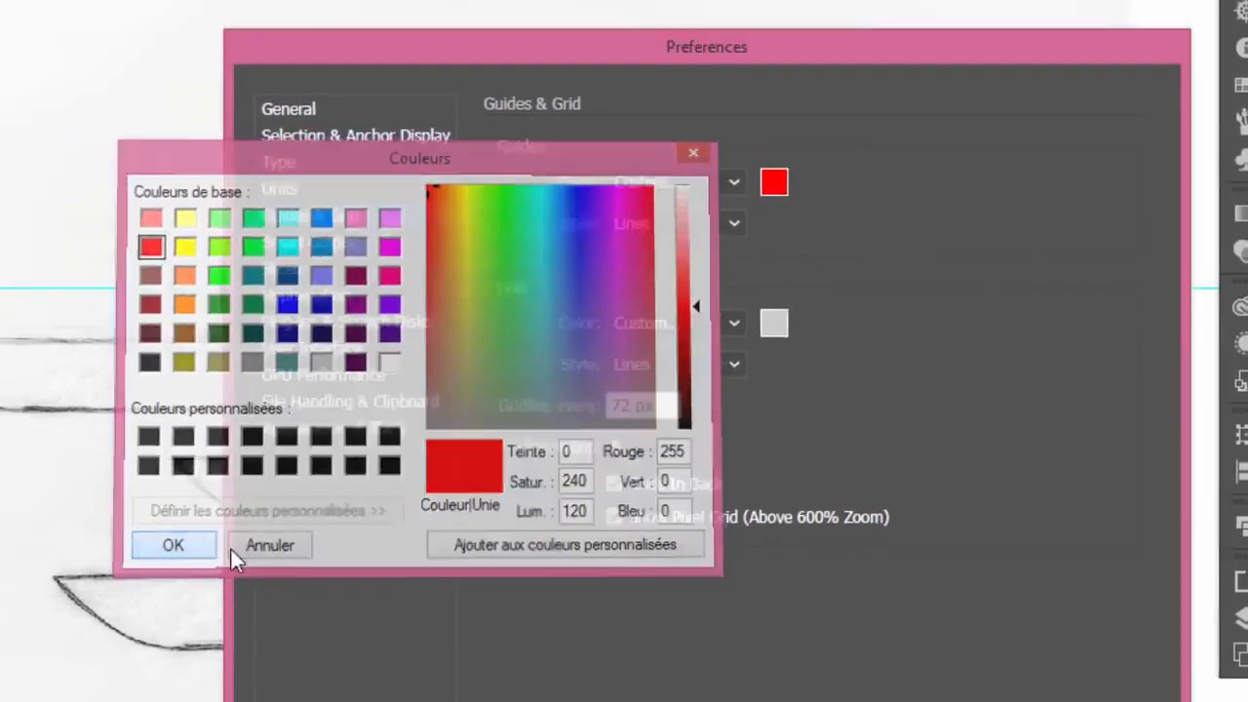
pyautogui.click(947, 701)
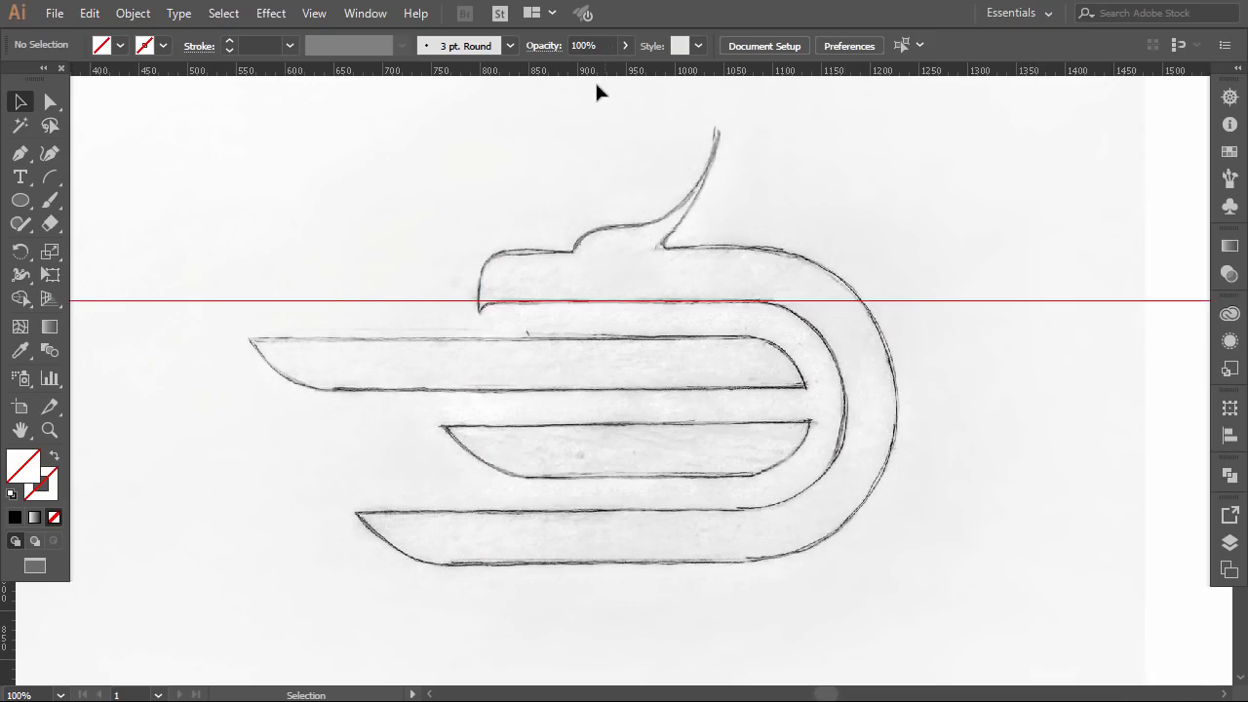
# Add horizontal guides along the upper and lower edges of the longest wing bar in the sketch.
pyautogui.moveTo(597, 71); pyautogui.dragTo(653, 343)
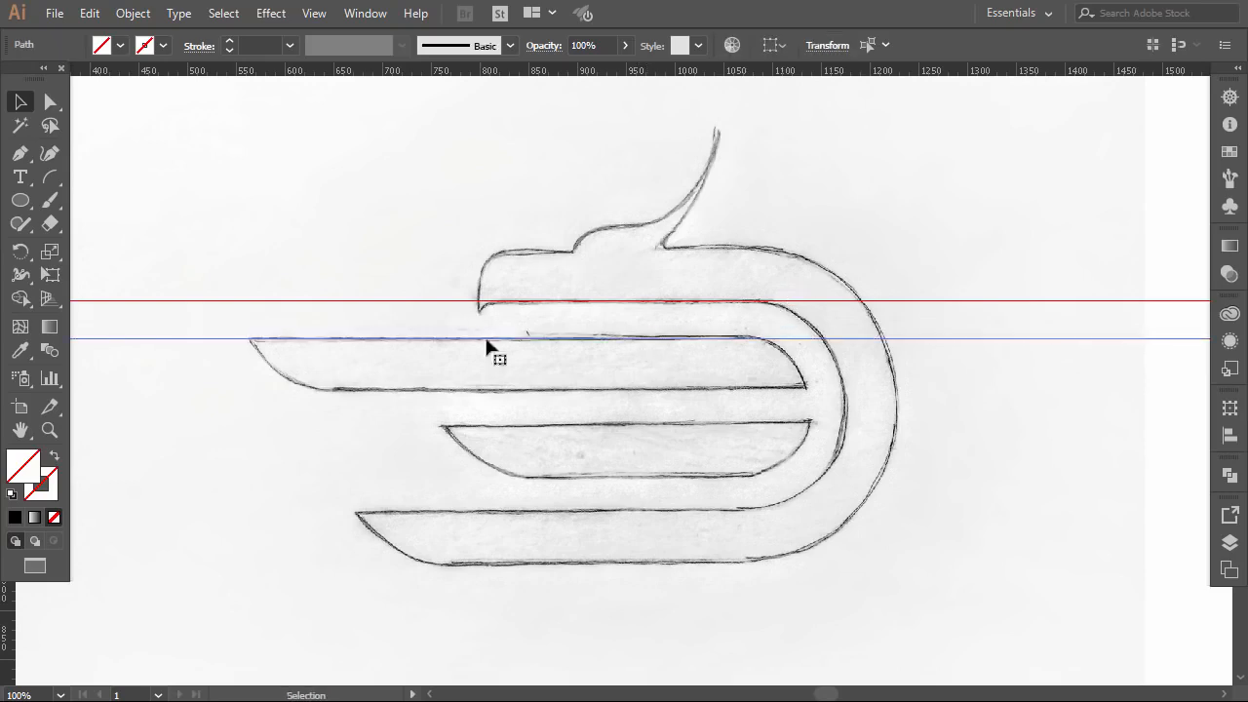
pyautogui.click(601, 153)
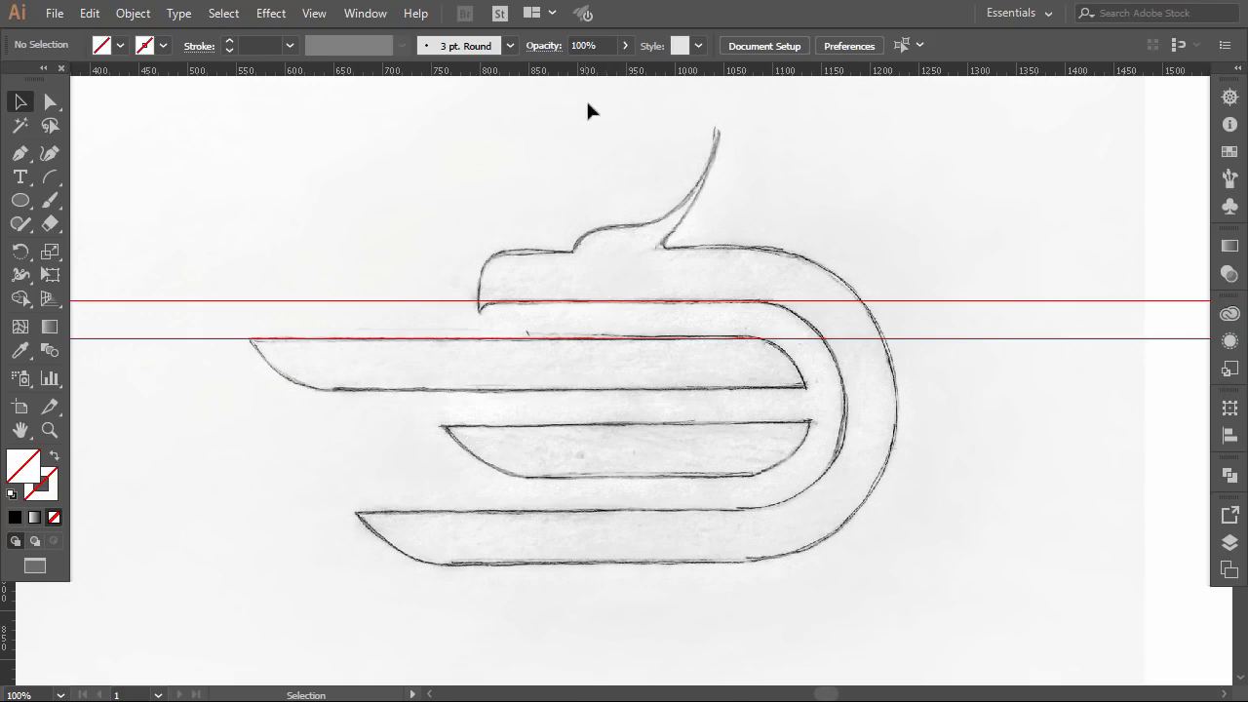
pyautogui.moveTo(590, 72); pyautogui.dragTo(625, 386)
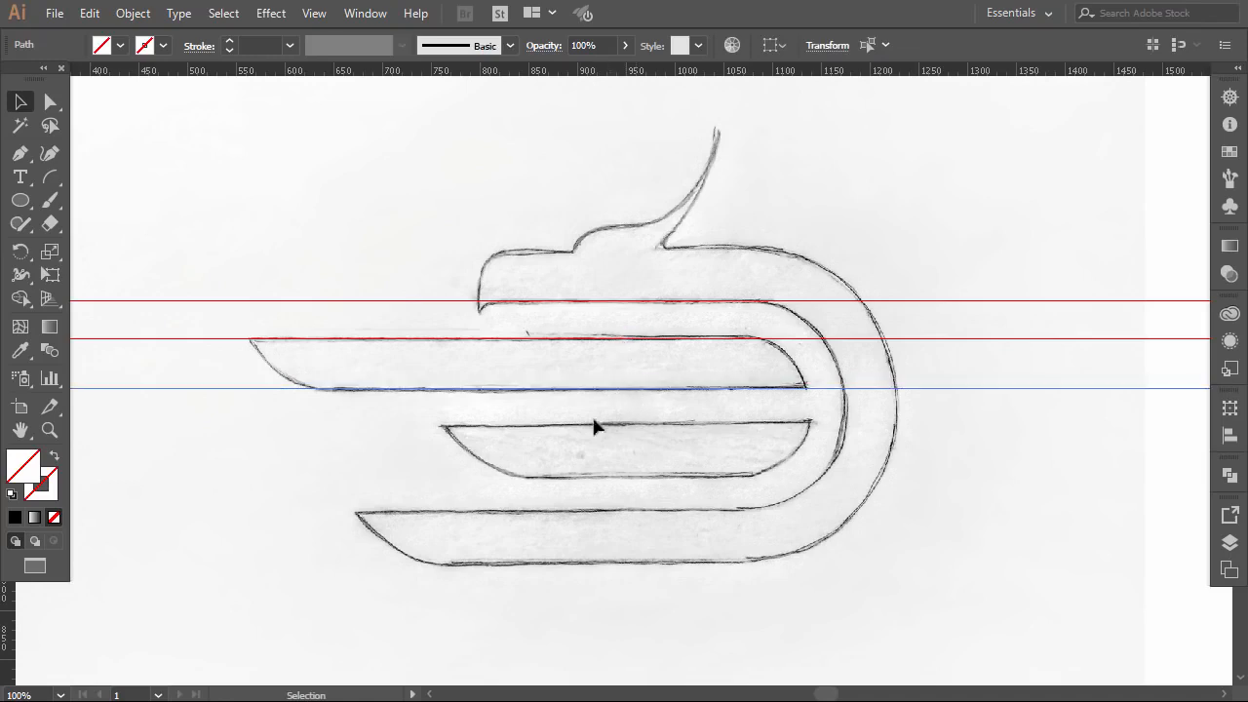
pyautogui.click(860, 226)
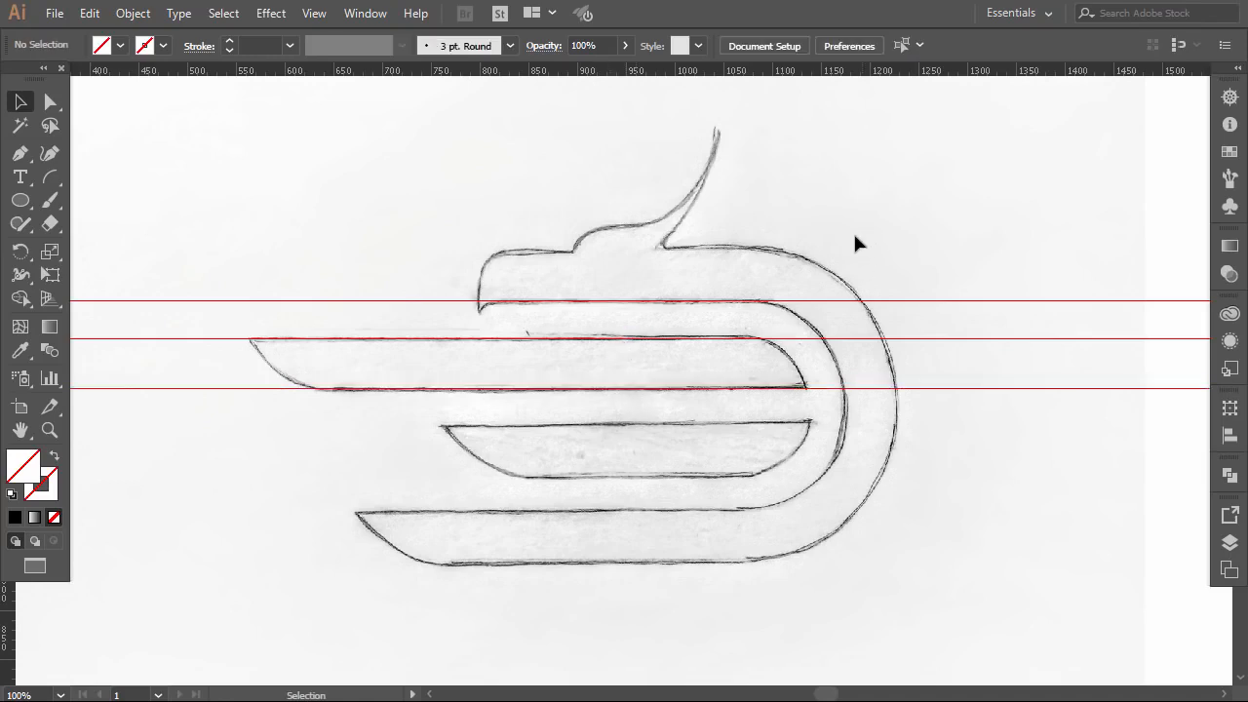
# Draw a narrow rectangle exactly spanning the gap between the first and second guides and fill it black.
pyautogui.scroll(1, 786, 393)
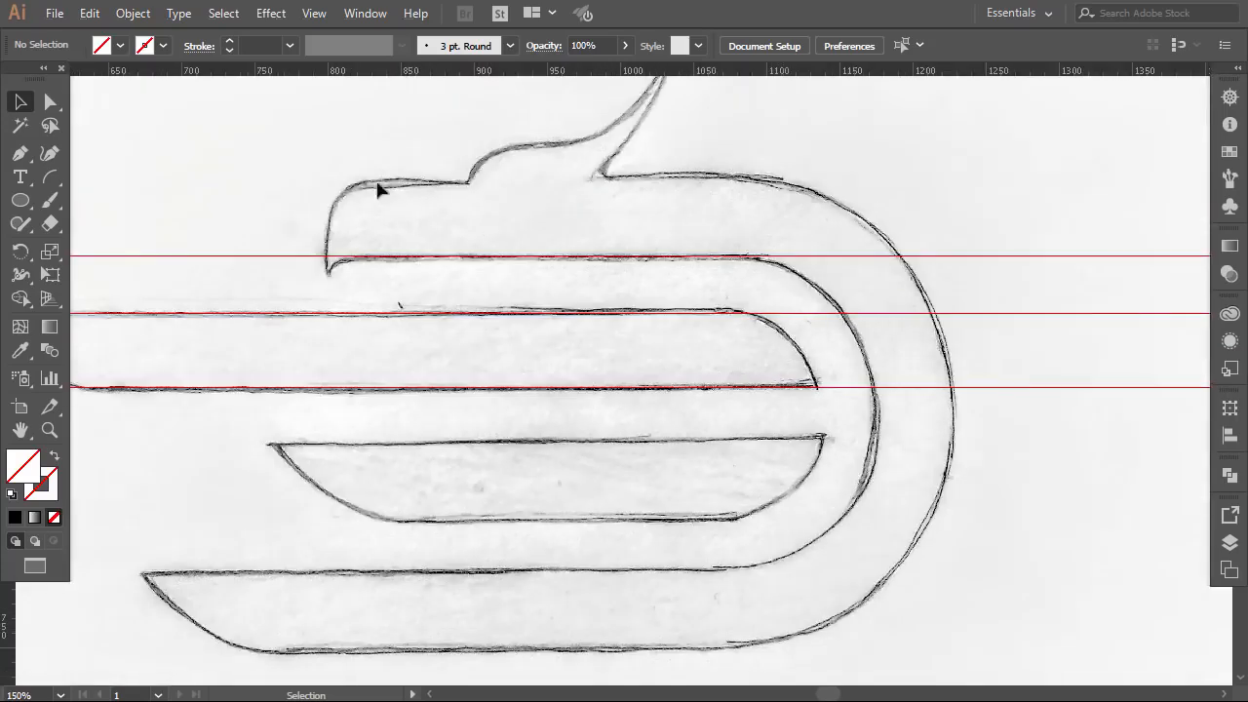
pyautogui.moveTo(20, 200); pyautogui.dragTo(97, 201)
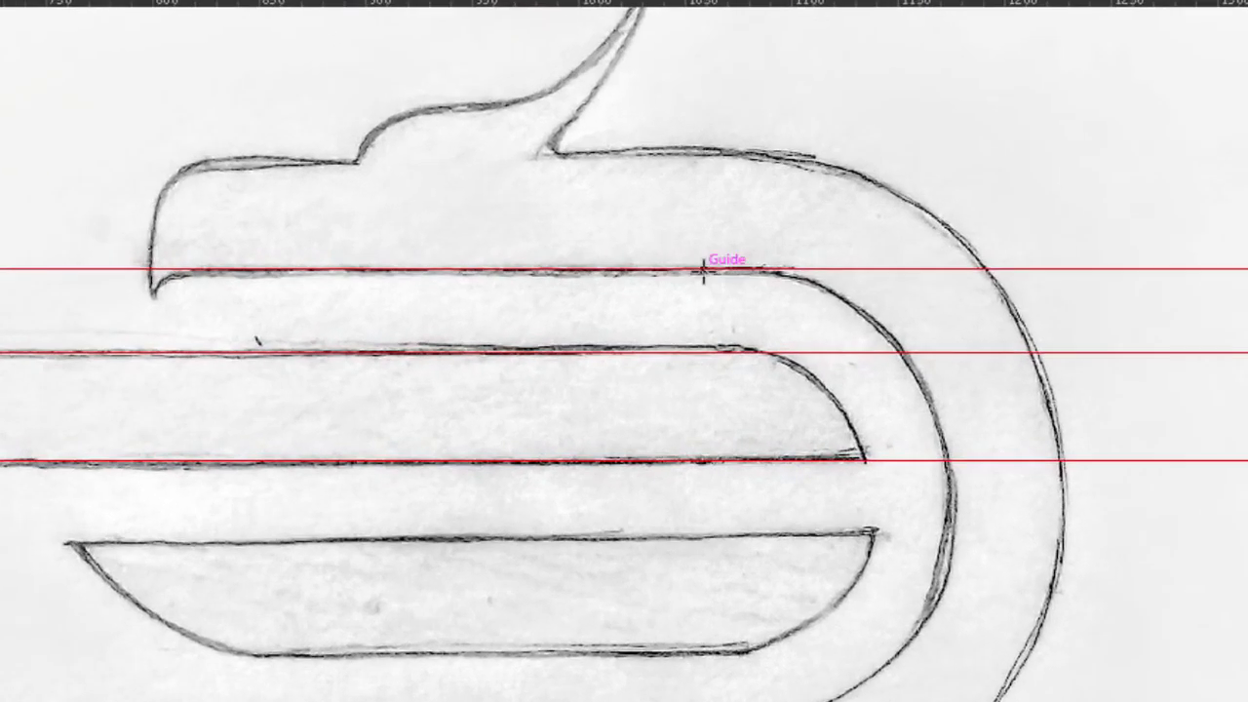
pyautogui.moveTo(706, 270); pyautogui.dragTo(734, 353)
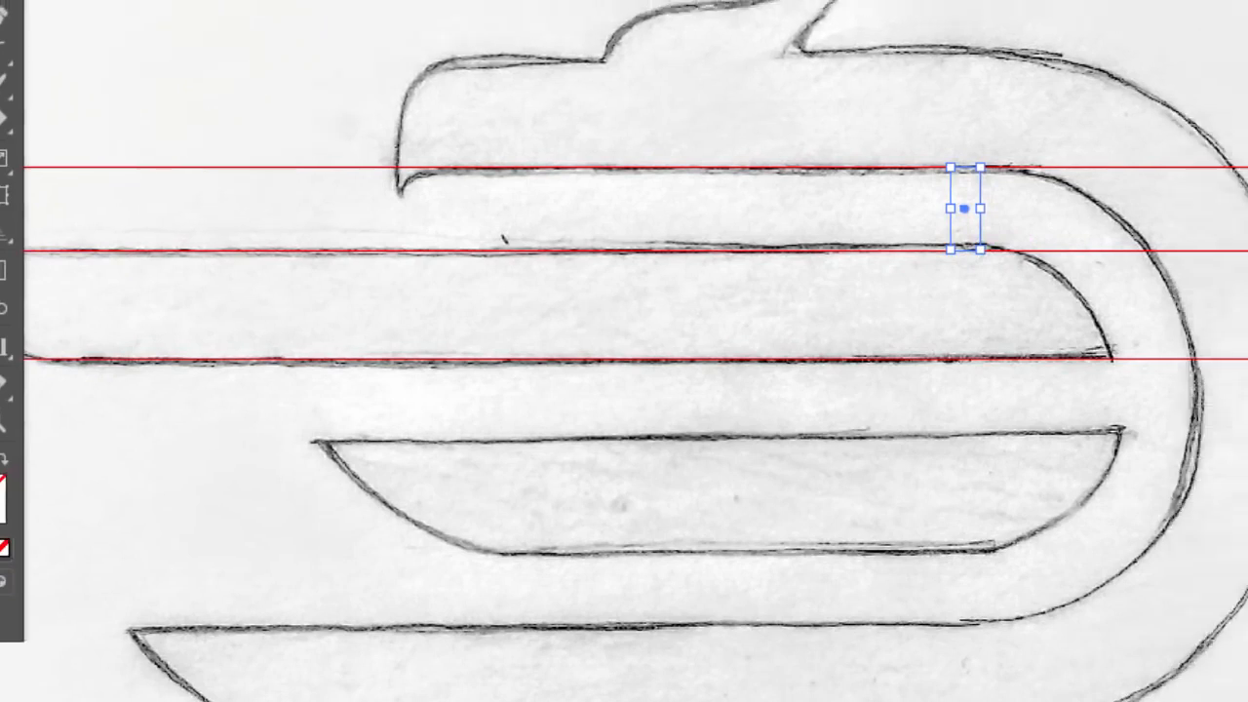
pyautogui.click(20, 532)
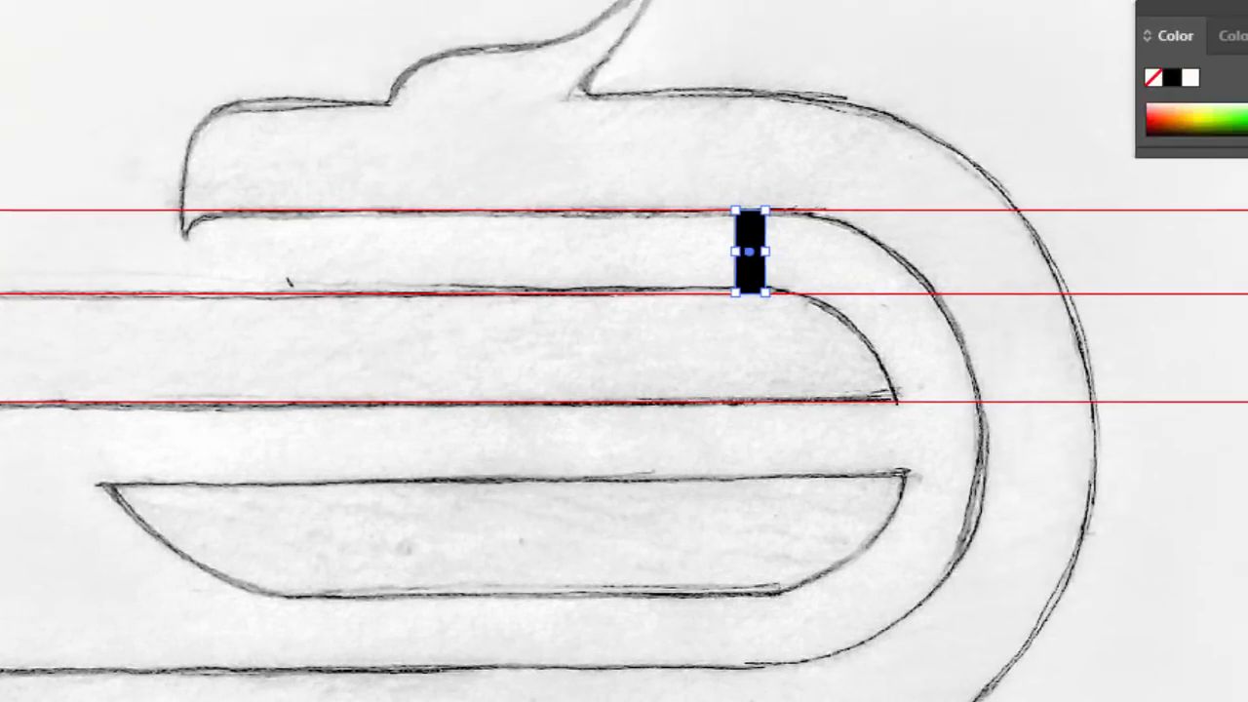
pyautogui.press('F6')
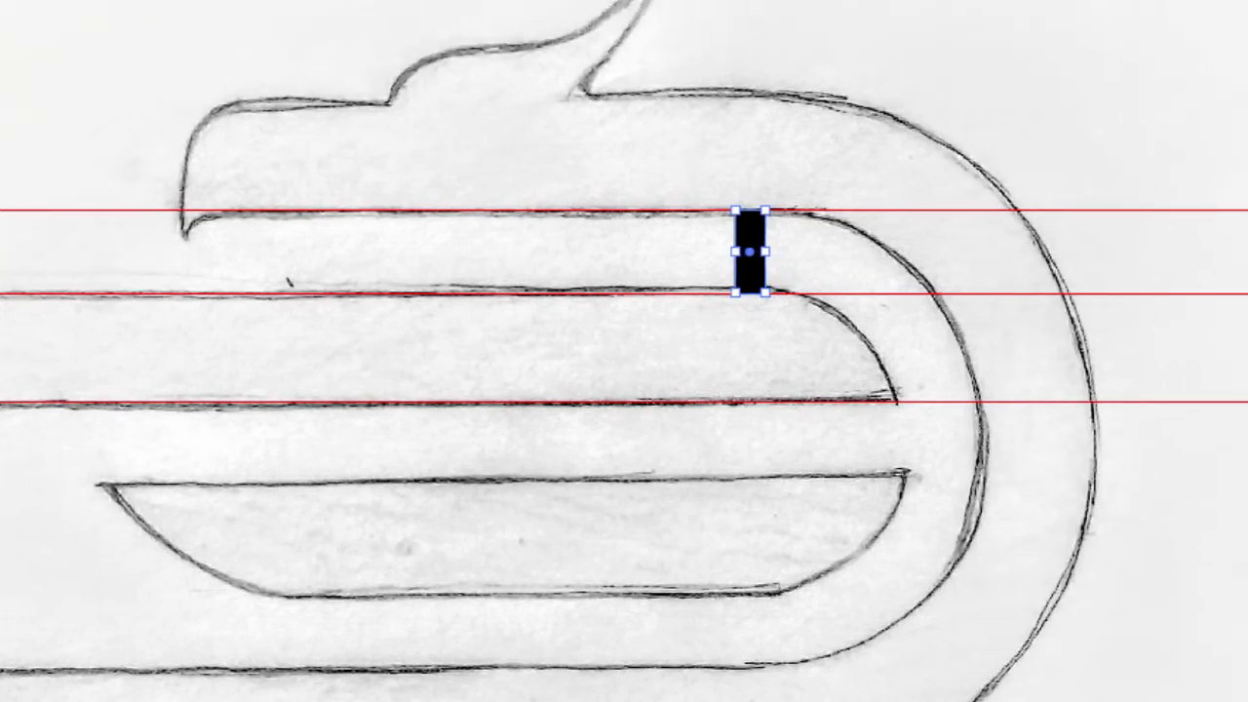
# Draw a second narrow black rectangle spanning the longest wing bar's height between the second and third guides.
pyautogui.click(787, 329)
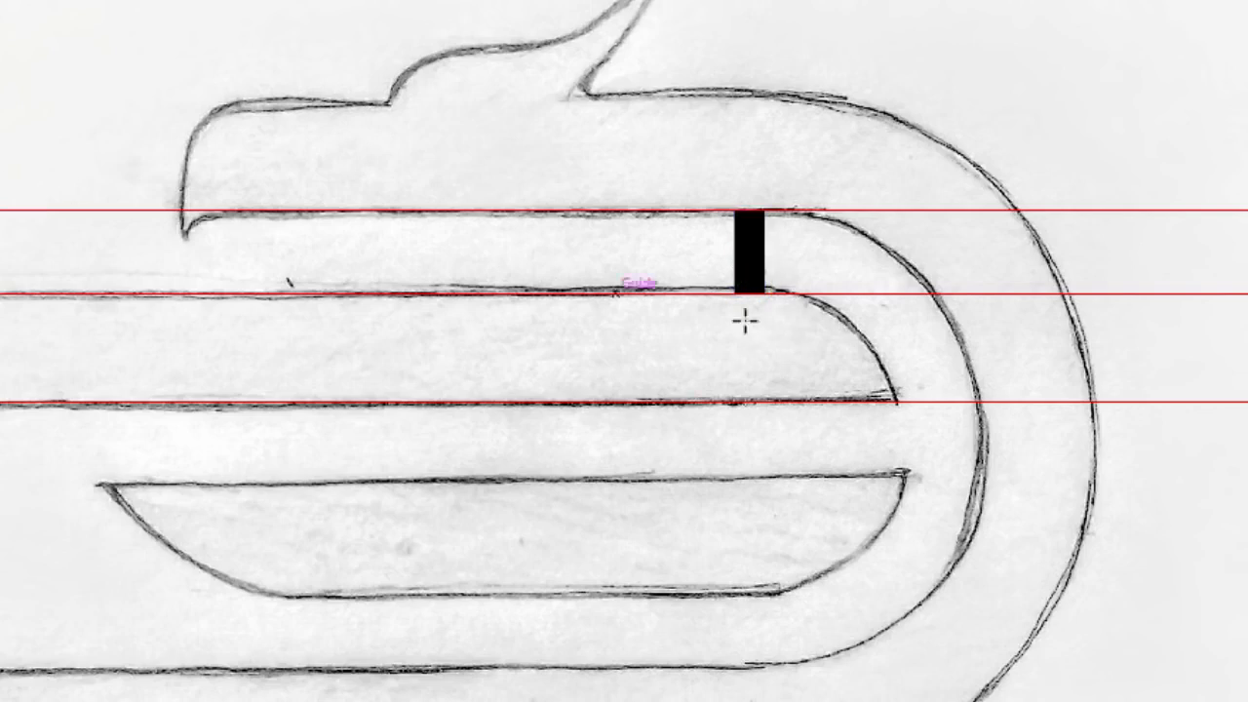
pyautogui.moveTo(790, 294); pyautogui.dragTo(817, 404)
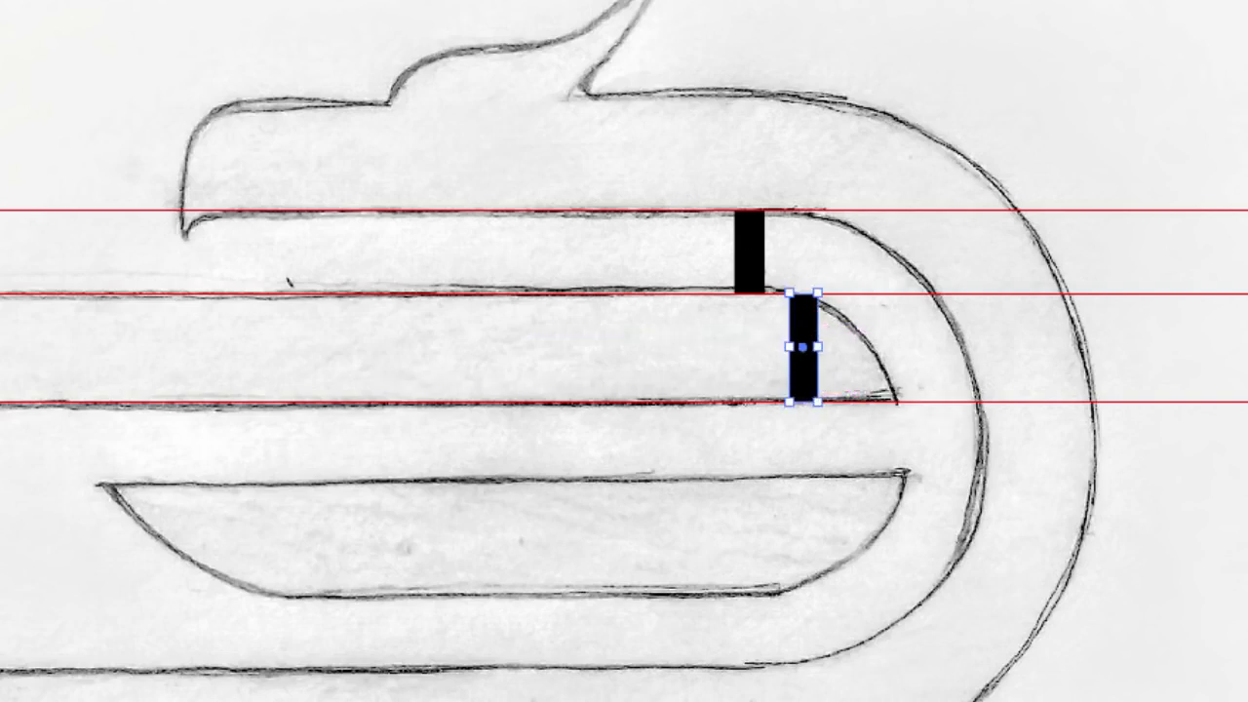
pyautogui.click(1235, 145)
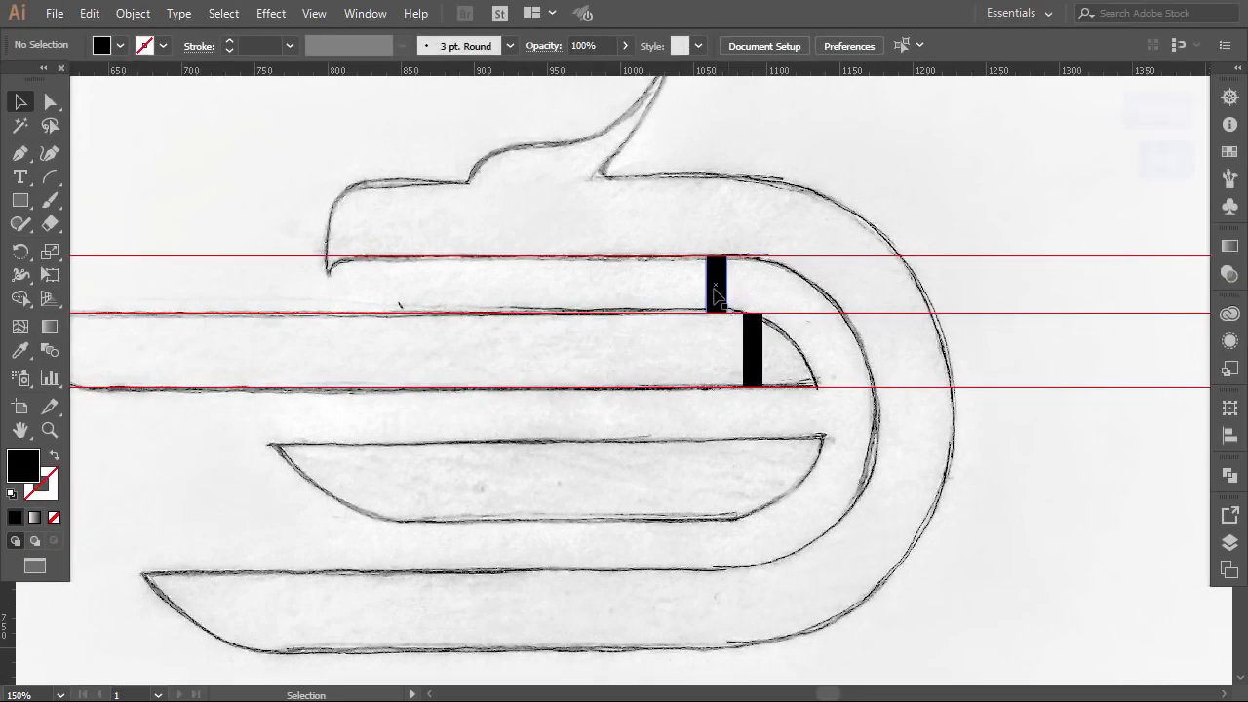
# Duplicate both spacing rectangles straight down so the copied pair starts at the third guide.
pyautogui.click(749, 257)
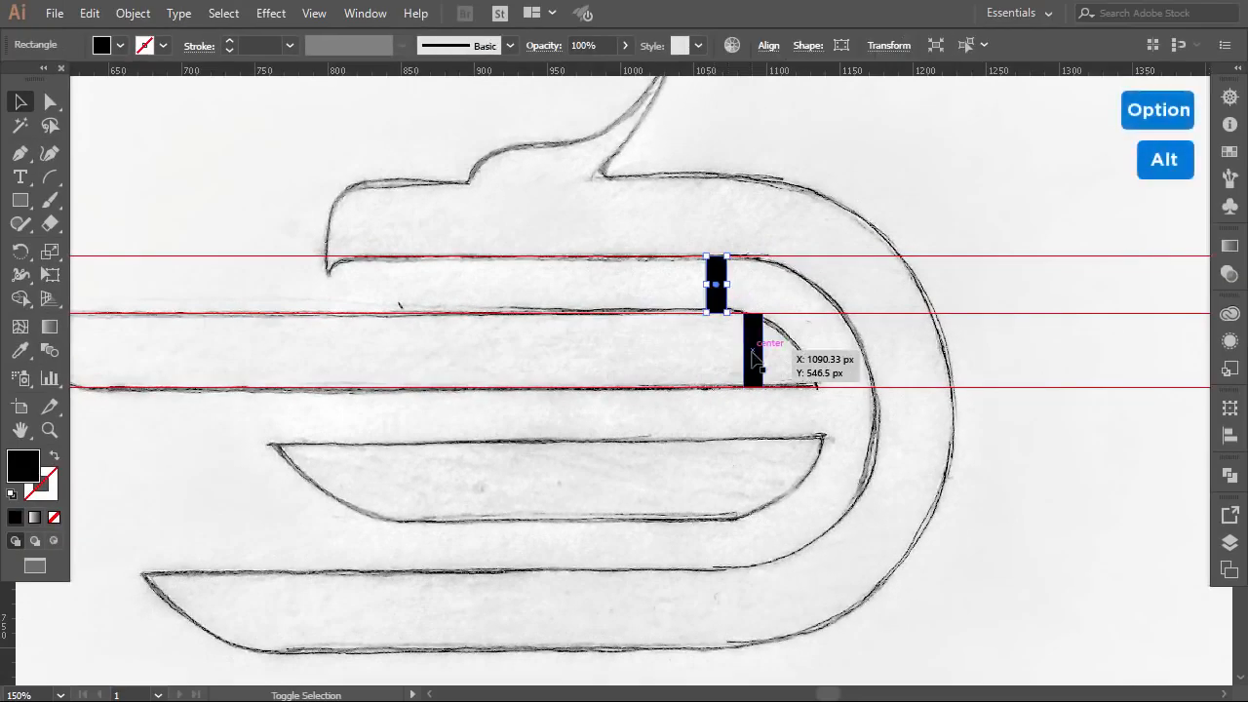
pyautogui.keyDown('shift'); pyautogui.click(753, 350); pyautogui.keyUp('shift')
pyautogui.moveTo(759, 336); pyautogui.dragTo(768, 473)
# Copy the second and third guides down to the upper and lower edges of the lower wing-bar rectangle.
pyautogui.click(849, 390)
pyautogui.moveTo(851, 279); pyautogui.dragTo(834, 392)
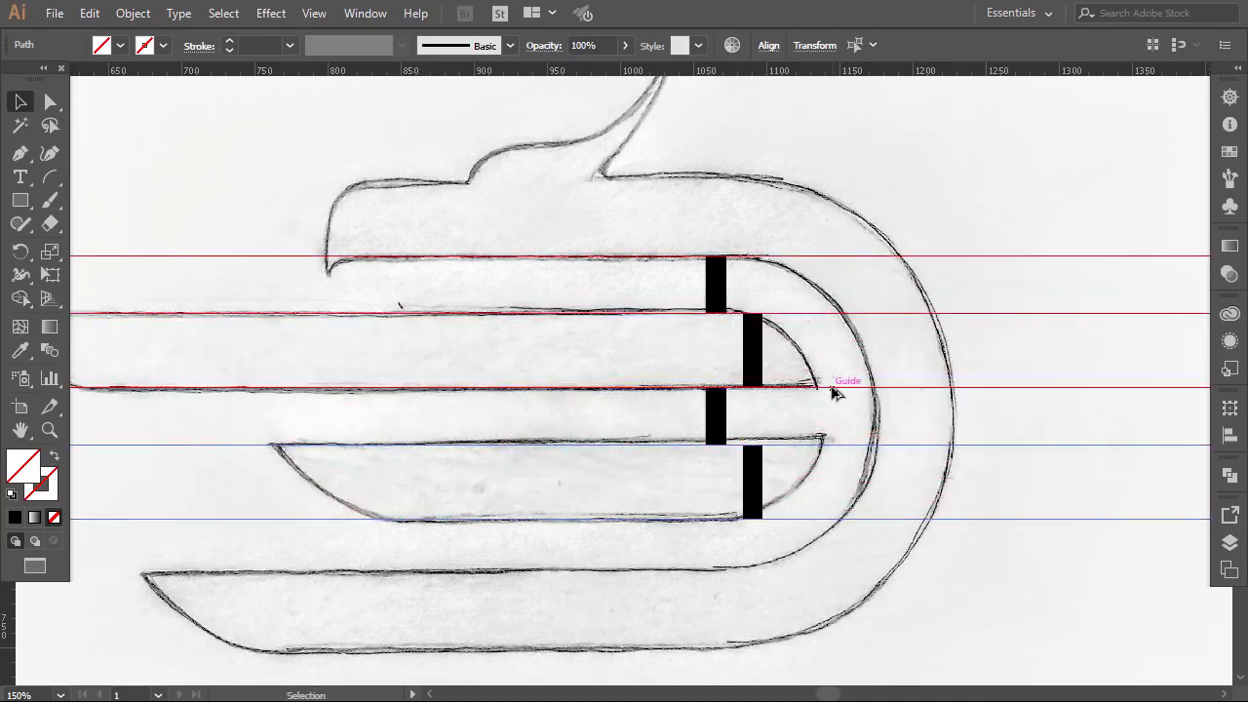
pyautogui.click(834, 407)
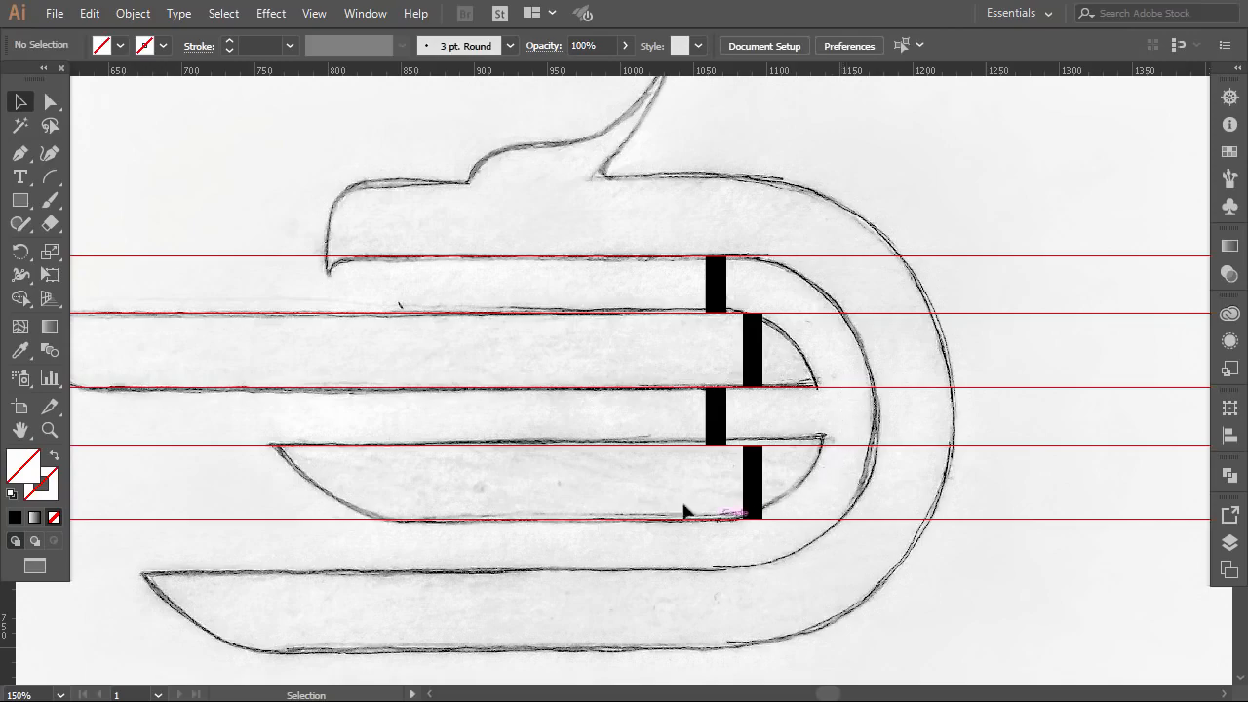
# Duplicate the lower pair of spacing rectangles straight down so the copy starts at the lowest guide.
pyautogui.scroll(-2, 772, 420)
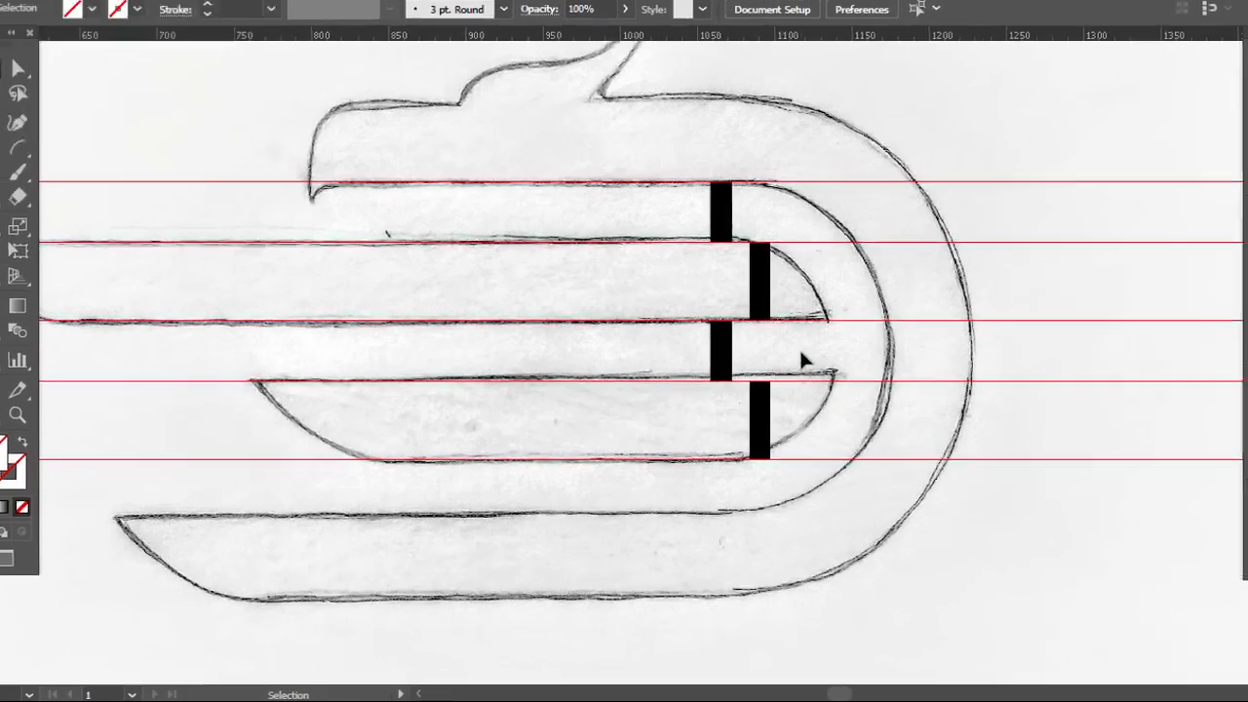
pyautogui.moveTo(792, 369); pyautogui.dragTo(706, 435)
pyautogui.keyDown('shift'); pyautogui.click(868, 272); pyautogui.keyUp('shift')
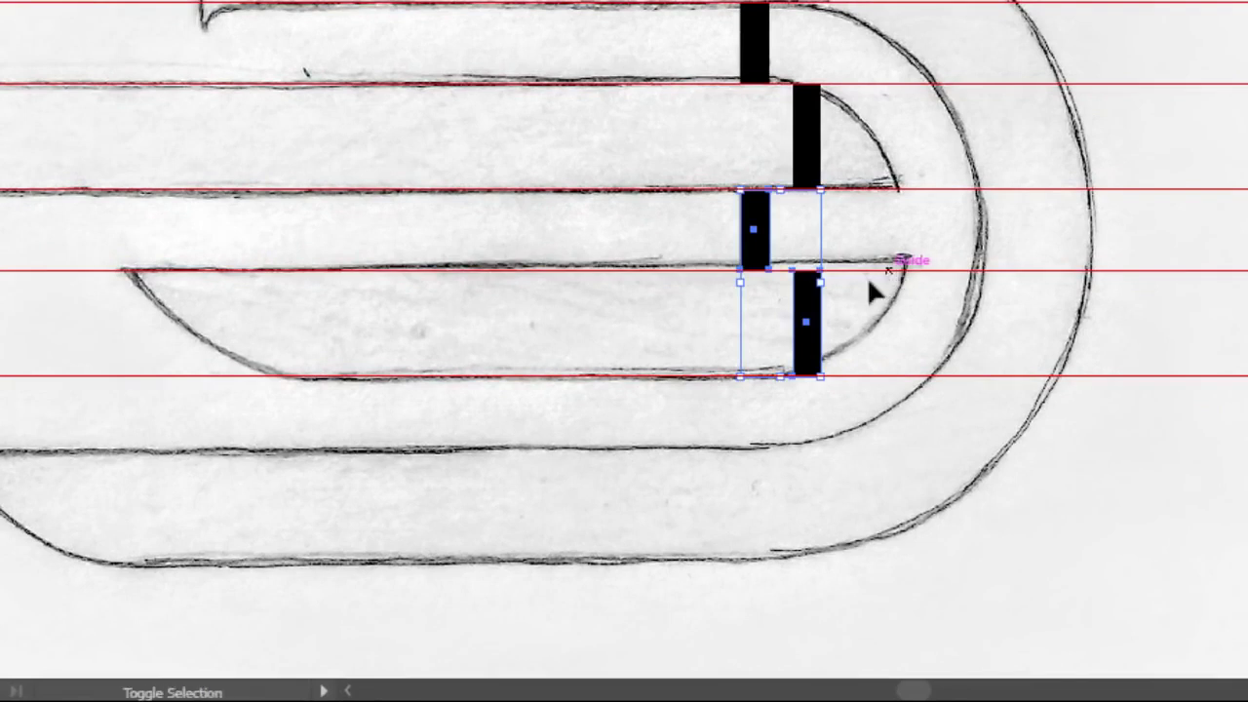
pyautogui.moveTo(814, 312); pyautogui.dragTo(817, 497)
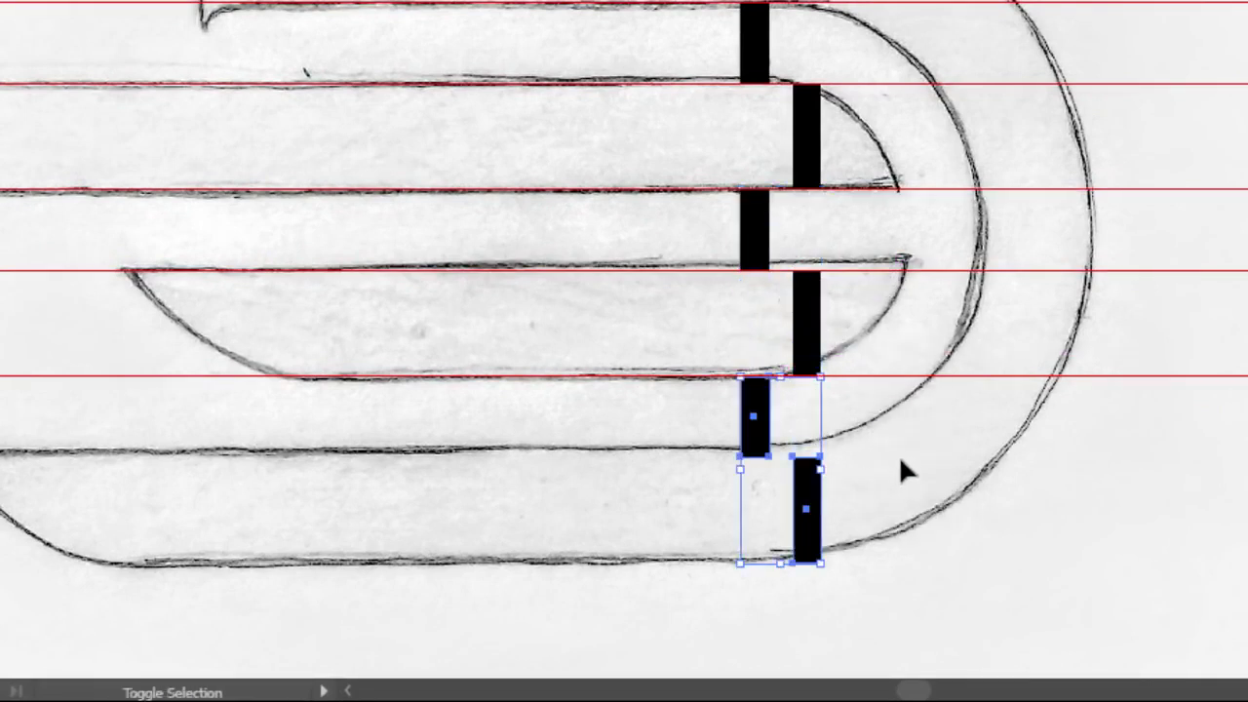
pyautogui.click(903, 470)
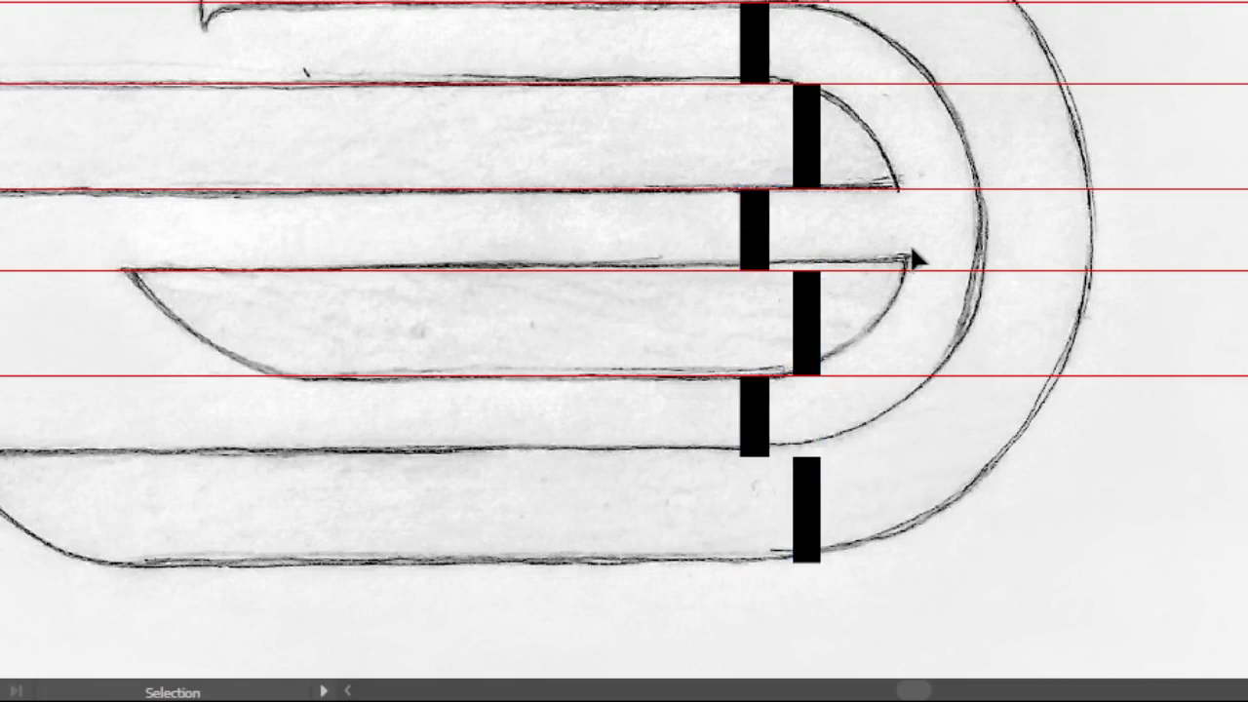
# Copy the two lowest guides down to the upper and lower edges of the bottommost rectangle.
pyautogui.moveTo(917, 441); pyautogui.dragTo(919, 438)
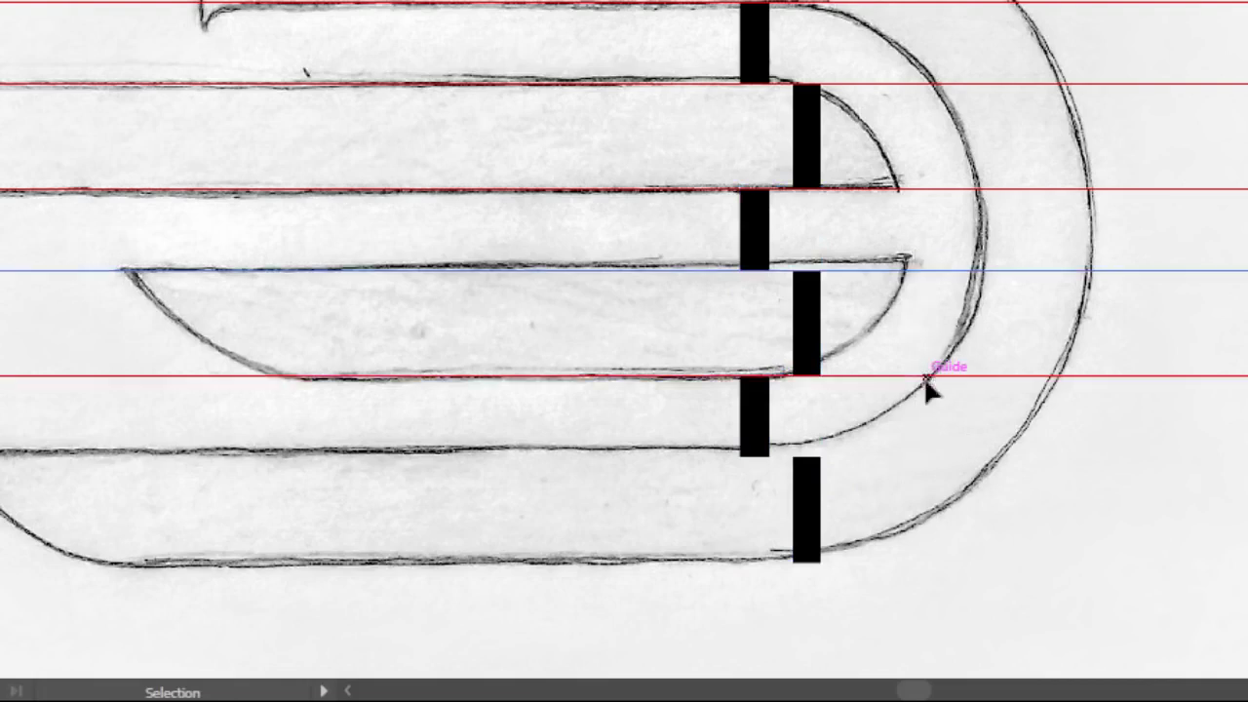
pyautogui.moveTo(928, 384); pyautogui.dragTo(926, 573)
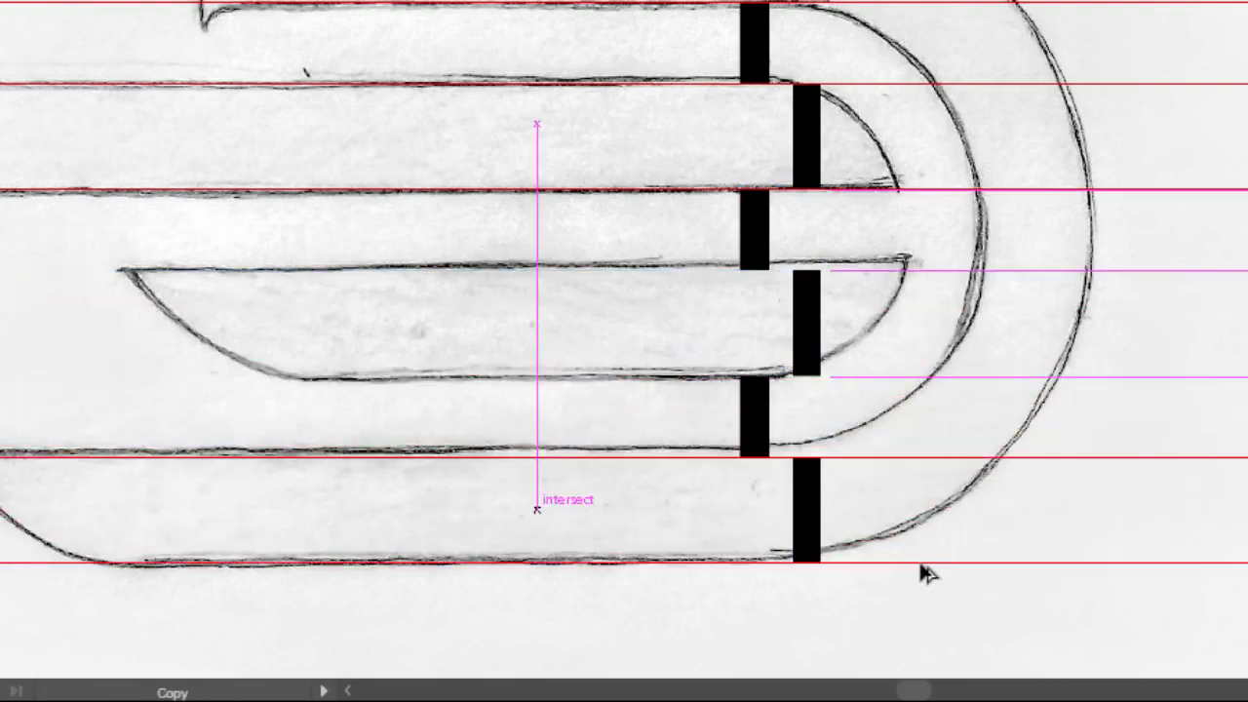
pyautogui.click(924, 592)
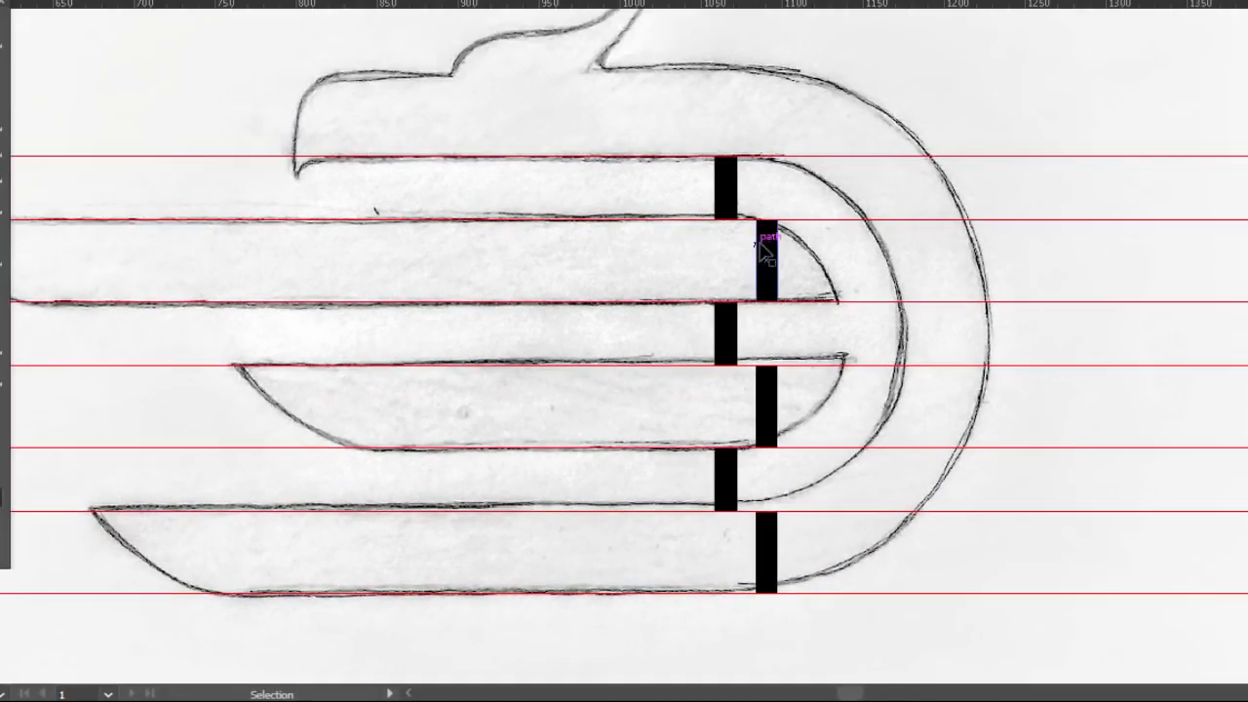
# Copy a taller bar-height rectangle up above the topmost guide and copy that guide to the rectangle's upper edge.
pyautogui.scroll(2, 765, 251)
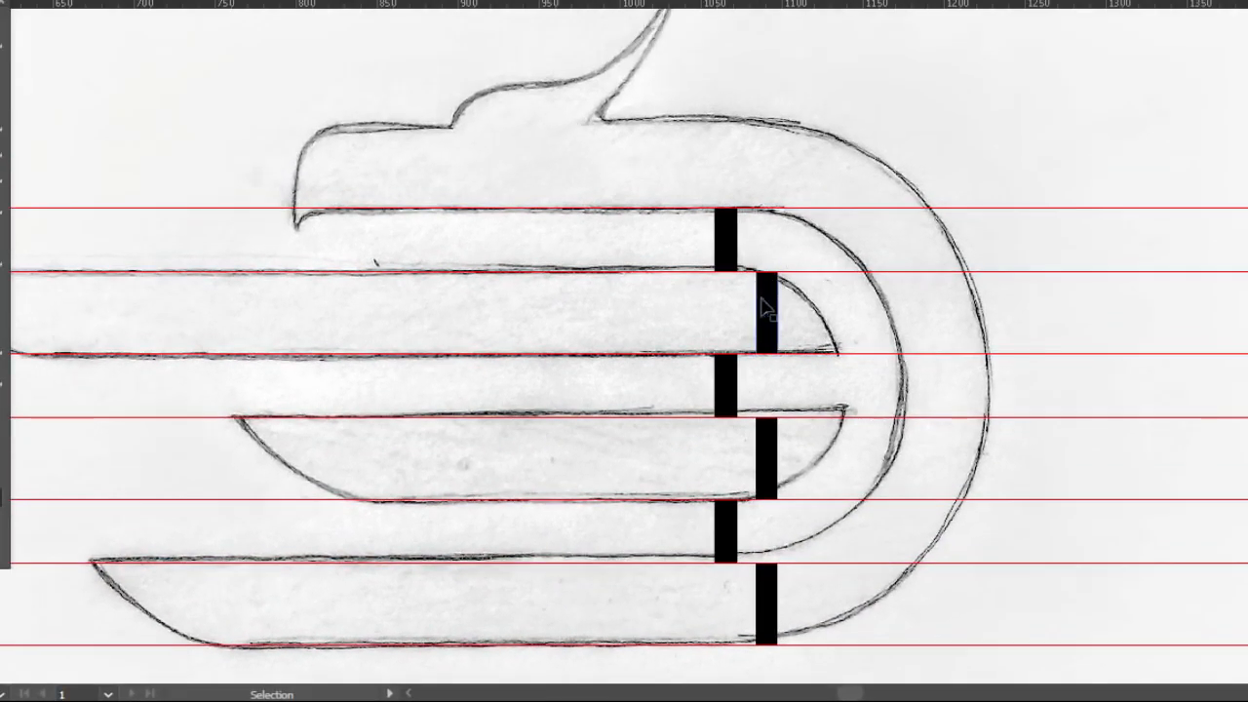
pyautogui.moveTo(766, 308); pyautogui.dragTo(766, 168)
pyautogui.click(823, 173)
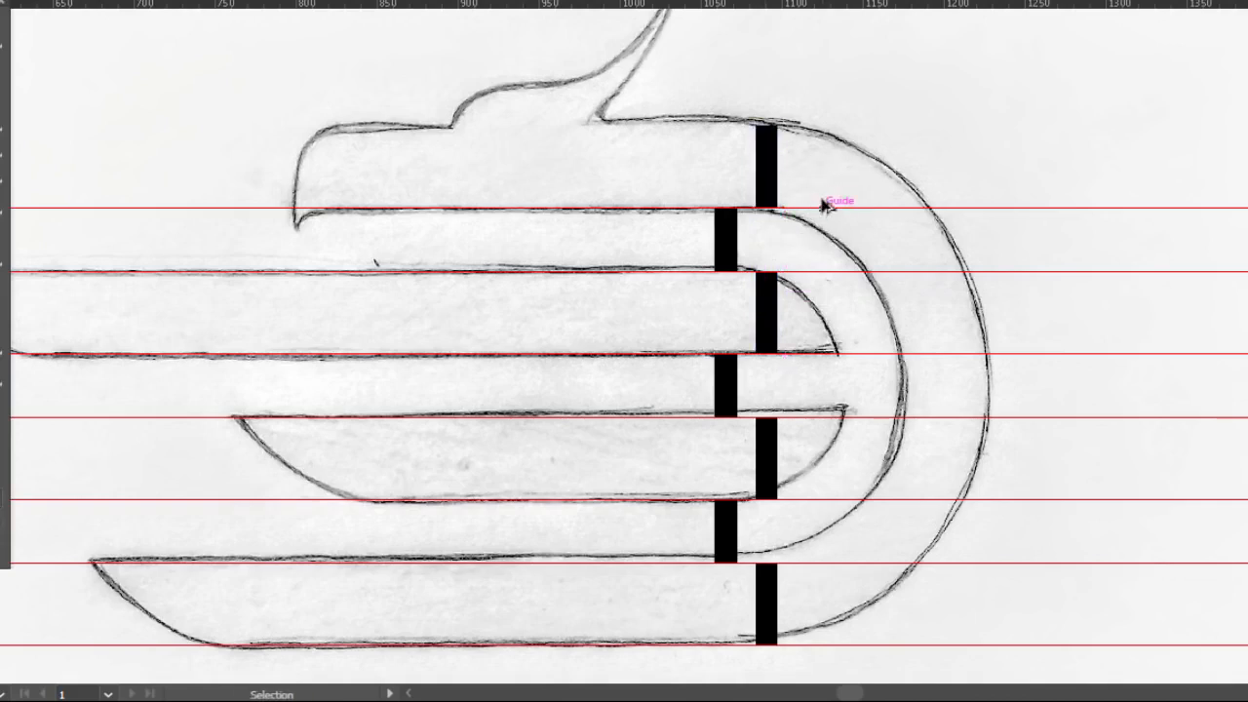
pyautogui.moveTo(823, 203); pyautogui.dragTo(830, 126)
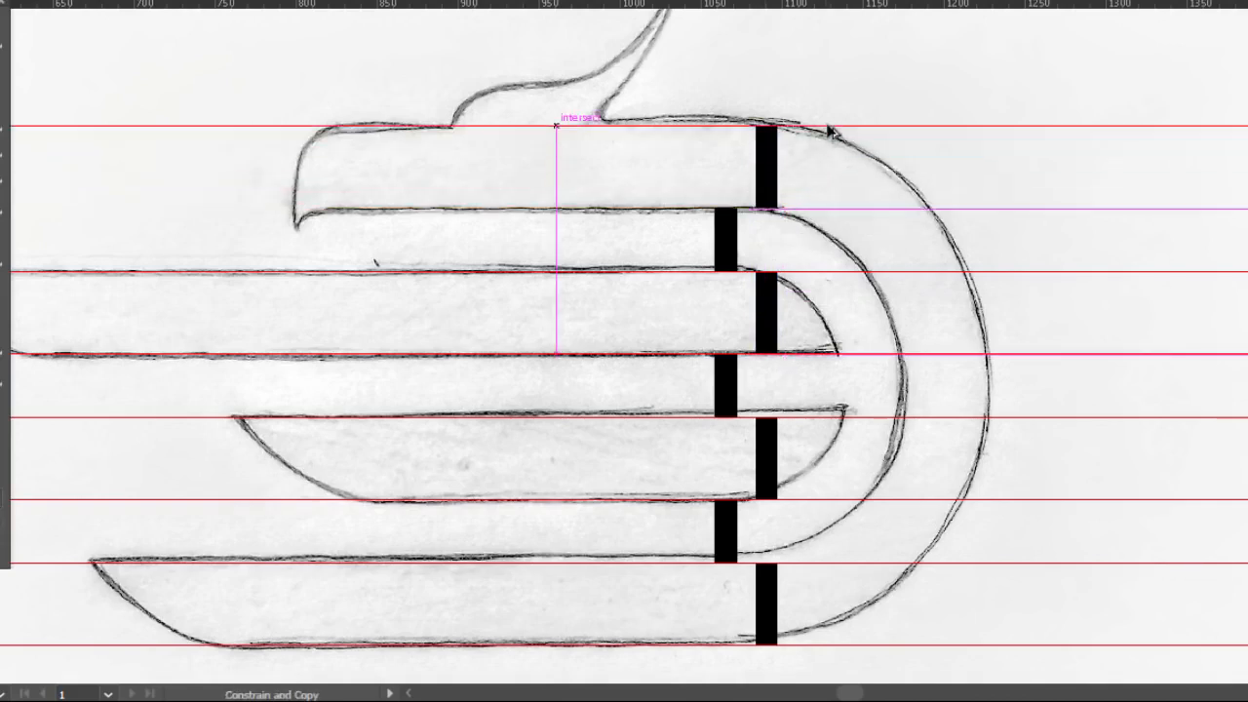
# Delete the five lower spacing rectangles, keeping only the topmost taller one and the shorter one directly beneath it.
pyautogui.click(836, 176)
pyautogui.scroll(-2, 814, 191)
pyautogui.scroll(2, 814, 191)
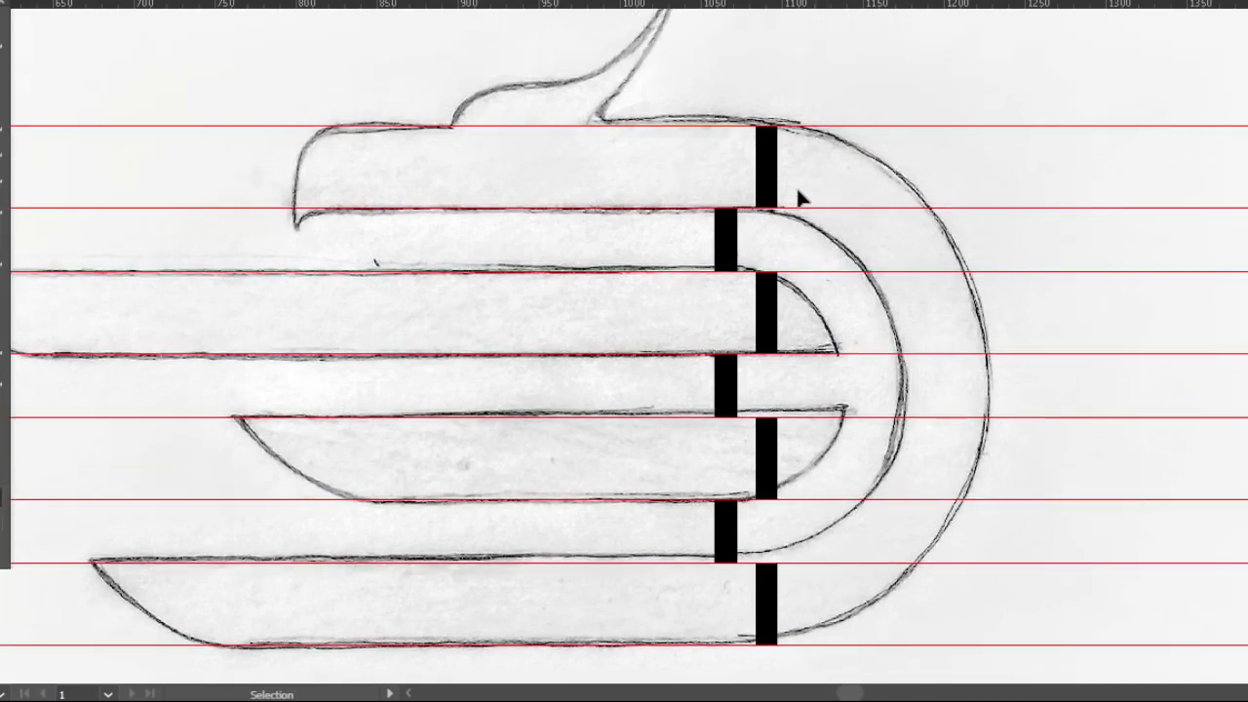
pyautogui.click(772, 193)
pyautogui.click(765, 310)
pyautogui.press('Delete')
pyautogui.click(728, 385)
pyautogui.press('Delete')
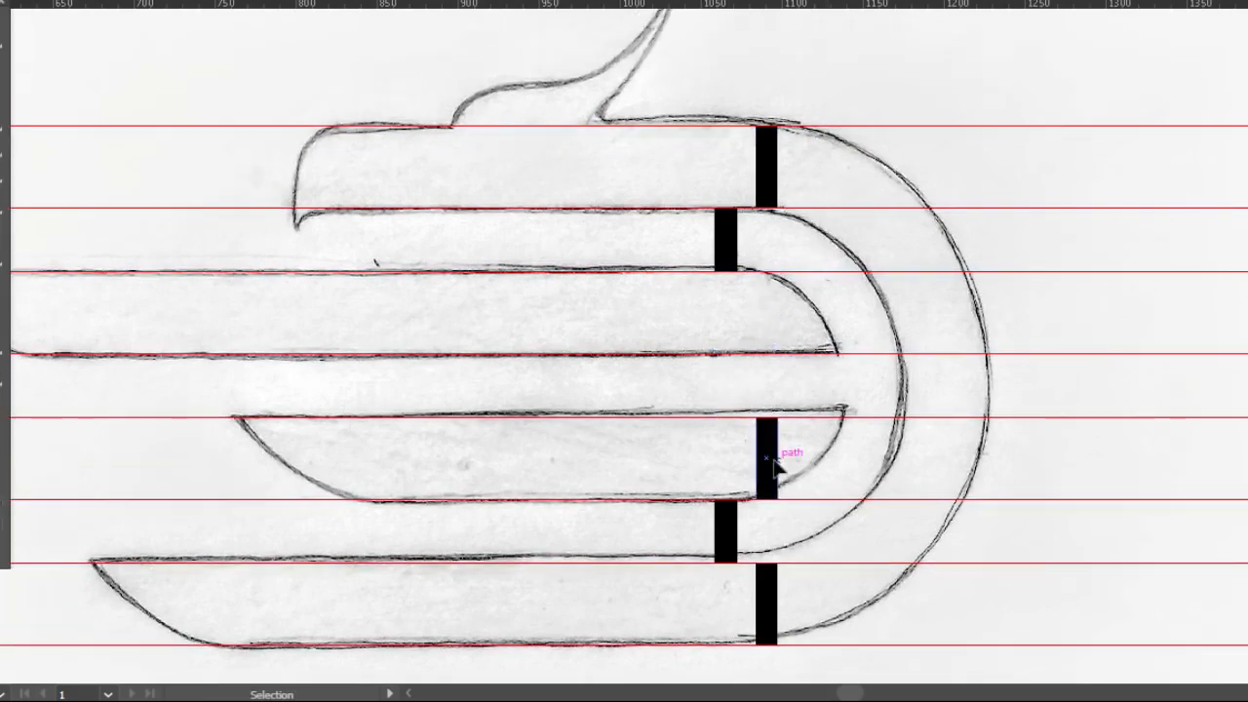
pyautogui.click(768, 458)
pyautogui.press('Delete')
pyautogui.click(726, 532)
pyautogui.press('Delete')
pyautogui.click(767, 605)
pyautogui.press('Delete')
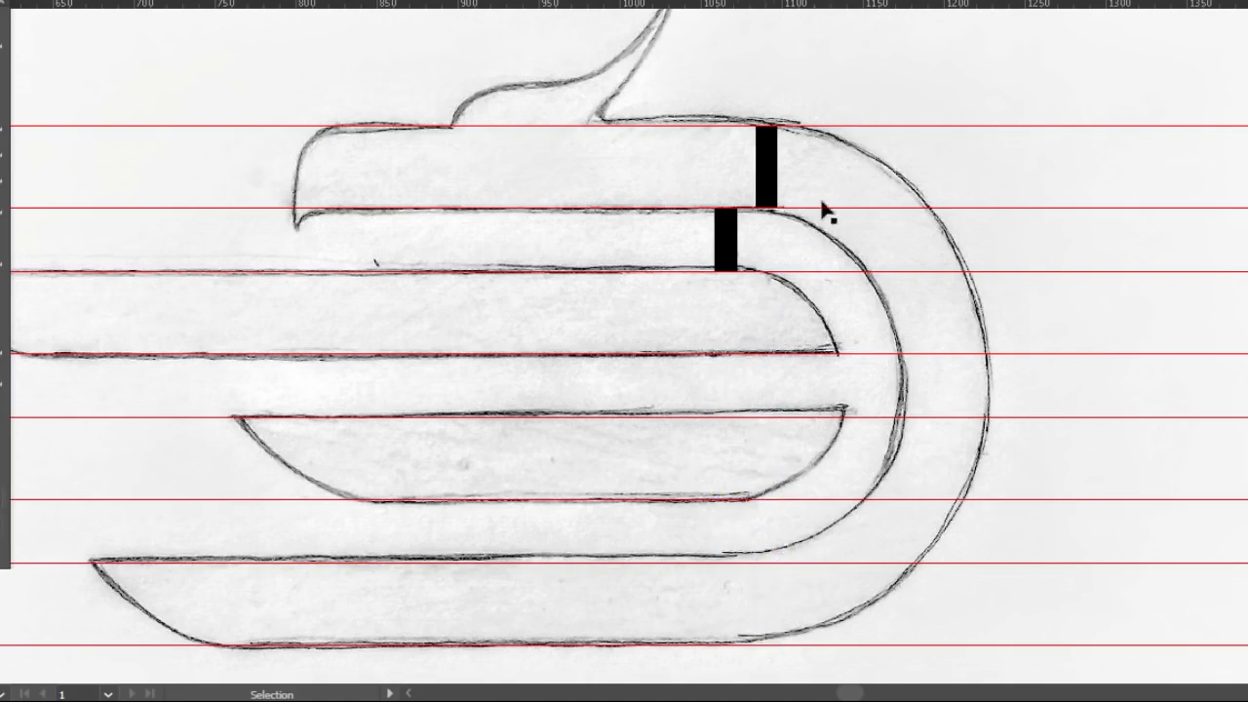
# Rotate the two remaining spacing rectangles together by 90 degrees so that they lie horizontally.
pyautogui.click(766, 170)
pyautogui.keyDown('shift'); pyautogui.click(725, 245); pyautogui.keyUp('shift')
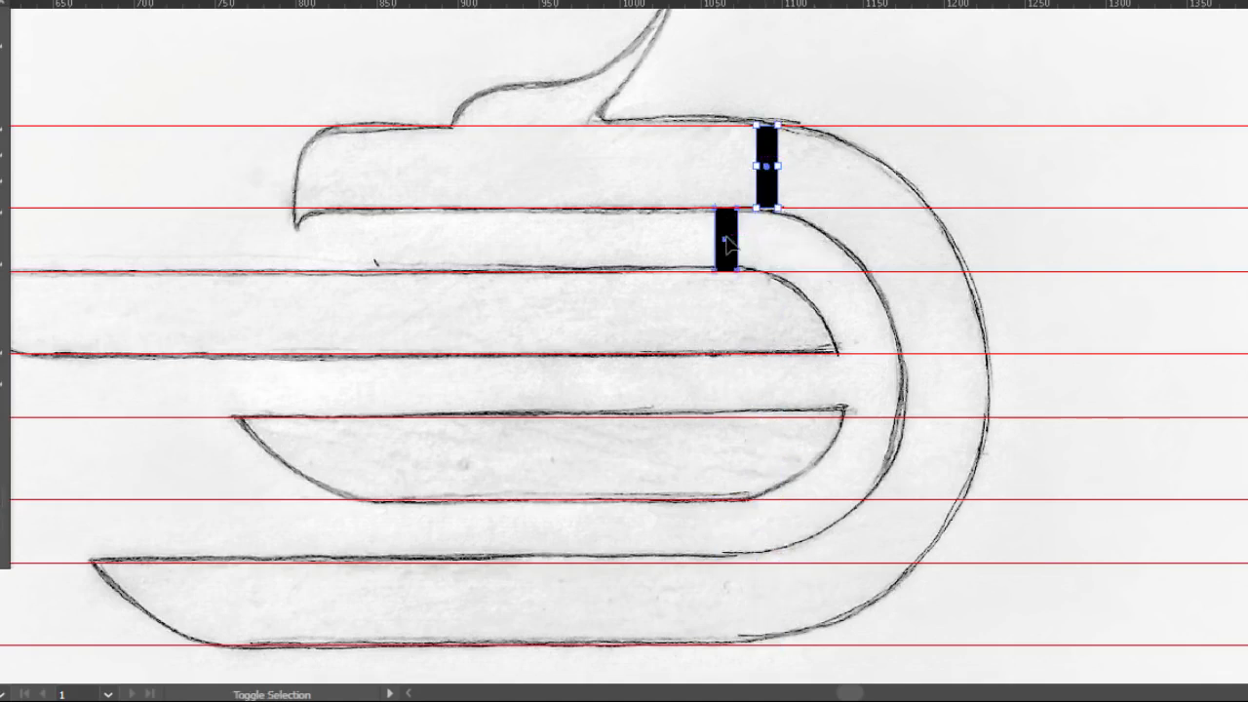
pyautogui.scroll(2, 810, 179)
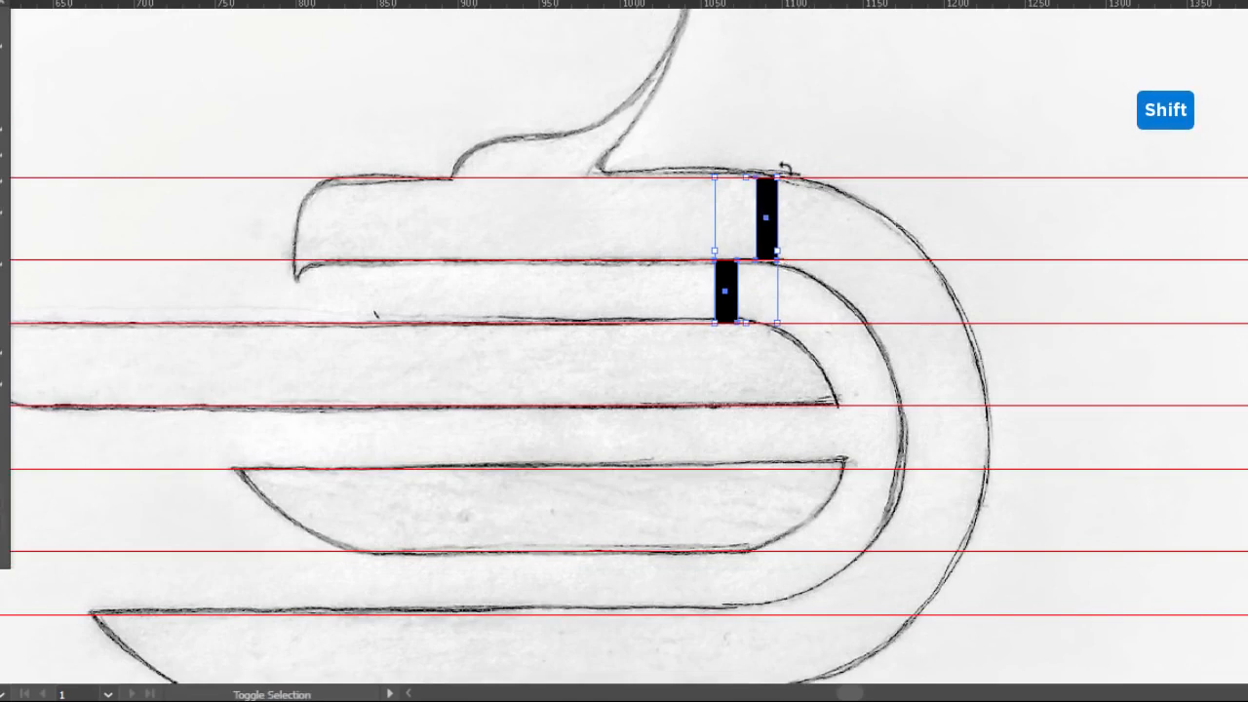
pyautogui.moveTo(806, 176); pyautogui.dragTo(869, 272)
pyautogui.click(925, 218)
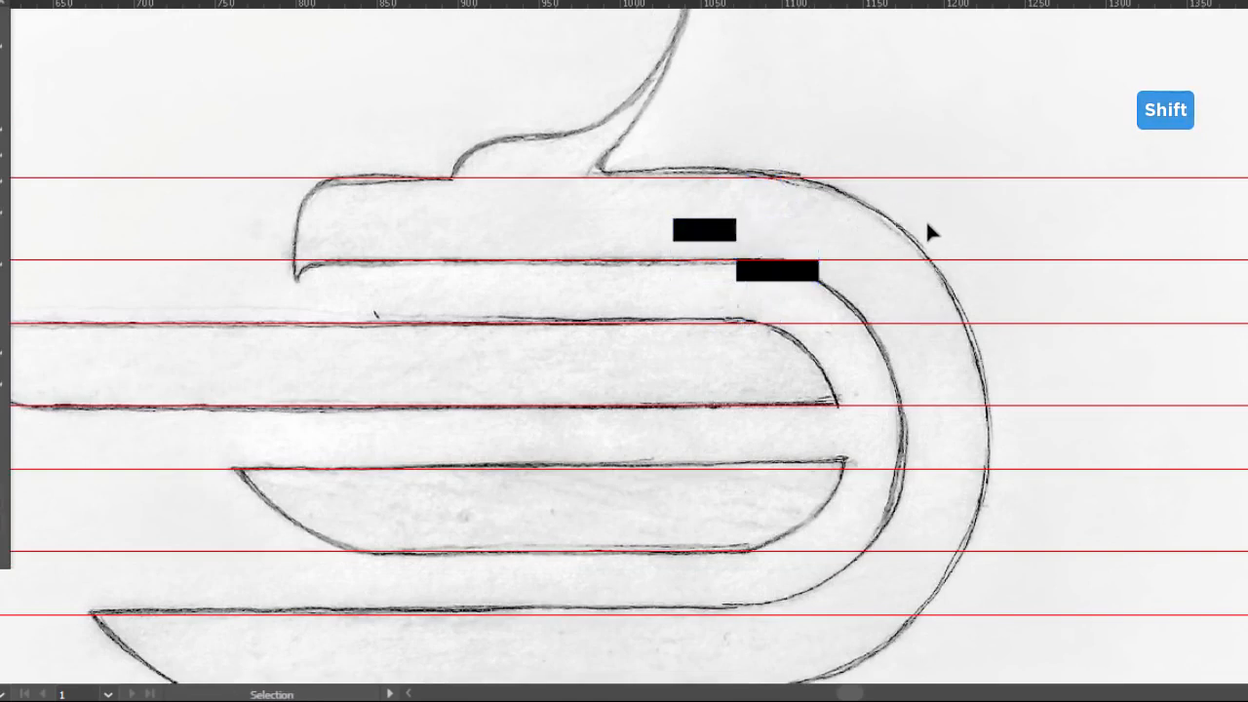
# Place a vertical guide at the large curve's outermost edge and another at the inner end of the longer rectangle snapped against it.
pyautogui.scroll(-2, 926, 222)
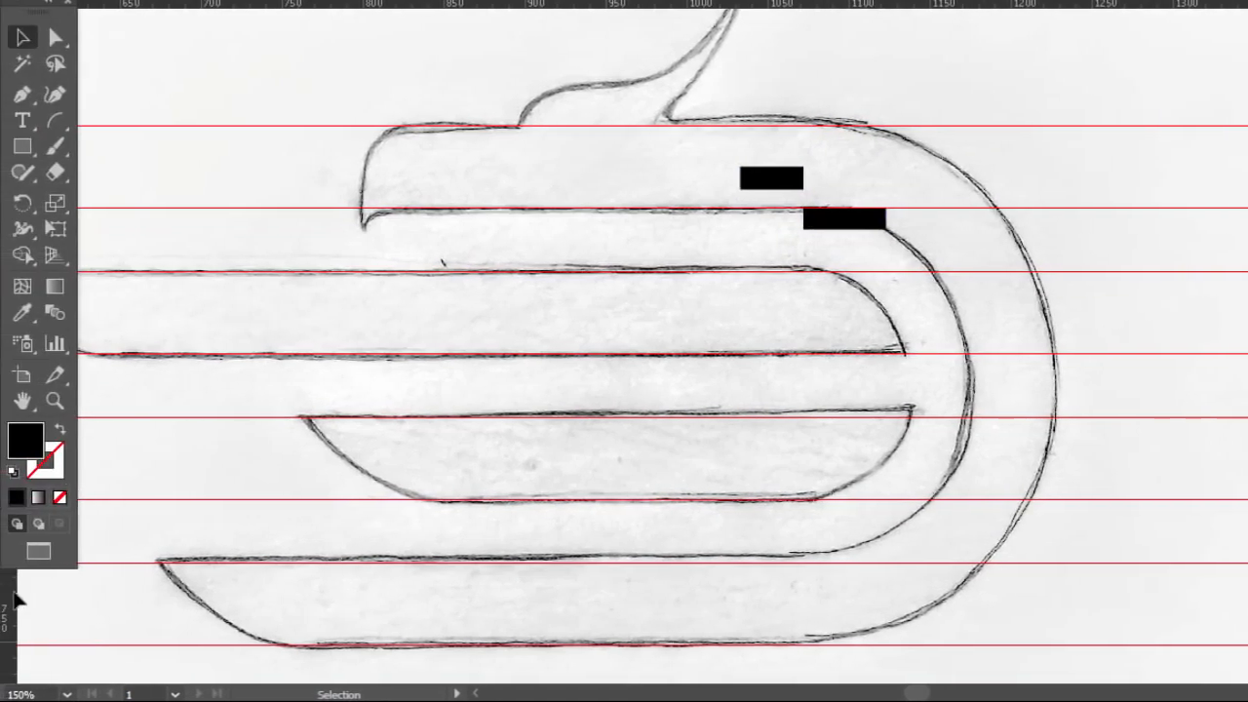
pyautogui.moveTo(15, 600); pyautogui.dragTo(1061, 422)
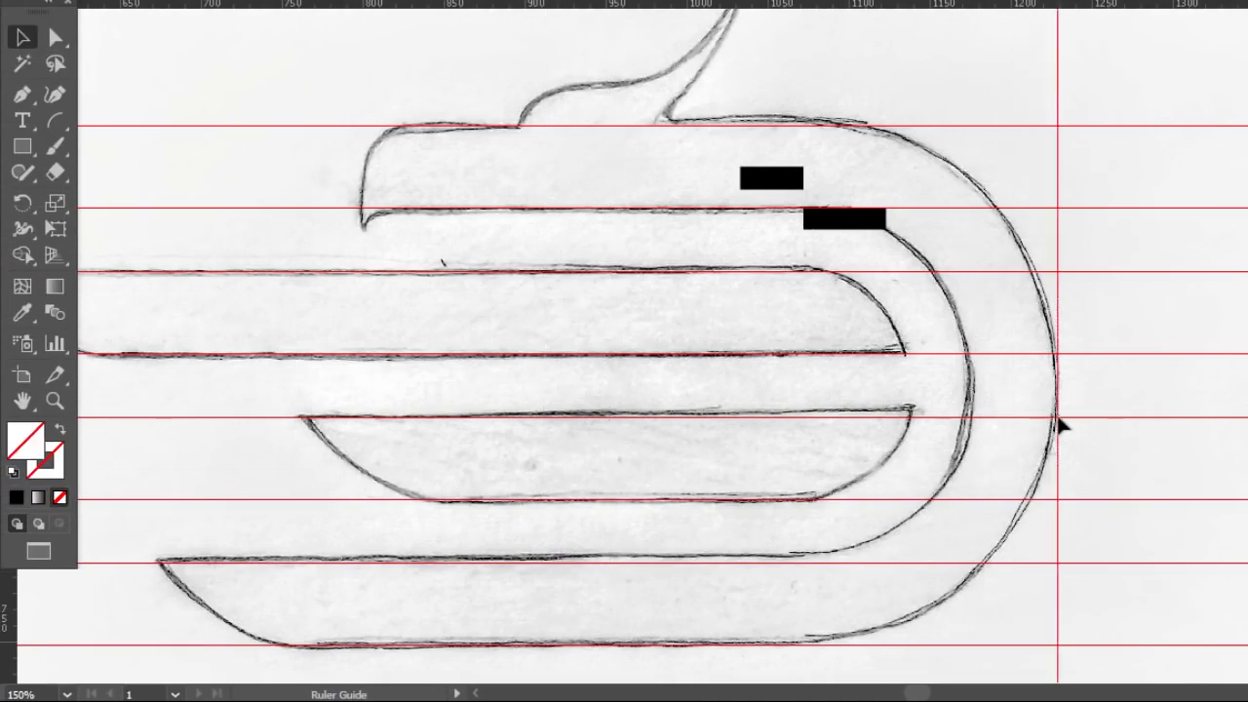
pyautogui.moveTo(845, 211); pyautogui.dragTo(1016, 337)
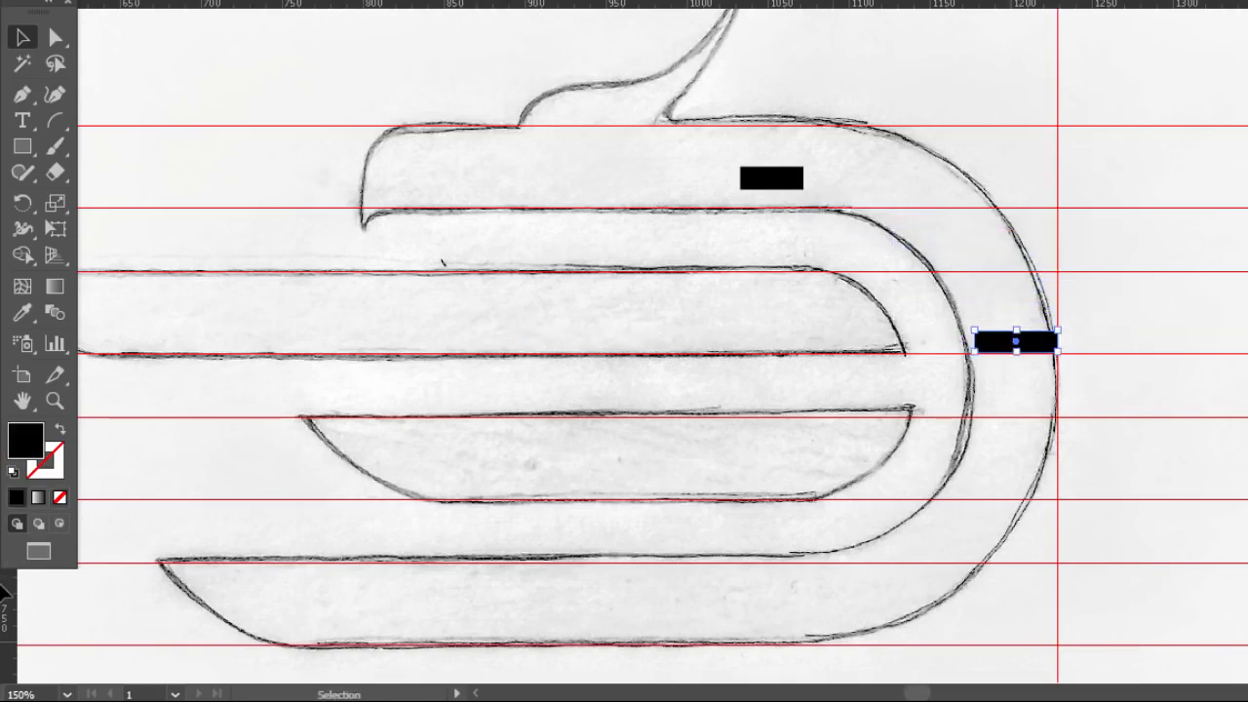
pyautogui.moveTo(4, 592); pyautogui.dragTo(974, 480)
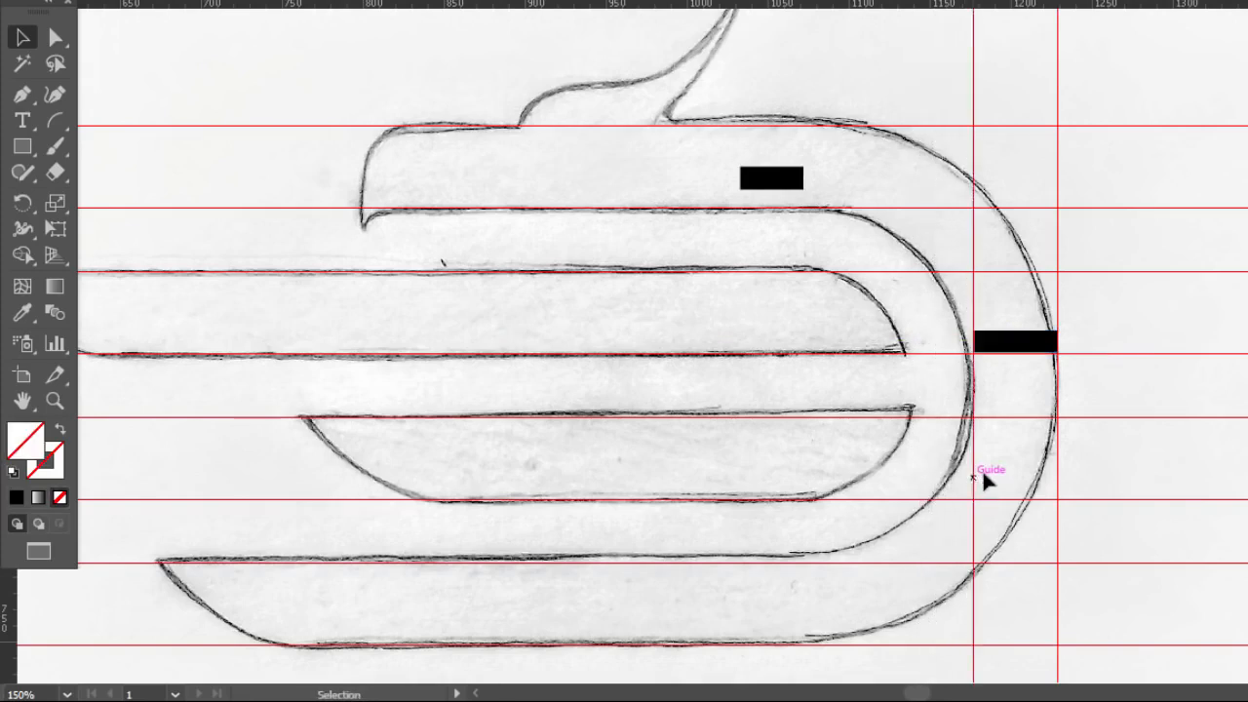
pyautogui.click(1130, 315)
# Move the shorter rectangle inside the curve so its right end sits exactly on the inner vertical guide.
pyautogui.moveTo(772, 185); pyautogui.dragTo(941, 391)
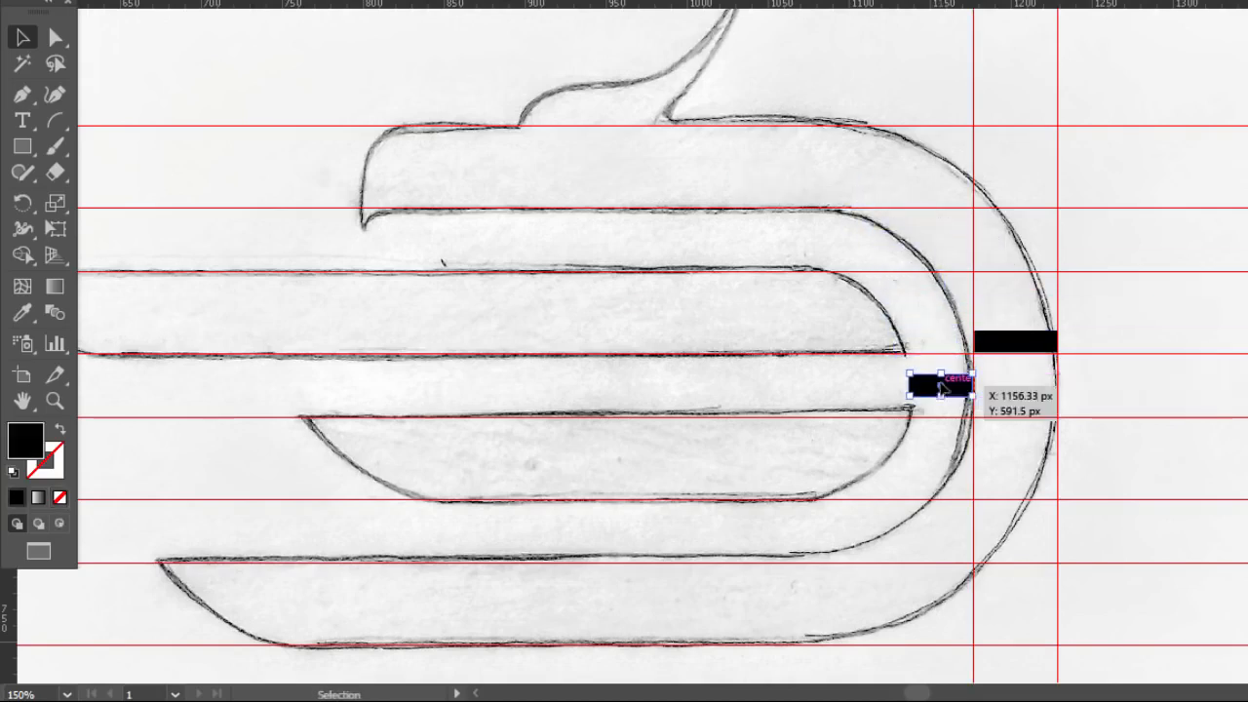
pyautogui.click(993, 399)
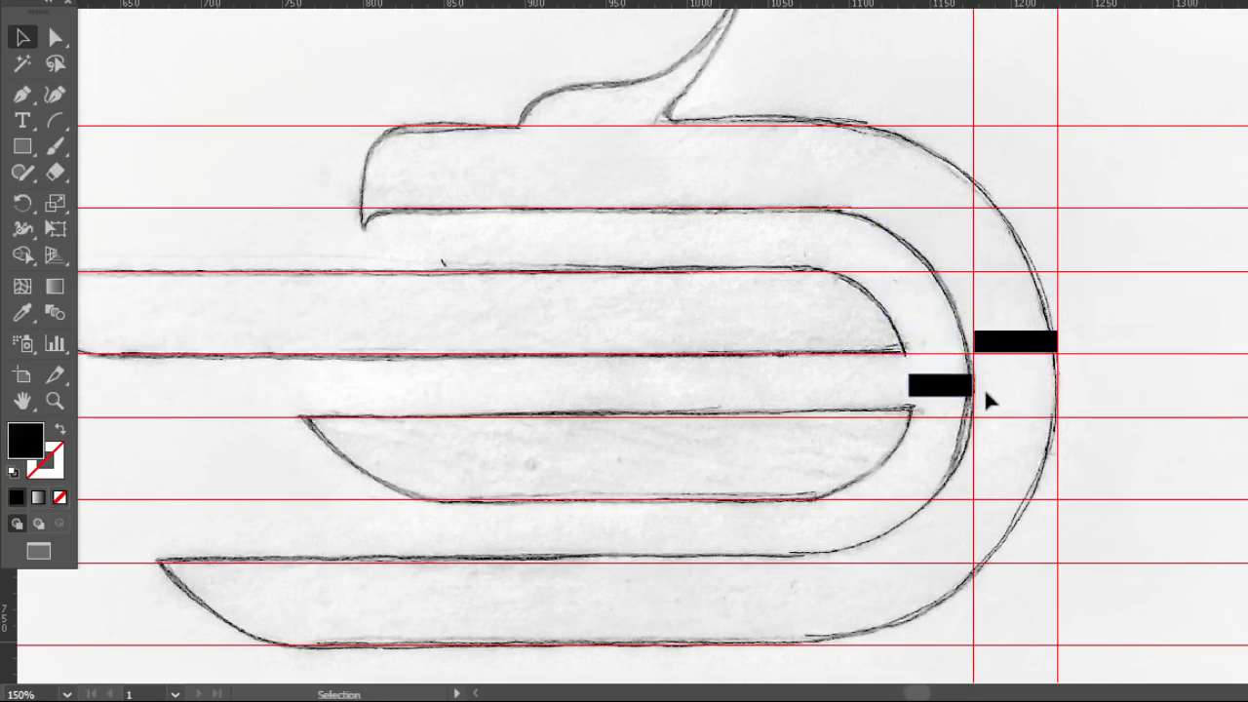
pyautogui.scroll(4, 984, 388)
pyautogui.click(886, 368)
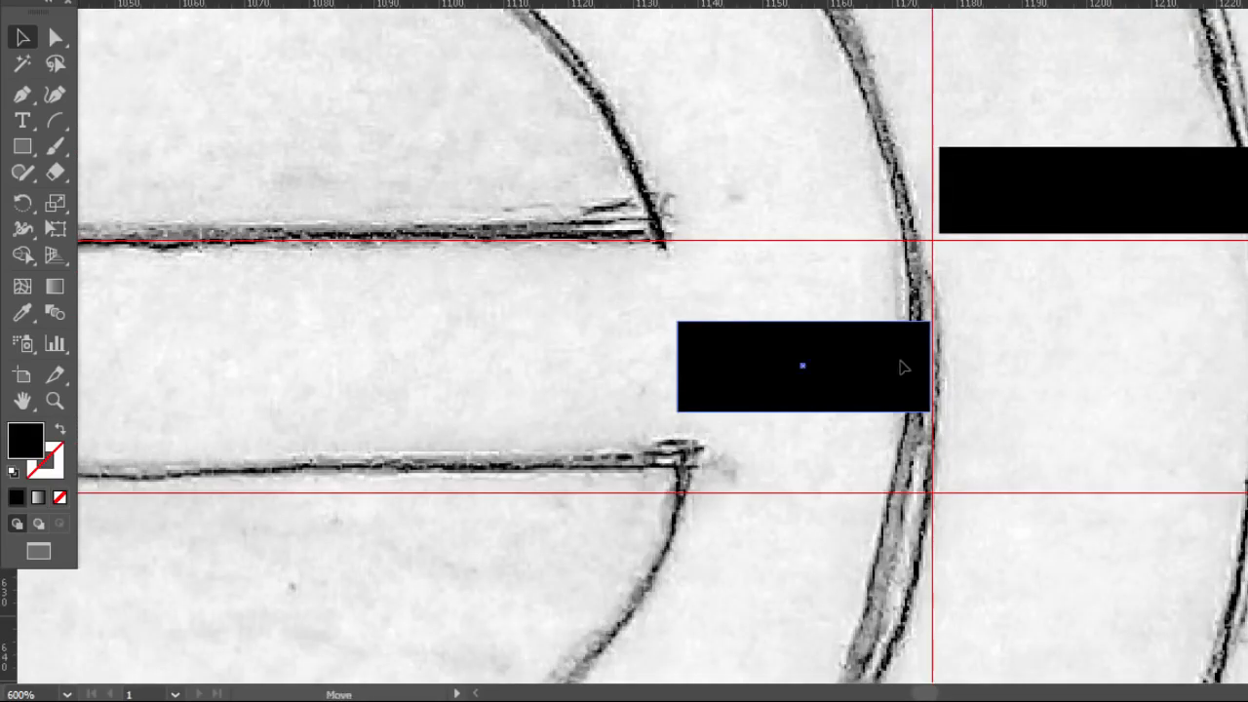
pyautogui.moveTo(903, 368); pyautogui.dragTo(927, 363)
pyautogui.click(981, 372)
pyautogui.scroll(-2, 970, 383)
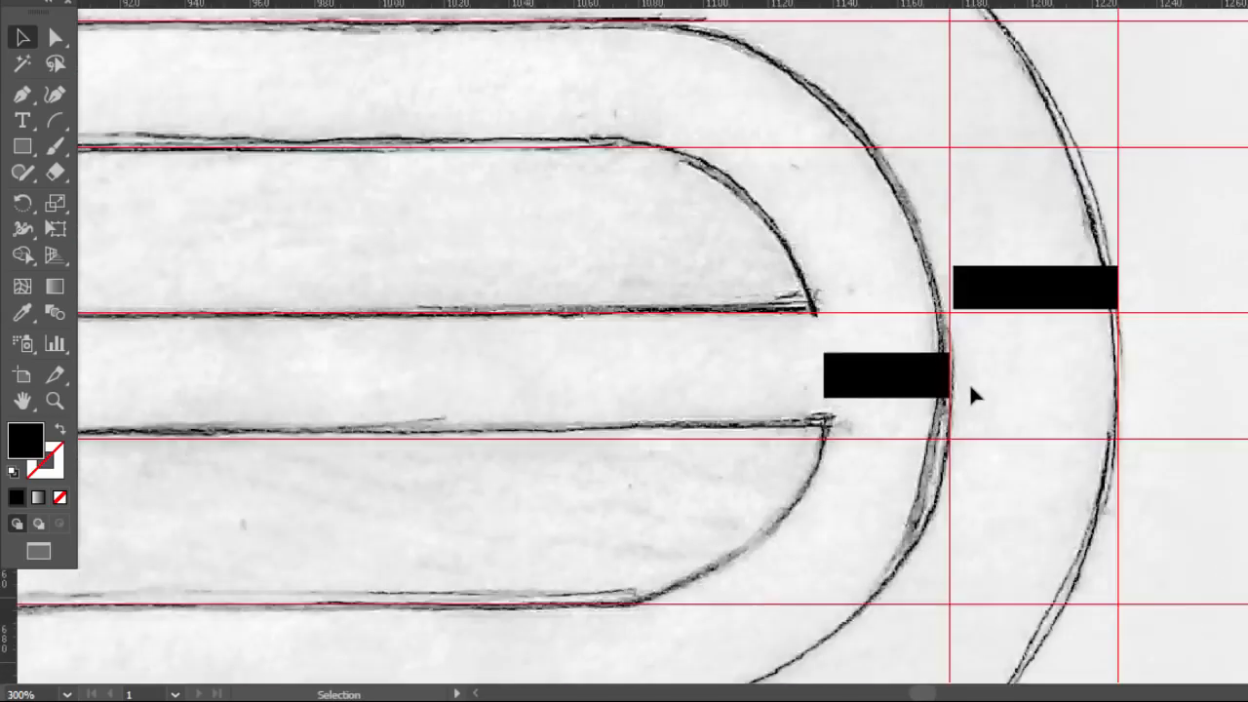
pyautogui.scroll(-1, 969, 382)
pyautogui.scroll(-2, 974, 409)
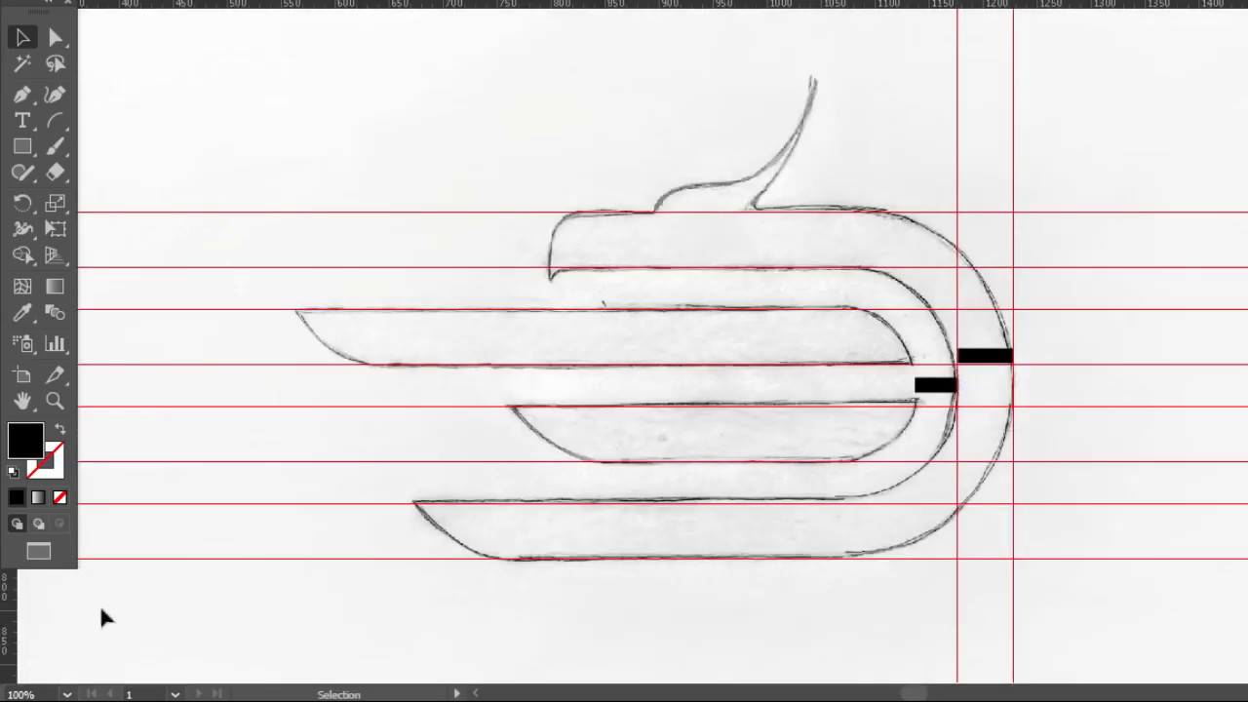
# Add a vertical guide at the left end of the shorter spacing rectangle.
pyautogui.moveTo(5, 599); pyautogui.dragTo(917, 538)
pyautogui.scroll(2, 946, 431)
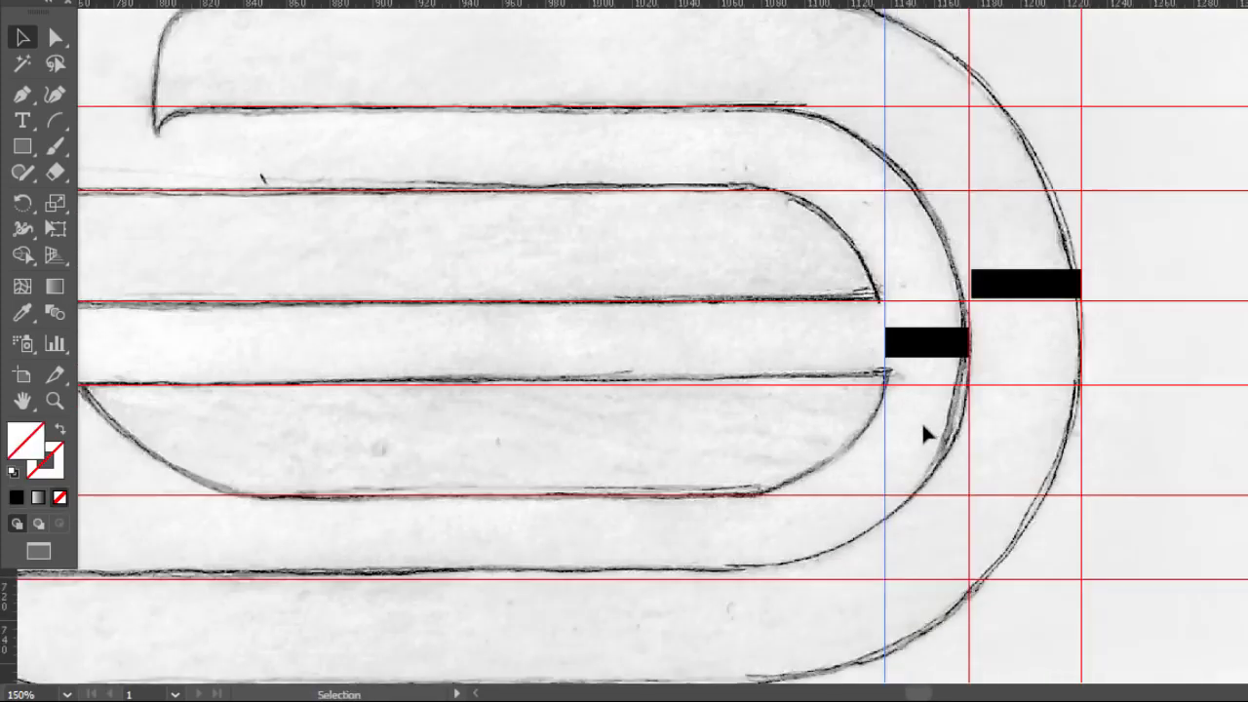
pyautogui.scroll(-1, 923, 429)
pyautogui.scroll(-1, 921, 426)
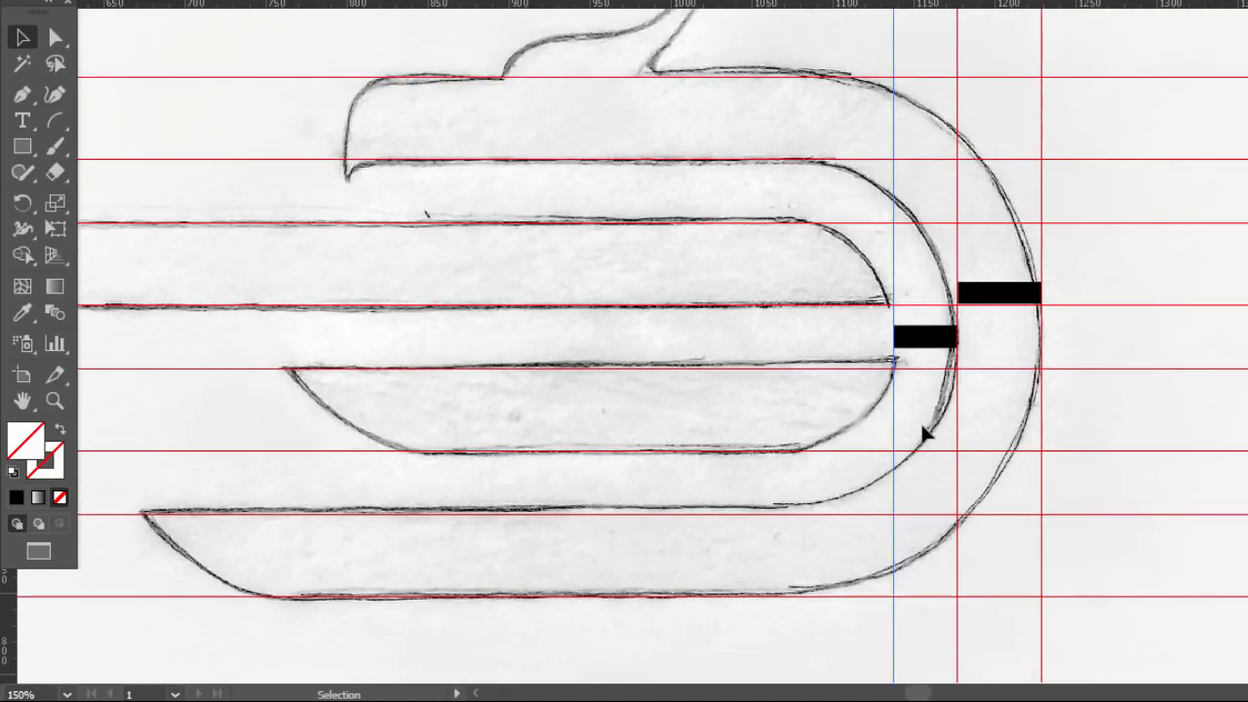
pyautogui.click(894, 409)
pyautogui.scroll(-1, 893, 409)
pyautogui.click(892, 413)
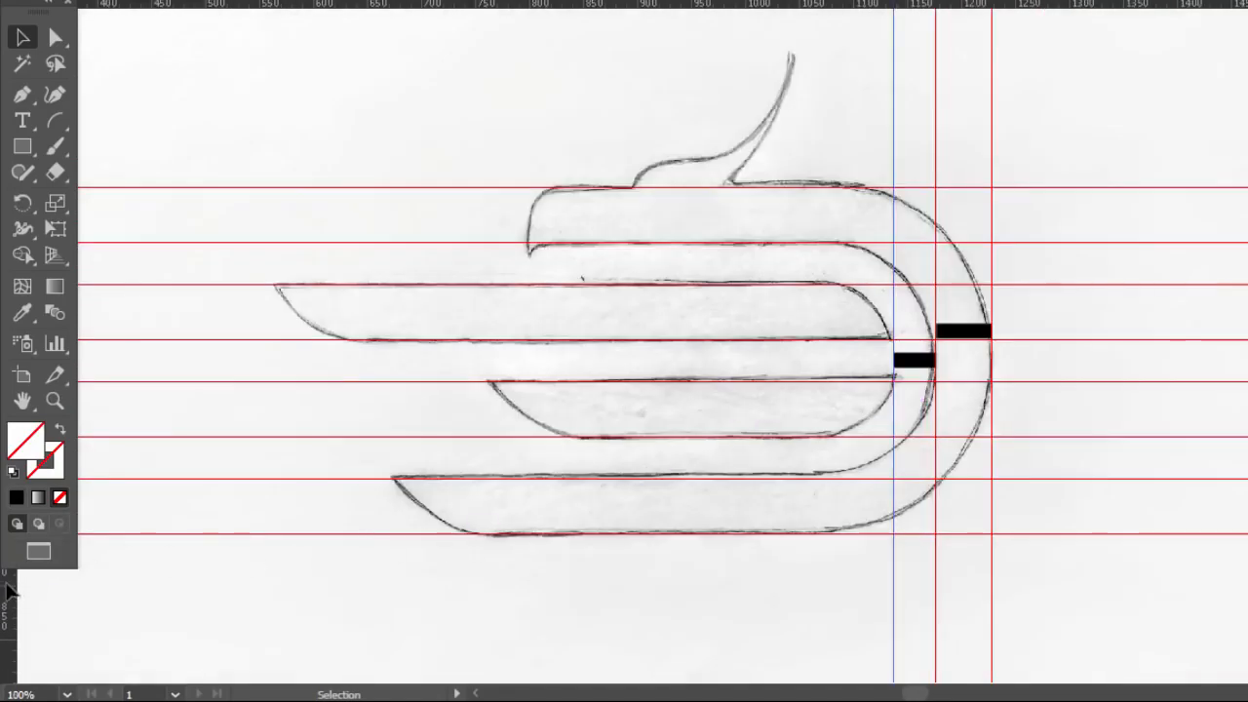
# Add a vertical guide at the head's left edge and another two longer-rectangle widths further left, using two end-to-end copies as spacers.
pyautogui.moveTo(8, 592); pyautogui.dragTo(525, 259)
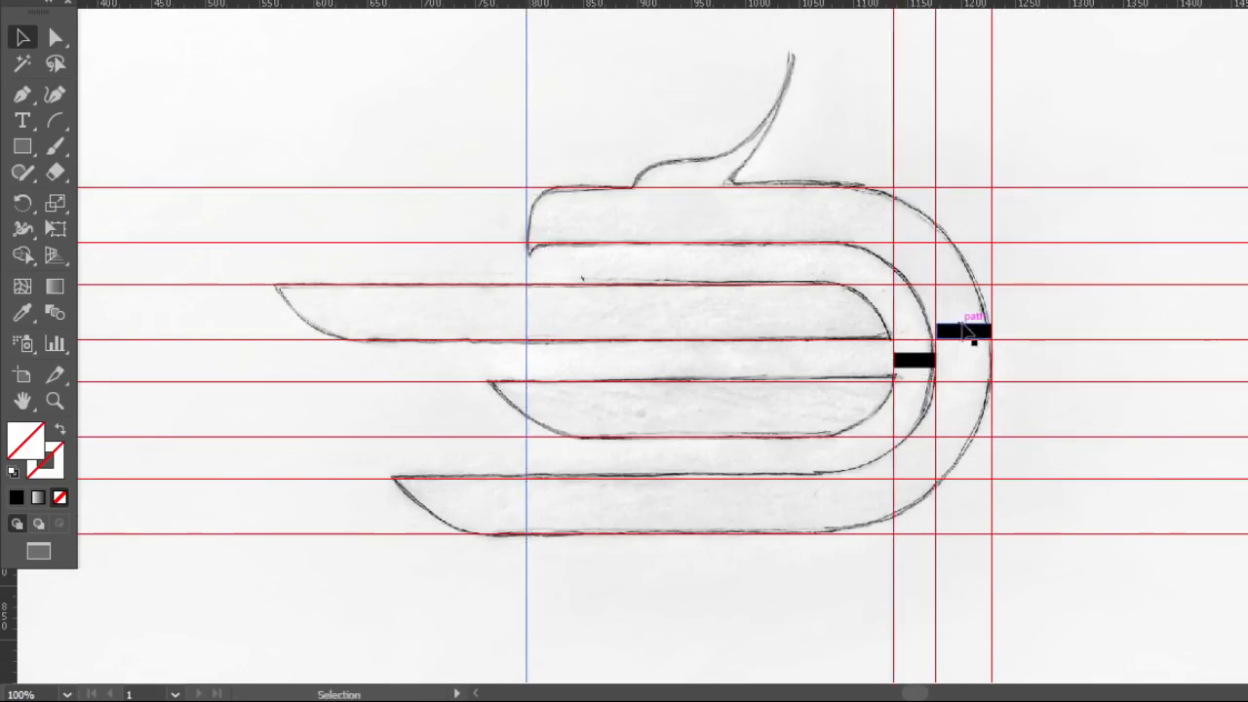
pyautogui.moveTo(965, 335); pyautogui.dragTo(497, 514)
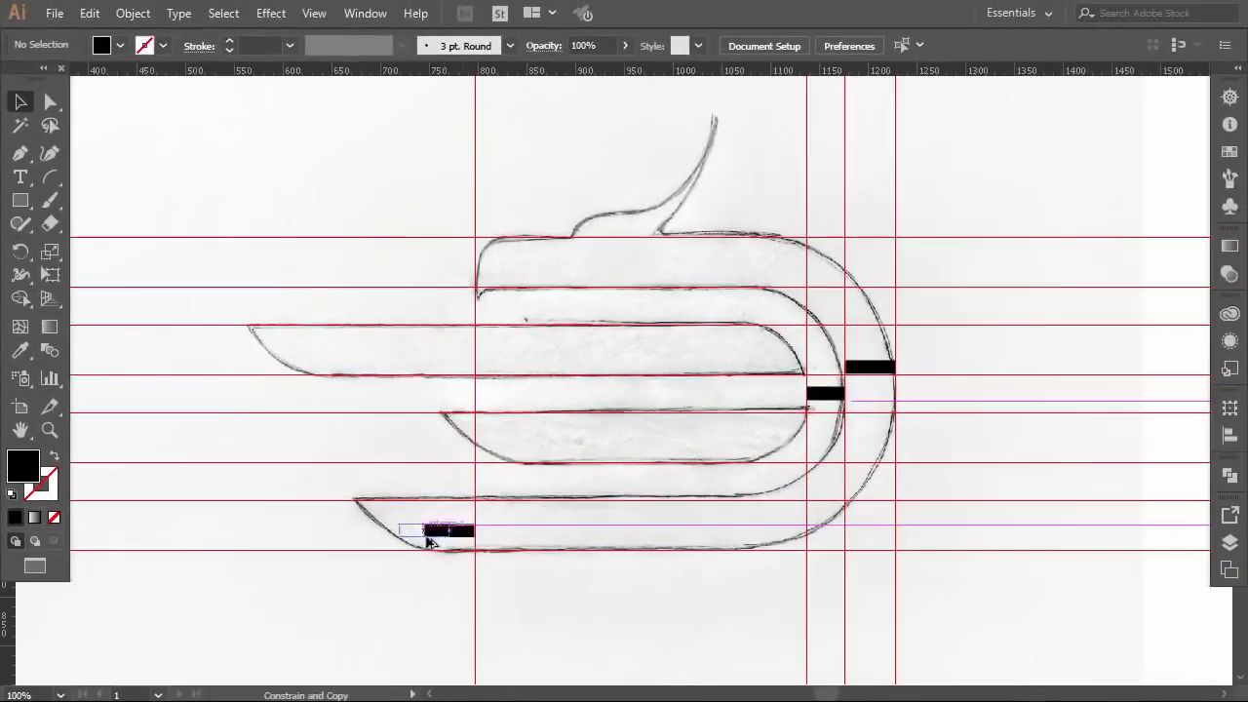
pyautogui.moveTo(429, 541); pyautogui.dragTo(376, 540)
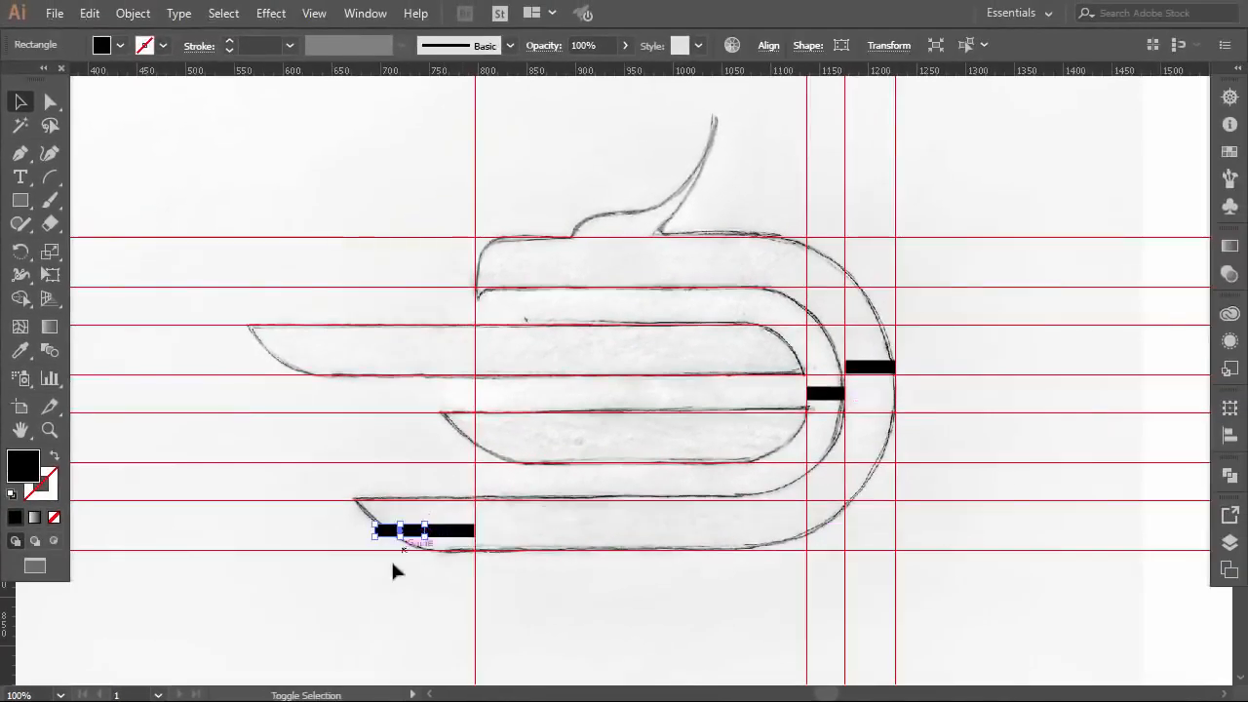
pyautogui.moveTo(22, 624); pyautogui.dragTo(374, 576)
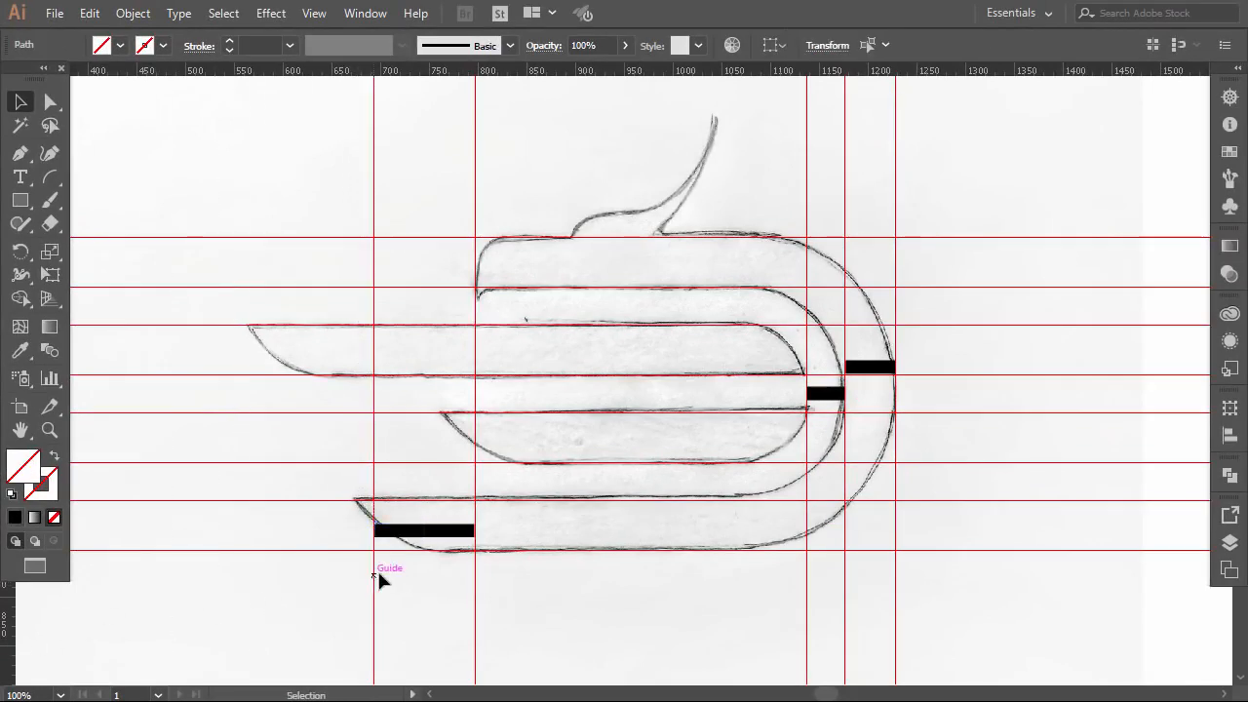
pyautogui.click(402, 570)
# Copy the joined rectangle pair into the longest wing bar, left of the newest guide, and add a vertical guide at its far end.
pyautogui.click(442, 532)
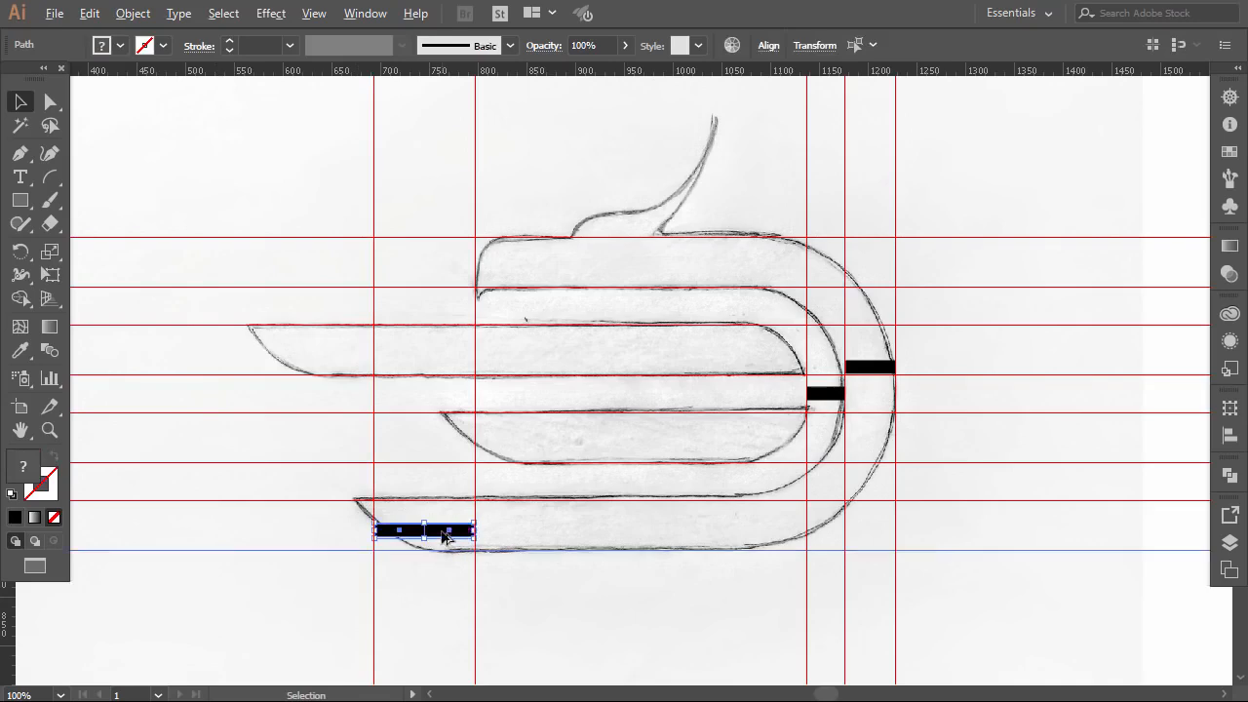
pyautogui.moveTo(439, 532); pyautogui.dragTo(336, 351)
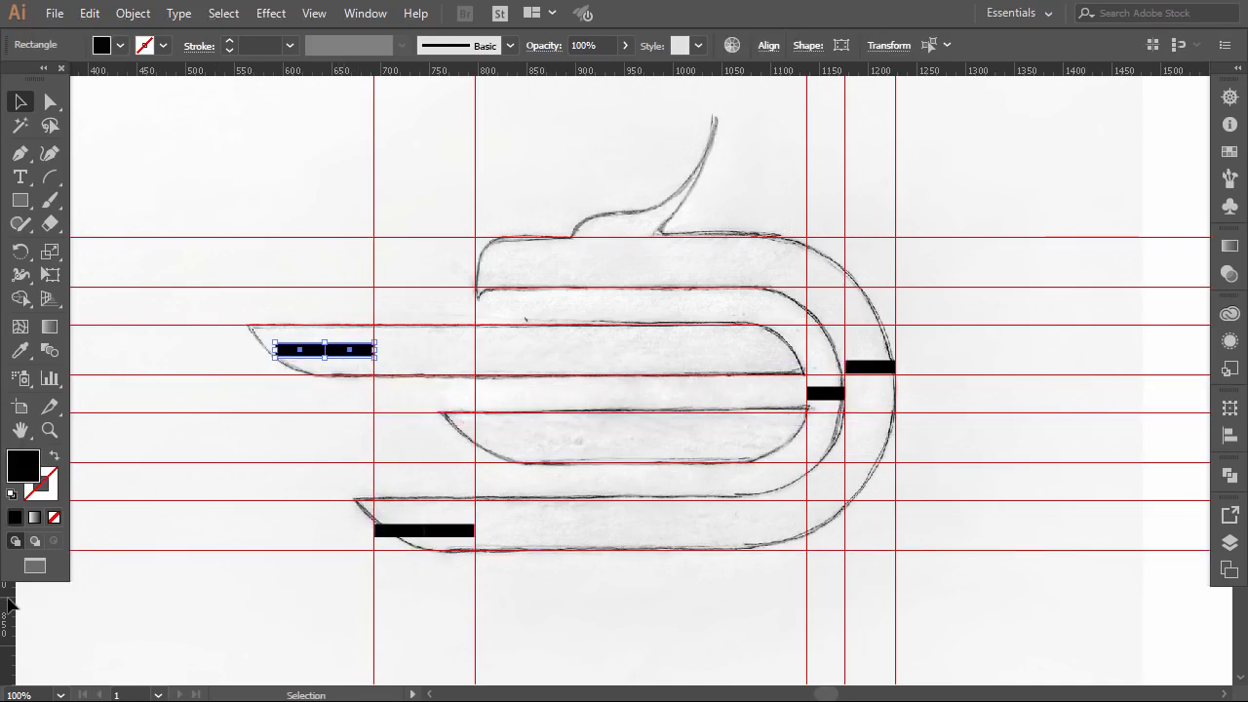
pyautogui.moveTo(7, 606); pyautogui.dragTo(275, 420)
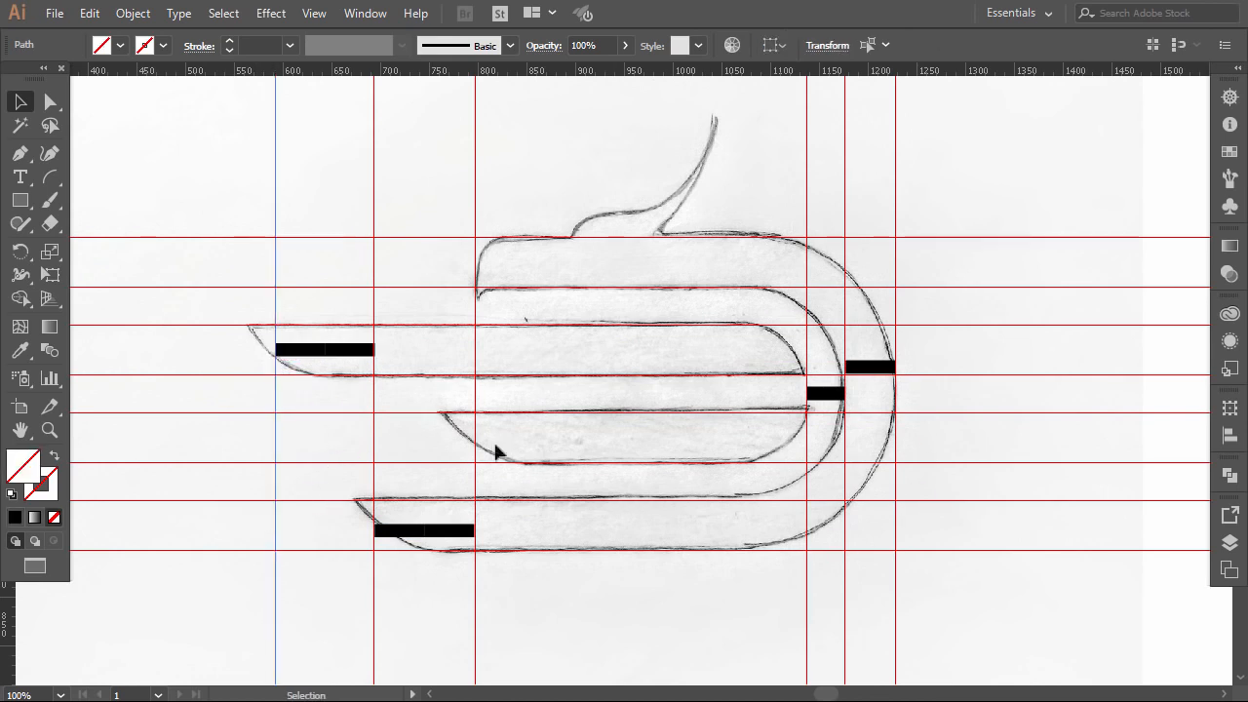
# Delete all remaining spacing rectangles, leaving only the guides over the sketch.
pyautogui.click(338, 367)
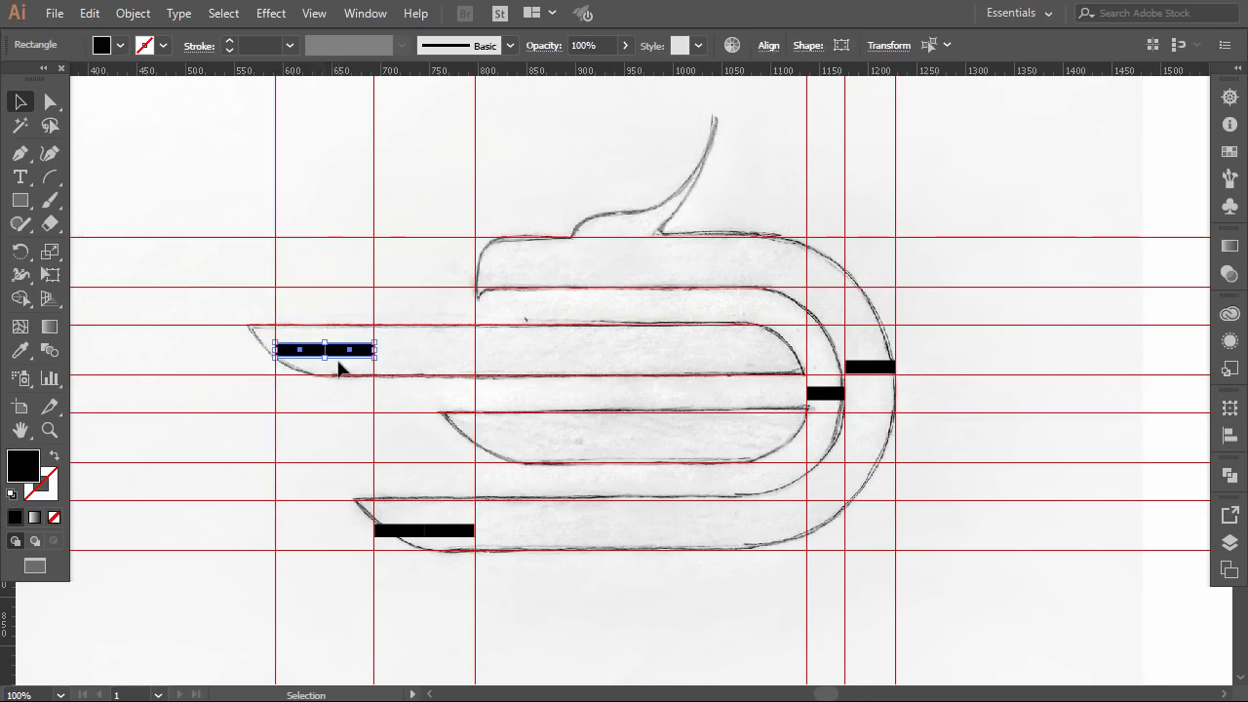
pyautogui.press('Delete')
pyautogui.moveTo(406, 515); pyautogui.dragTo(436, 543)
pyautogui.press('Delete')
pyautogui.click(825, 395)
pyautogui.press('Delete')
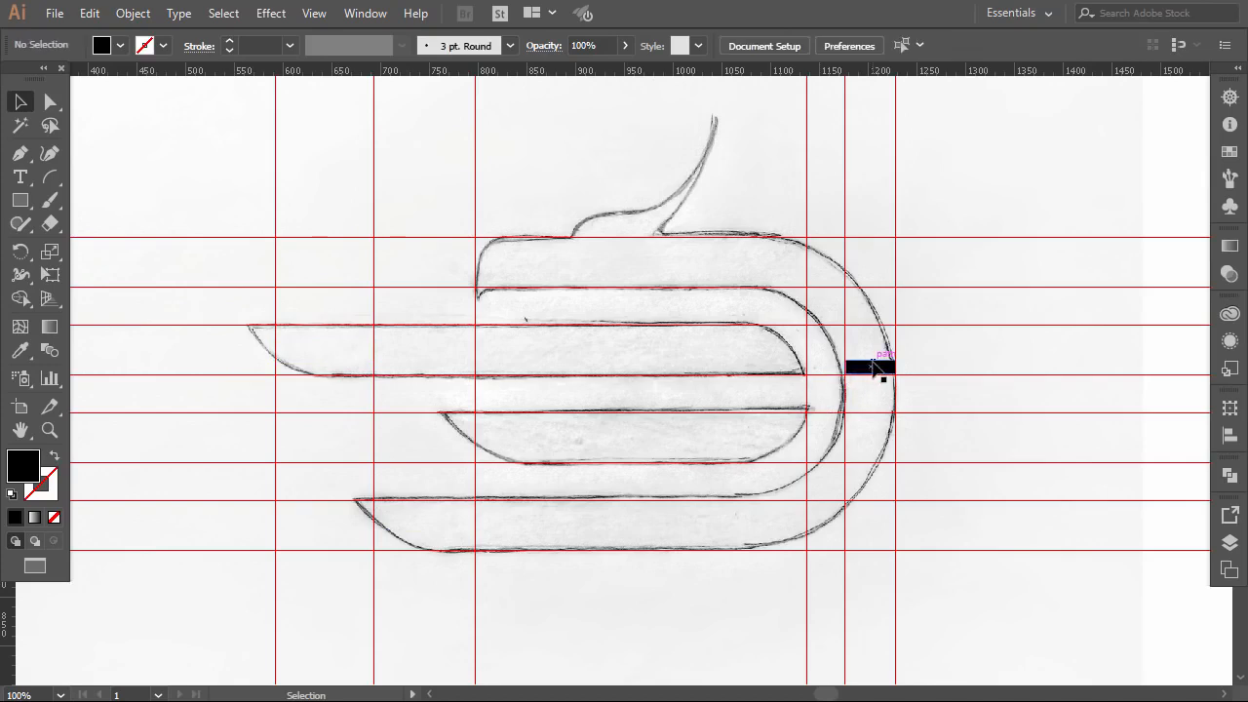
pyautogui.click(874, 366)
pyautogui.press('Delete')
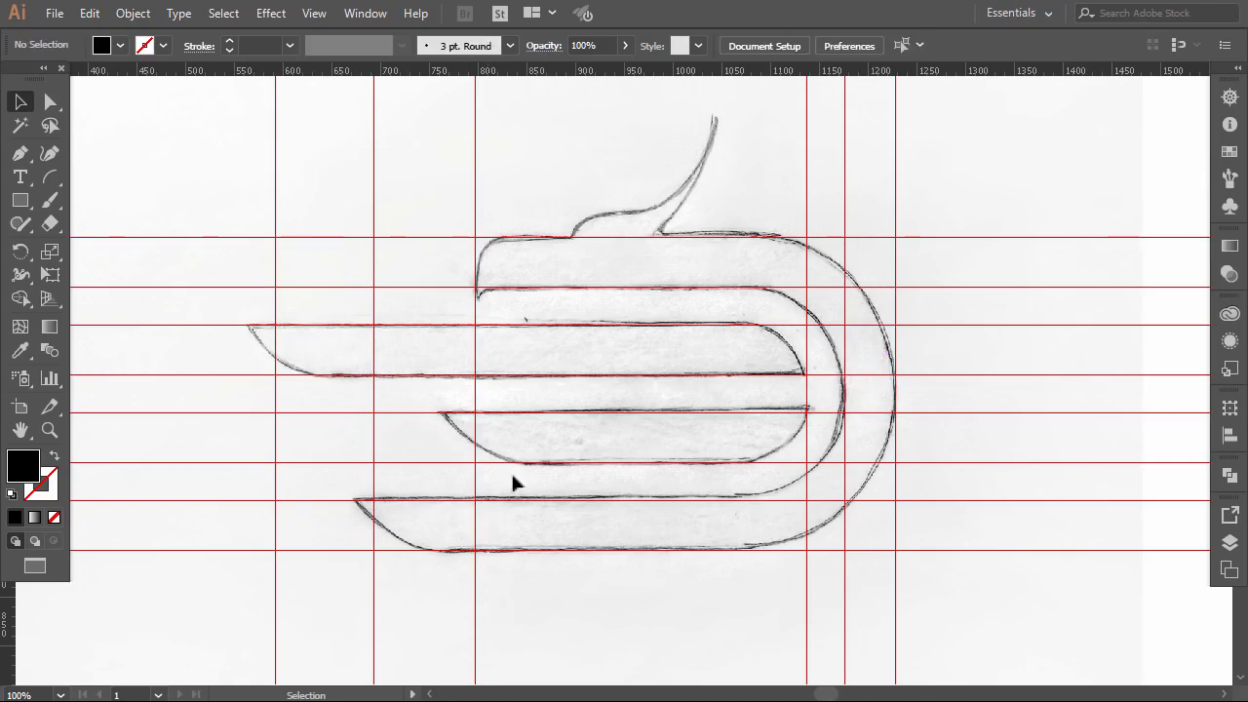
# Add a horizontal guide along the flat top of the crest's curve above the head, and lock the guides.
pyautogui.moveTo(604, 74); pyautogui.dragTo(632, 214)
pyautogui.click(590, 176)
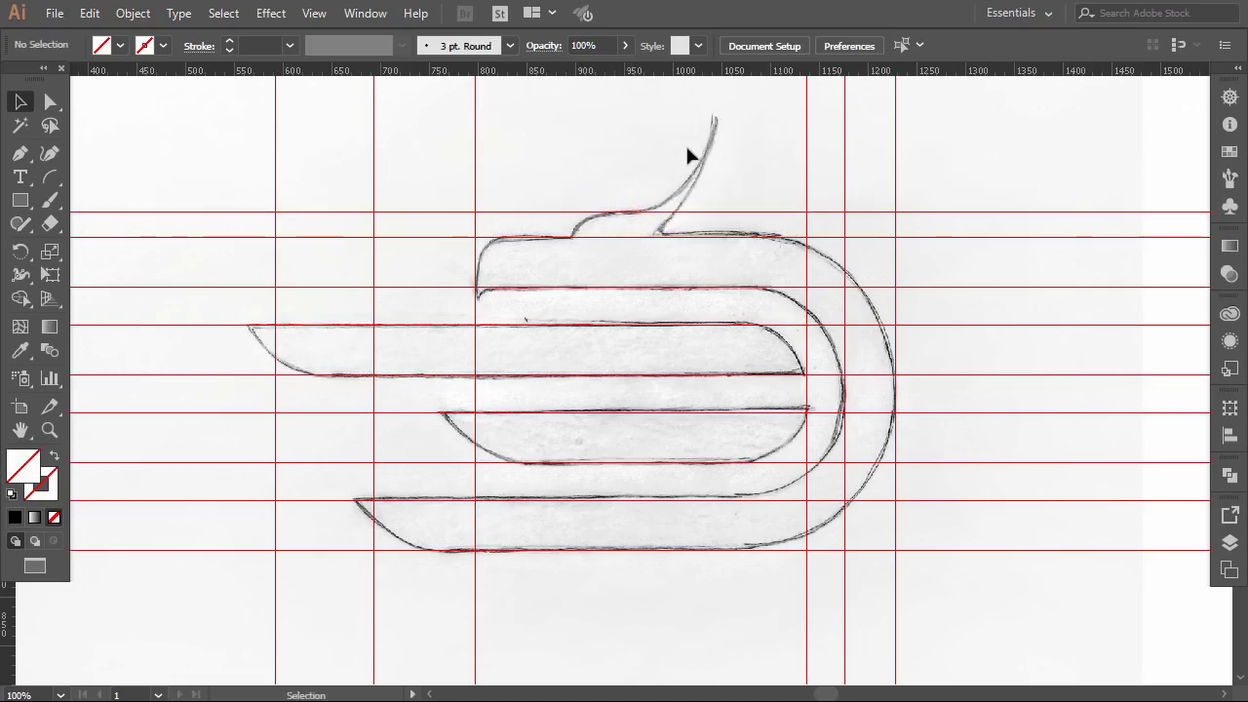
pyautogui.rightClick(1025, 118)
pyautogui.click(1090, 291)
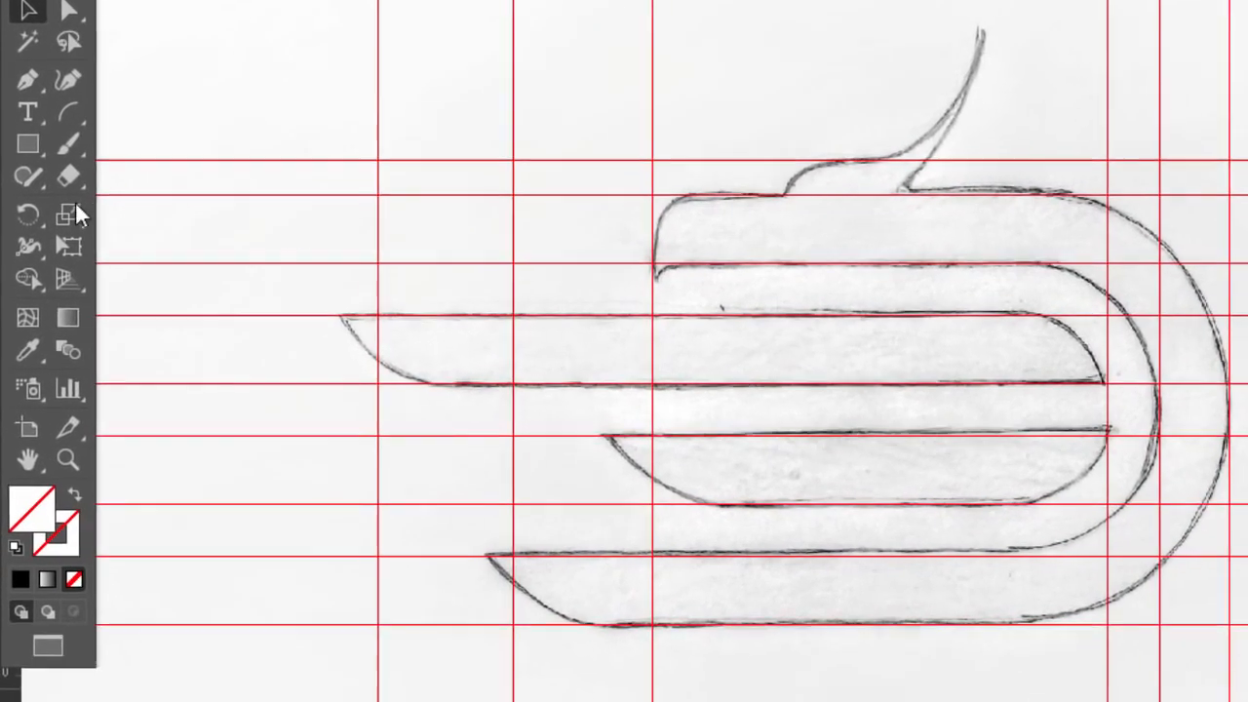
# Draw a black-filled rectangle over the head's top bar, fitted to the surrounding guides, and set its opacity to 44%.
pyautogui.click(44, 148)
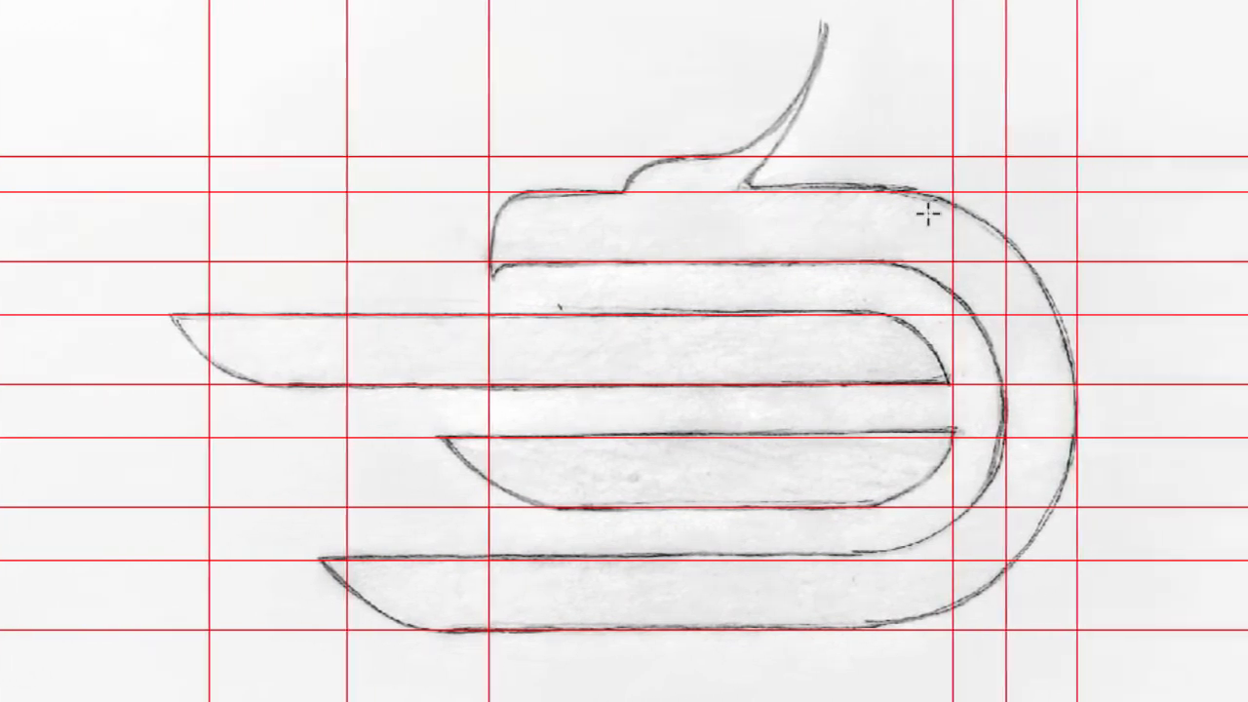
pyautogui.moveTo(898, 190); pyautogui.dragTo(436, 262)
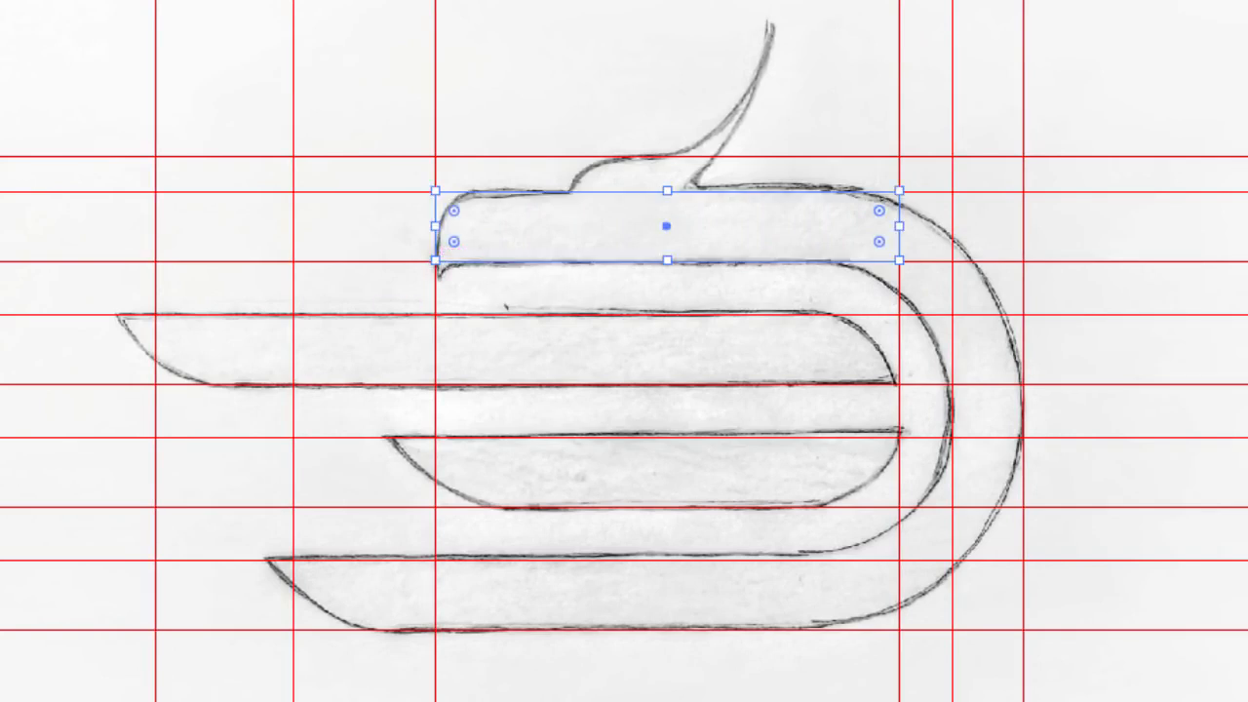
pyautogui.press(',')
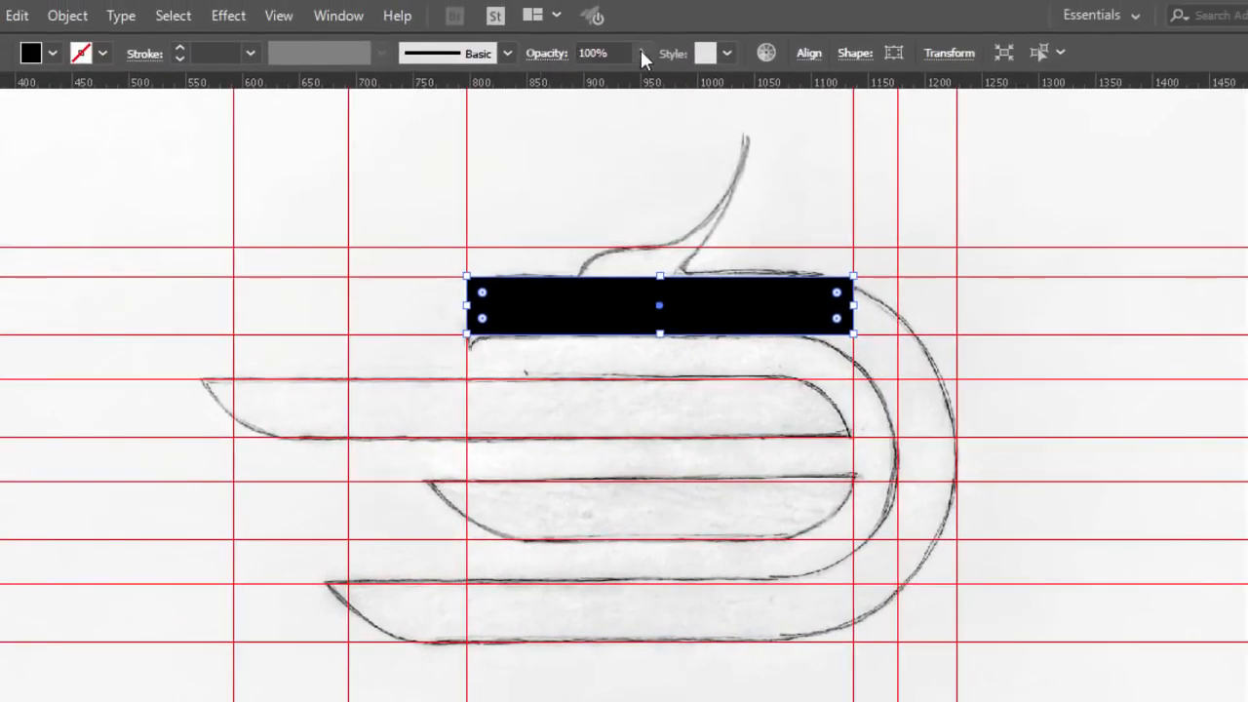
pyautogui.click(641, 54)
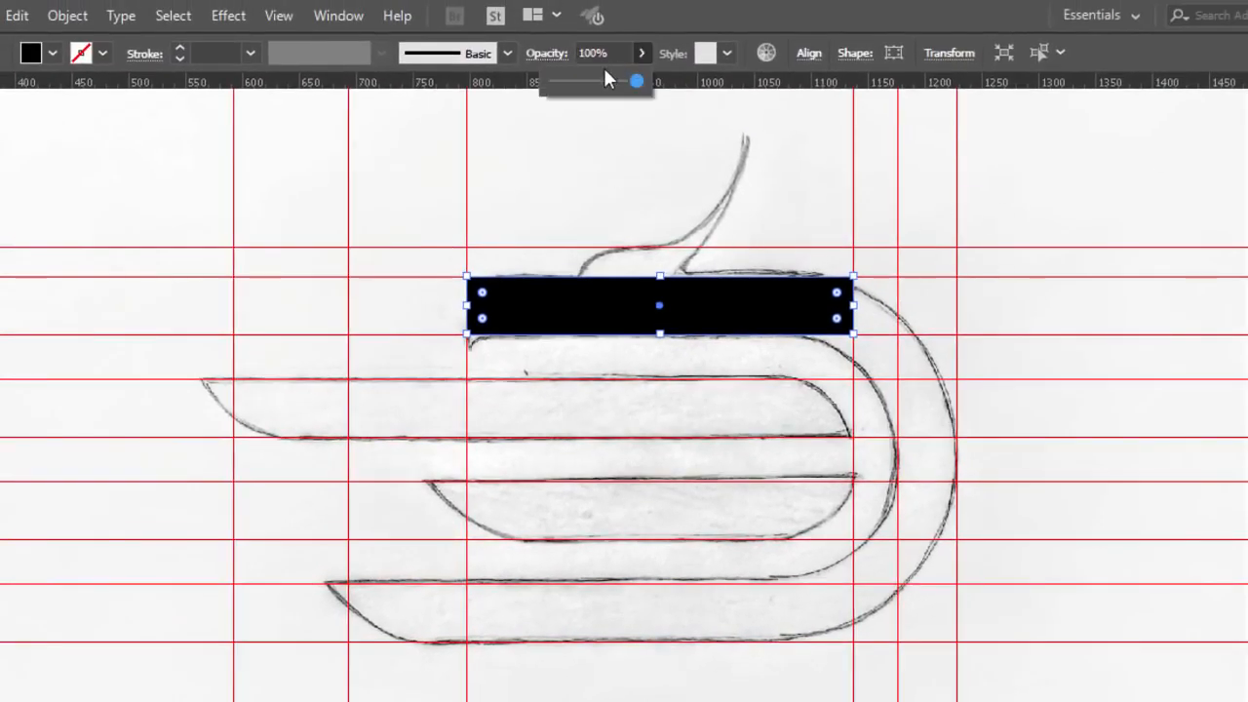
pyautogui.moveTo(638, 82); pyautogui.dragTo(591, 83)
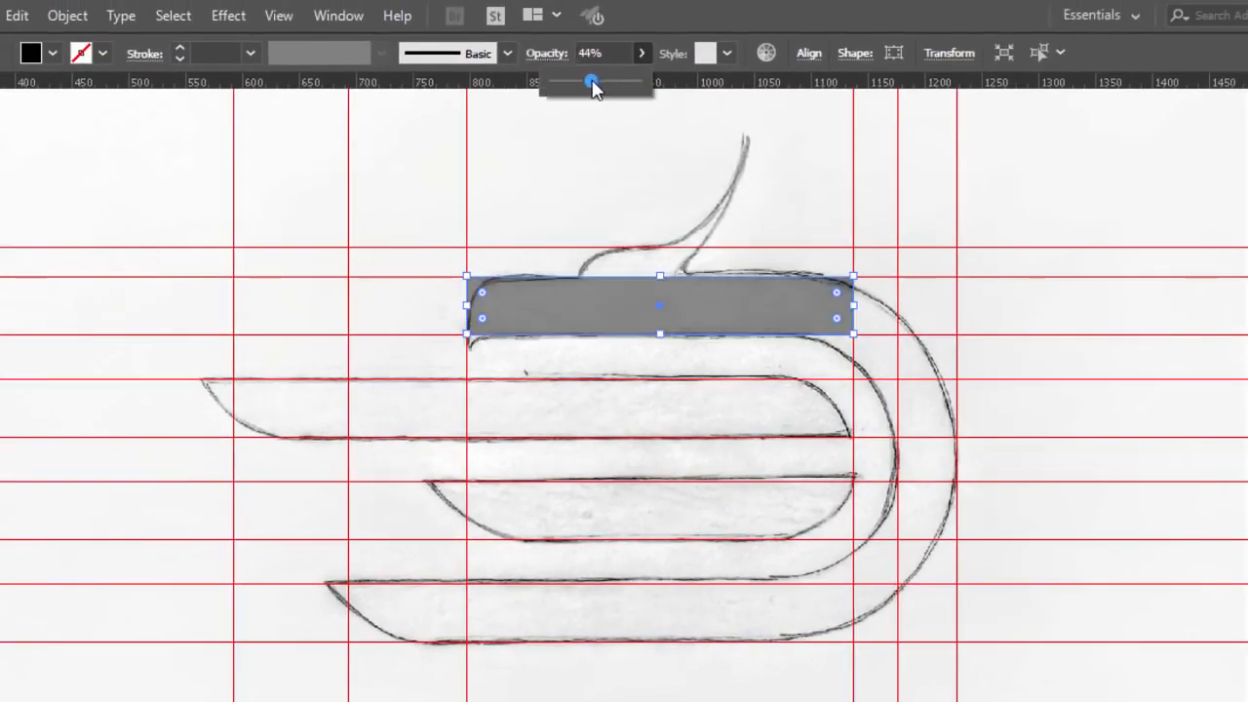
# Copy the head bar straight down onto the longest wing bar and extend the copy to its far vertical guide.
pyautogui.click(562, 161)
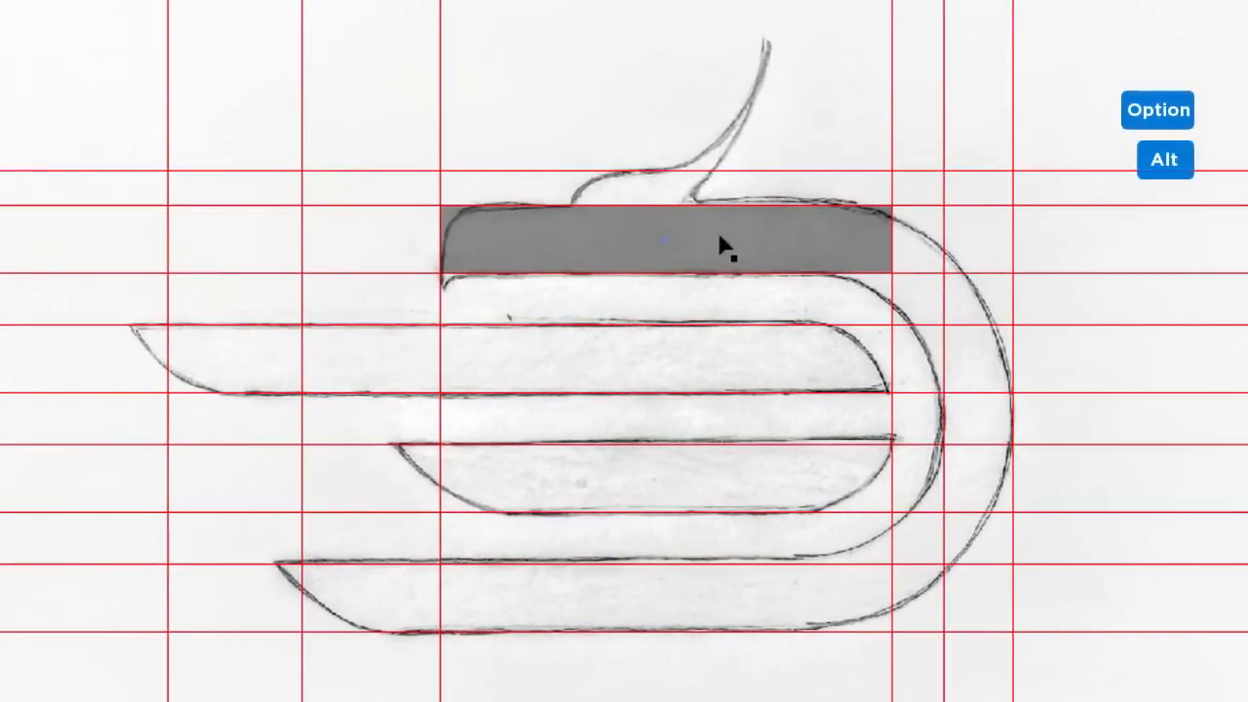
pyautogui.moveTo(722, 246); pyautogui.dragTo(734, 359)
pyautogui.moveTo(444, 358); pyautogui.dragTo(167, 361)
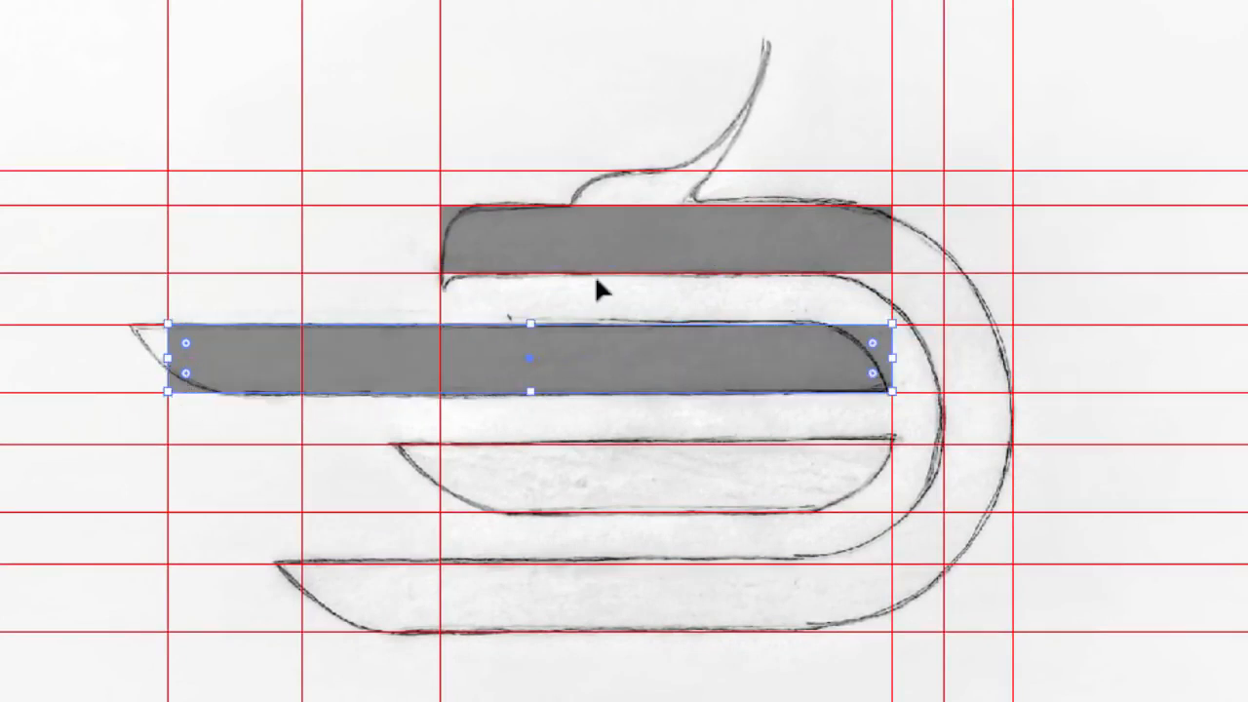
# Copy the head bar onto the two lower bars and extend the lowest copy to the next vertical guide beyond its end.
pyautogui.moveTo(634, 266); pyautogui.dragTo(612, 609)
pyautogui.click(522, 563)
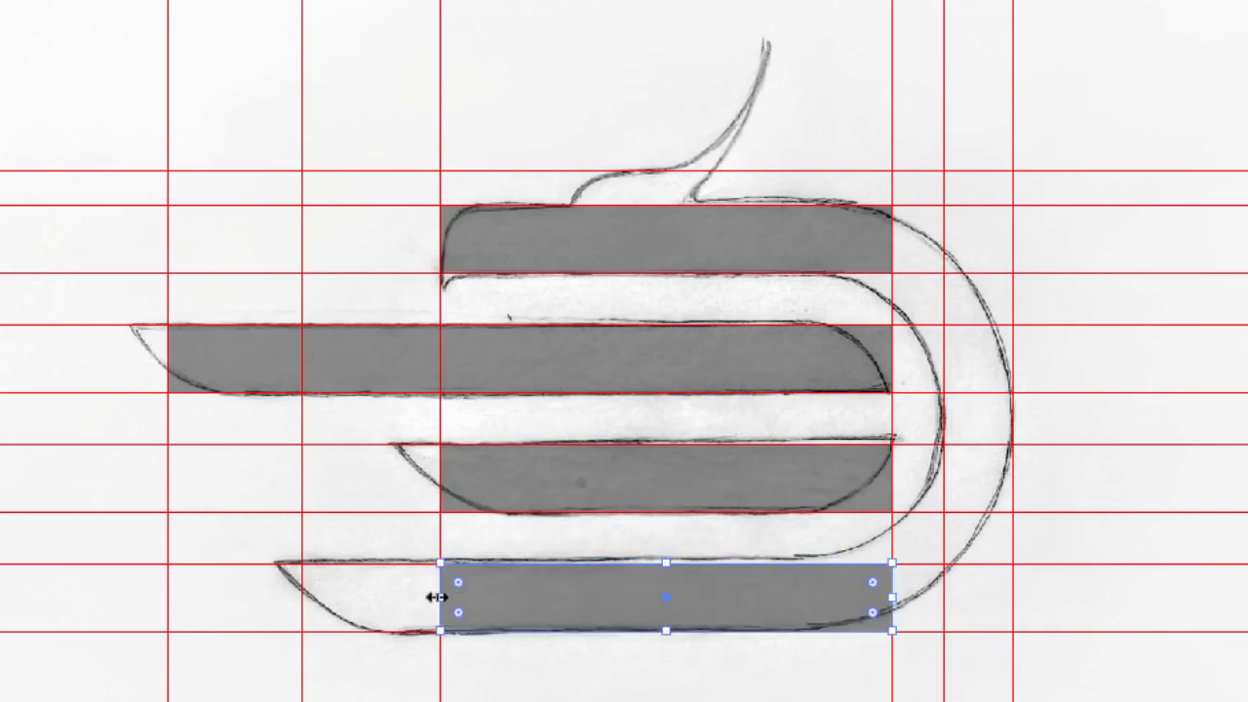
pyautogui.moveTo(436, 597); pyautogui.dragTo(302, 597)
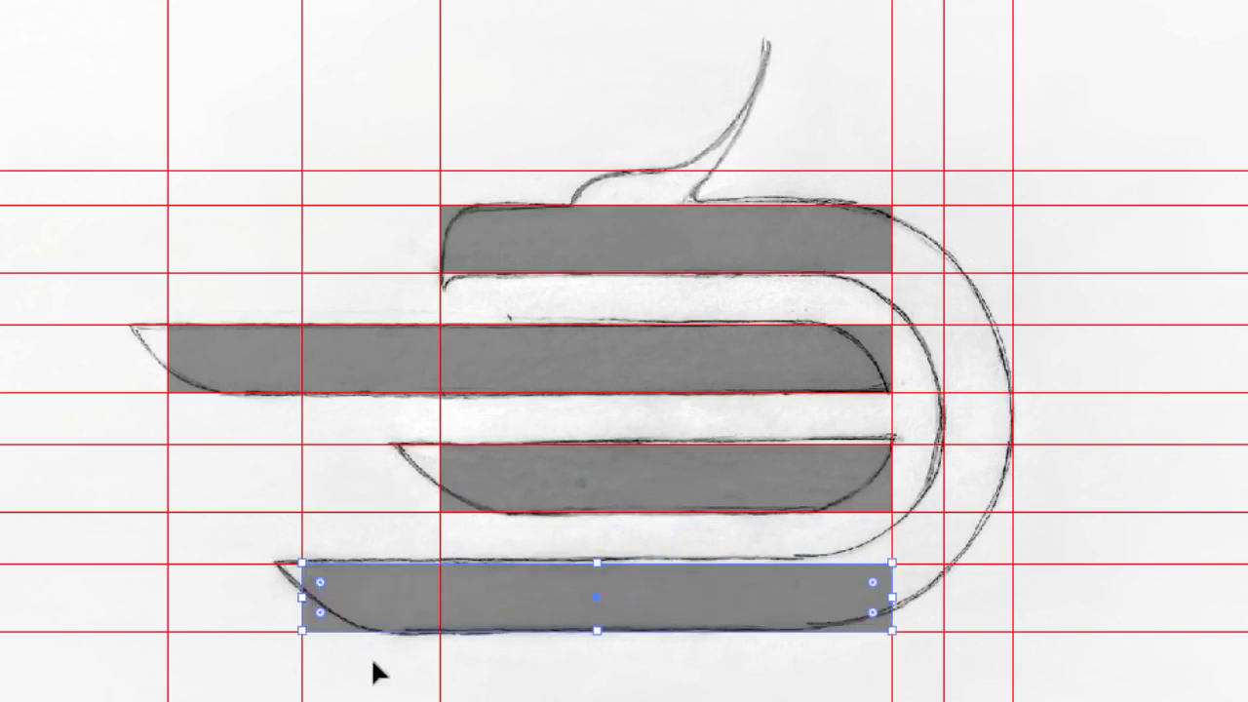
pyautogui.click(387, 637)
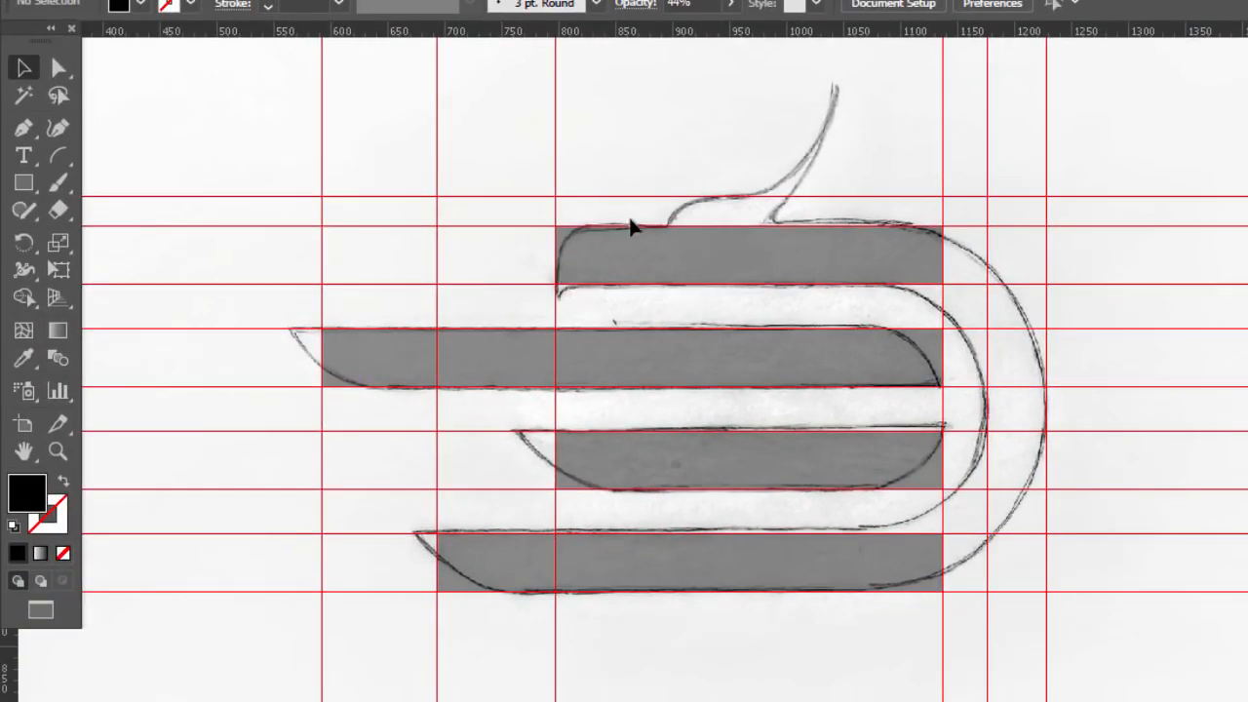
# Draw a circle about 72 px wide in the head bar's rounded outer corner and swap its black fill to an outline.
pyautogui.click(24, 182)
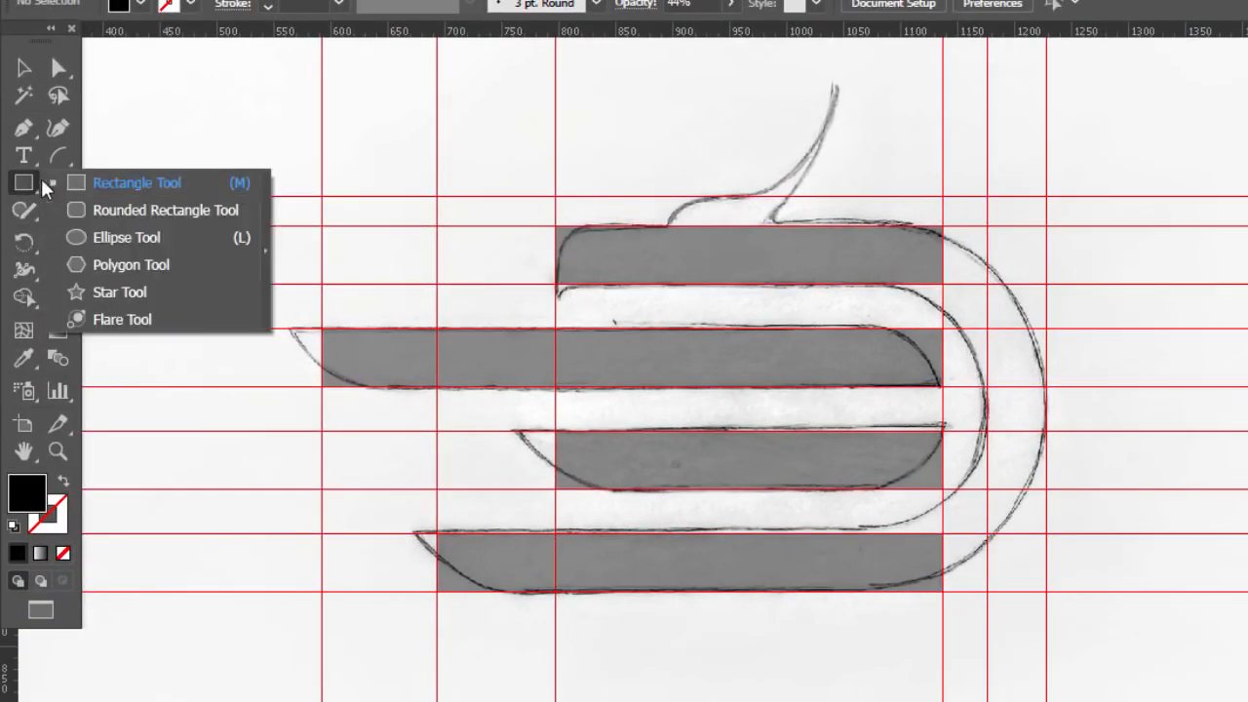
pyautogui.click(88, 238)
pyautogui.moveTo(562, 220); pyautogui.dragTo(639, 289)
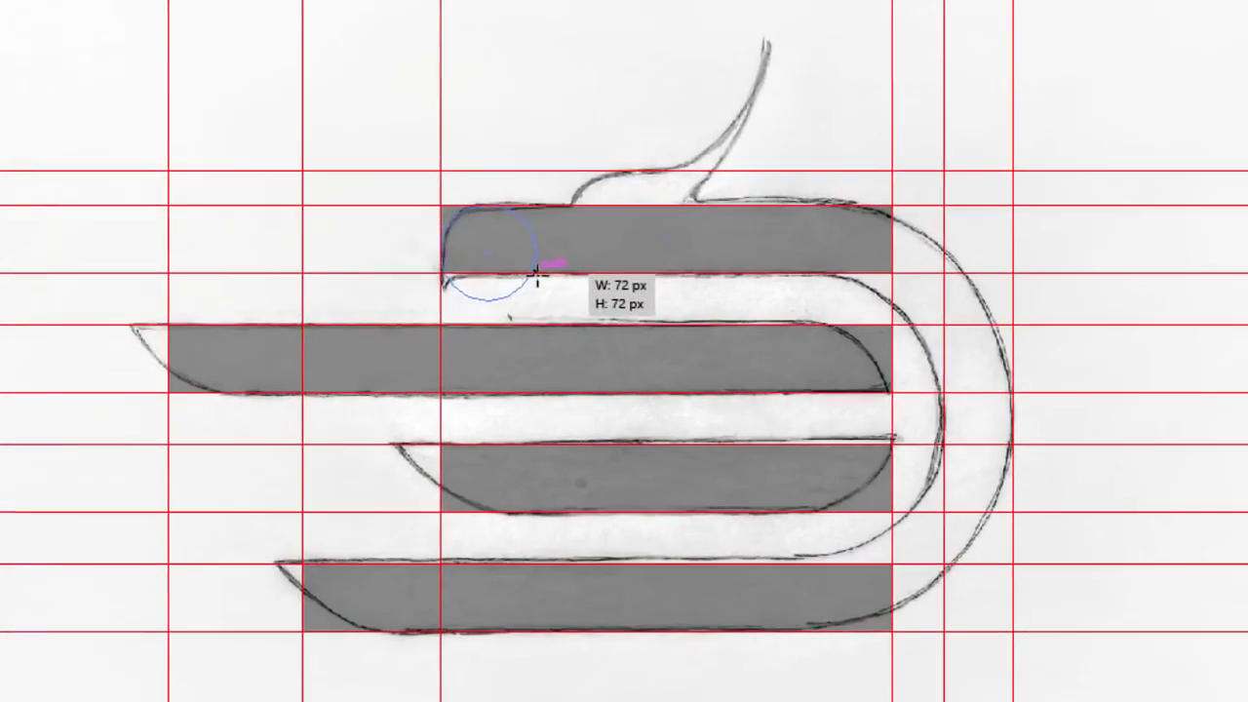
pyautogui.moveTo(537, 278); pyautogui.dragTo(540, 275)
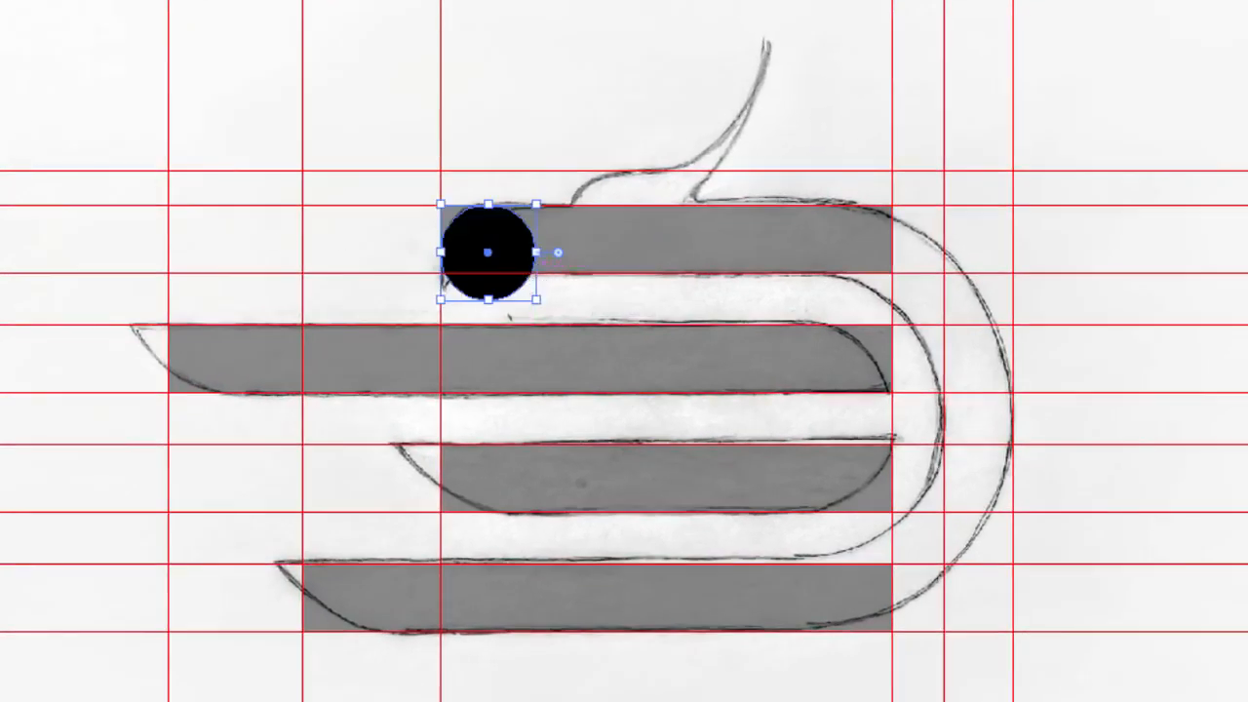
pyautogui.hotkey('shift', 'x')
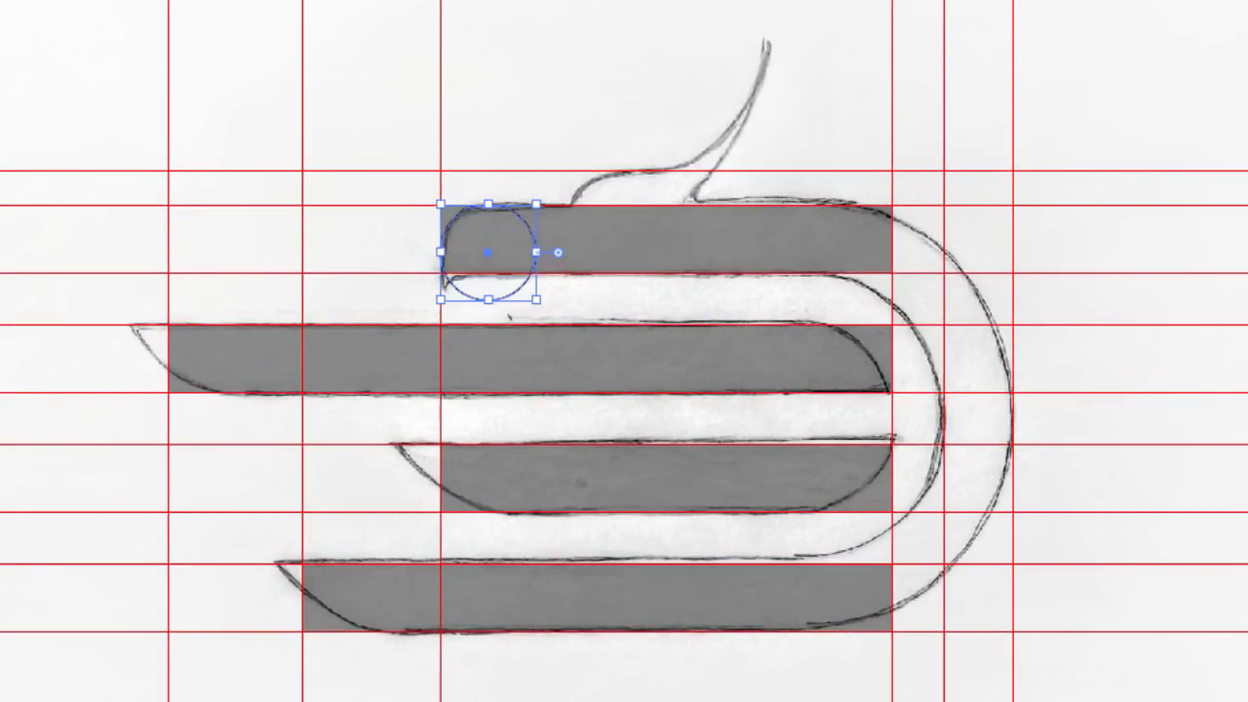
pyautogui.click(172, 106)
pyautogui.scroll(3, 488, 250)
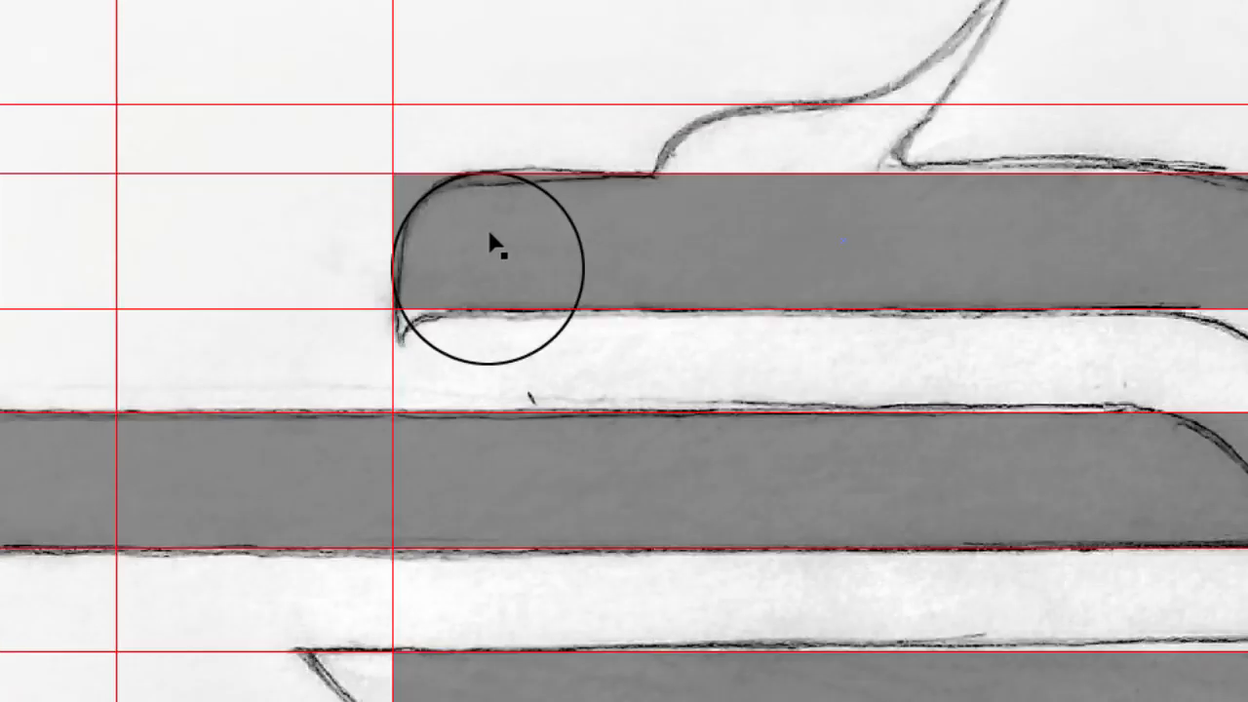
# Trim the head bar's corner outside the circle with the Shape Builder tool, and delete the circle.
pyautogui.click(558, 192)
pyautogui.keyDown('shift'); pyautogui.click(653, 216); pyautogui.keyUp('shift')
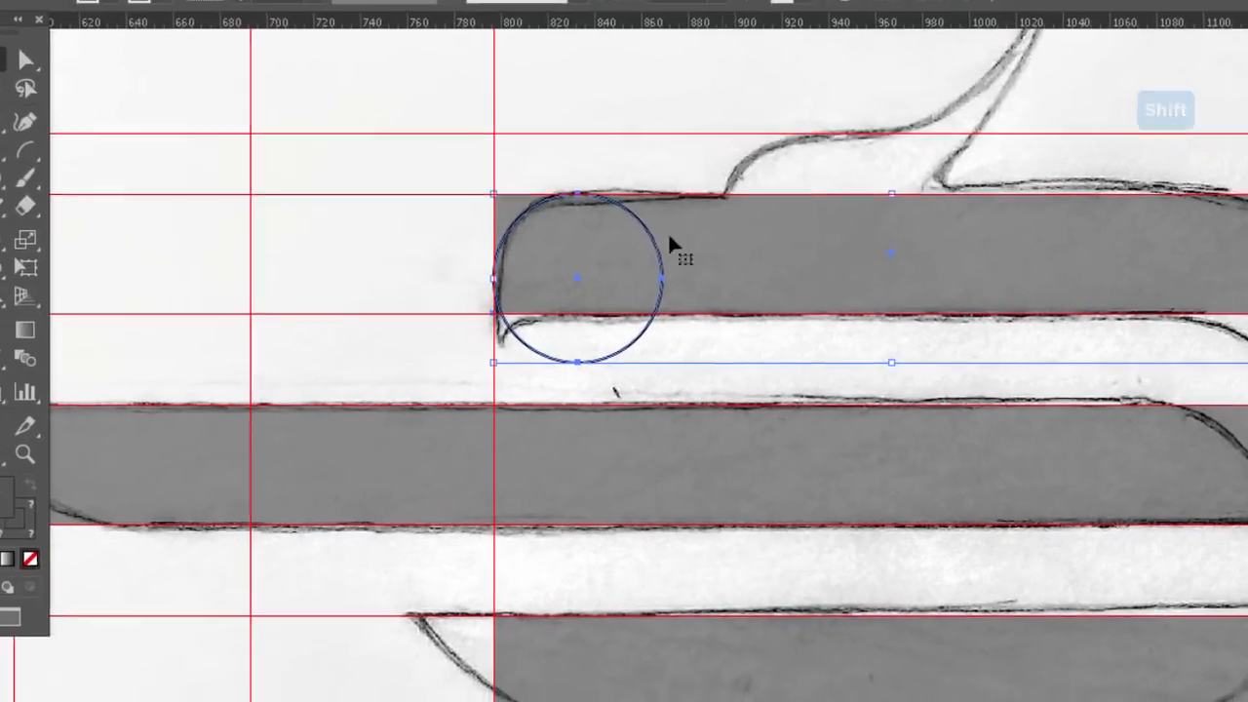
pyautogui.click(24, 297)
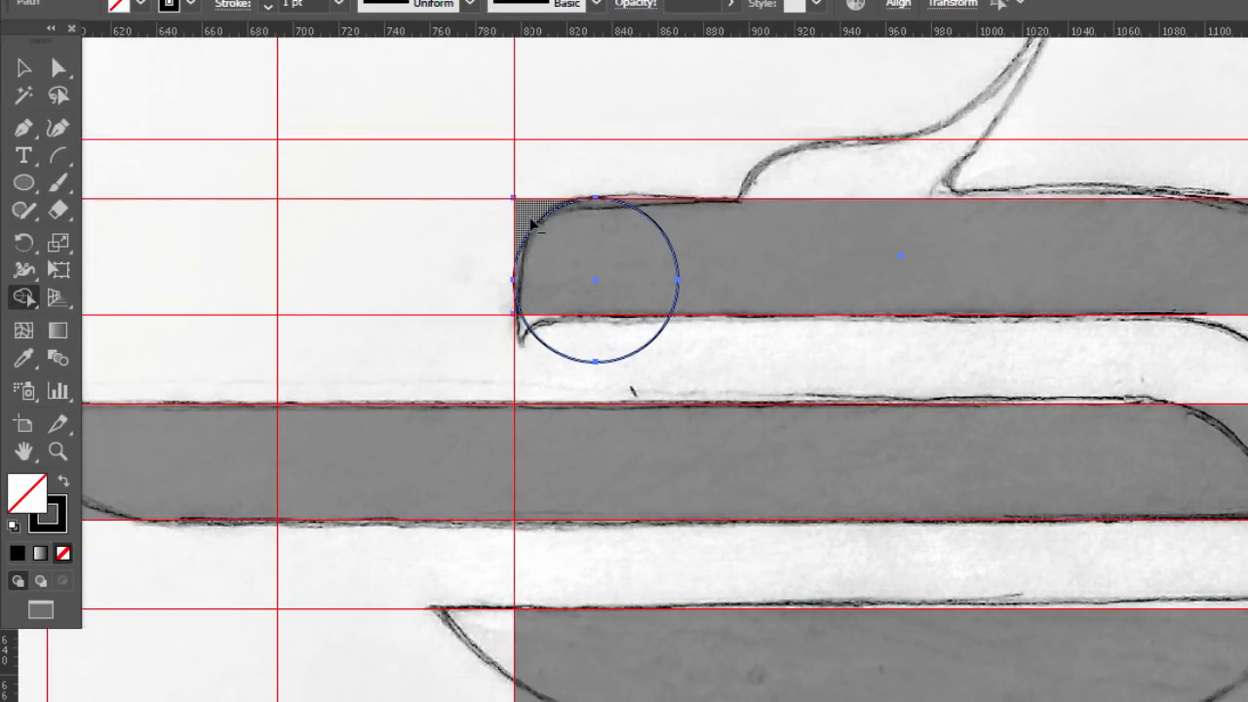
pyautogui.press('v')
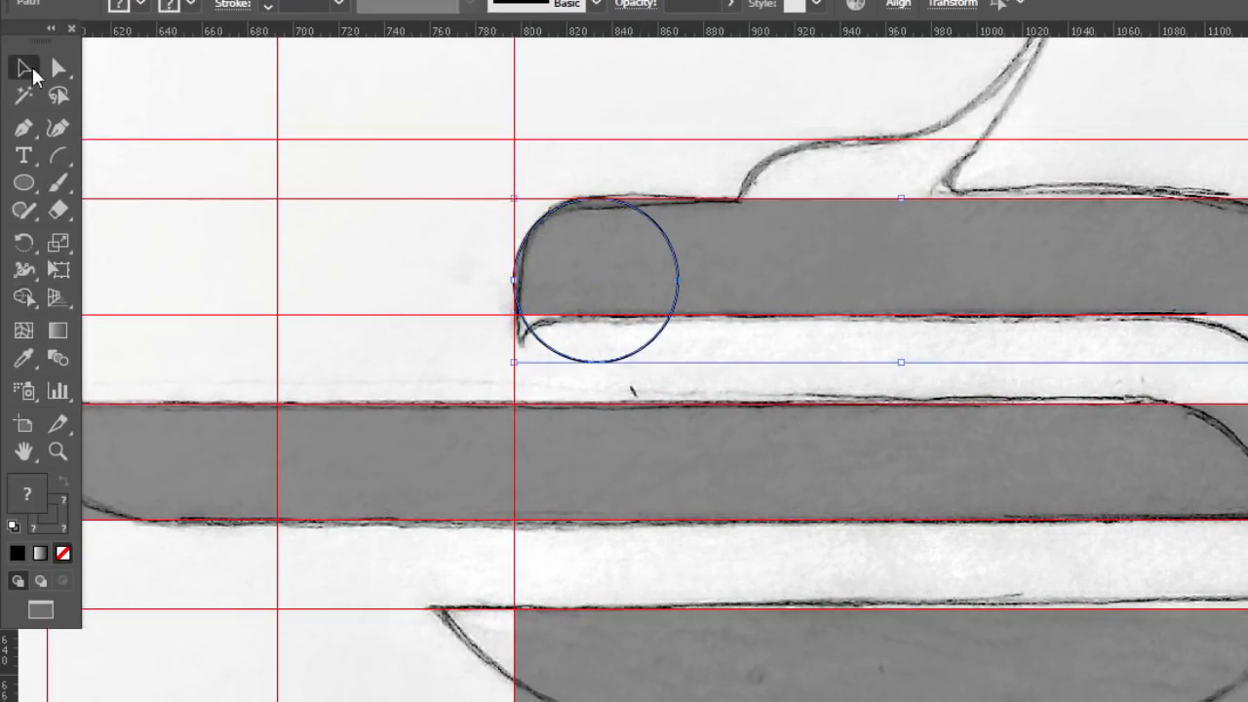
pyautogui.click(205, 145)
pyautogui.click(647, 353)
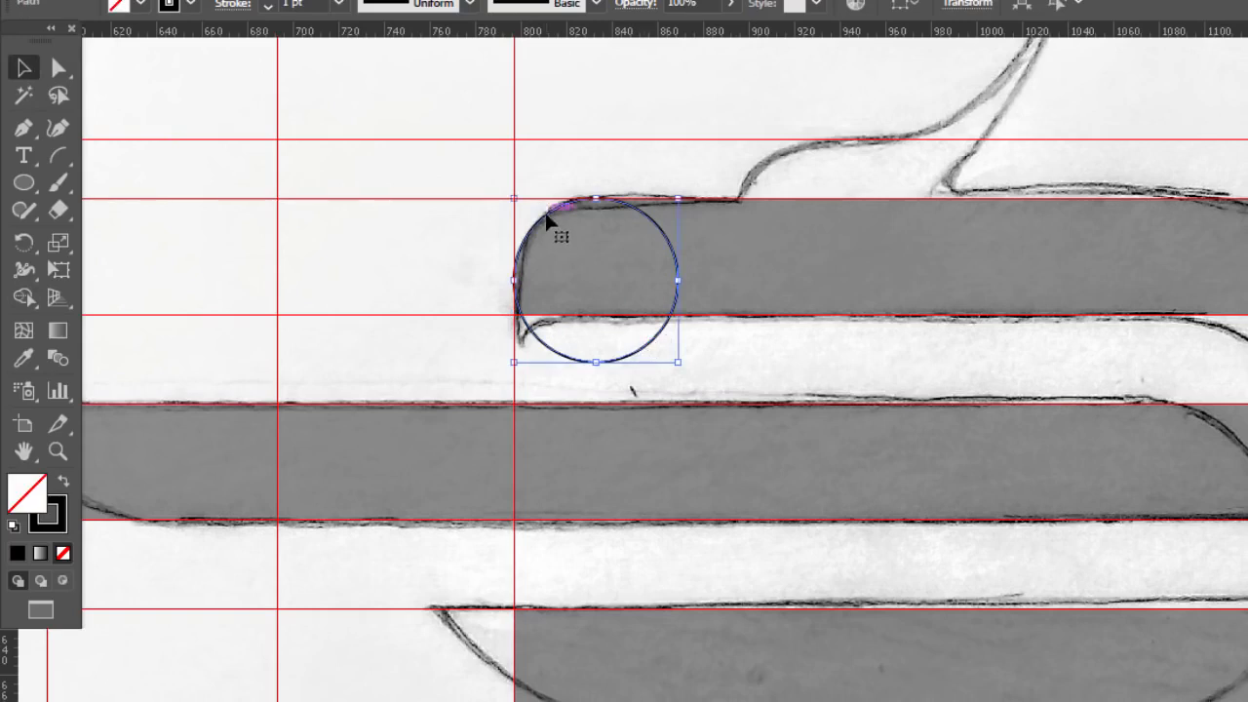
pyautogui.press('Delete')
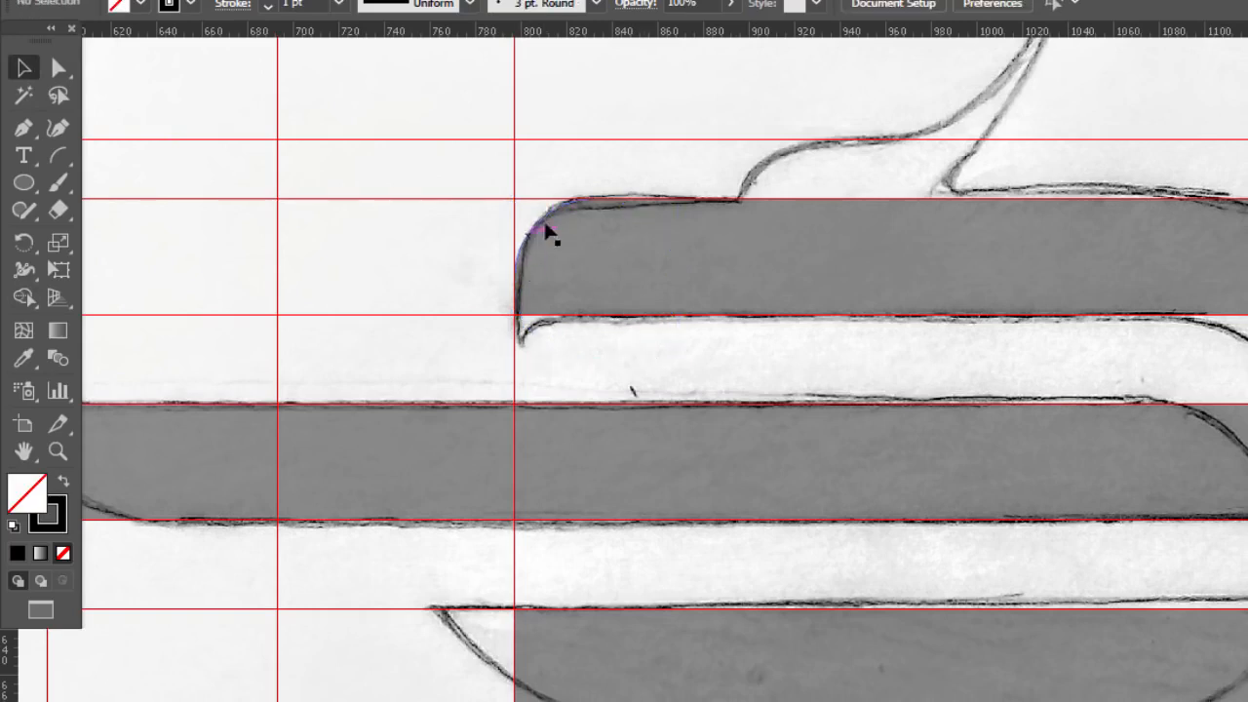
# Draw an outlined circle under the head bar's rounded end, fitted to the gap between the two horizontal guides.
pyautogui.click(23, 183)
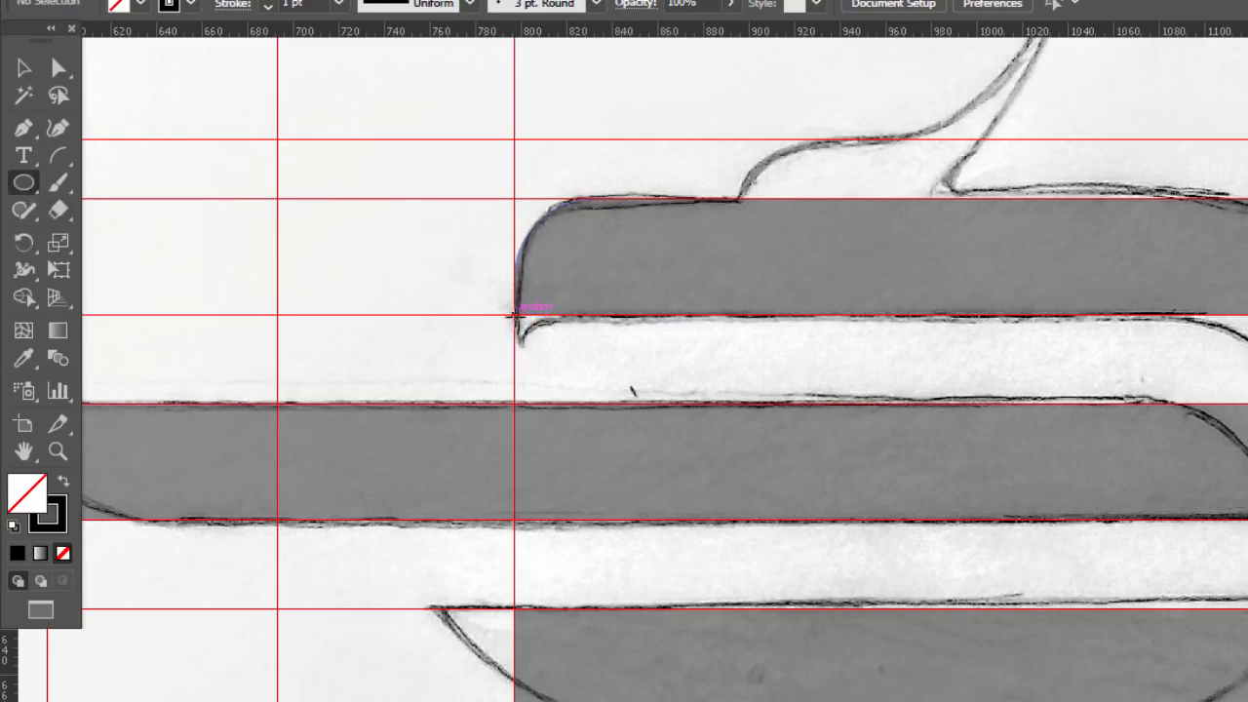
pyautogui.moveTo(514, 315); pyautogui.dragTo(552, 370)
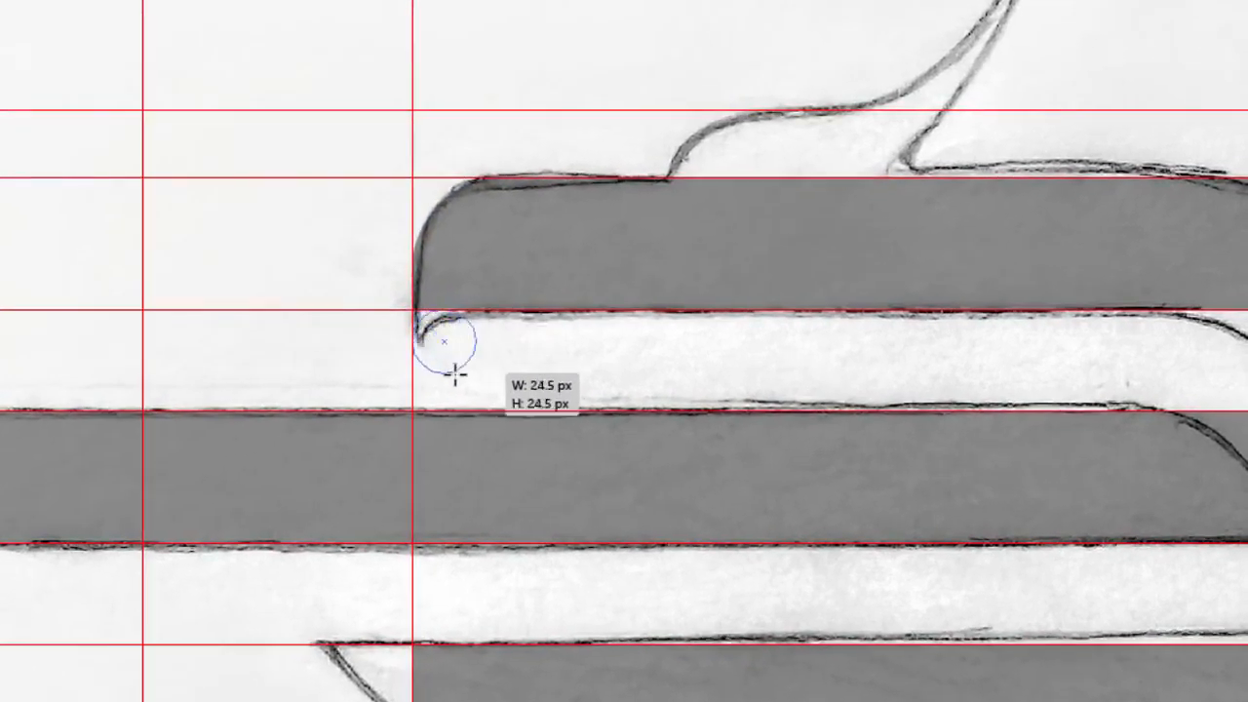
pyautogui.moveTo(454, 373); pyautogui.dragTo(469, 418)
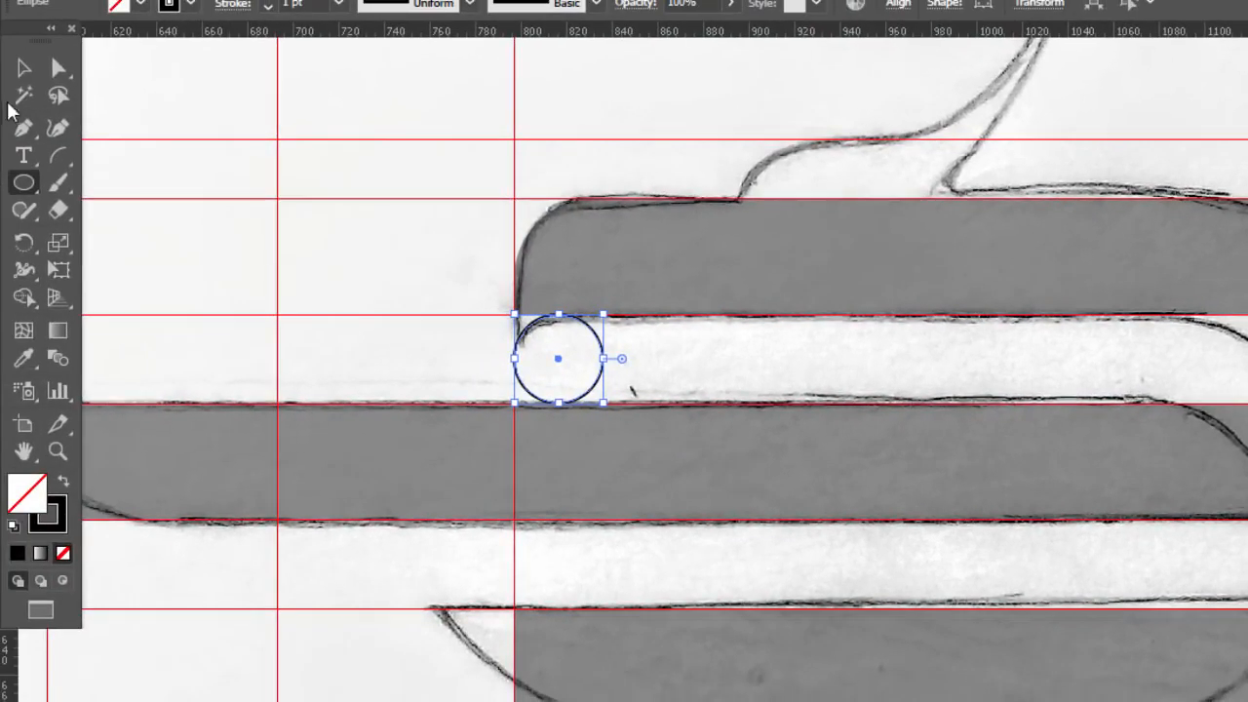
pyautogui.click(4, 64)
pyautogui.click(310, 216)
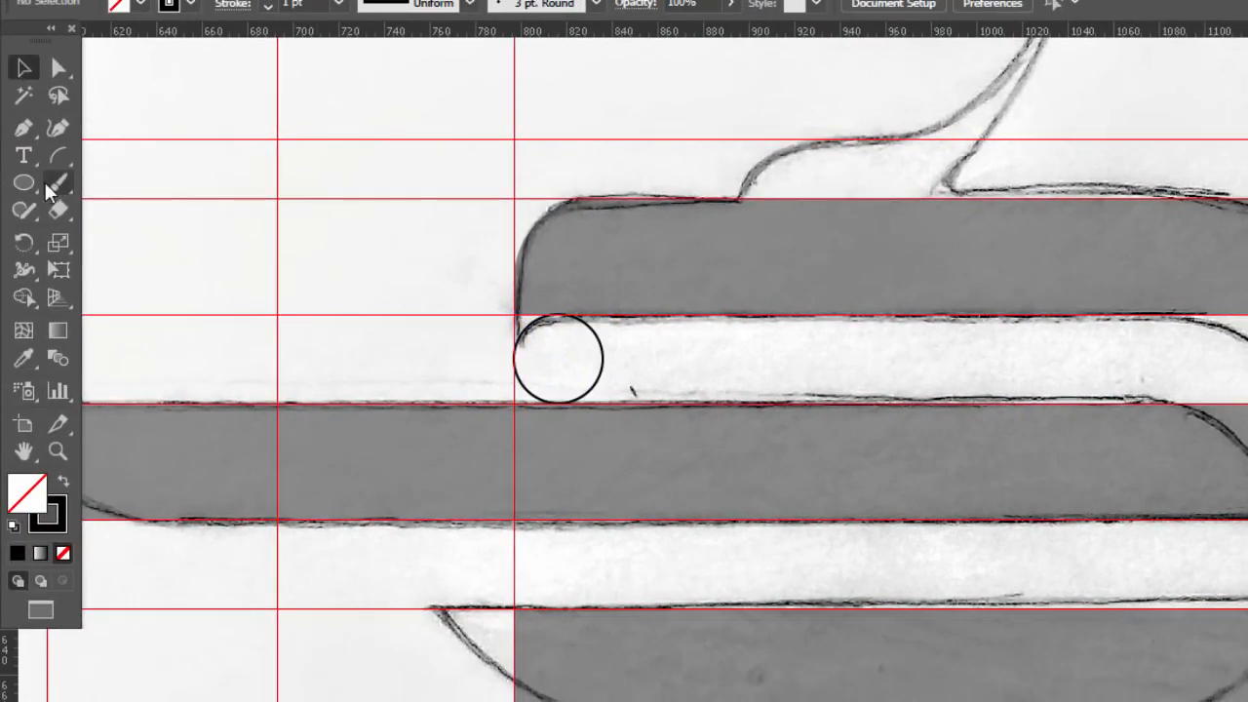
# Draw a straight vertical Pen line from the end of the head bar's rounded corner down to the small circle's side.
pyautogui.click(26, 133)
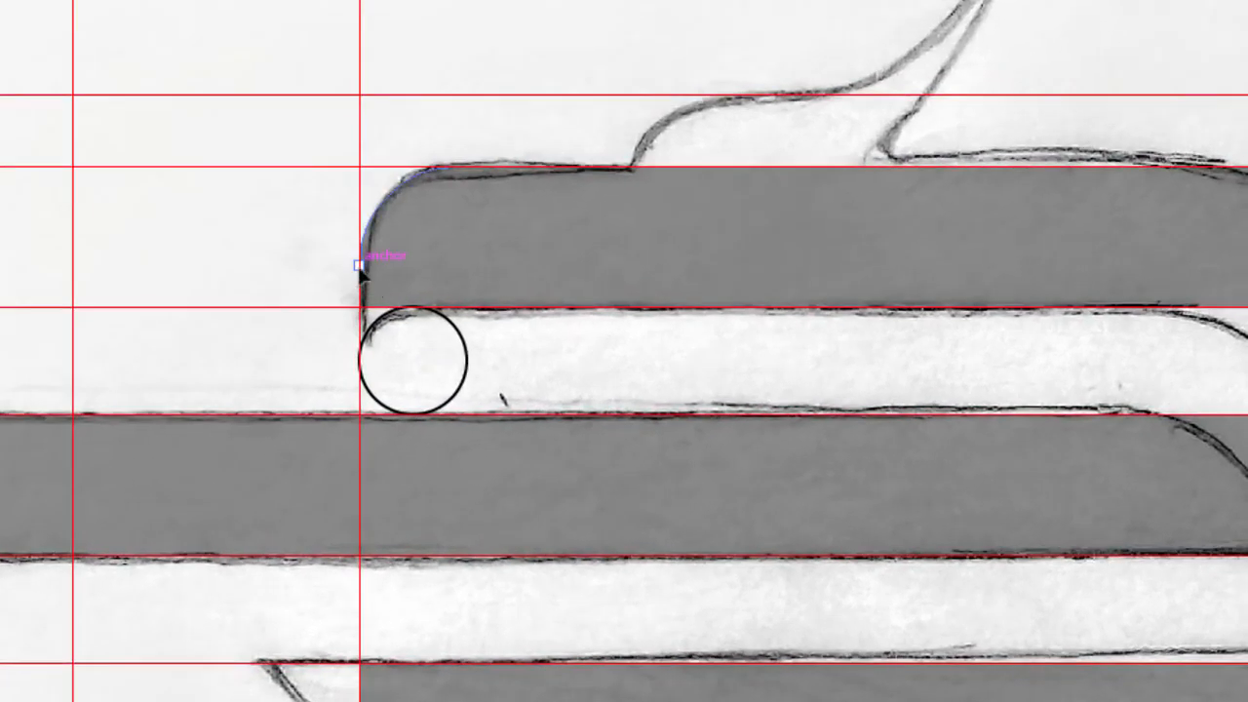
pyautogui.moveTo(358, 267); pyautogui.dragTo(361, 362)
pyautogui.press('v')
pyautogui.click(298, 271)
# Create the small pointed tip between the bar, line and circle with the Shape Builder tool, and delete the circle.
pyautogui.moveTo(367, 312); pyautogui.dragTo(399, 352)
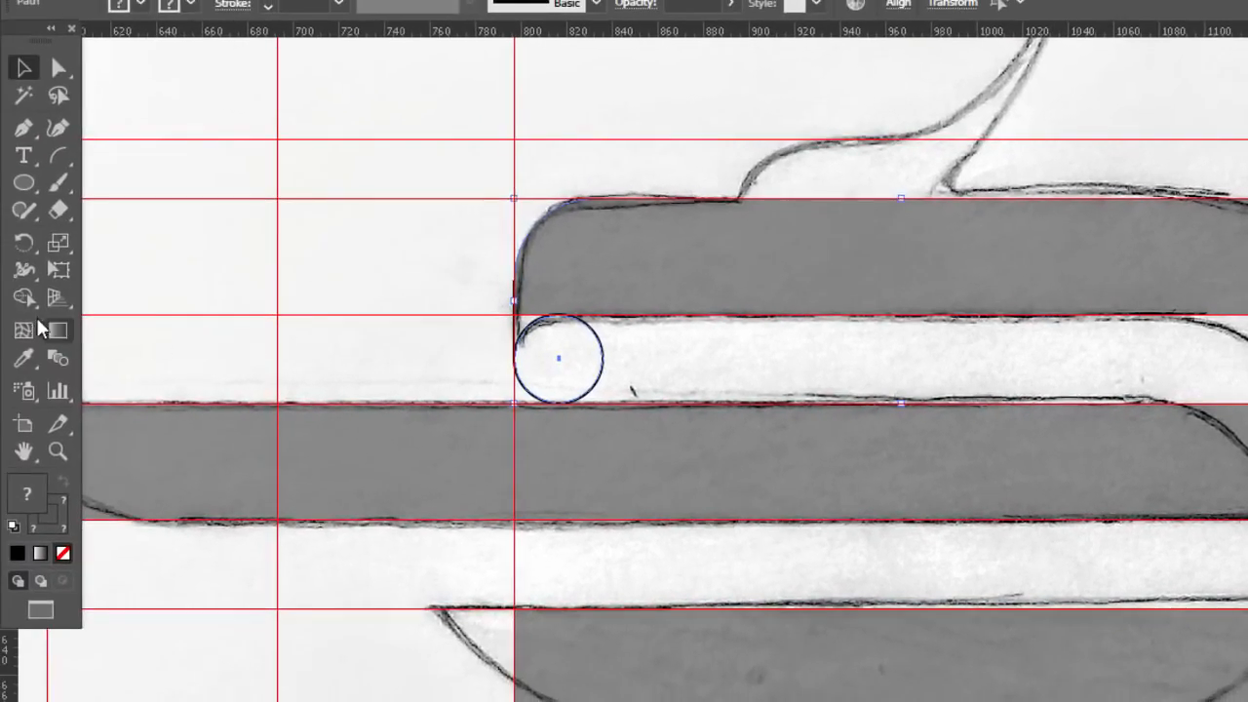
pyautogui.click(27, 300)
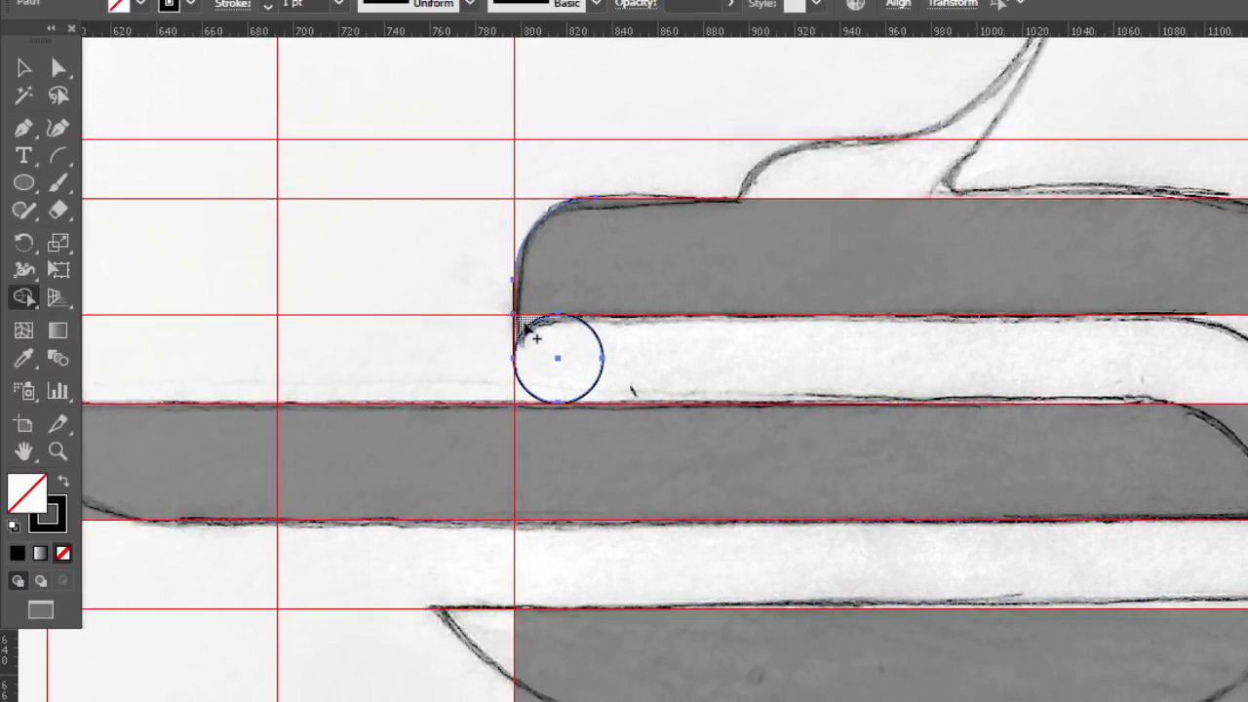
pyautogui.click(25, 72)
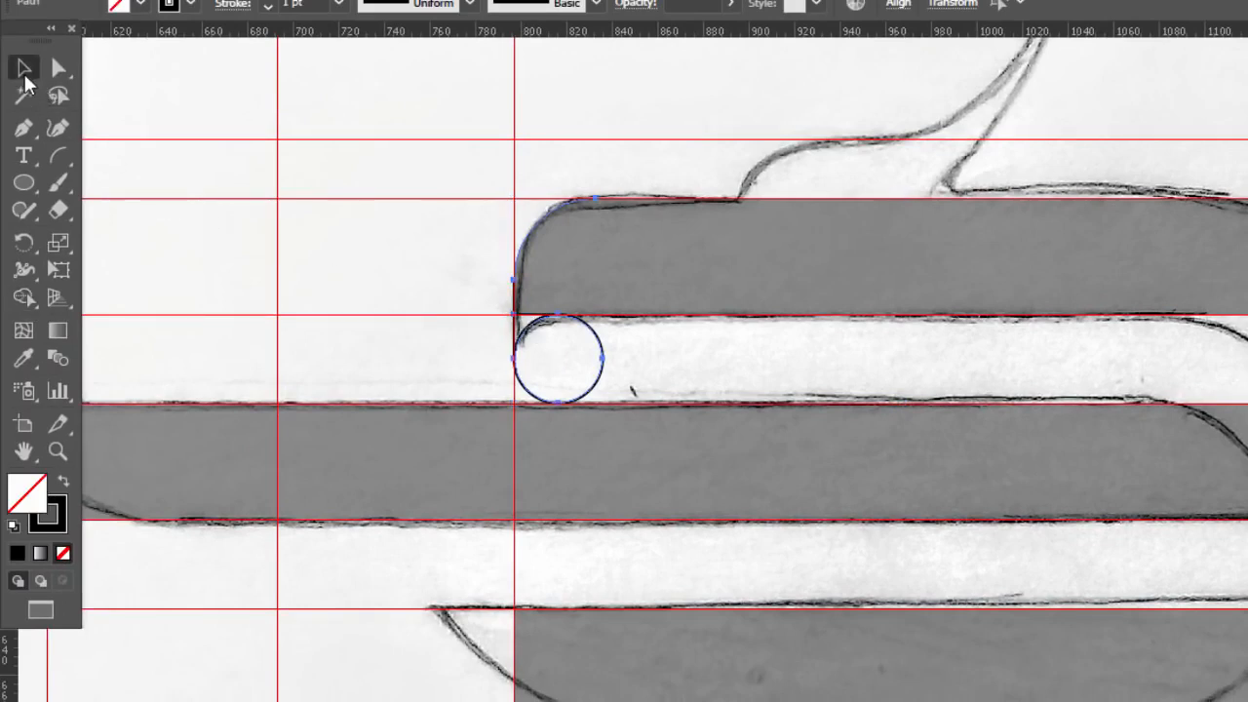
pyautogui.click(353, 181)
pyautogui.click(571, 350)
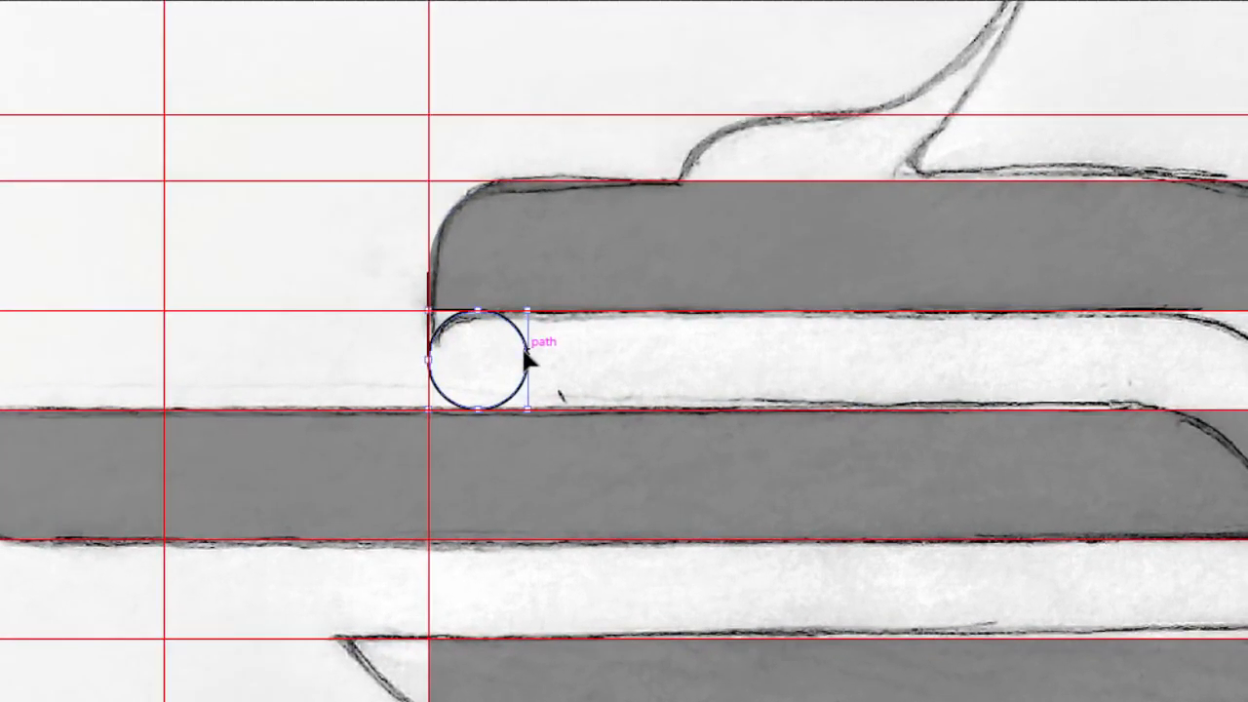
pyautogui.press('Delete')
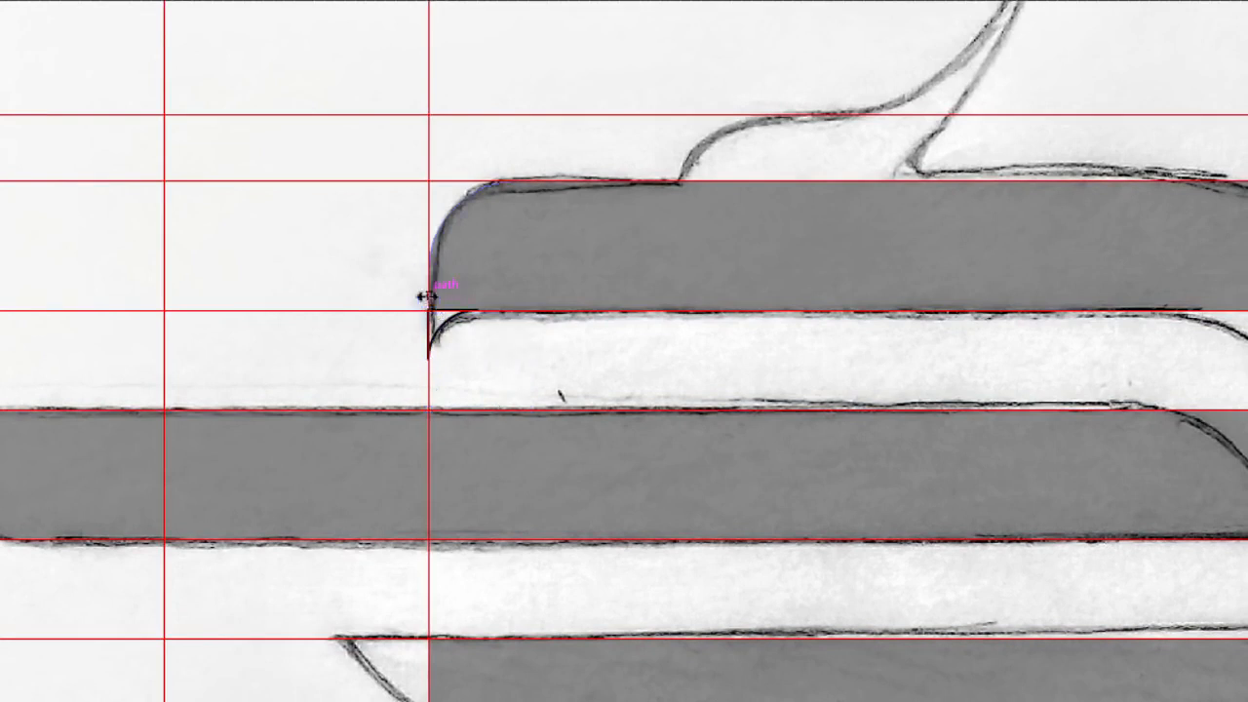
pyautogui.moveTo(437, 336); pyautogui.dragTo(498, 353)
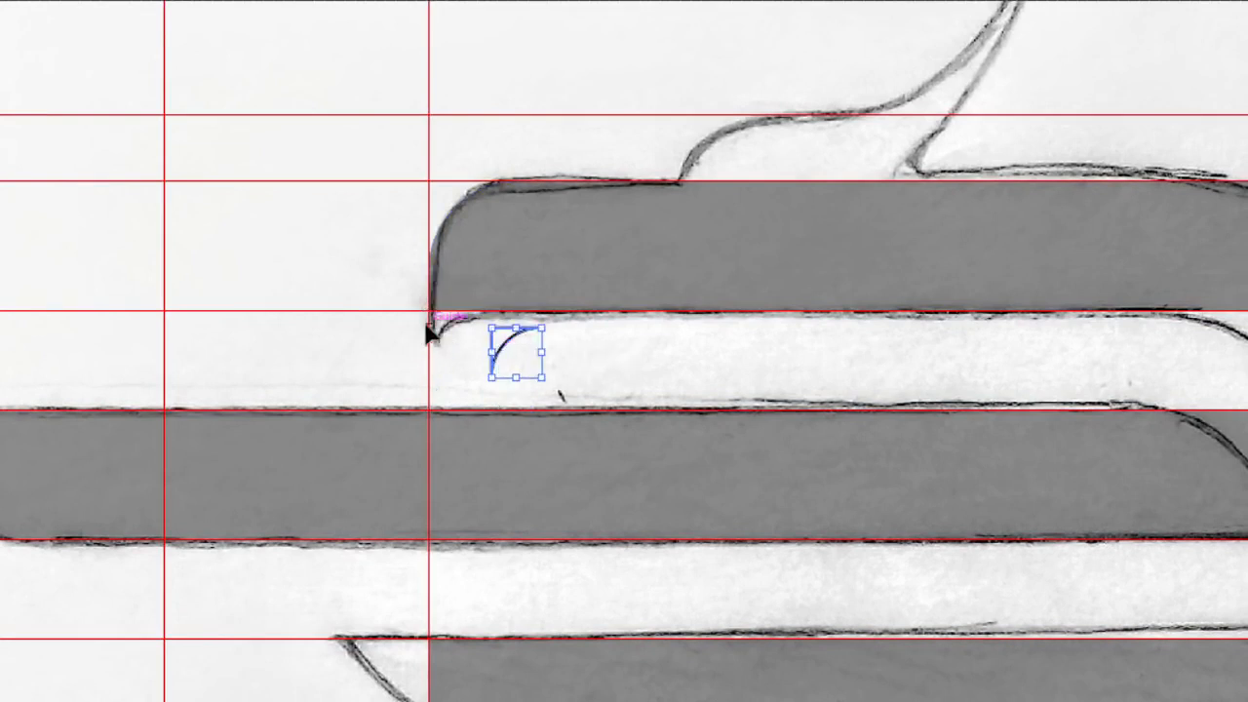
pyautogui.click(431, 331)
pyautogui.hotkey('ctrl', 'z')
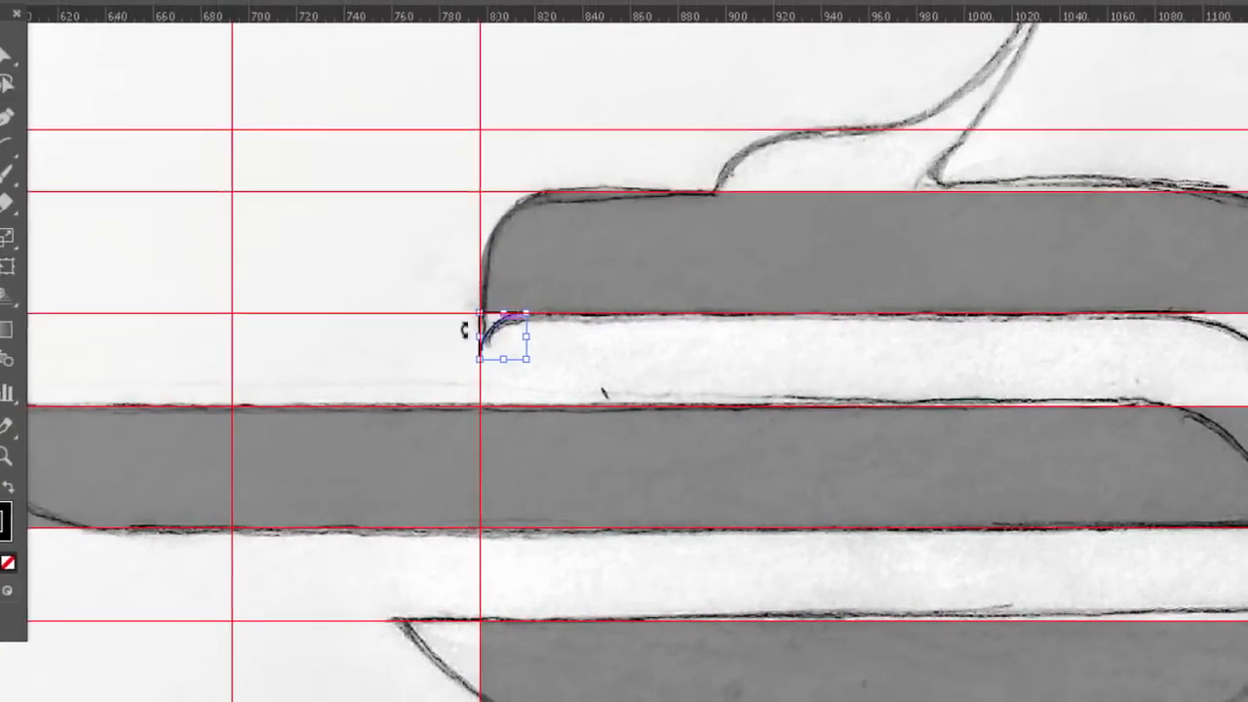
# Apply the head bar's semi-transparent black fill to the small pointed tip with the Eyedropper.
pyautogui.click(24, 359)
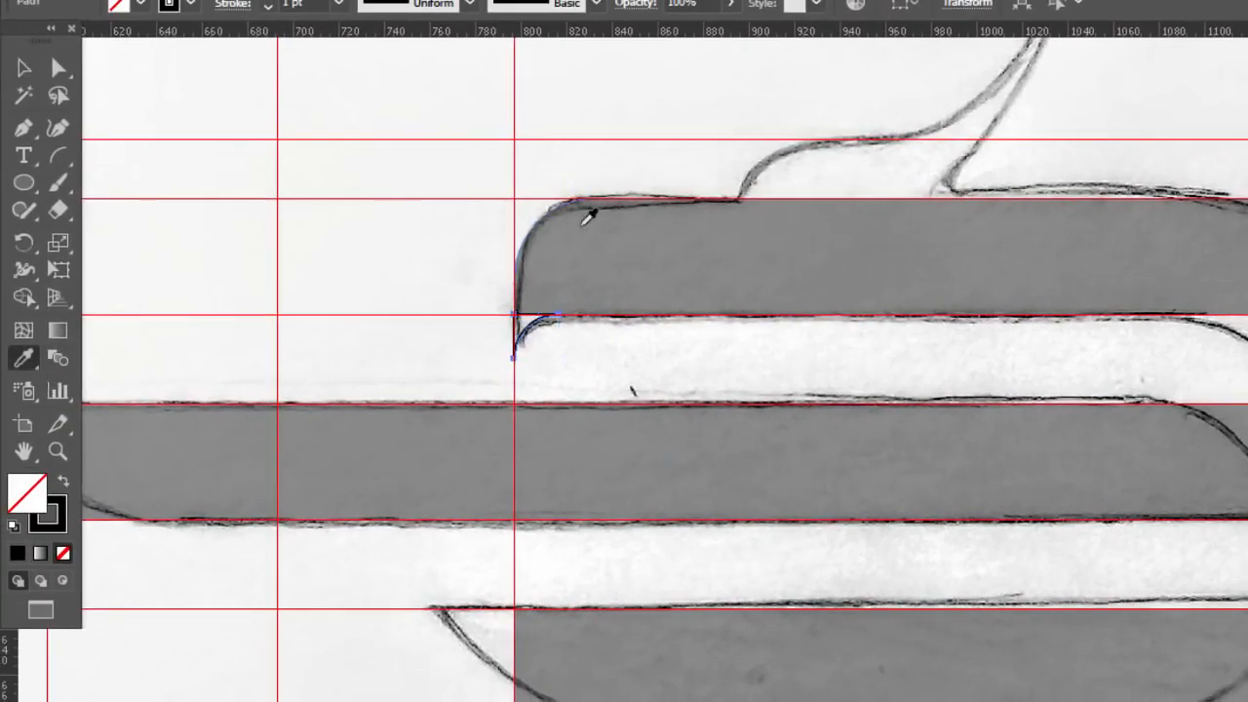
pyautogui.click(588, 217)
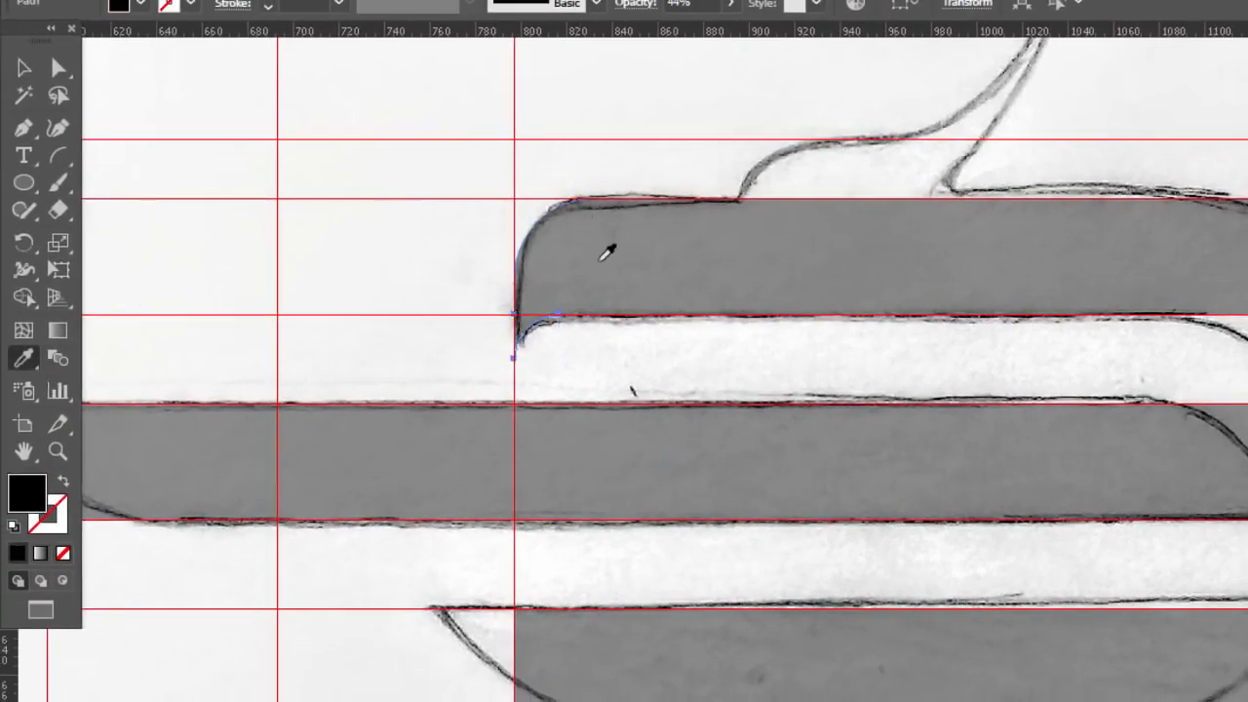
pyautogui.click(26, 68)
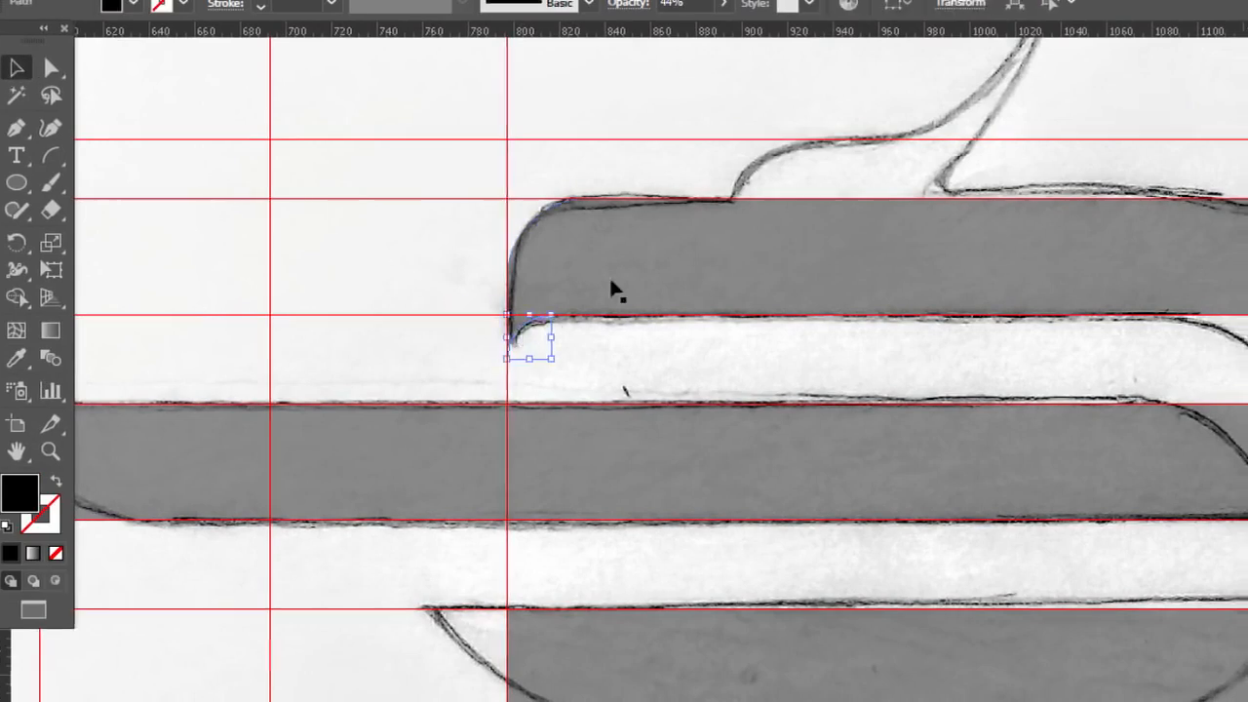
# Unite the small pointed tip and the head bar into a single shape with Pathfinder.
pyautogui.keyDown('shift'); pyautogui.click(612, 288); pyautogui.keyUp('shift')
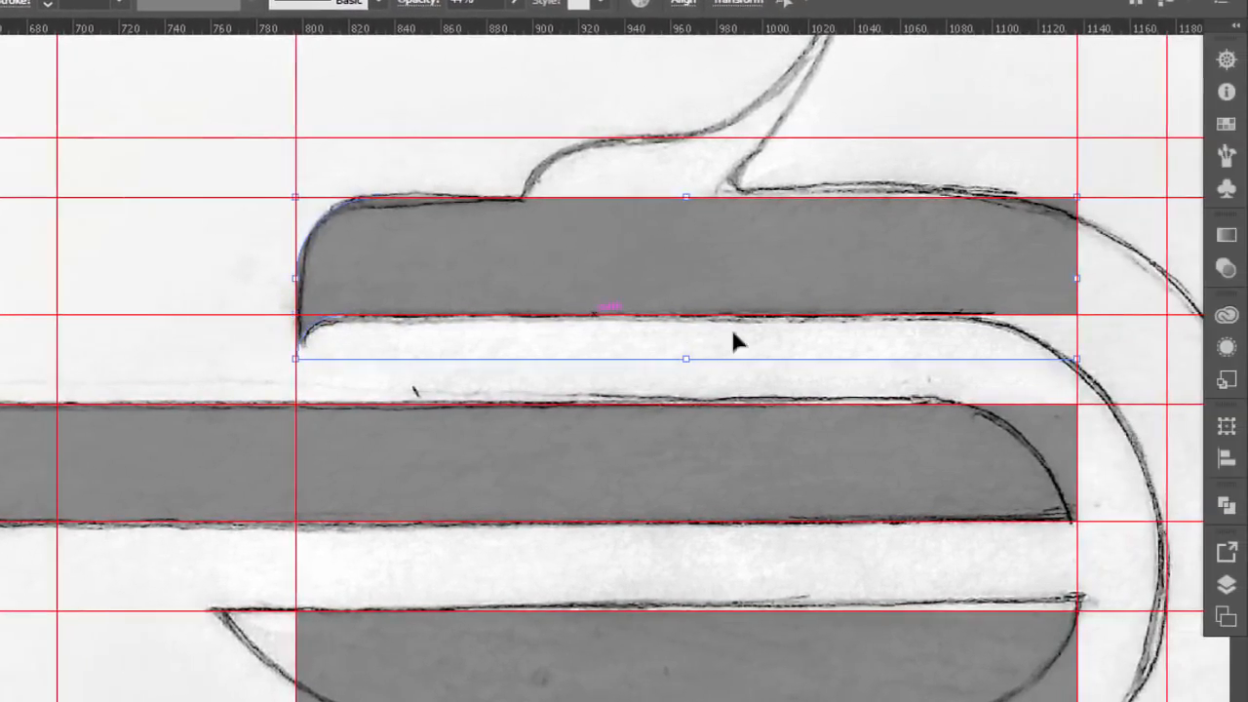
pyautogui.click(1226, 505)
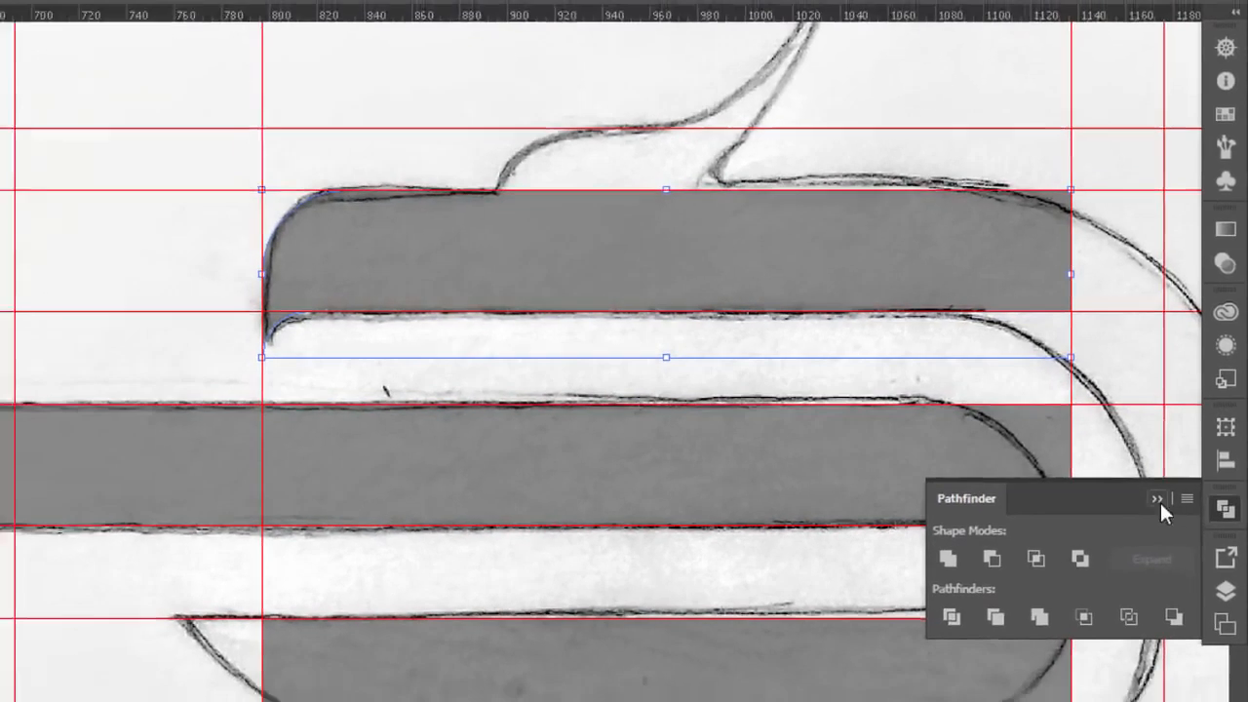
pyautogui.click(1152, 512)
pyautogui.click(294, 344)
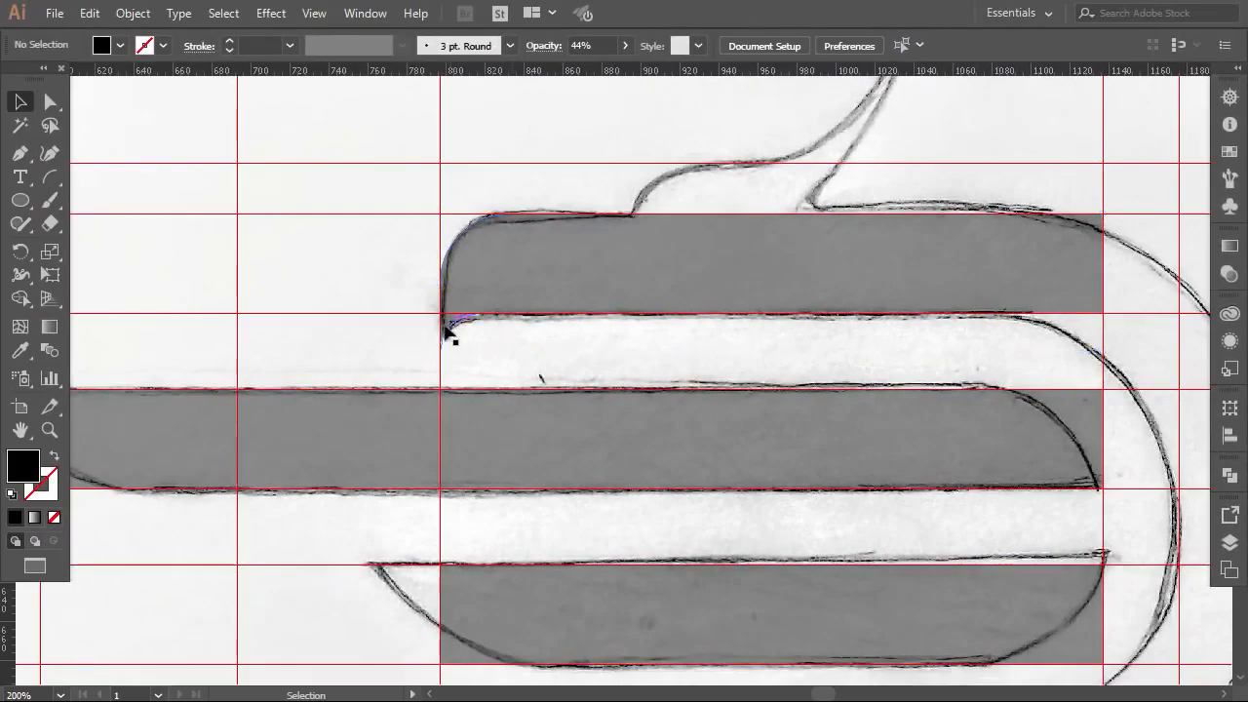
# Set the united head shape's opacity to 100%.
pyautogui.click(462, 325)
pyautogui.click(625, 46)
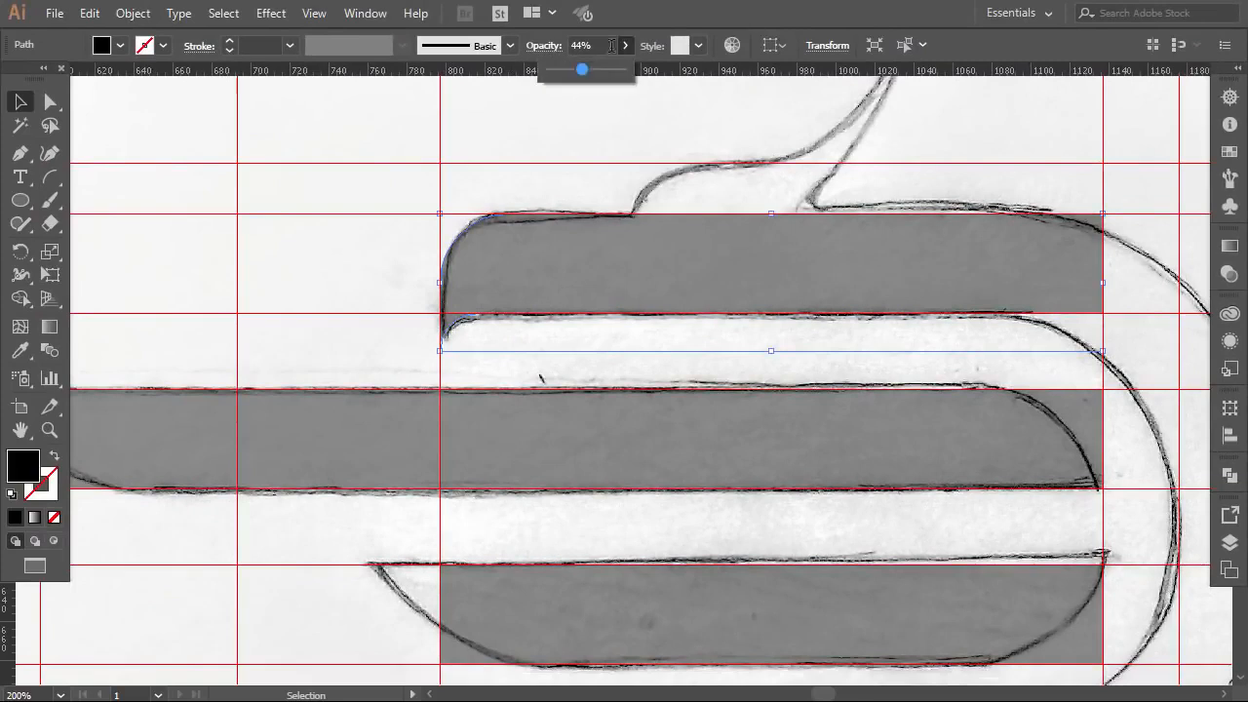
pyautogui.moveTo(583, 74); pyautogui.dragTo(663, 76)
pyautogui.click(372, 163)
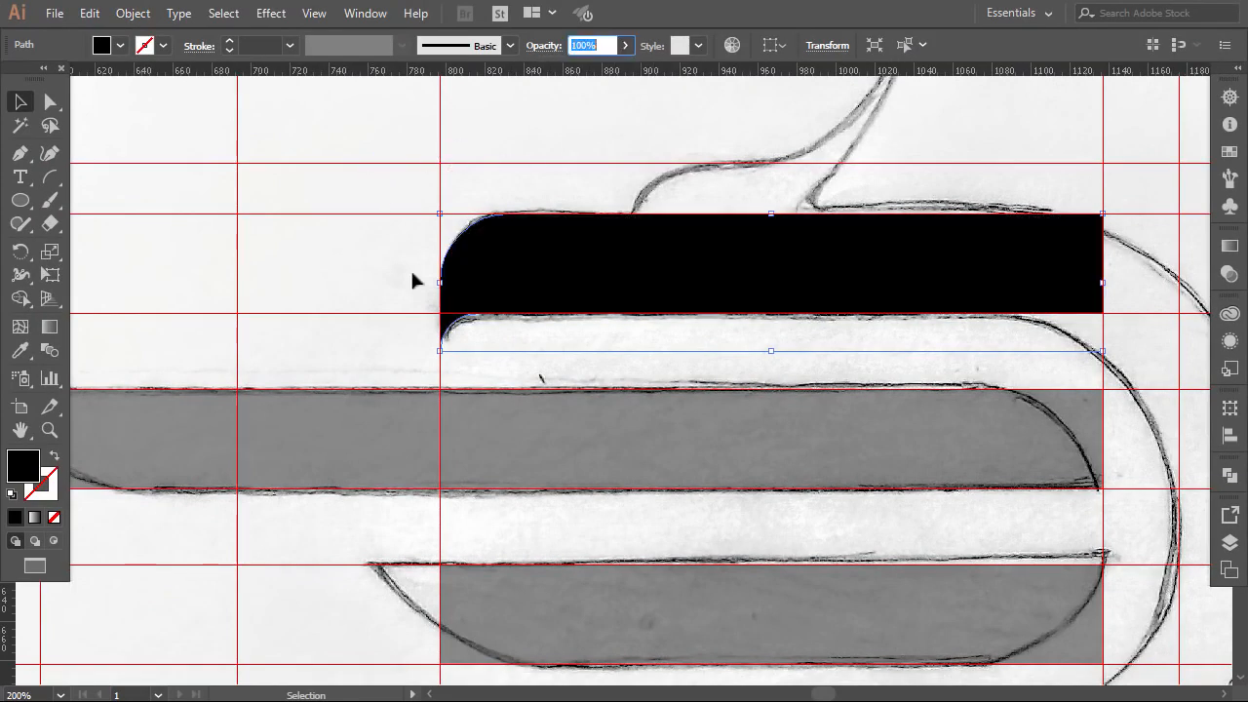
# Set the united head shape's opacity to 49% and deselect it.
pyautogui.click(625, 46)
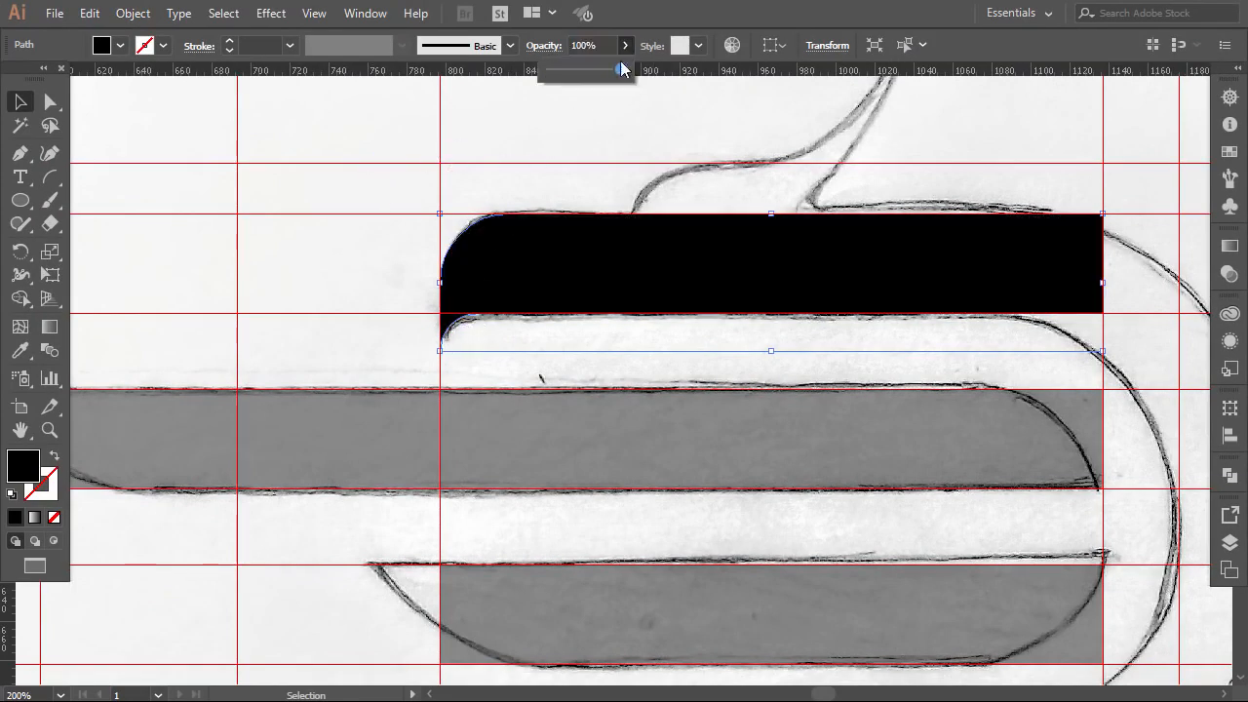
pyautogui.moveTo(624, 72); pyautogui.dragTo(584, 82)
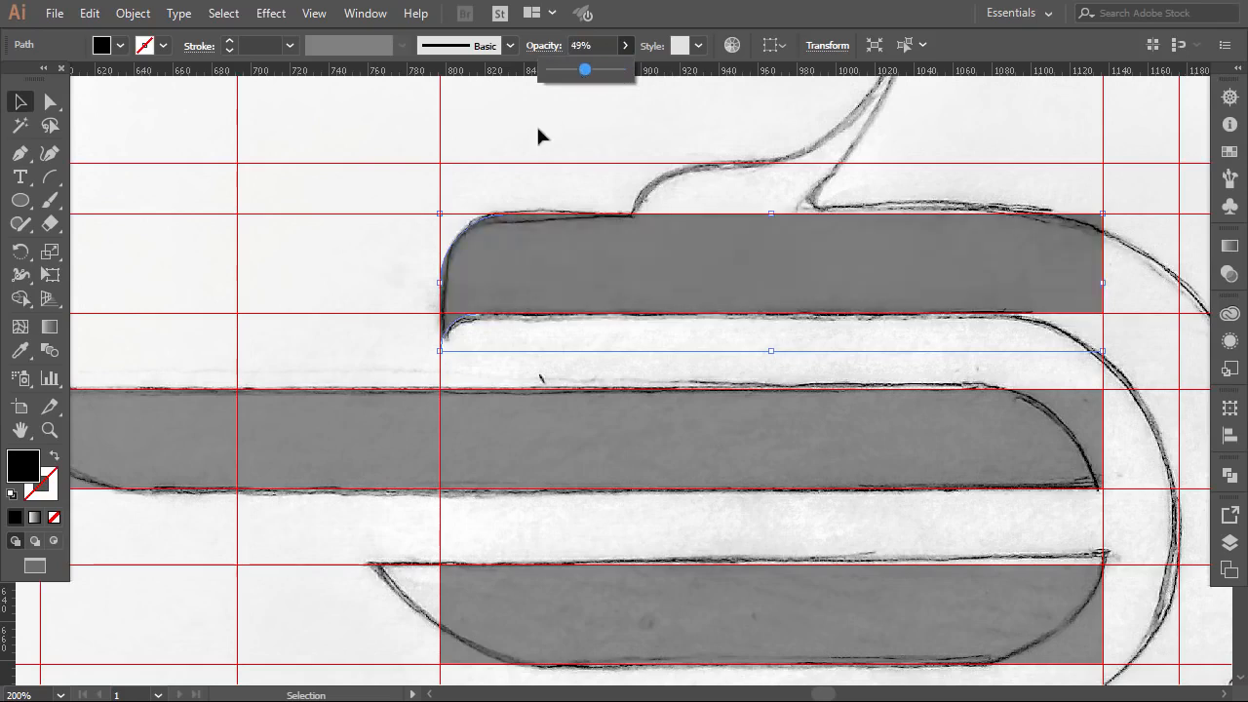
pyautogui.click(529, 149)
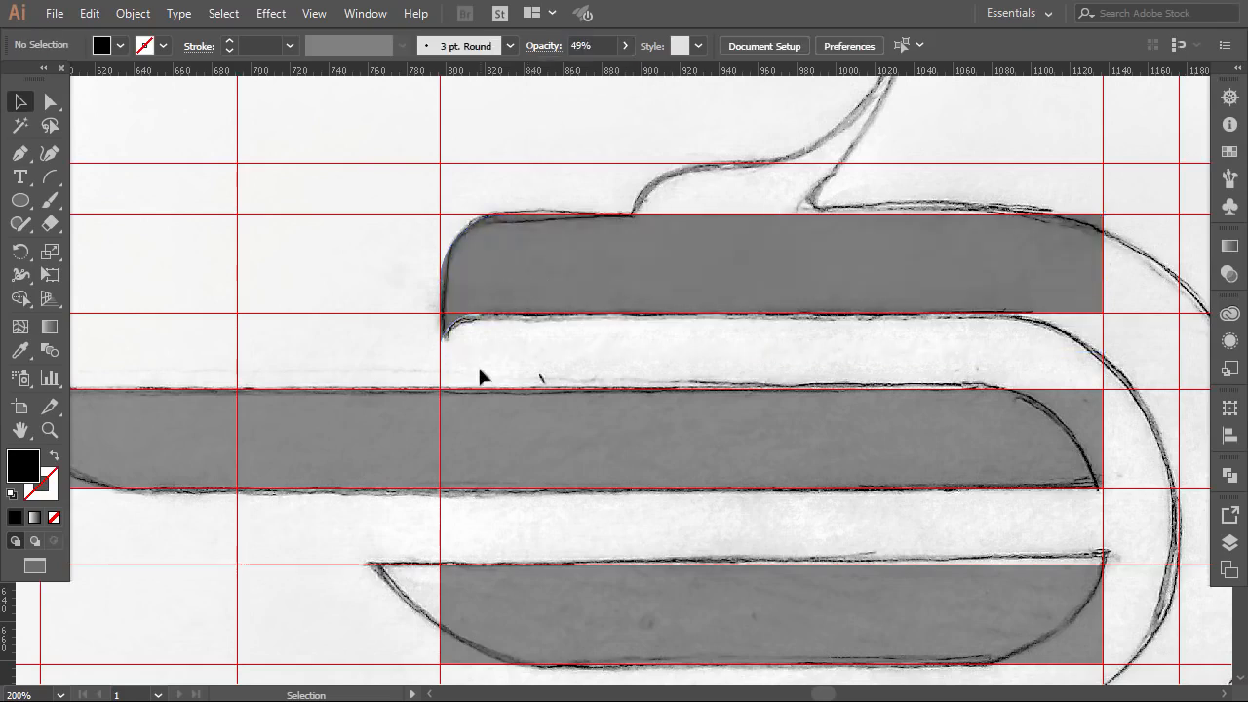
# Draw a circle tangent to the second bar's left and lower edges, with no fill and a black stroke.
pyautogui.scroll(-1, 471, 340)
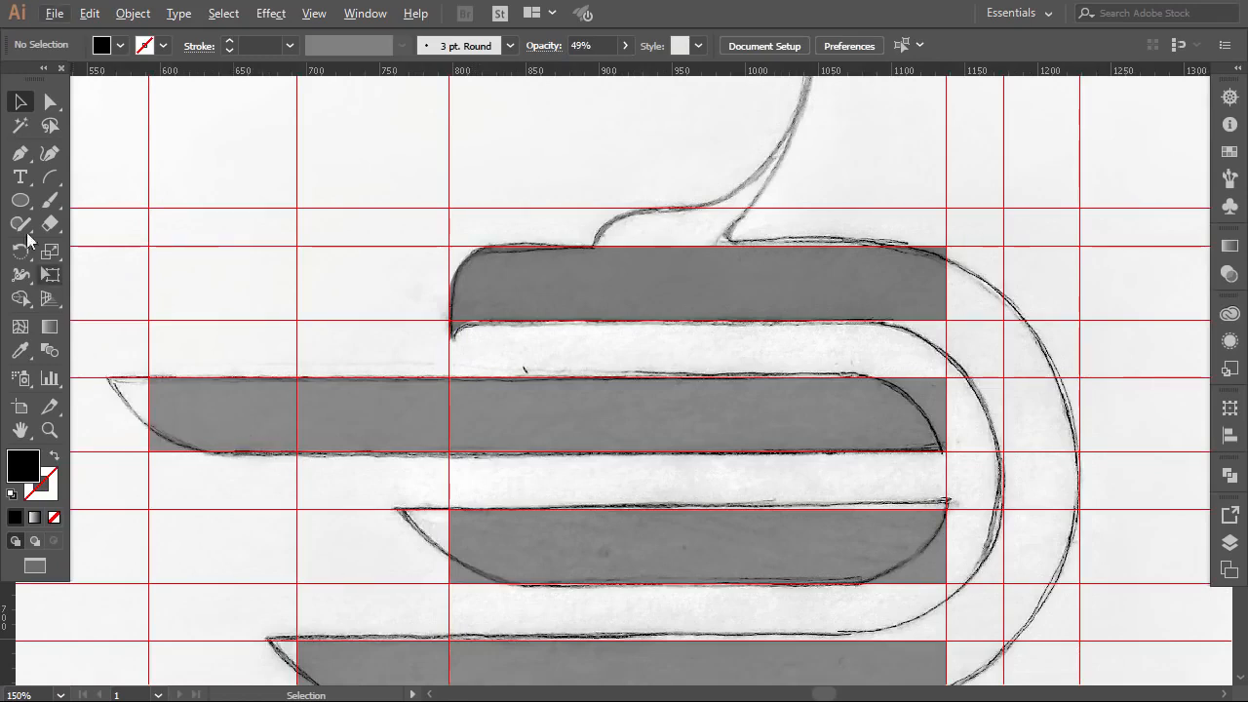
pyautogui.press('v')
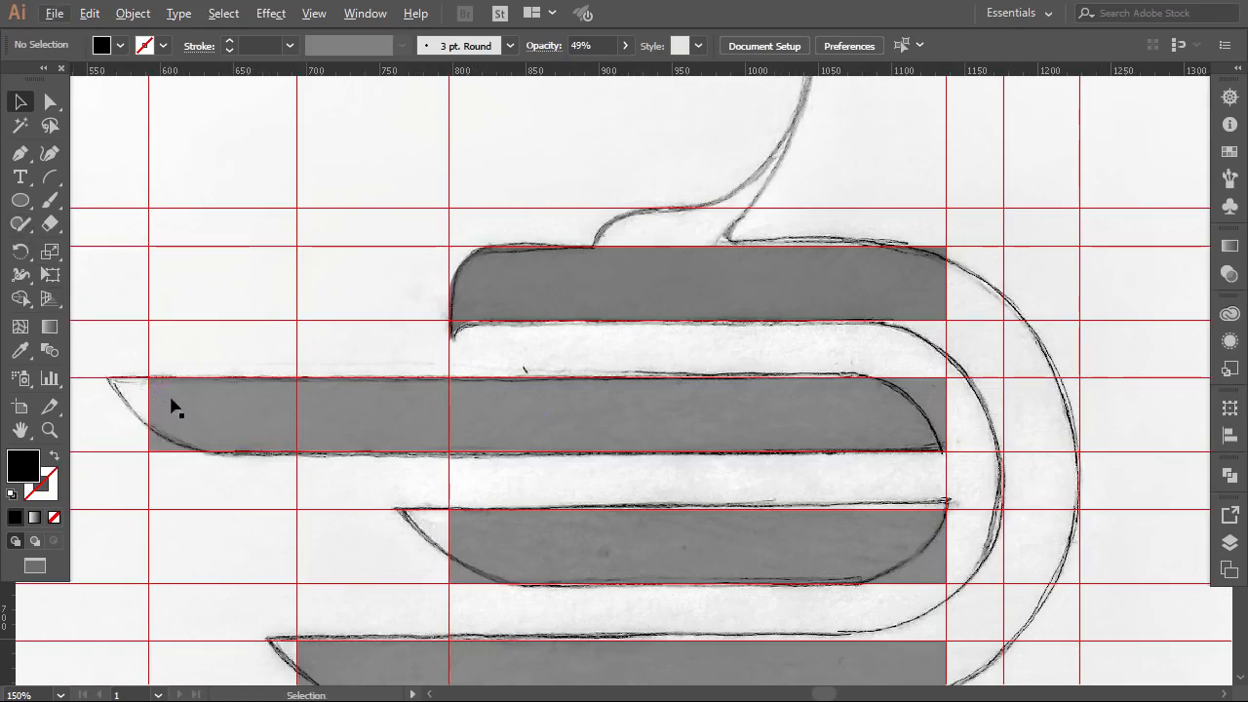
pyautogui.click(21, 200)
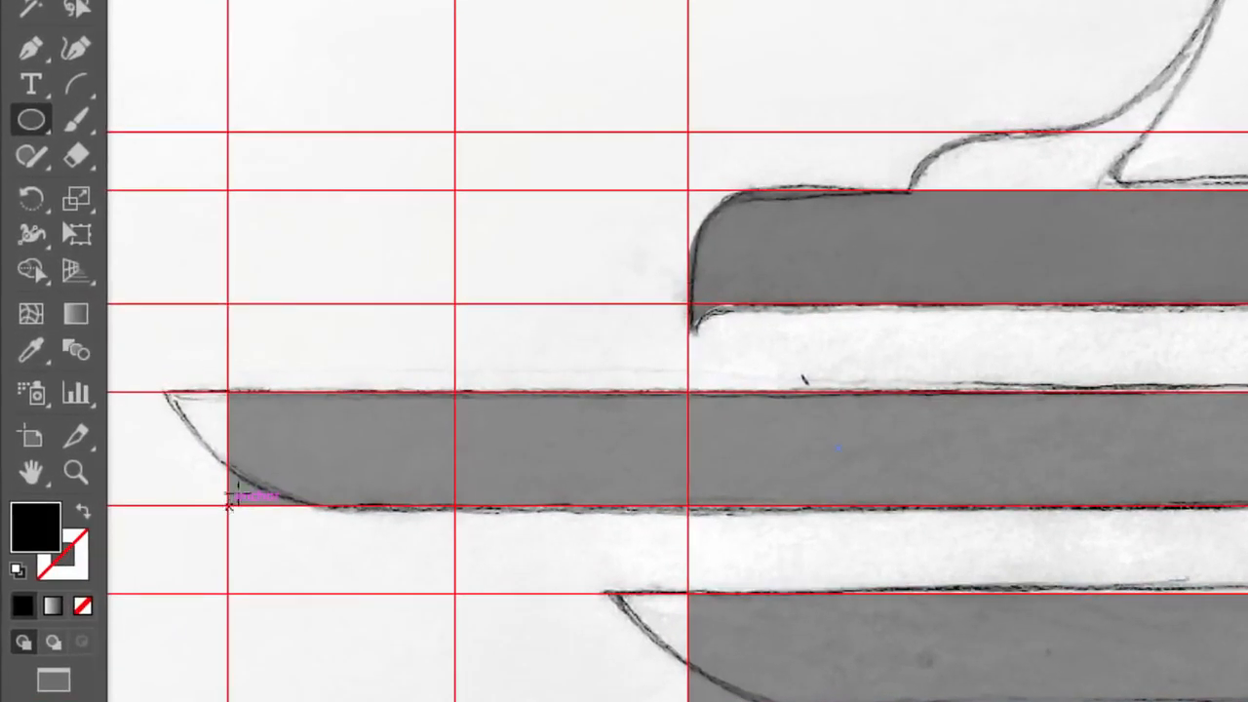
pyautogui.moveTo(234, 499); pyautogui.dragTo(418, 270)
pyautogui.press('v')
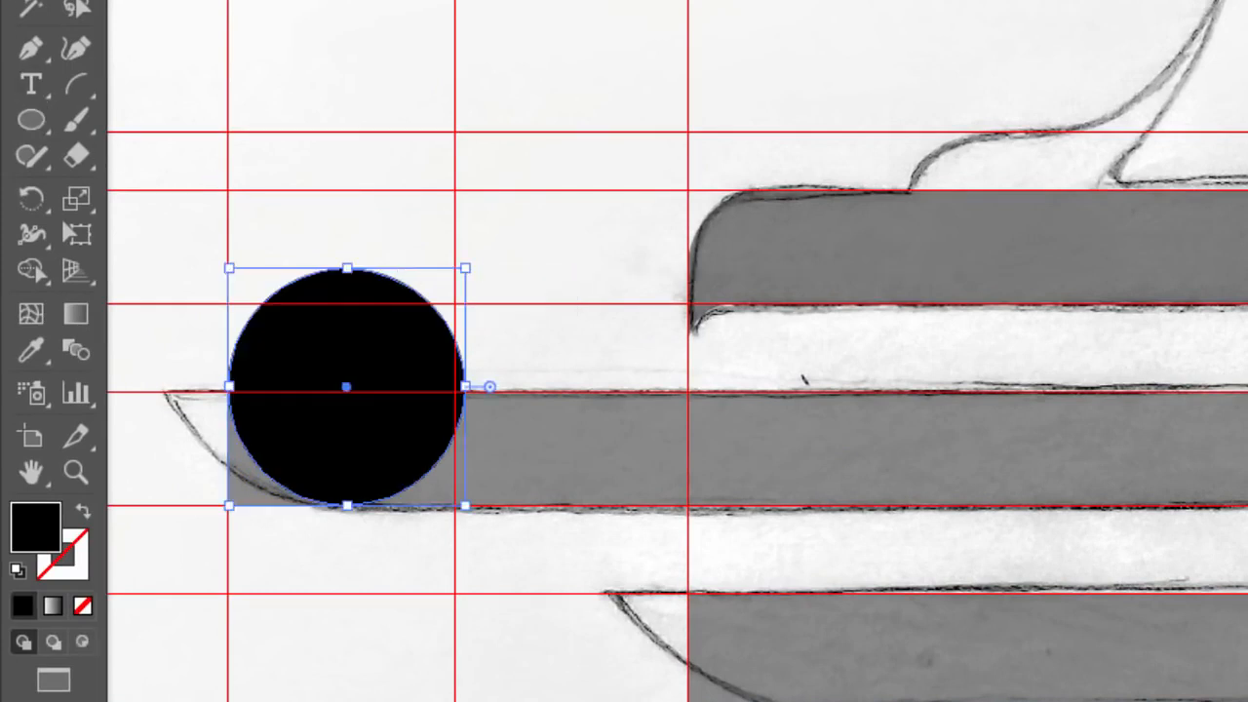
pyautogui.click(83, 510)
pyautogui.click(246, 581)
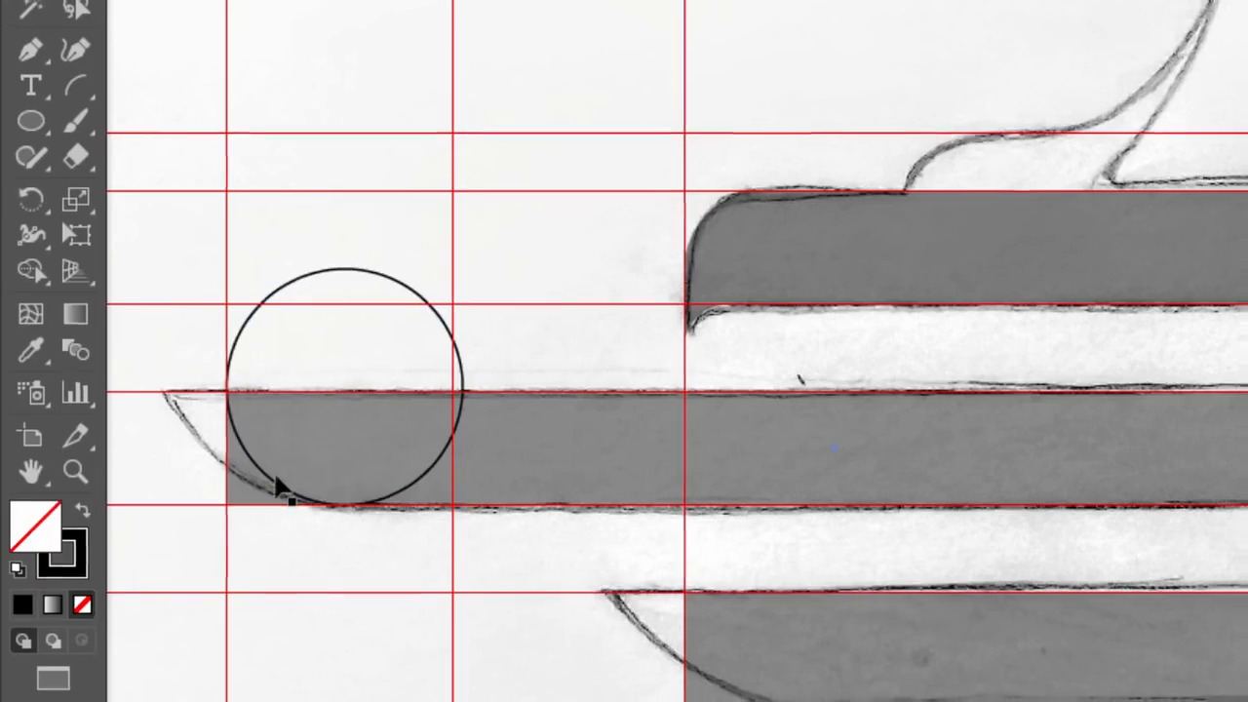
# Duplicate the circle into the lower-left corner of the third bar, about 205 px right and 90 px down.
pyautogui.click(240, 453)
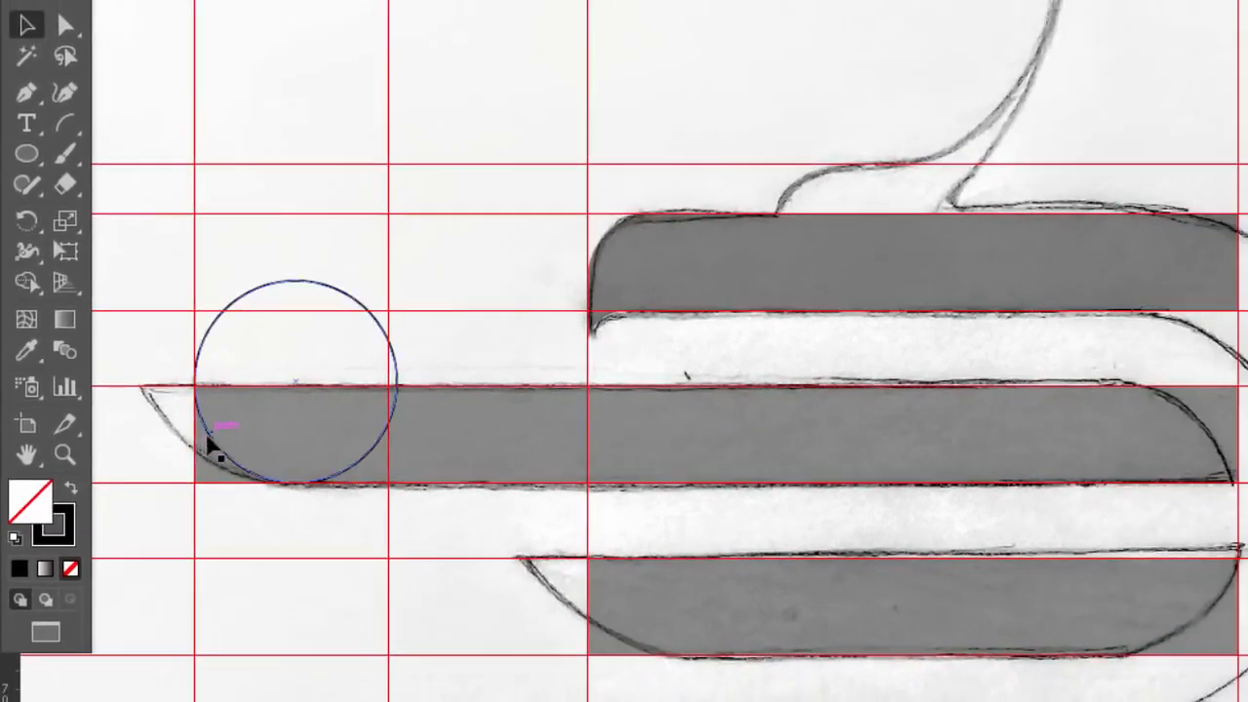
pyautogui.moveTo(210, 444); pyautogui.dragTo(608, 611)
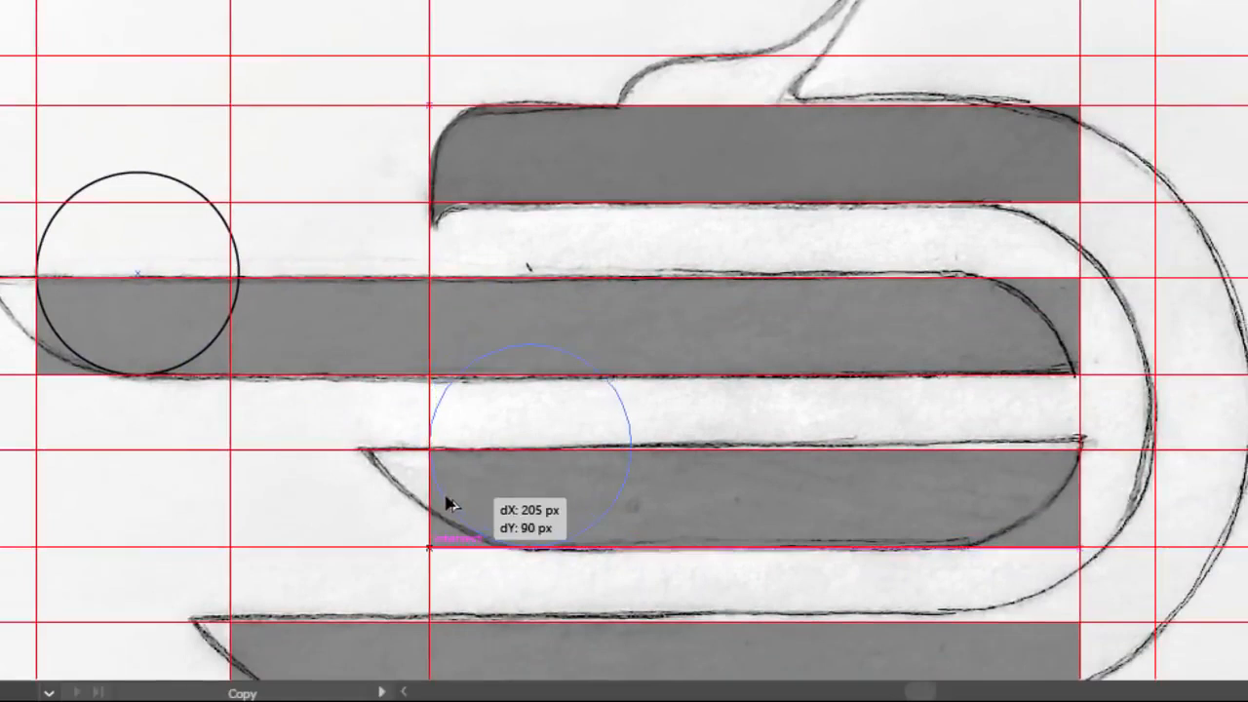
pyautogui.moveTo(451, 504); pyautogui.dragTo(452, 504)
pyautogui.click(496, 577)
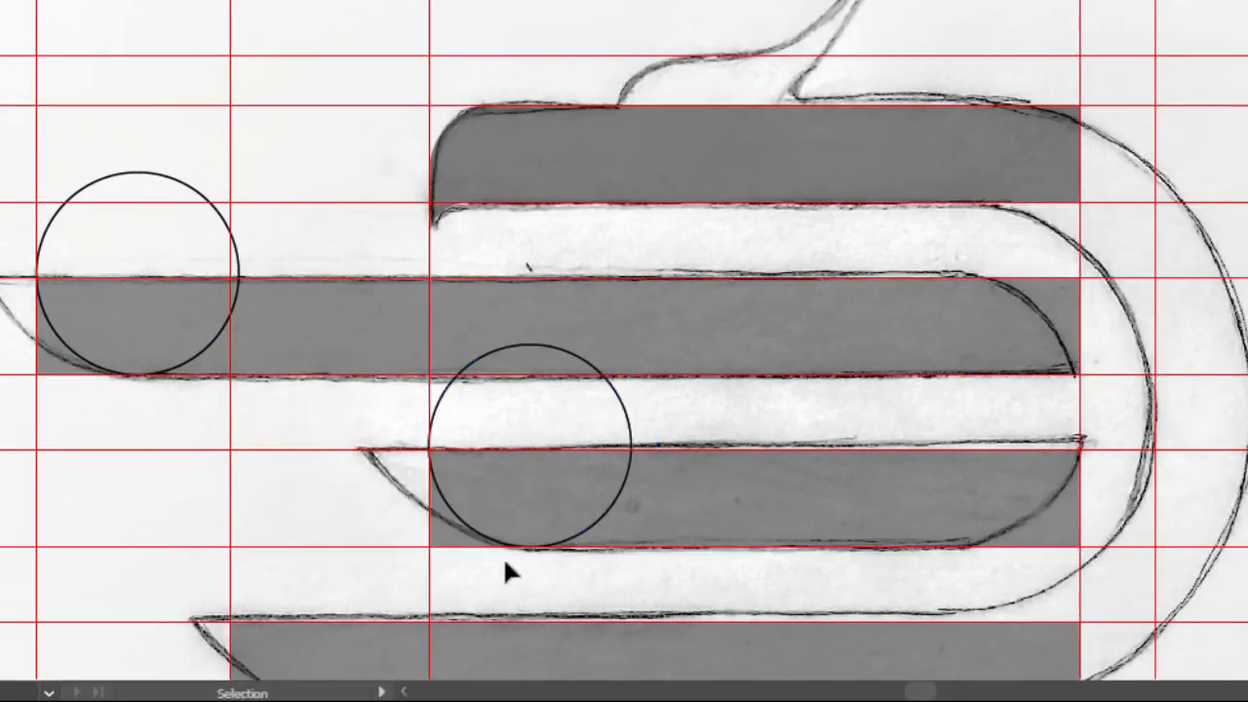
# Duplicate the third bar's circle into the lower-left corner of the lowest bar.
pyautogui.scroll(-1, 504, 561)
pyautogui.scroll(-1, 507, 517)
pyautogui.scroll(-1, 508, 470)
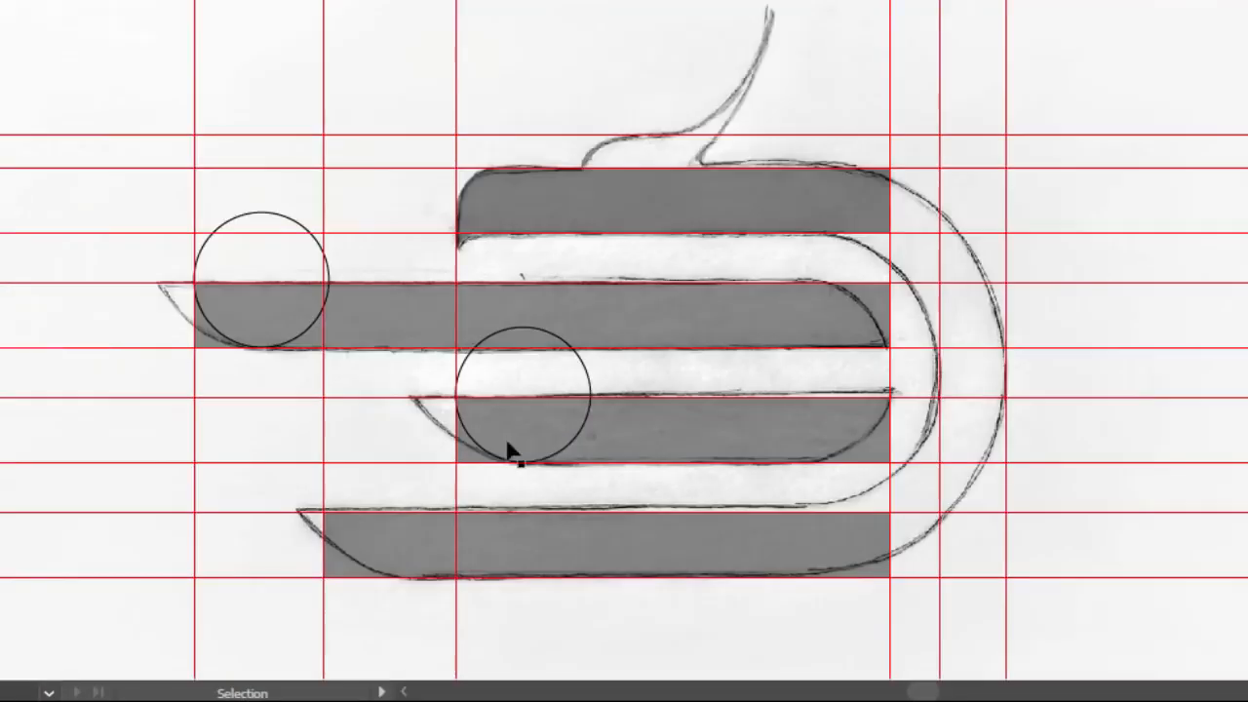
pyautogui.scroll(-1, 512, 440)
pyautogui.scroll(-1, 510, 450)
pyautogui.hscroll(-1, 517, 439)
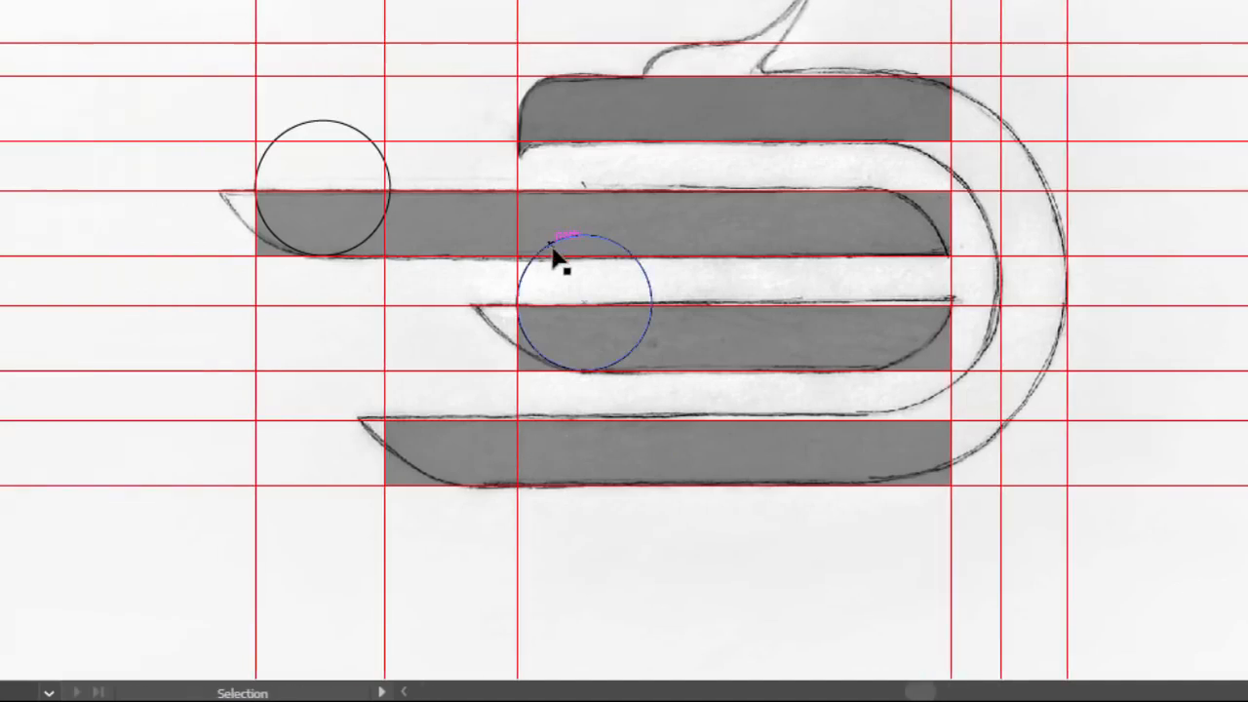
pyautogui.moveTo(532, 289); pyautogui.dragTo(418, 365)
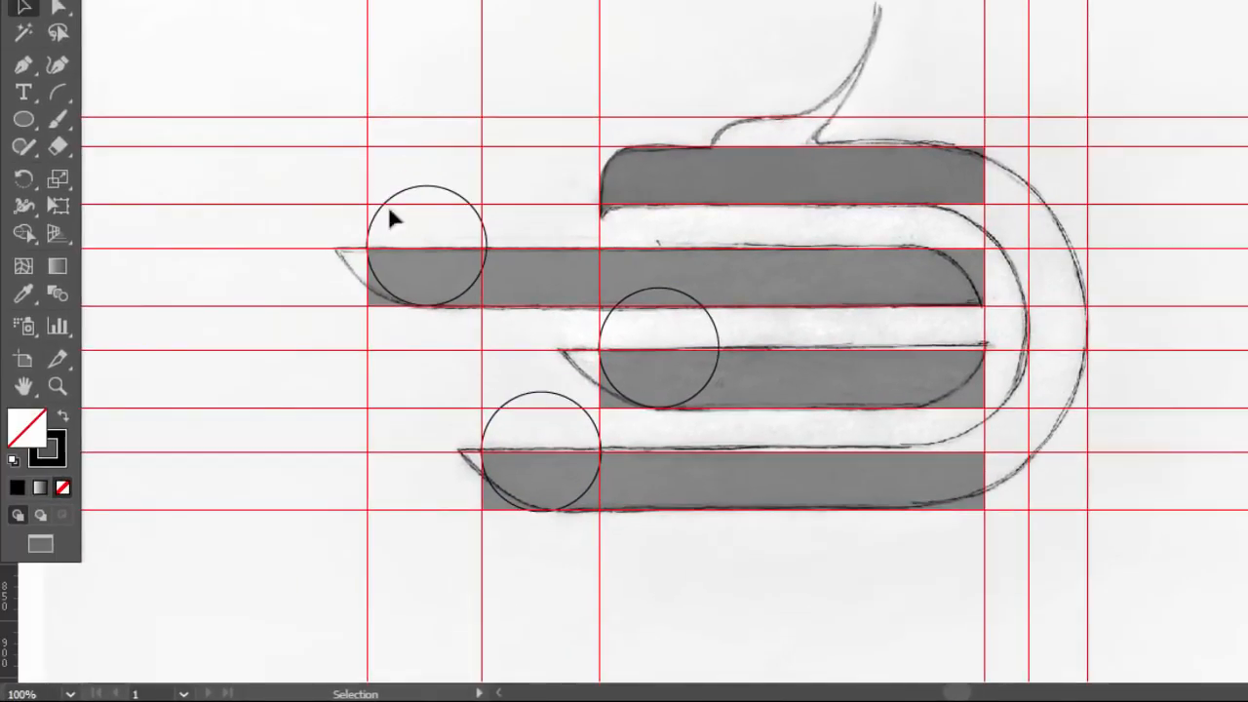
# Trim the second bar's lower-left corner outside its circle with the Shape Builder tool.
pyautogui.moveTo(391, 218); pyautogui.dragTo(446, 329)
pyautogui.click(24, 235)
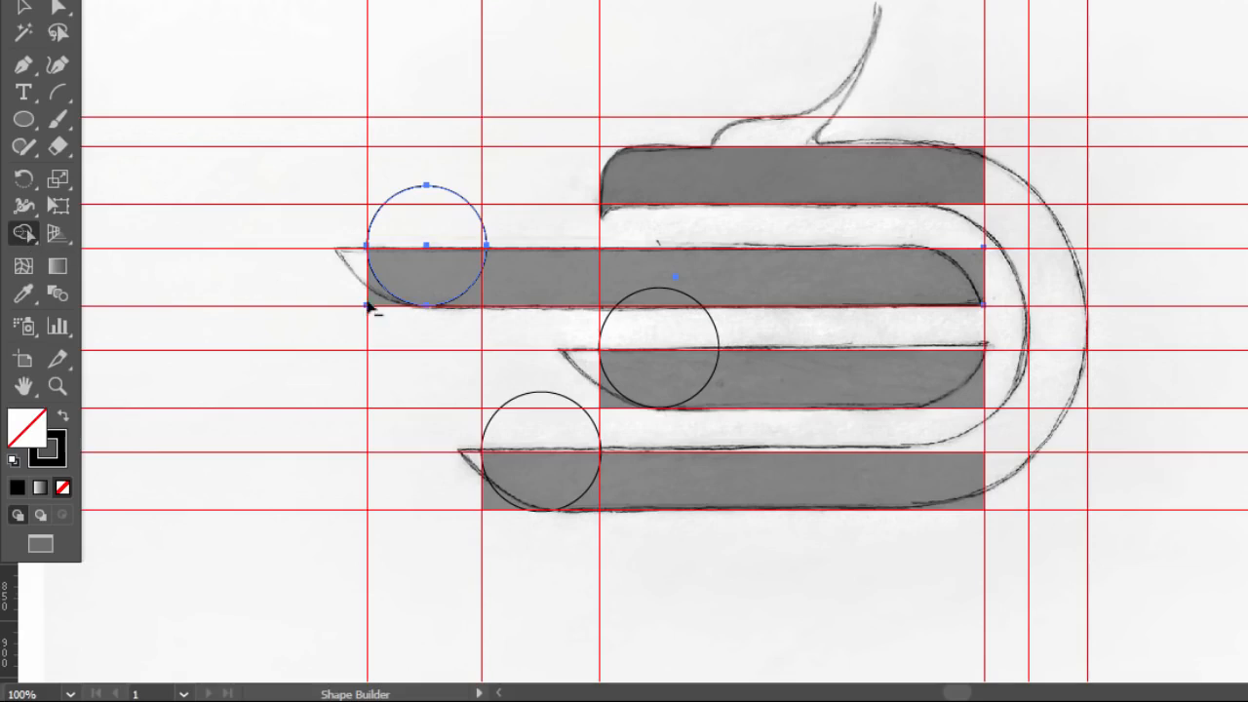
pyautogui.click(27, 11)
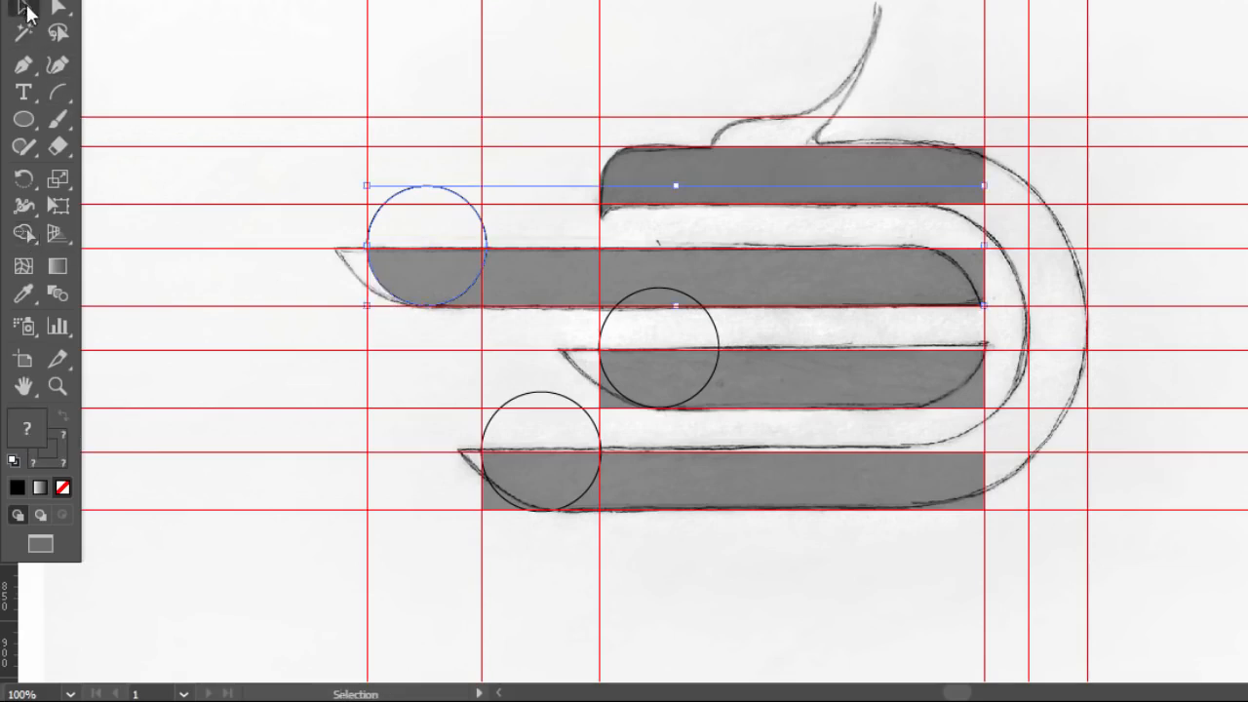
# Trim the third bar's lower-left corner outside its circle with the Shape Builder tool.
pyautogui.click(653, 393)
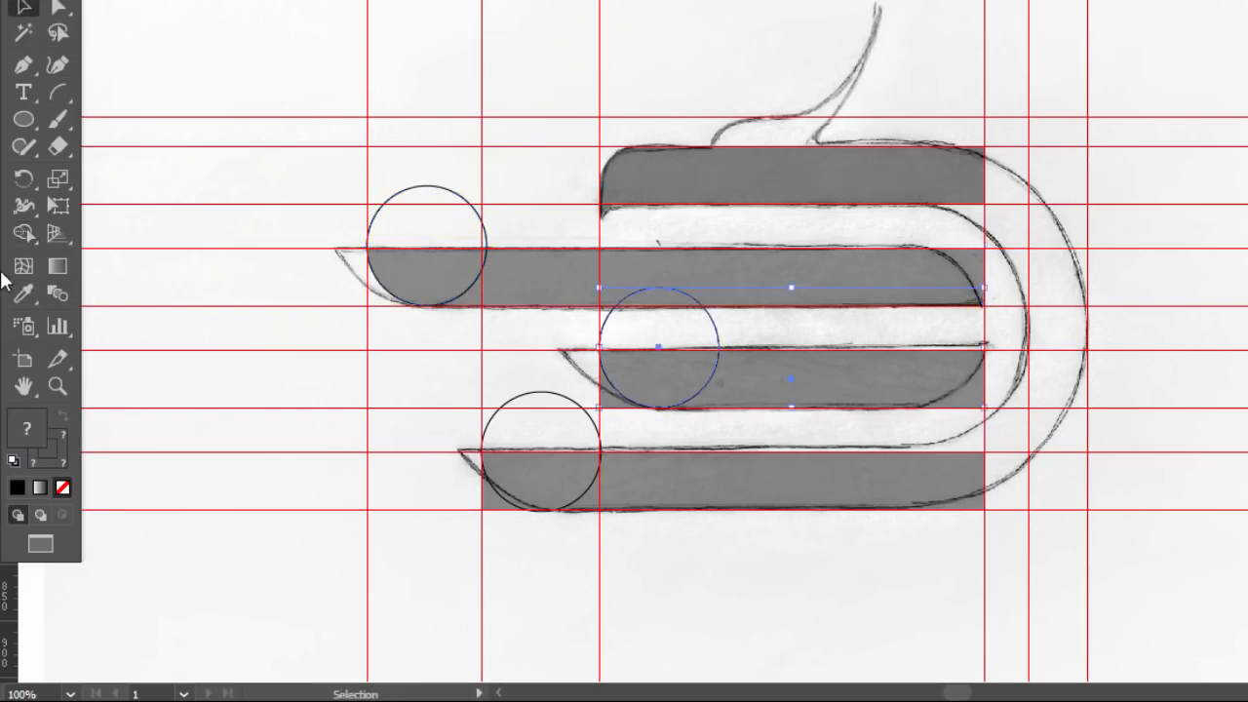
pyautogui.click(25, 234)
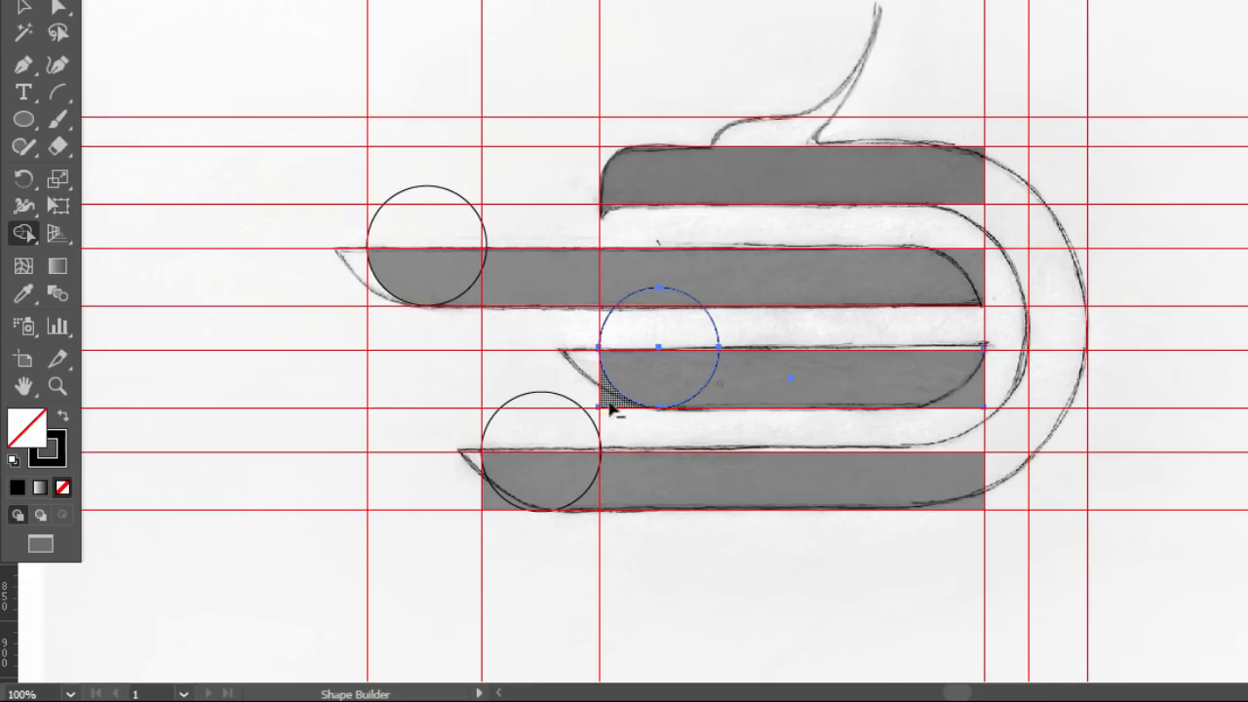
pyautogui.keyDown('alt'); pyautogui.click(605, 403); pyautogui.keyUp('alt')
pyautogui.click(25, 9)
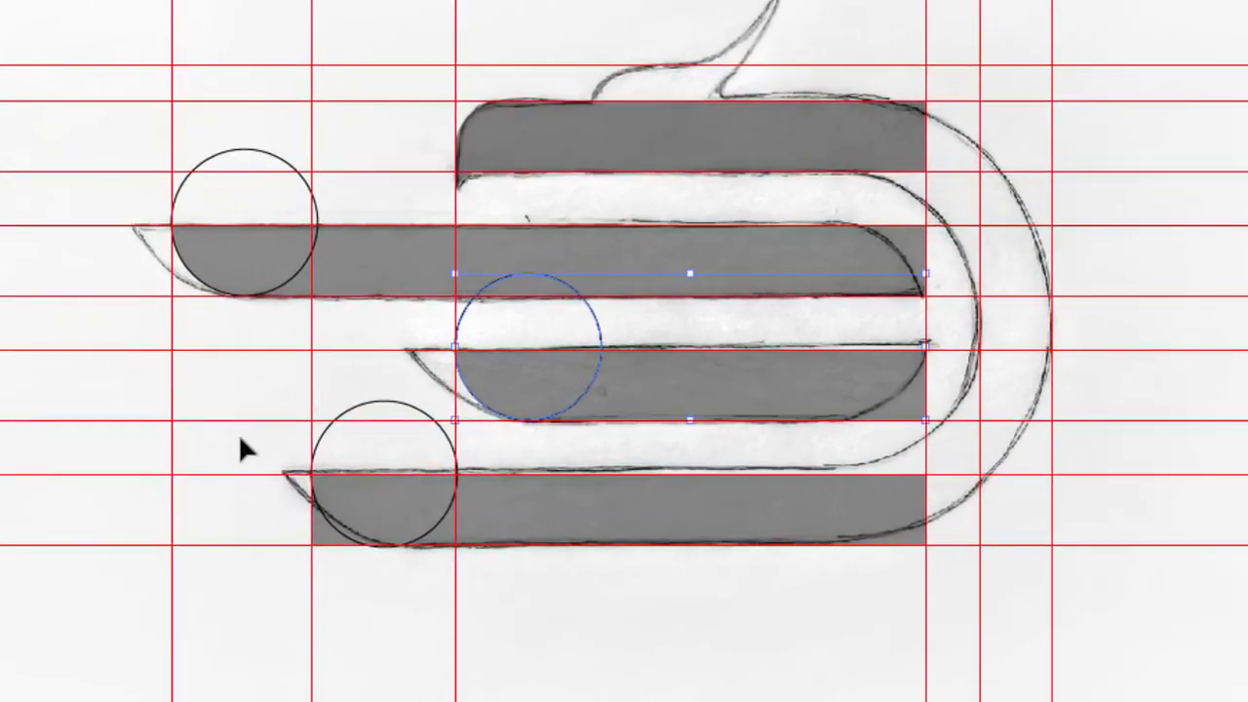
# Trim the lowest bar's lower-left corner outside its circle with the Shape Builder tool.
pyautogui.moveTo(269, 452); pyautogui.dragTo(351, 569)
pyautogui.hotkey('shift', 'm')
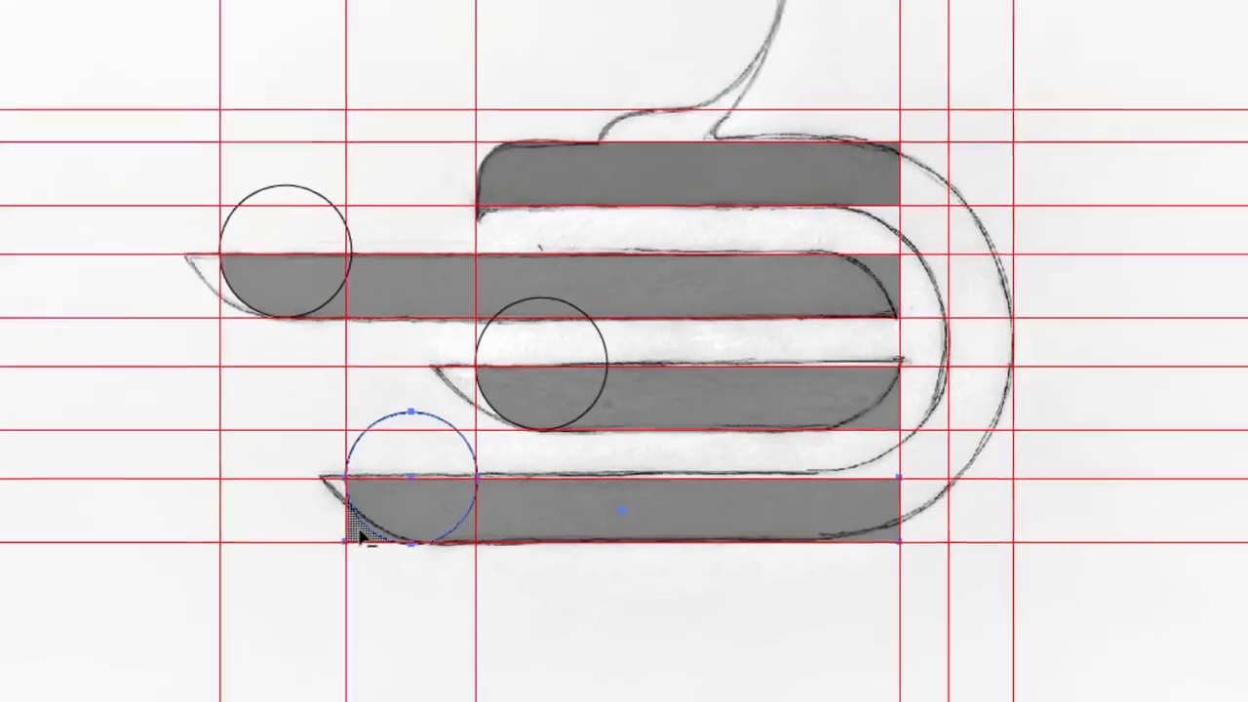
pyautogui.keyDown('alt'); pyautogui.click(323, 536); pyautogui.keyUp('alt')
pyautogui.click(31, 107)
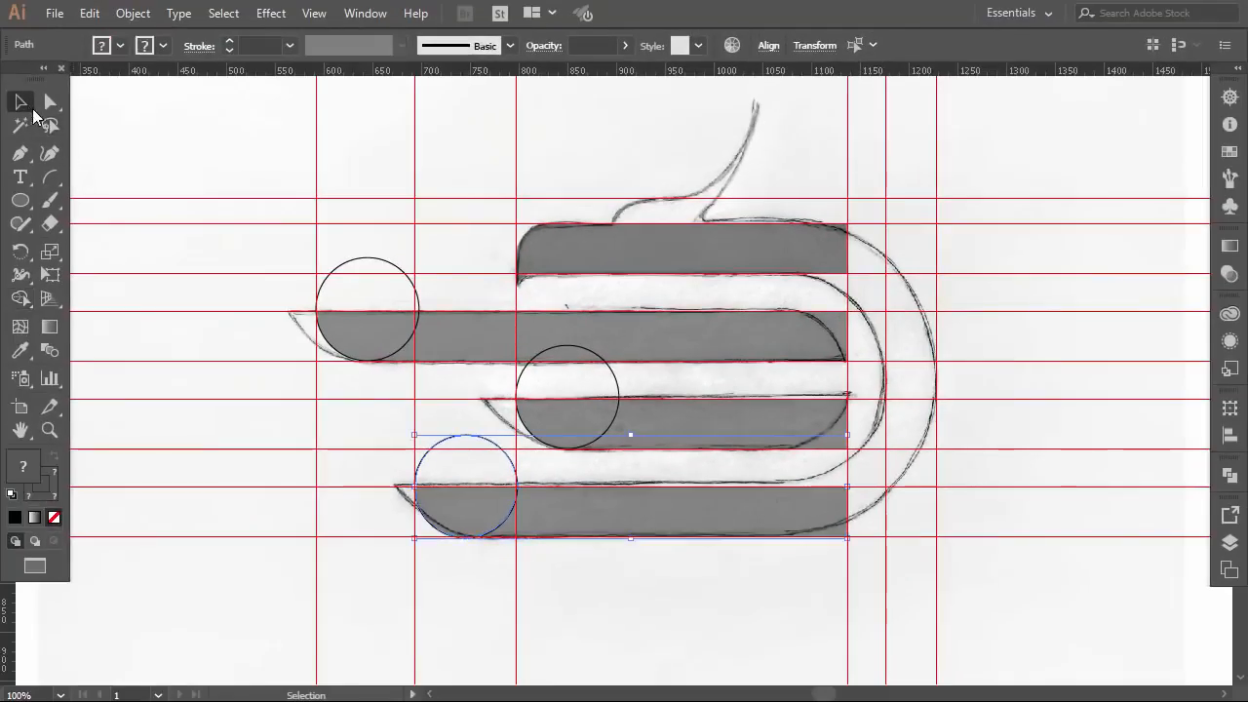
pyautogui.click(294, 238)
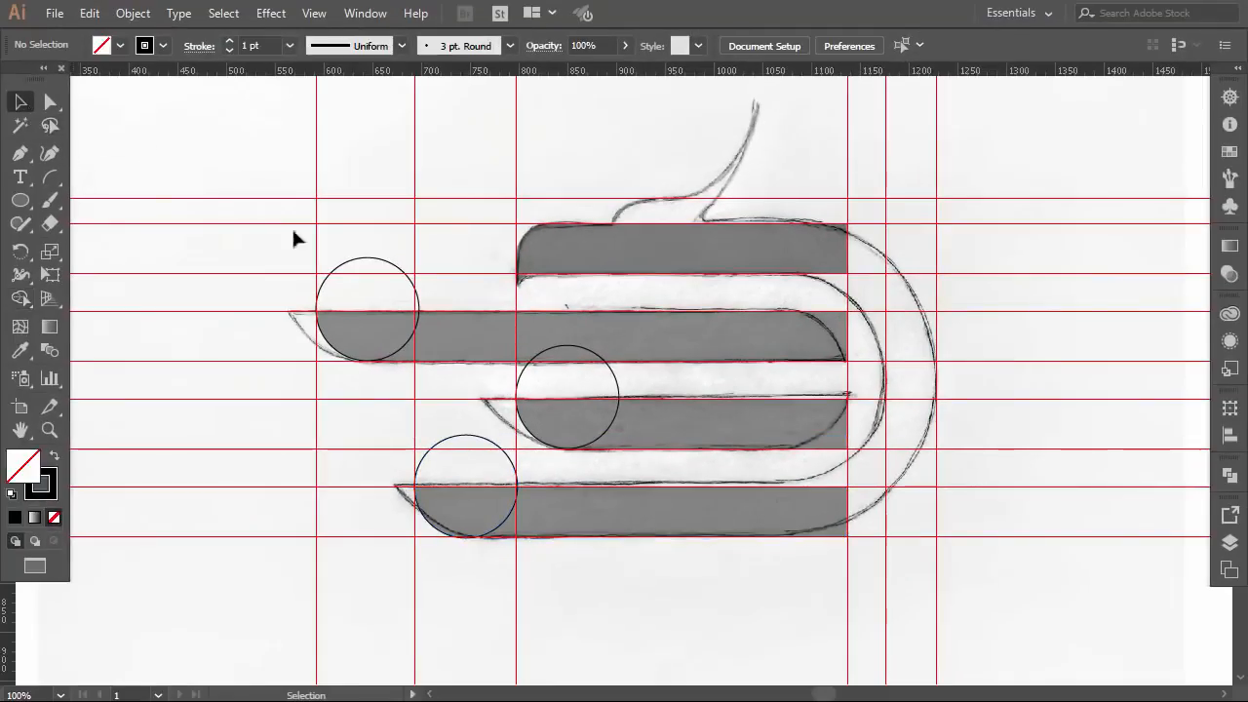
# Delete the three construction circles at the left ends of the wing bars.
pyautogui.click(373, 260)
pyautogui.press('Delete')
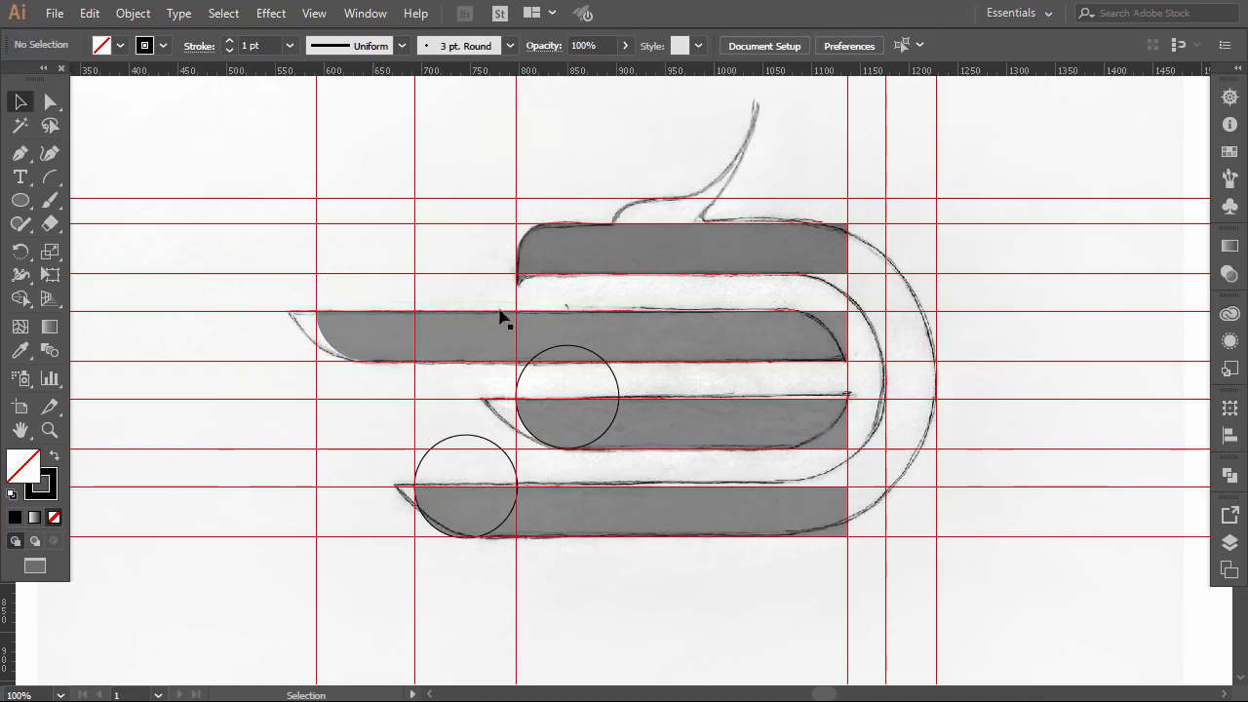
pyautogui.click(560, 351)
pyautogui.press('Delete')
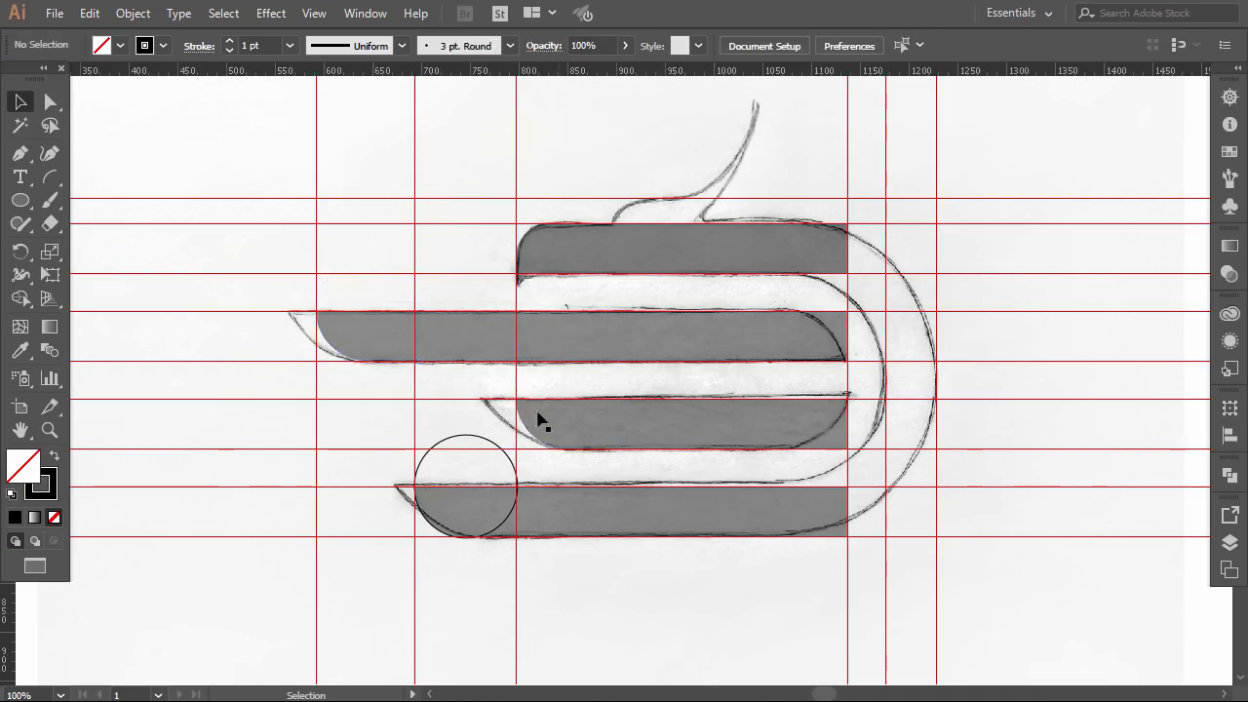
pyautogui.click(478, 444)
pyautogui.press('Delete')
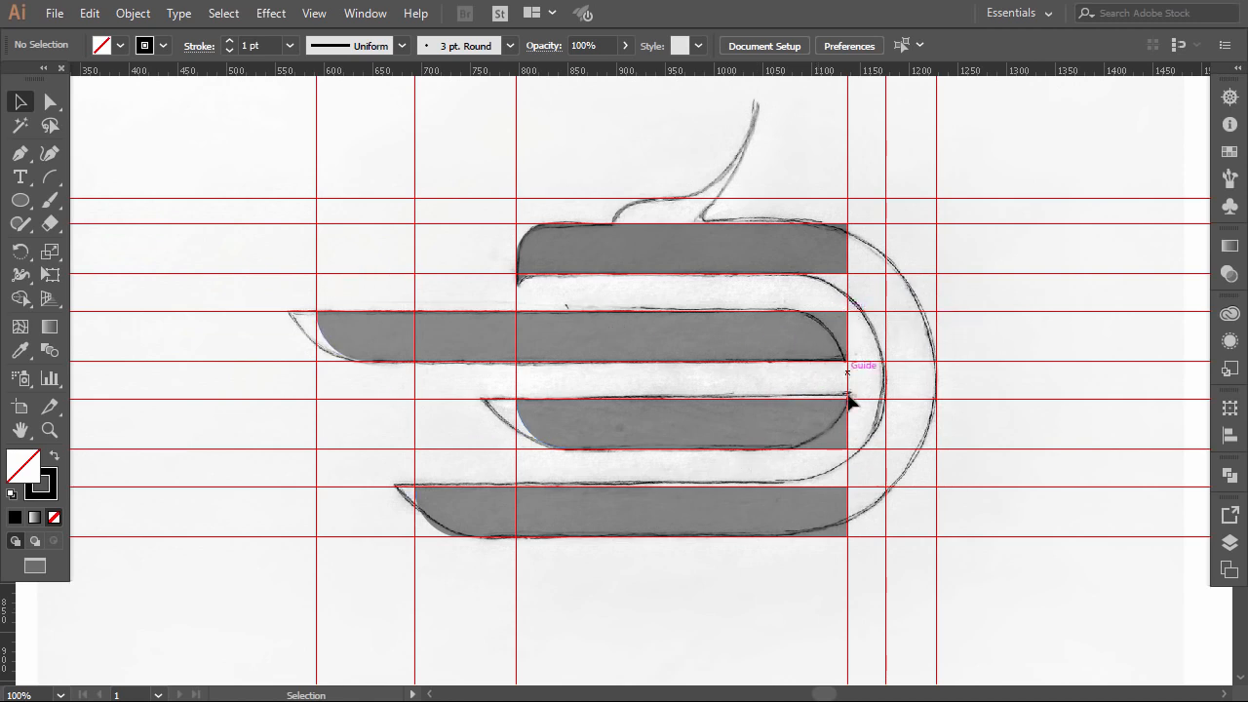
# Draw a circle spanning the second and third bars at their right ends, and trim both bars' outer right corners to it with Shape Builder.
pyautogui.click(20, 201)
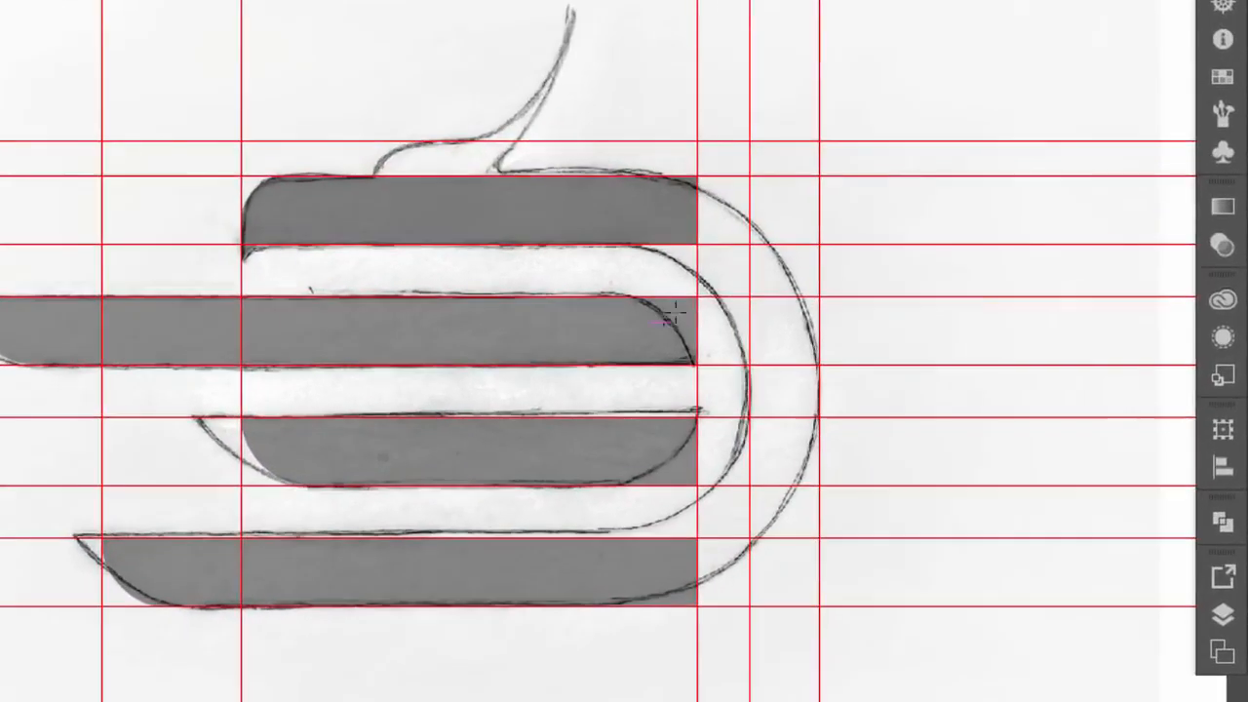
pyautogui.moveTo(694, 299); pyautogui.dragTo(571, 492)
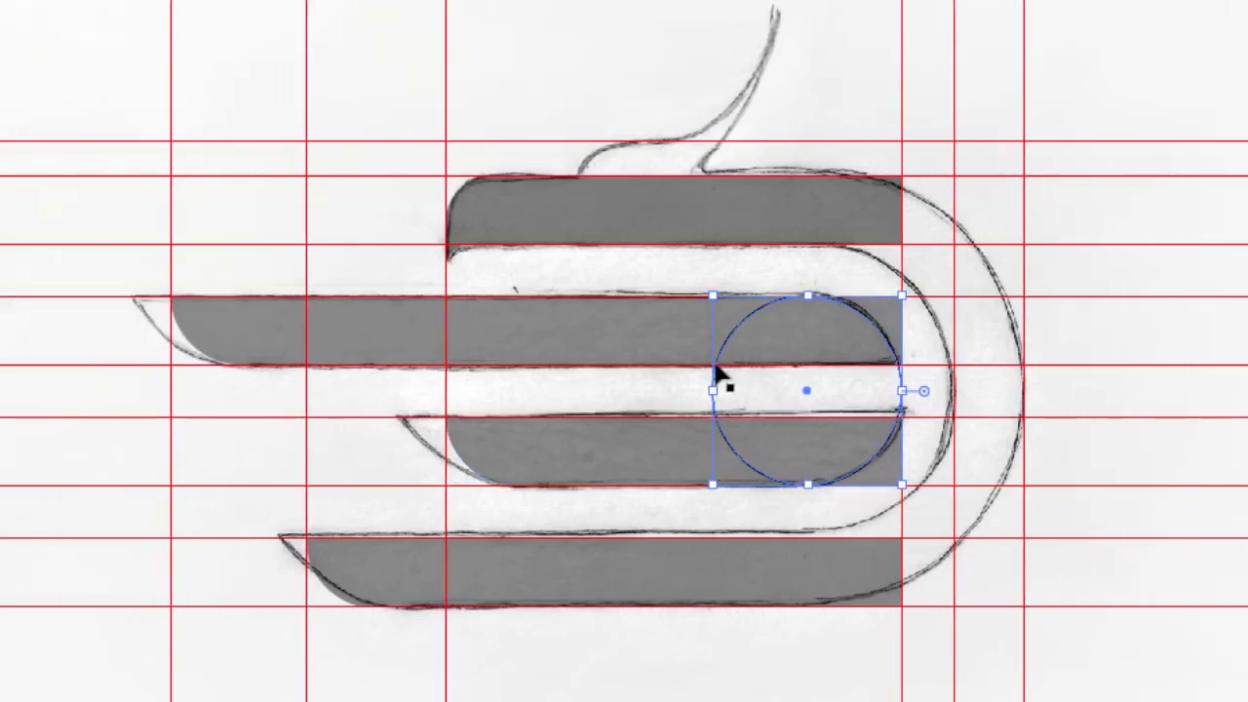
pyautogui.moveTo(624, 272); pyautogui.dragTo(782, 504)
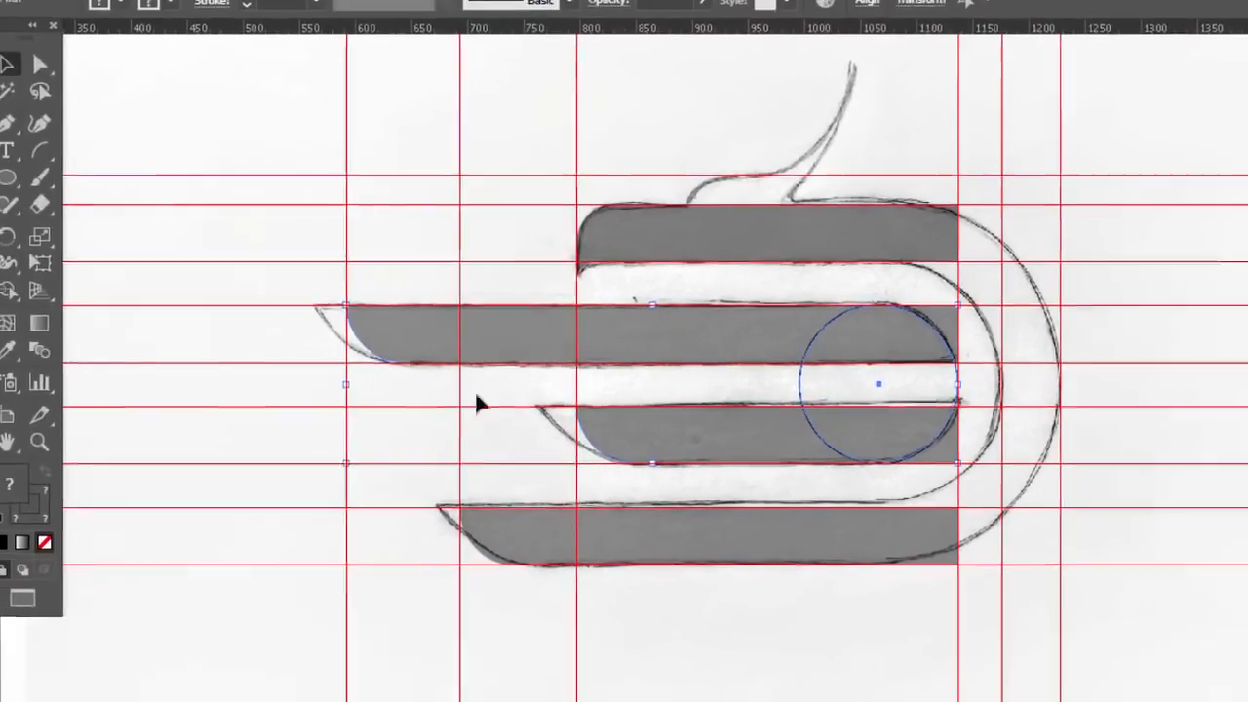
pyautogui.moveTo(856, 406); pyautogui.dragTo(882, 467)
pyautogui.click(22, 293)
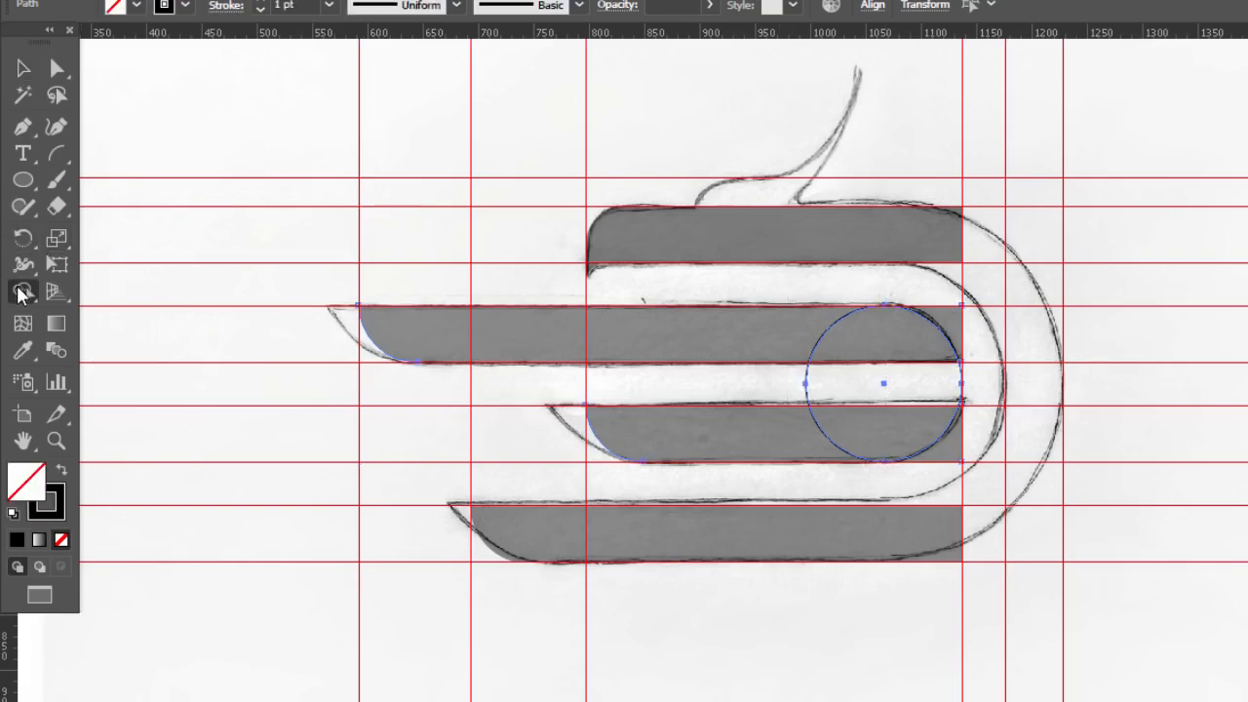
pyautogui.press('alt')
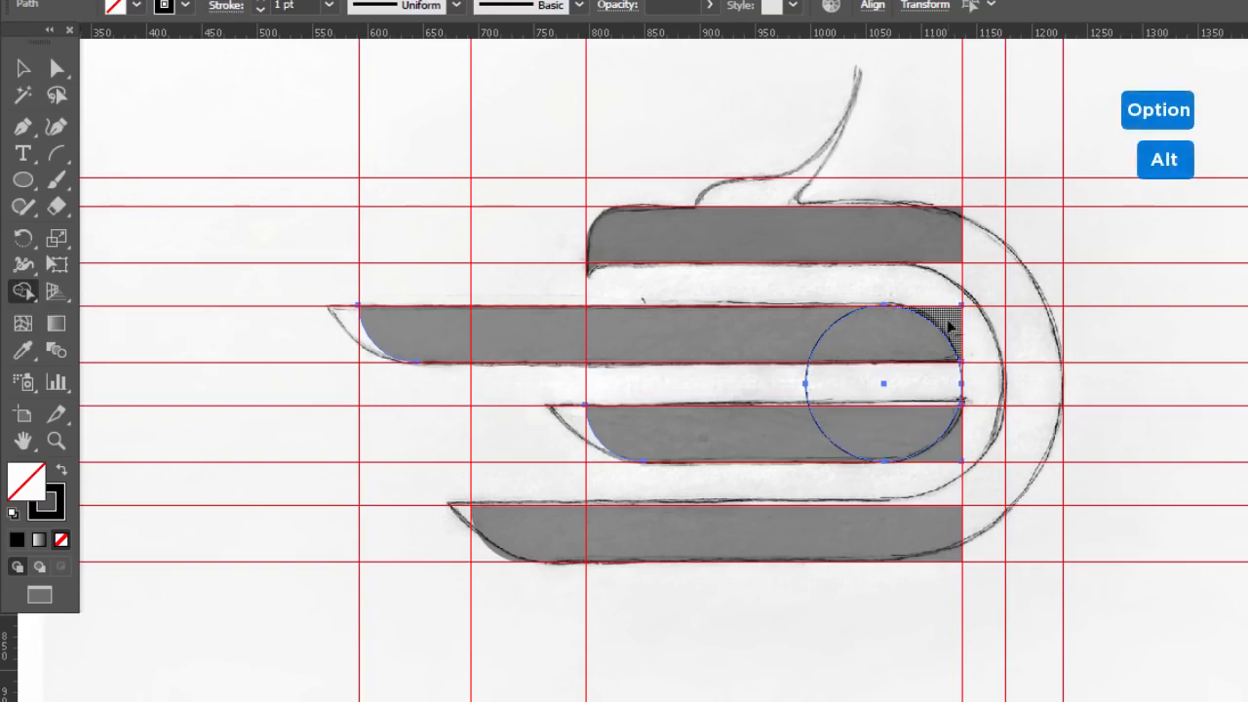
pyautogui.keyDown('alt'); pyautogui.click(951, 327); pyautogui.keyUp('alt')
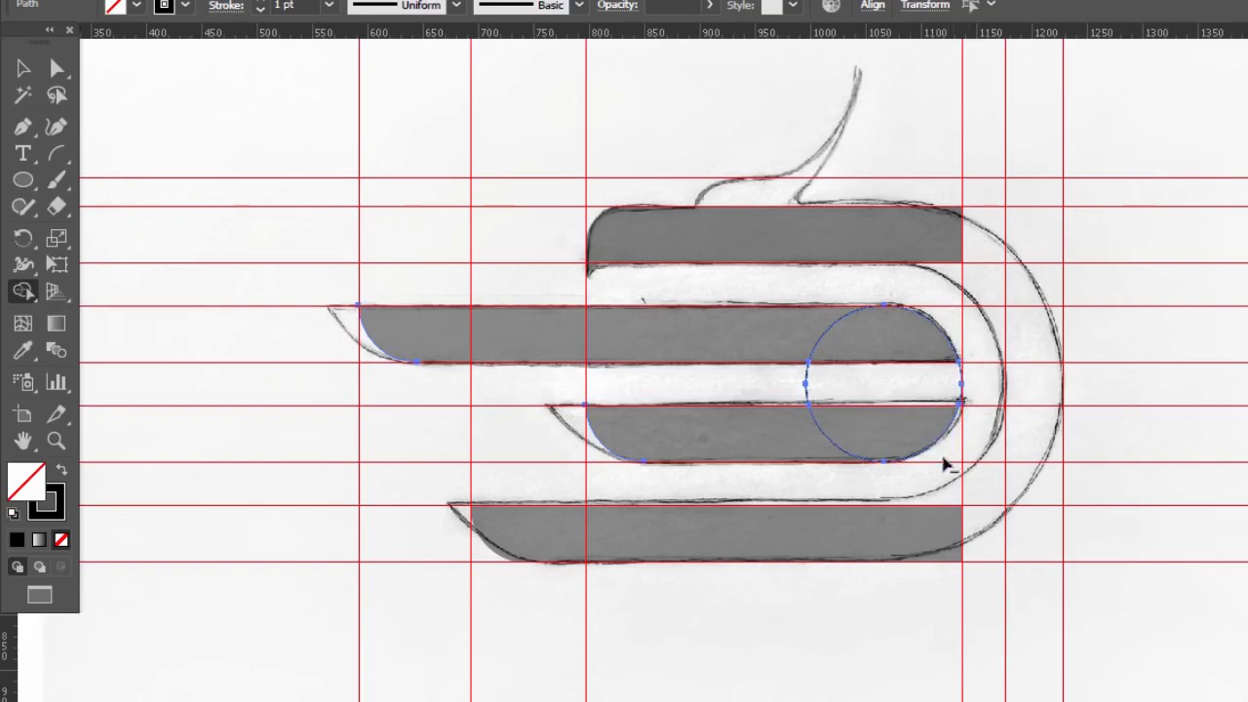
# Delete the construction circle at the right ends of the second and third bars.
pyautogui.click(23, 68)
pyautogui.click(218, 97)
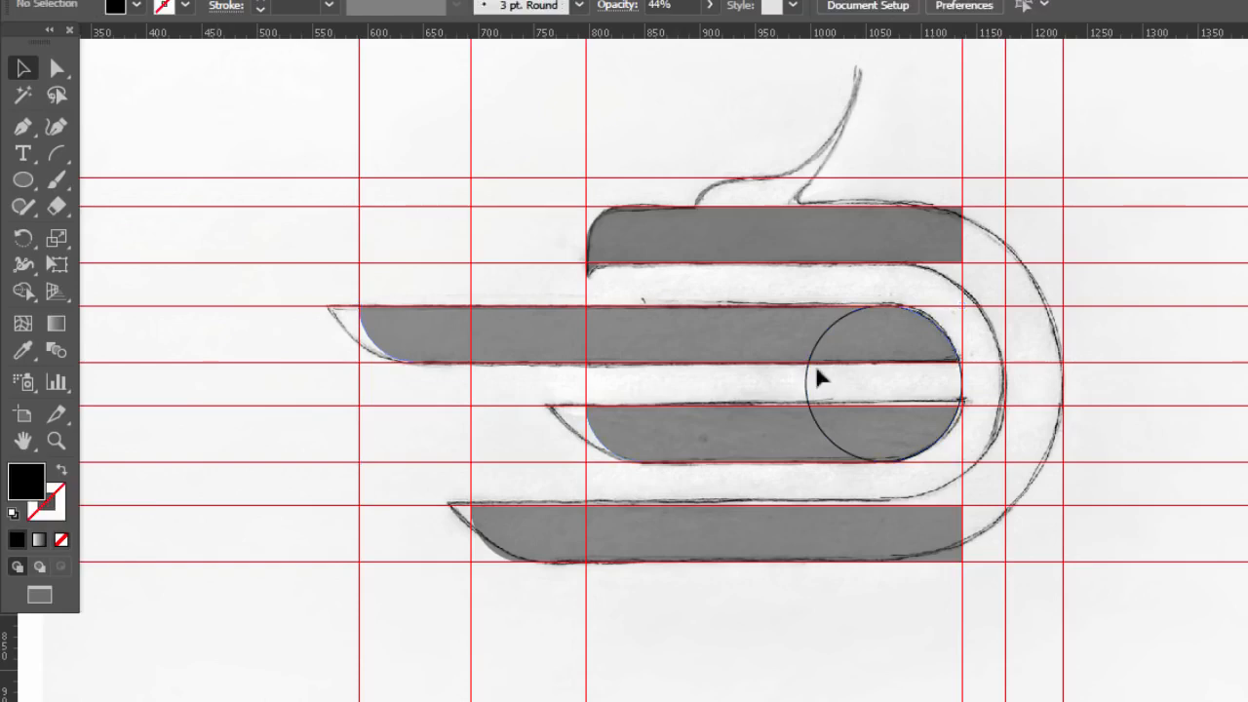
pyautogui.moveTo(812, 385); pyautogui.dragTo(810, 389)
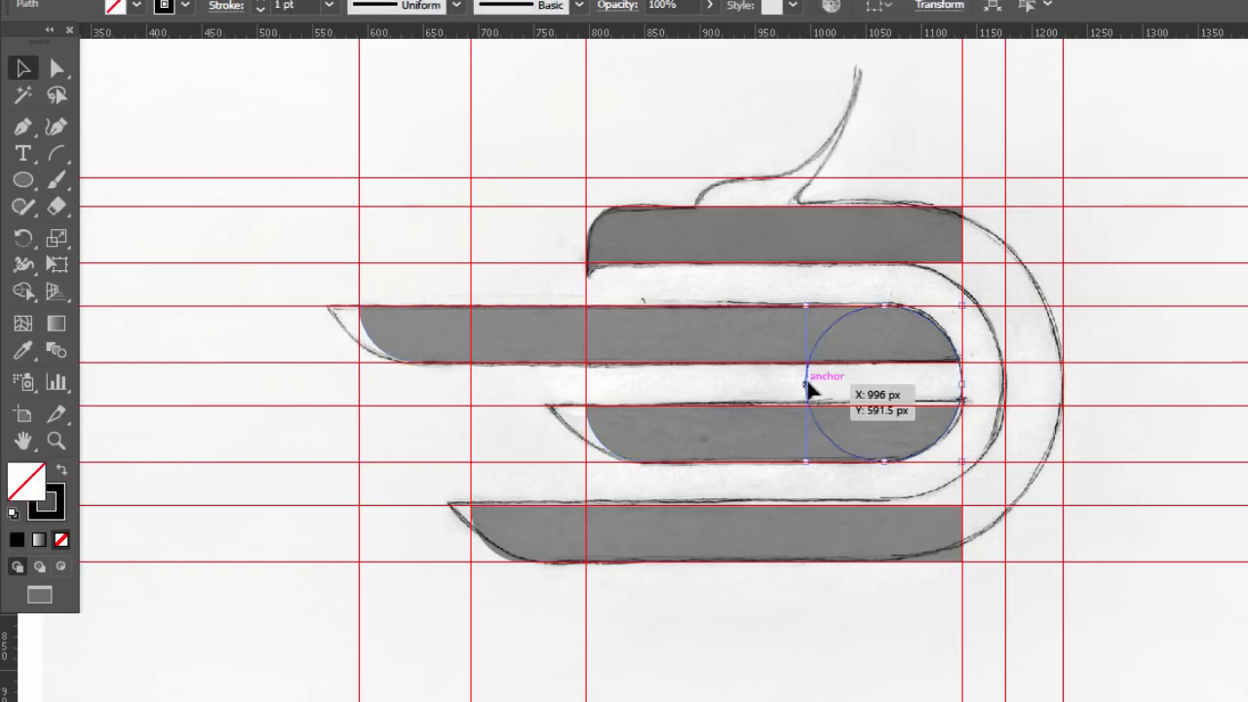
pyautogui.press('Delete')
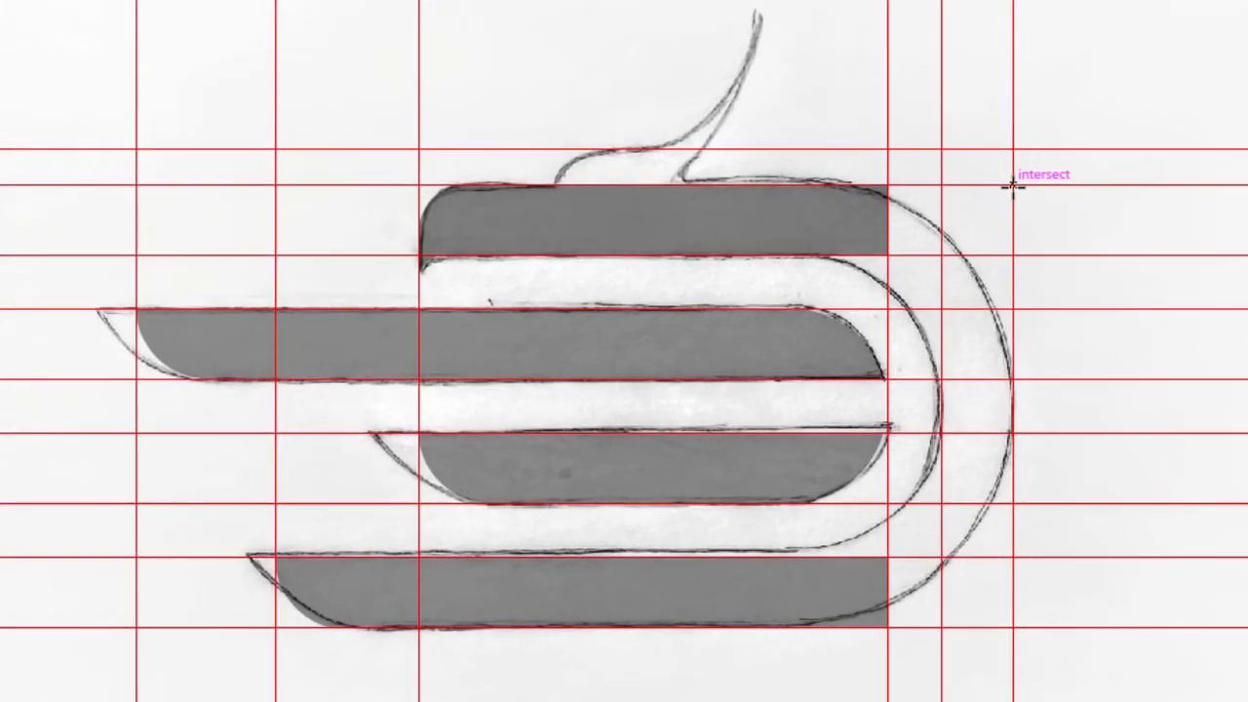
# Draw a circle about 321 px wide along the body's outer curve, and a smaller concentric circle along its inner curve.
pyautogui.moveTo(1013, 184); pyautogui.dragTo(653, 624)
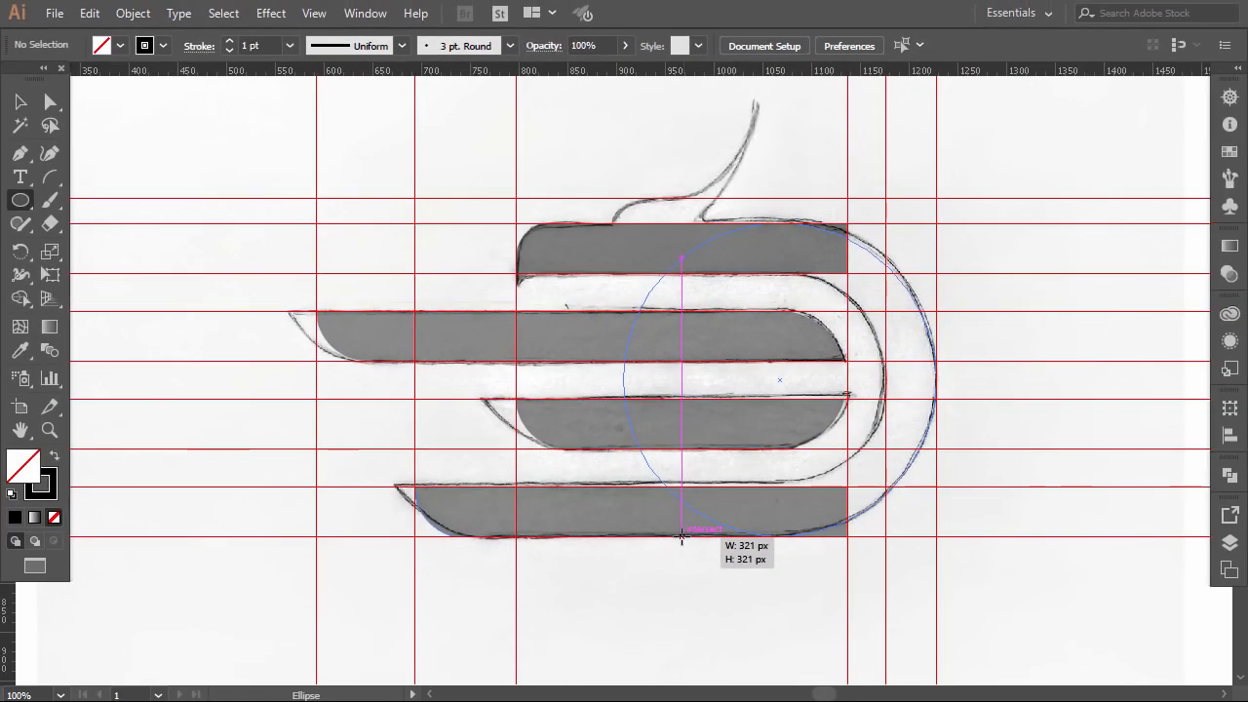
pyautogui.moveTo(681, 534); pyautogui.dragTo(682, 535)
pyautogui.hotkey('ctrl', 'shift', 'a')
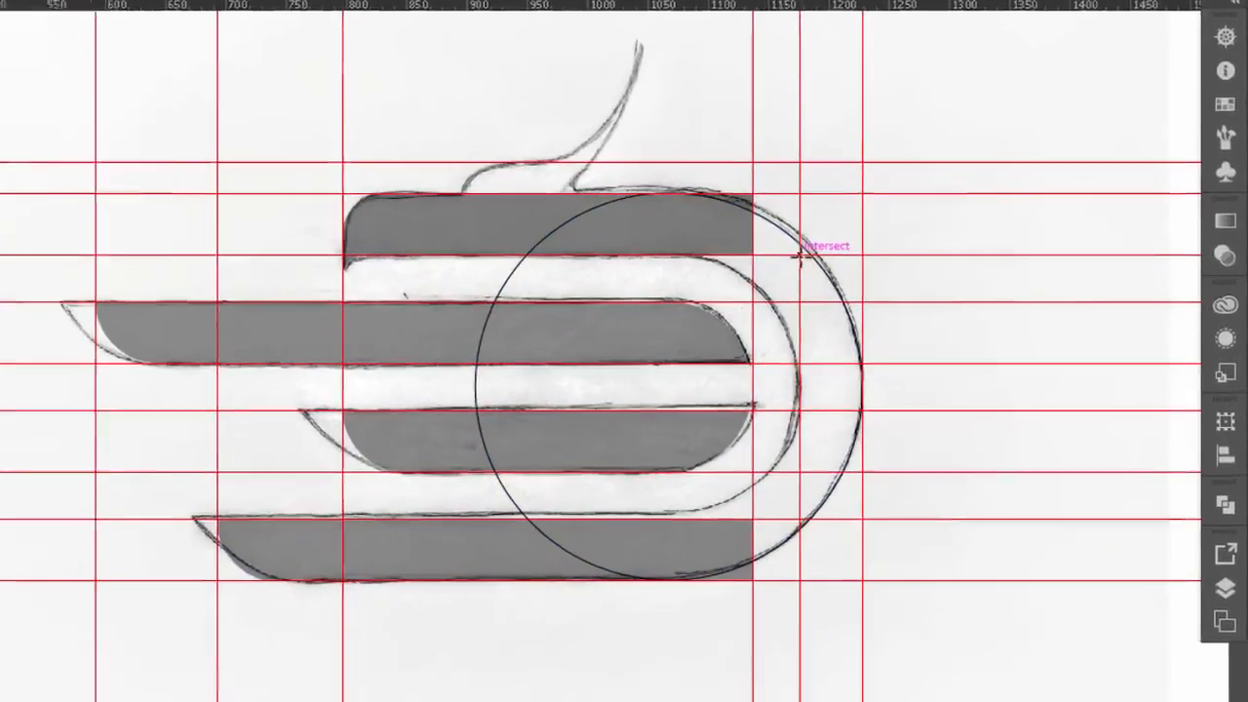
pyautogui.moveTo(798, 256); pyautogui.dragTo(597, 524)
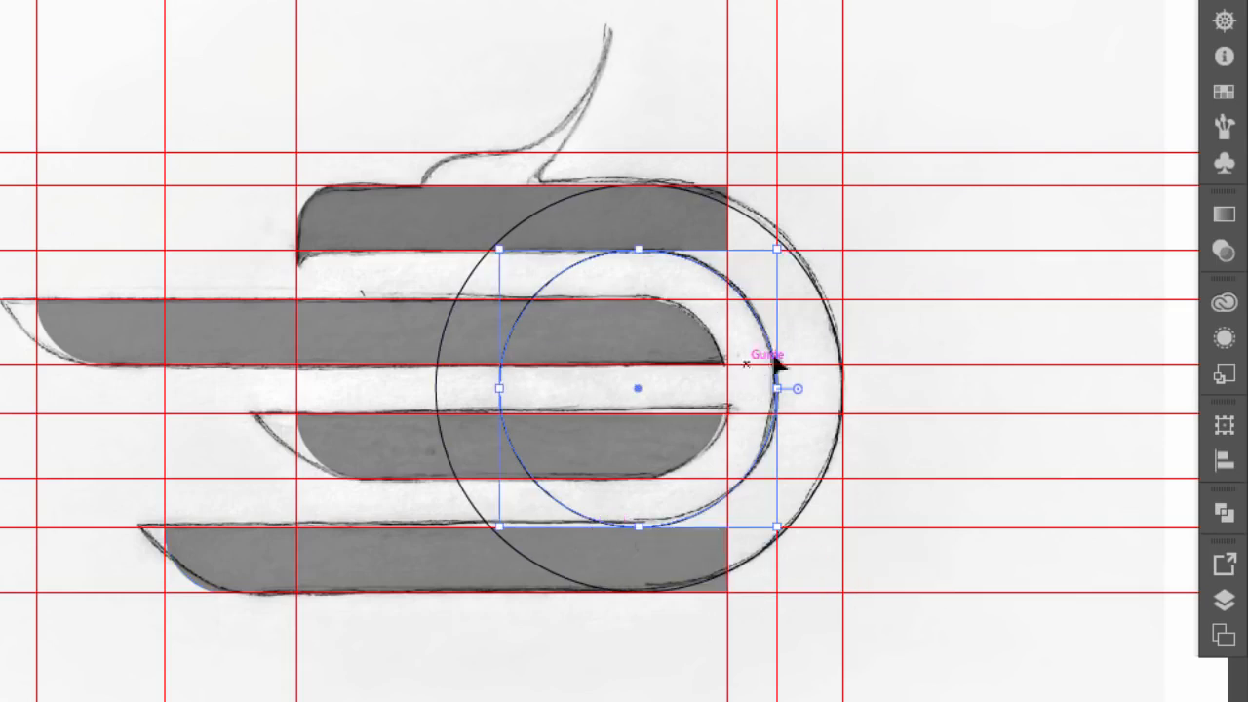
pyautogui.click(804, 195)
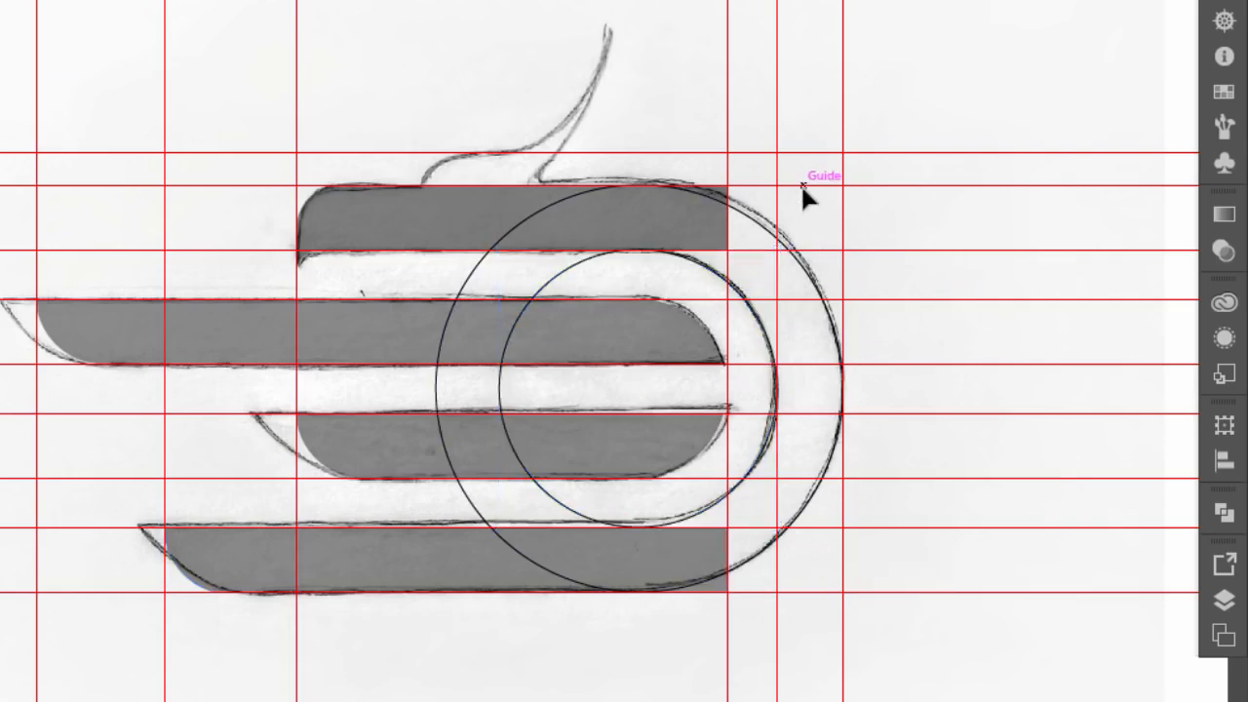
# Merge the ring sections linking the top and bottom bars into one curved band, using Shape Builder on both circles and bars.
pyautogui.click(751, 213)
pyautogui.keyDown('shift'); pyautogui.click(718, 266); pyautogui.keyUp('shift')
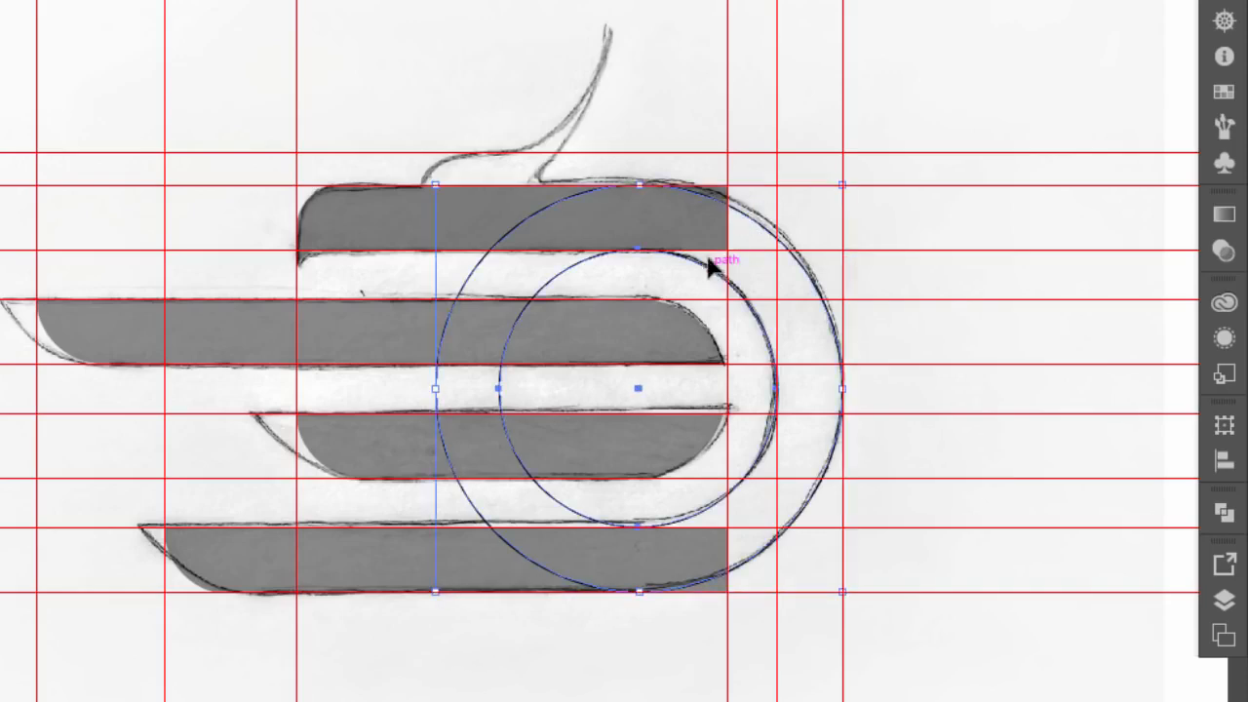
pyautogui.keyDown('shift'); pyautogui.click(690, 239); pyautogui.keyUp('shift')
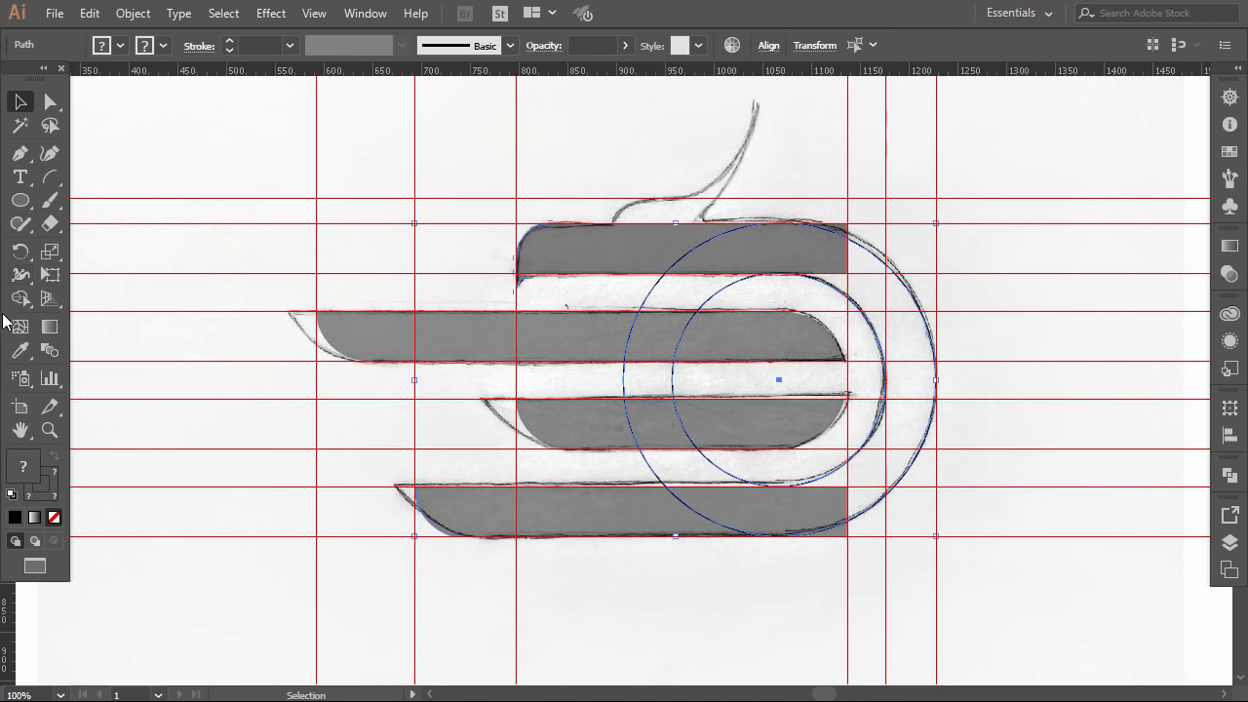
pyautogui.click(17, 300)
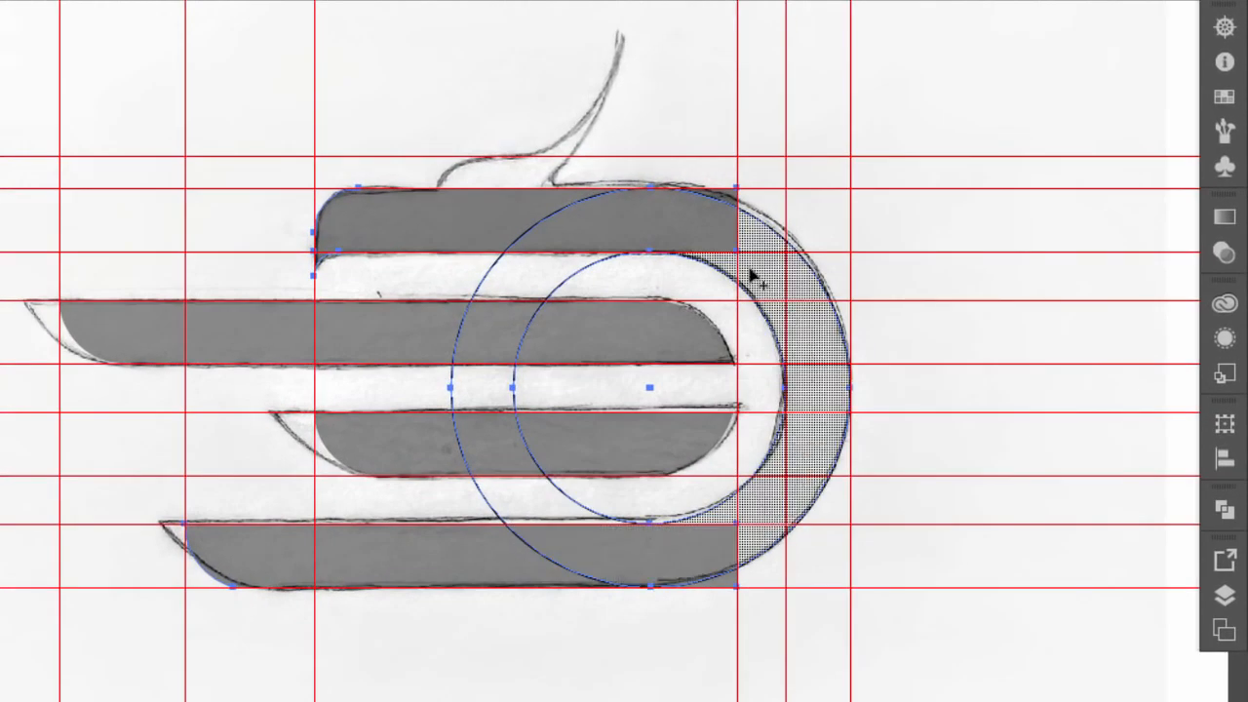
pyautogui.moveTo(605, 224); pyautogui.dragTo(766, 264)
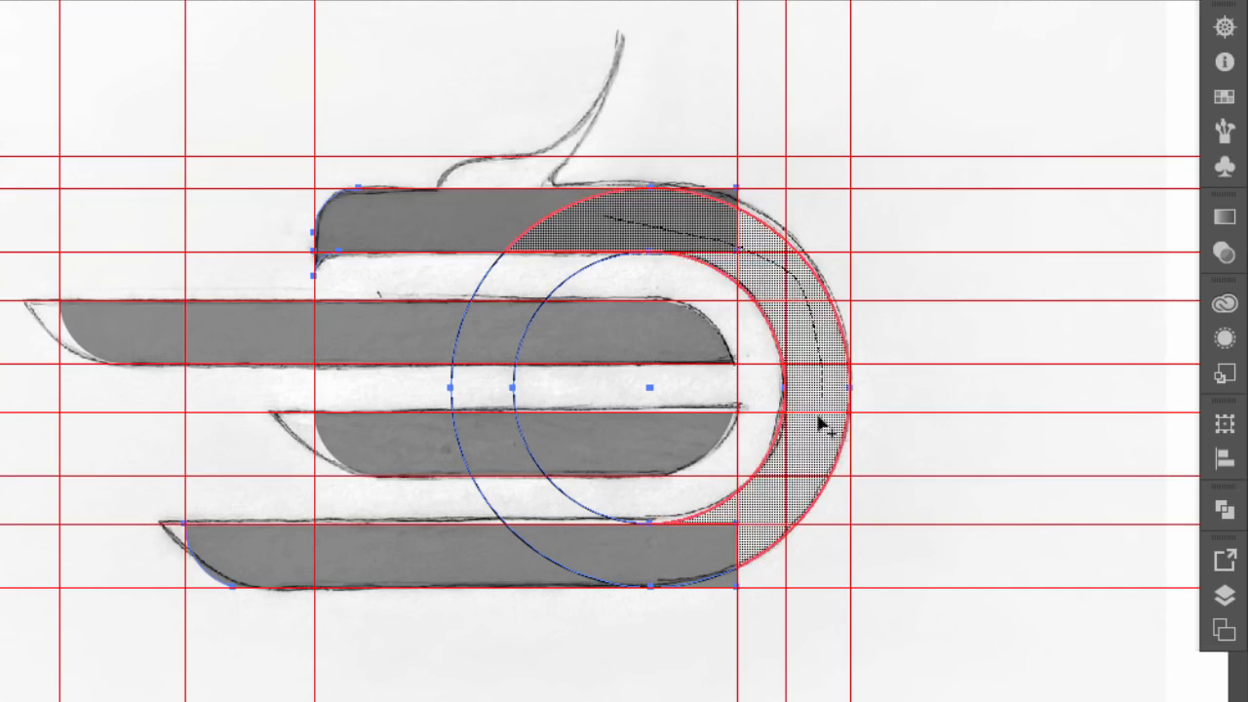
pyautogui.moveTo(819, 421)
pyautogui.mouseDown()
pyautogui.moveTo(775, 506)
pyautogui.moveTo(717, 553)
pyautogui.mouseUp()
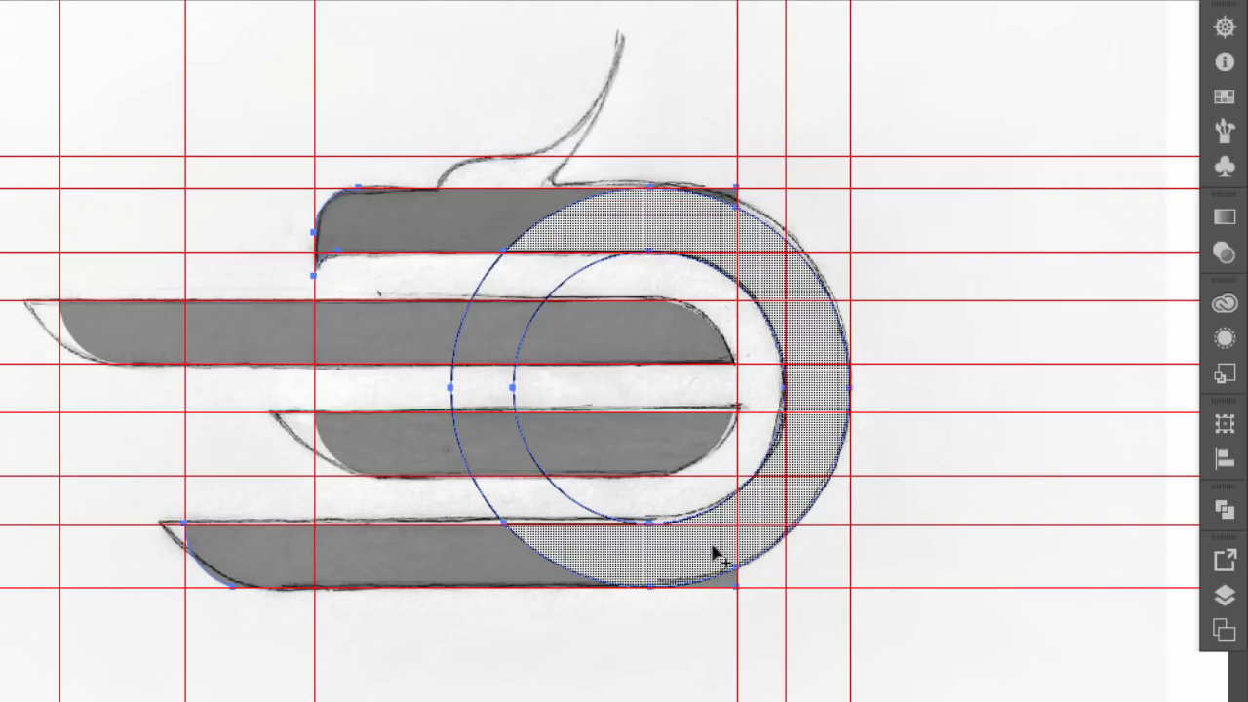
pyautogui.press('v')
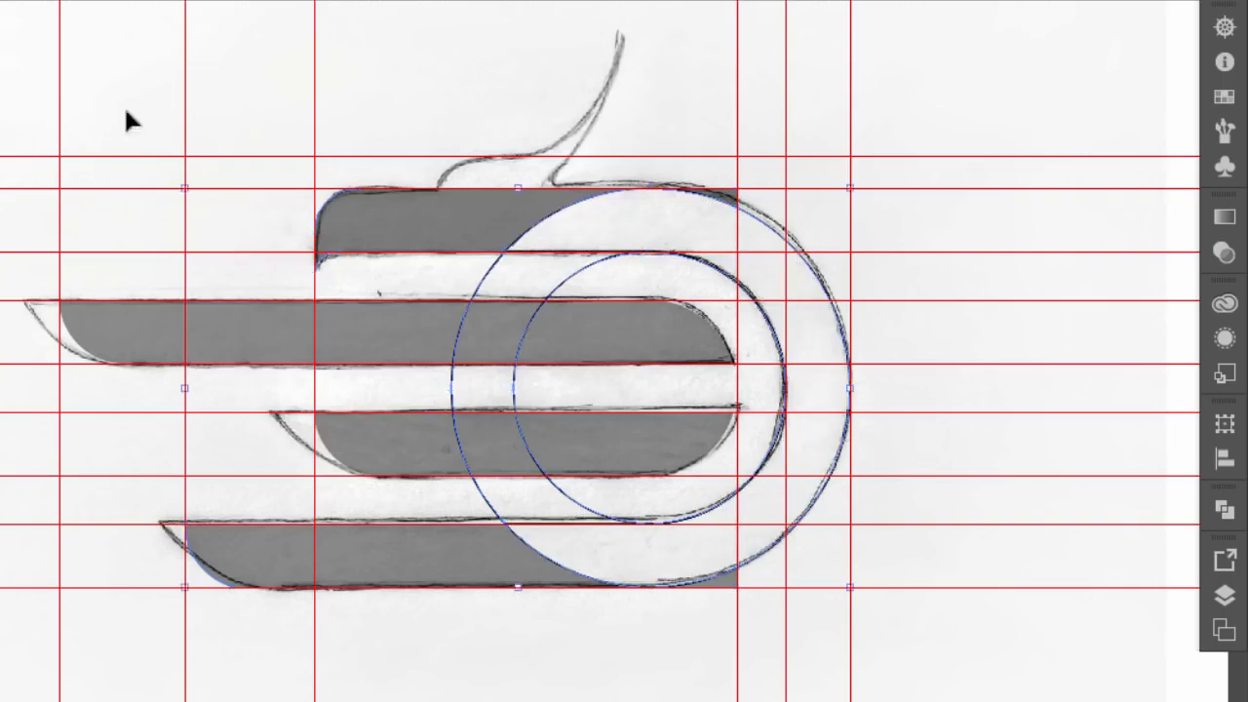
# Delete the leftover bar corners outside the curved band and the remaining inner and outer construction circle pieces.
pyautogui.click(897, 236)
pyautogui.click(733, 193)
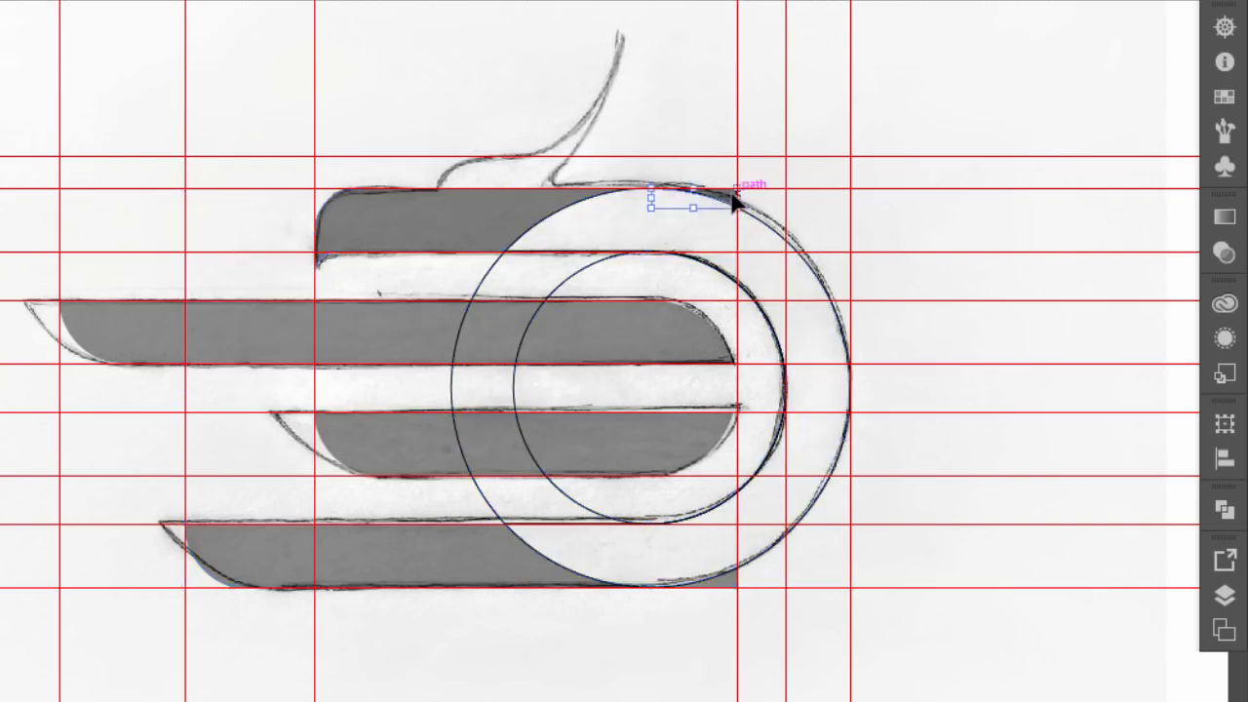
pyautogui.press('Delete')
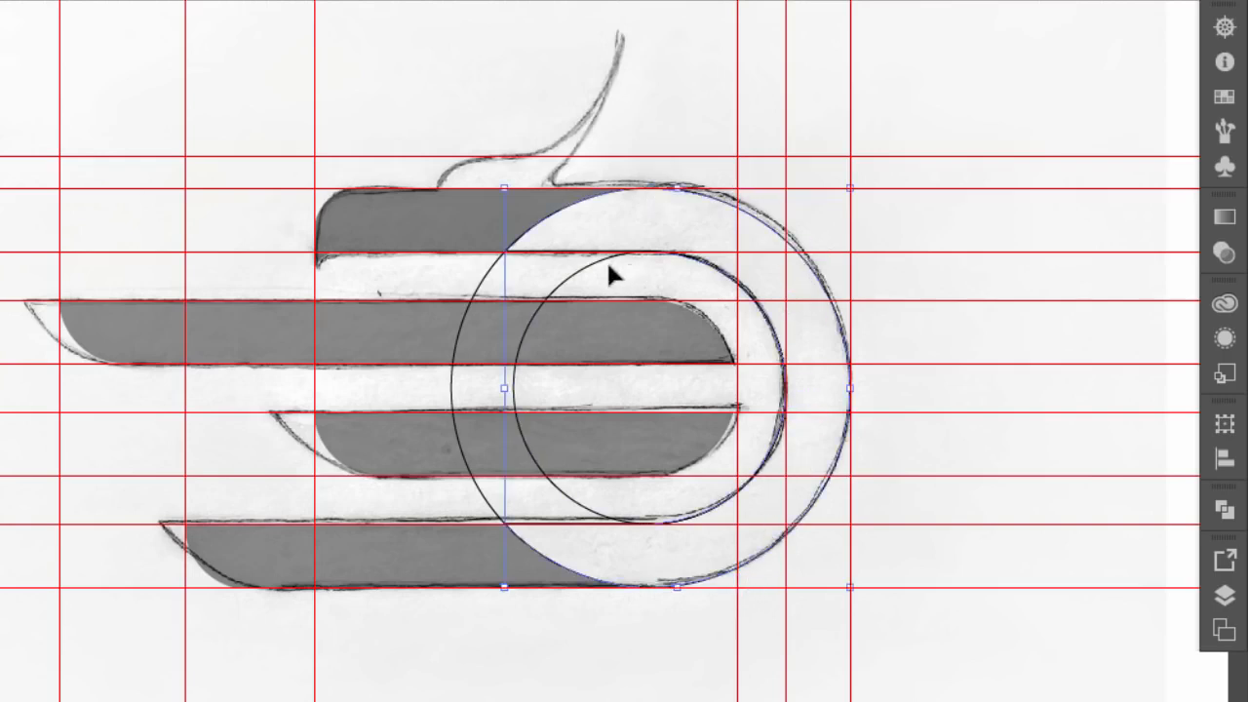
pyautogui.click(580, 281)
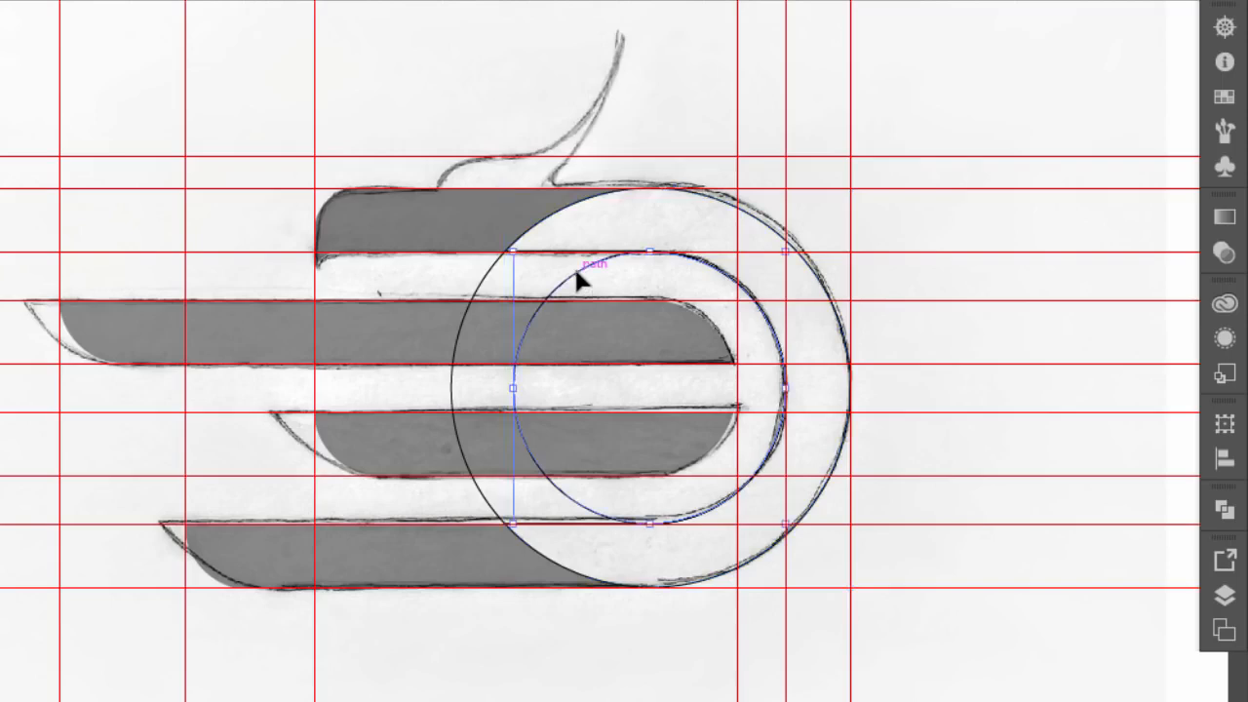
pyautogui.press('Delete')
pyautogui.click(492, 279)
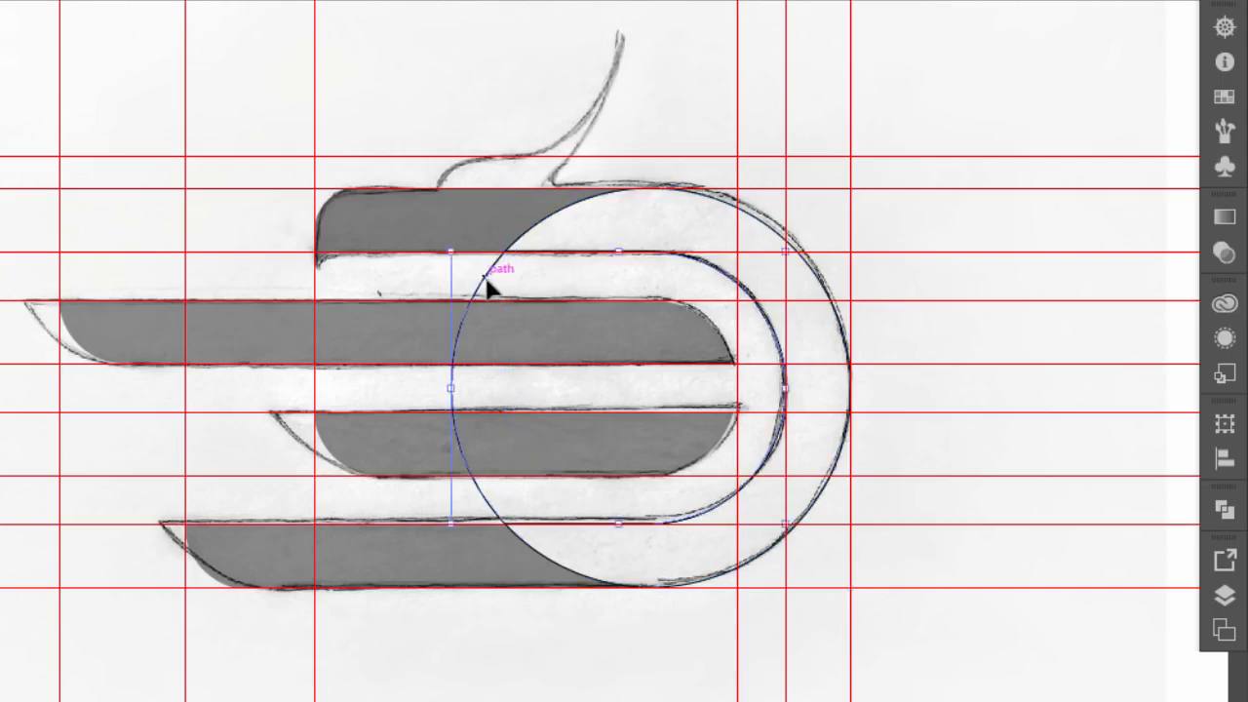
pyautogui.press('Delete')
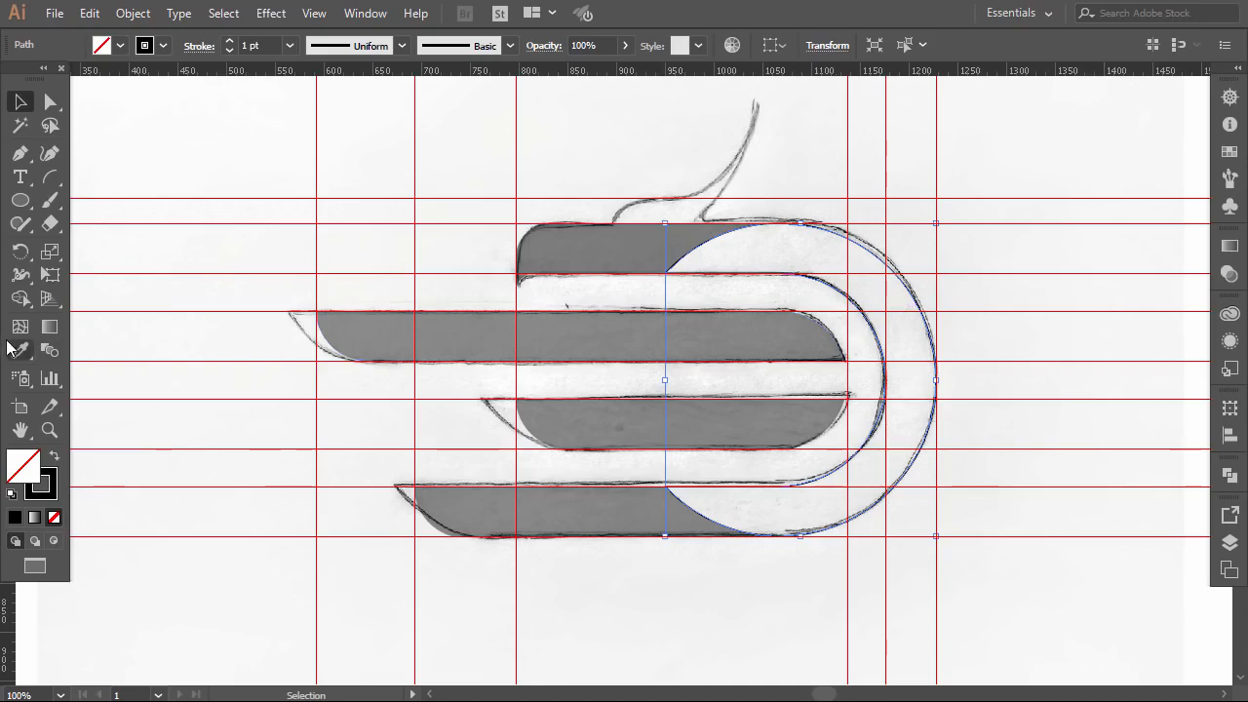
# Apply the top bar's semi-transparent black fill to the curved band with the Eyedropper.
pyautogui.click(19, 353)
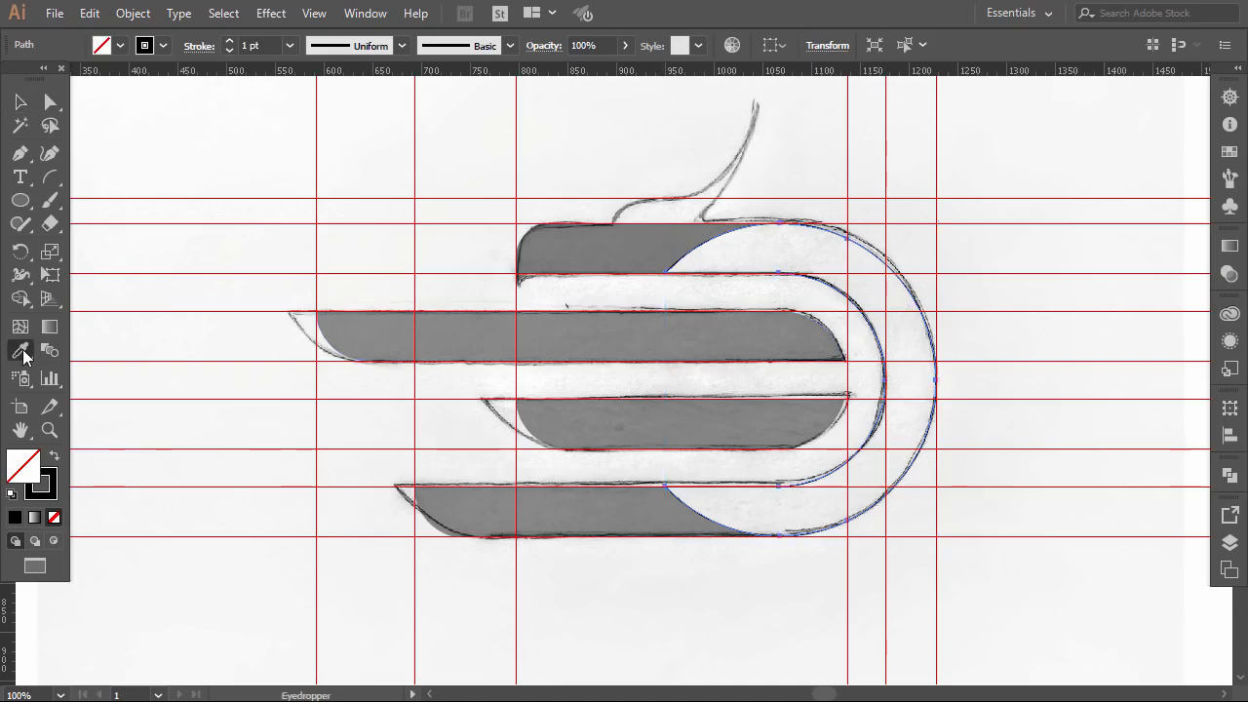
pyautogui.click(580, 237)
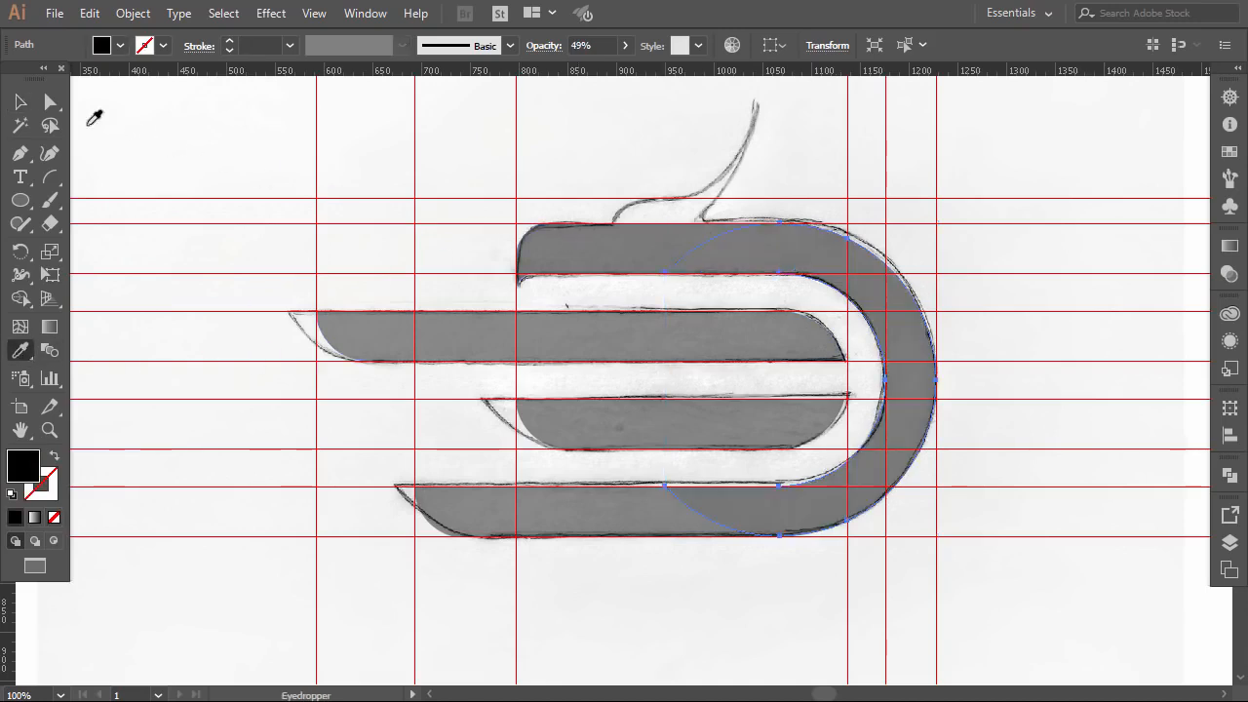
pyautogui.click(20, 102)
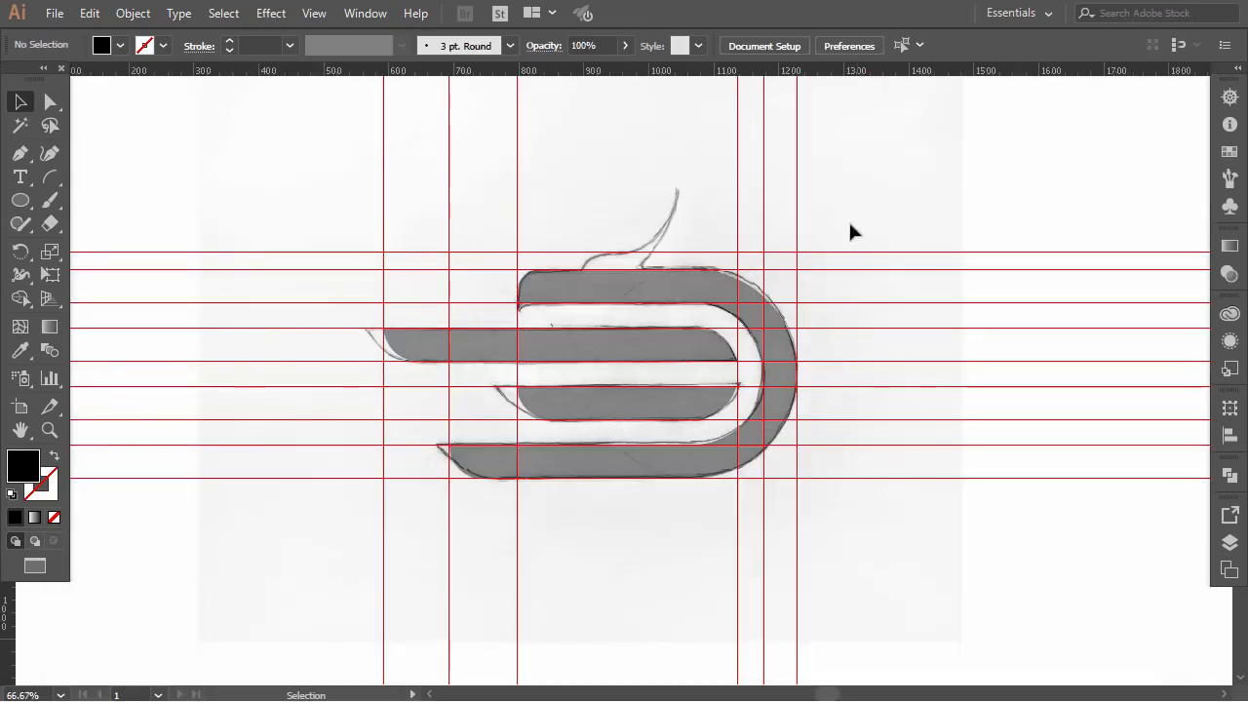
# Set all the logo shapes to 100% opacity and unite them with Pathfinder.
pyautogui.moveTo(858, 220); pyautogui.dragTo(414, 475)
pyautogui.click(625, 45)
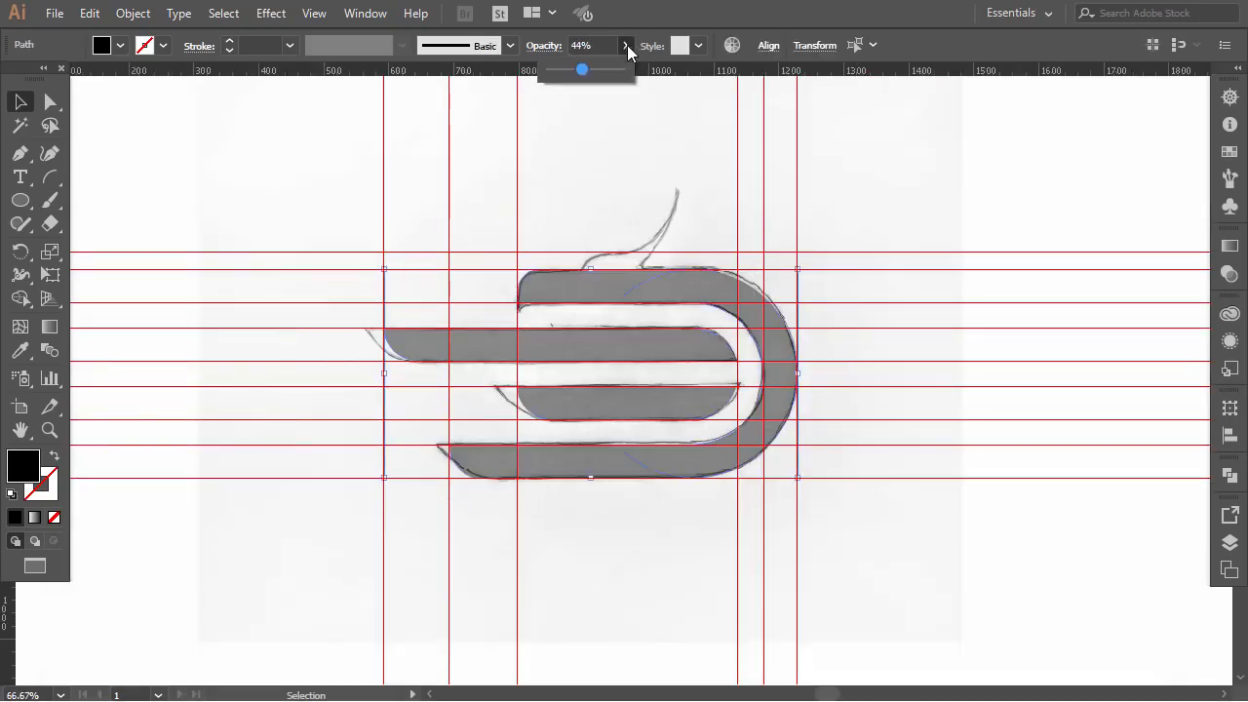
pyautogui.moveTo(579, 69); pyautogui.dragTo(680, 95)
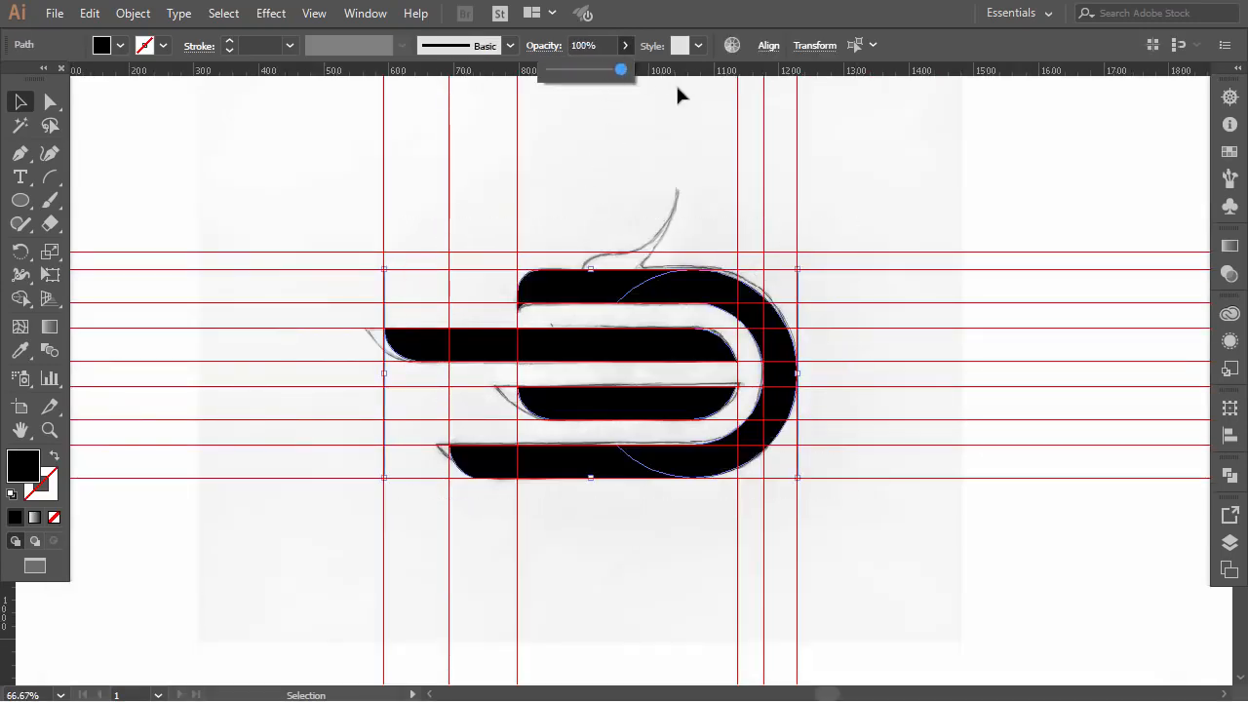
pyautogui.click(1230, 475)
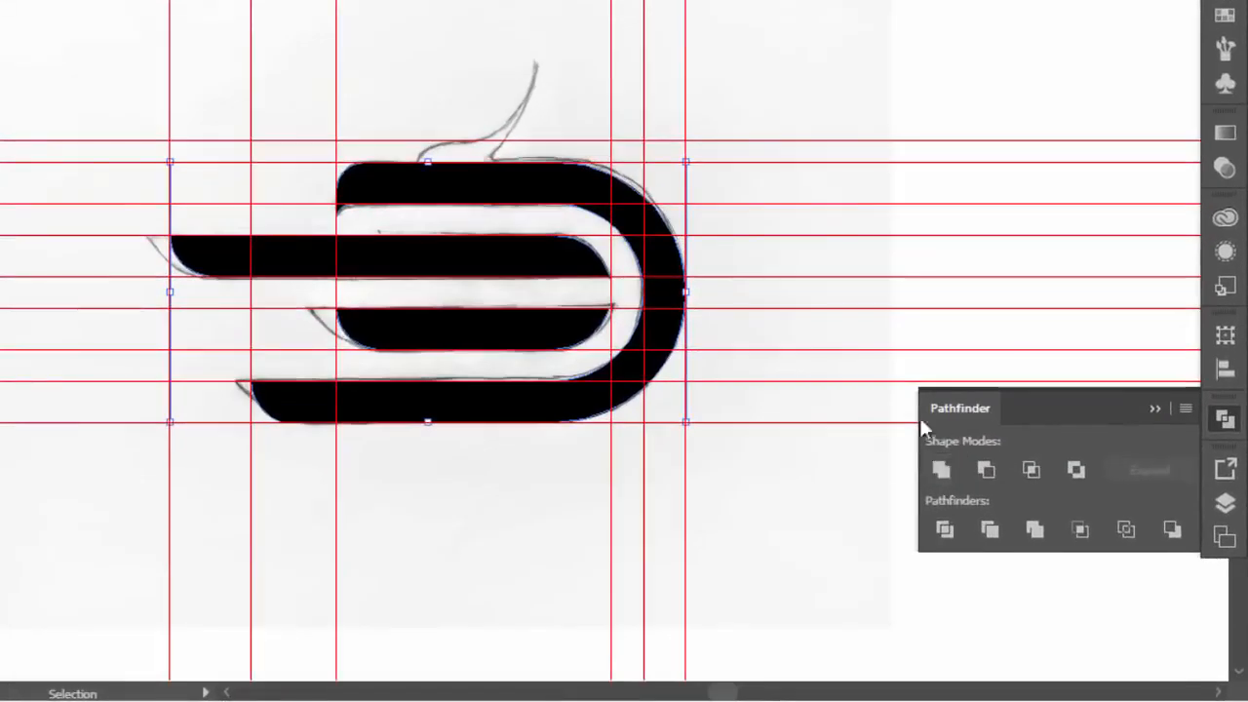
pyautogui.click(1155, 408)
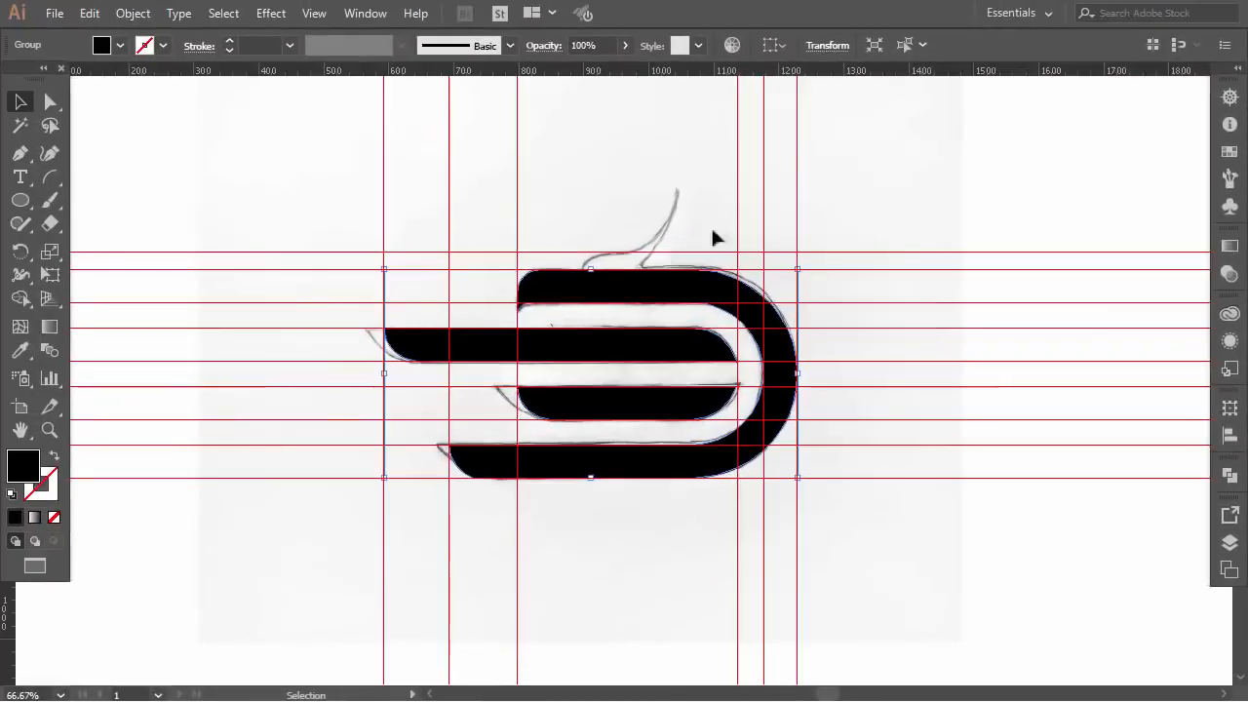
# Lower the united logo group's opacity to 54% so the sketch shows through, and deselect it.
pyautogui.moveTo(868, 214); pyautogui.dragTo(560, 480)
pyautogui.click(625, 46)
pyautogui.click(588, 69)
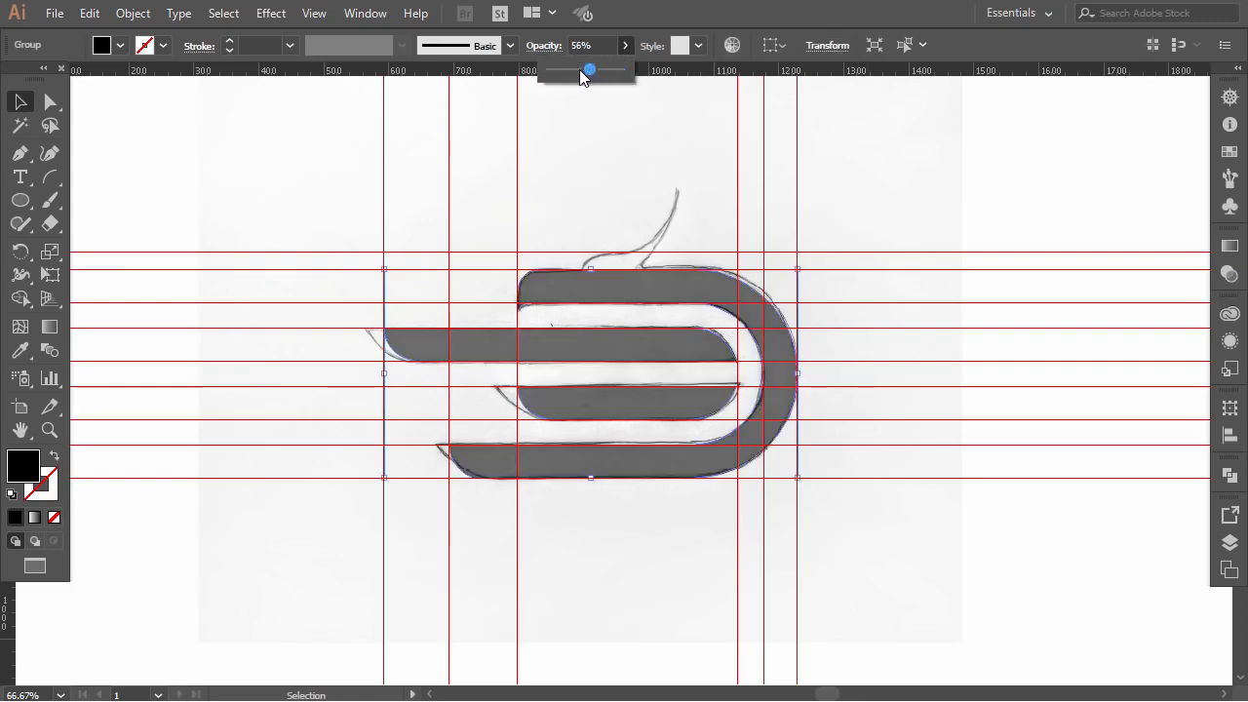
pyautogui.moveTo(579, 75); pyautogui.dragTo(606, 82)
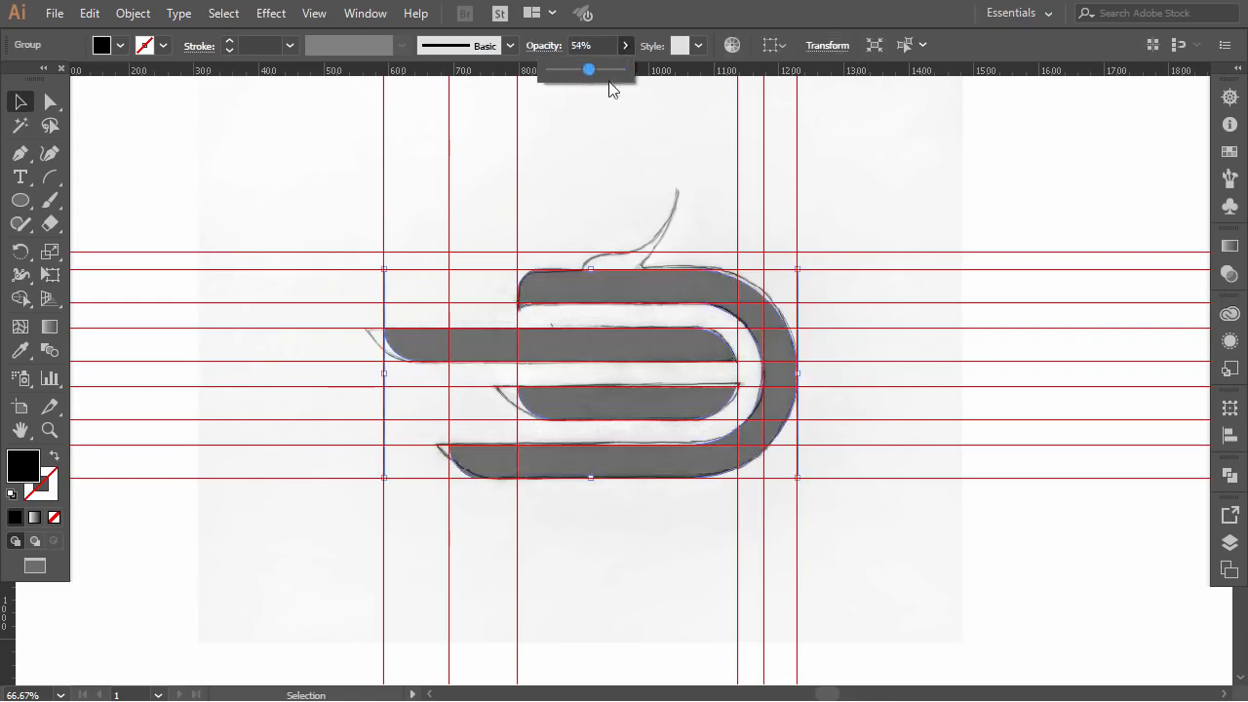
pyautogui.scroll(1, 801, 341)
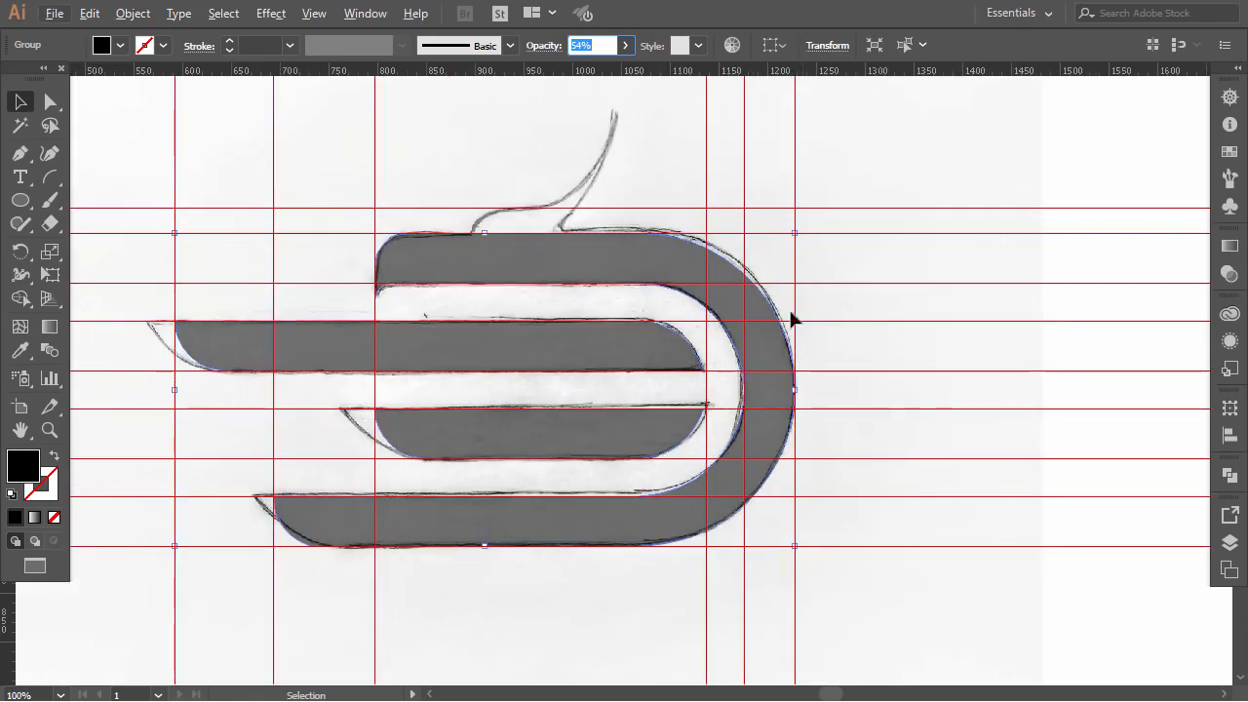
pyautogui.hscroll(-5, 755, 297)
pyautogui.scroll(1, 930, 243)
pyautogui.scroll(1, 930, 251)
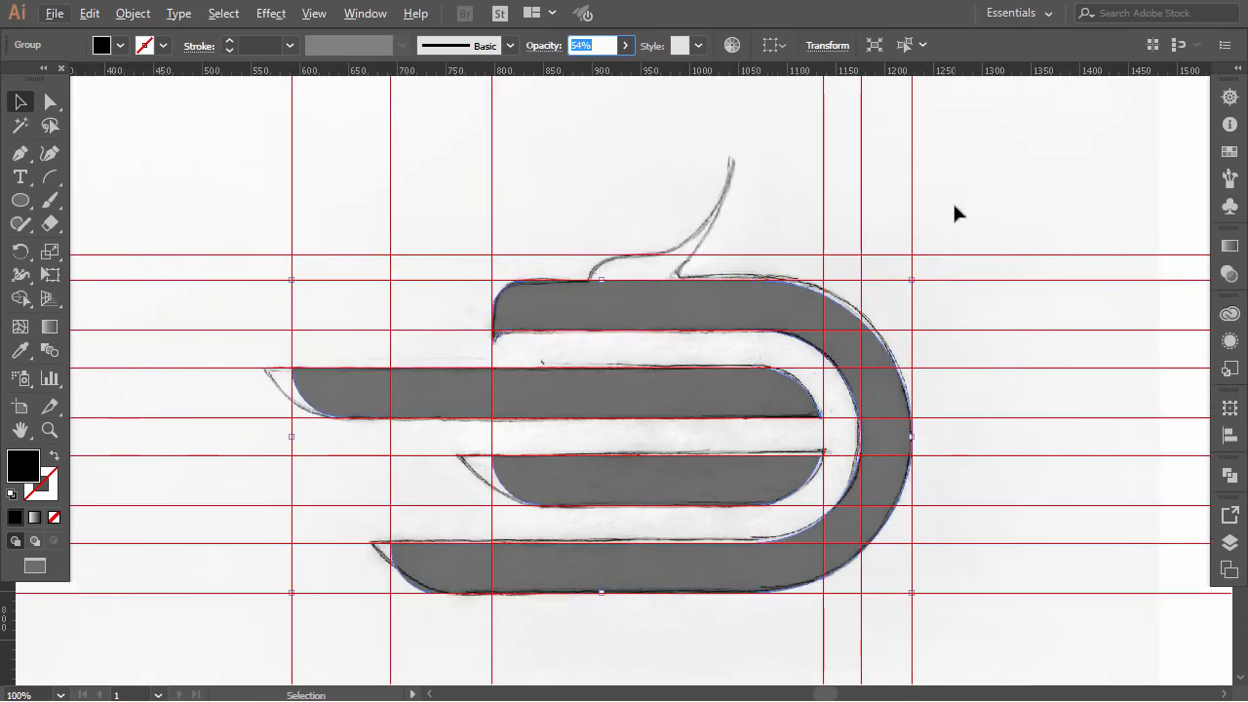
pyautogui.click(938, 217)
# Add a vertical guide at the head's left edge and draw a circle from the uppermost guide to the top bar's lower edge.
pyautogui.scroll(1, 717, 297)
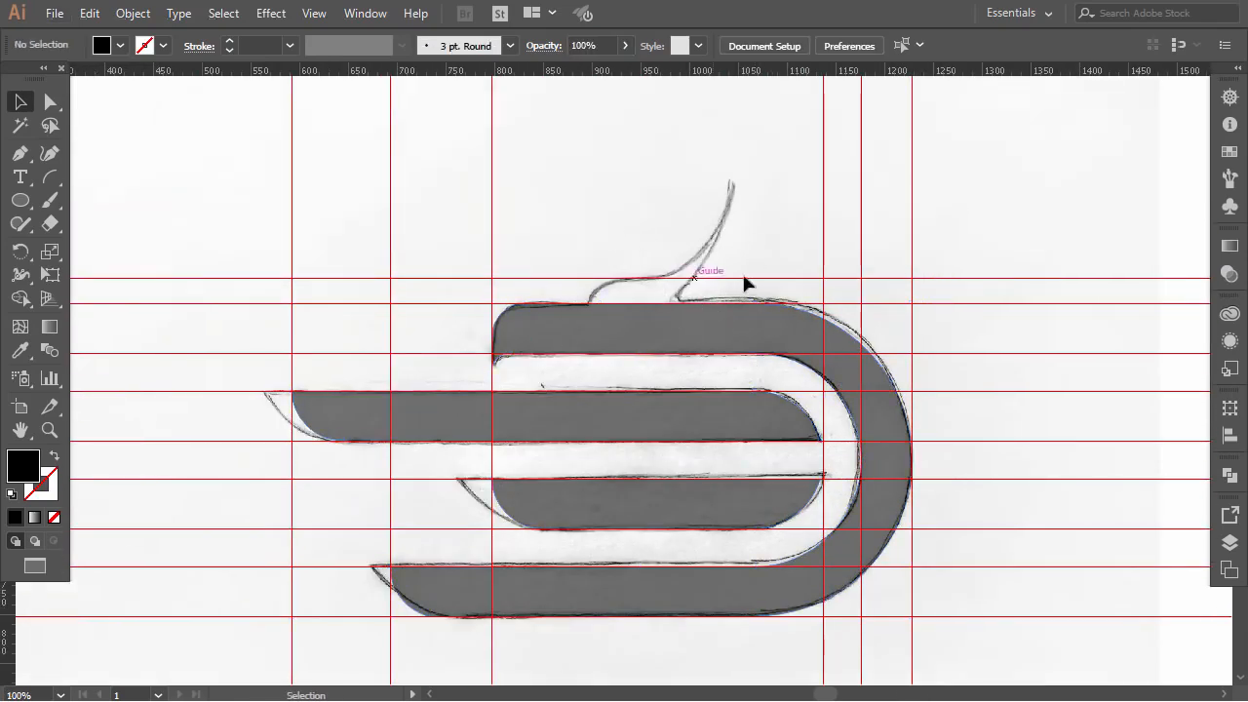
pyautogui.scroll(1, 749, 281)
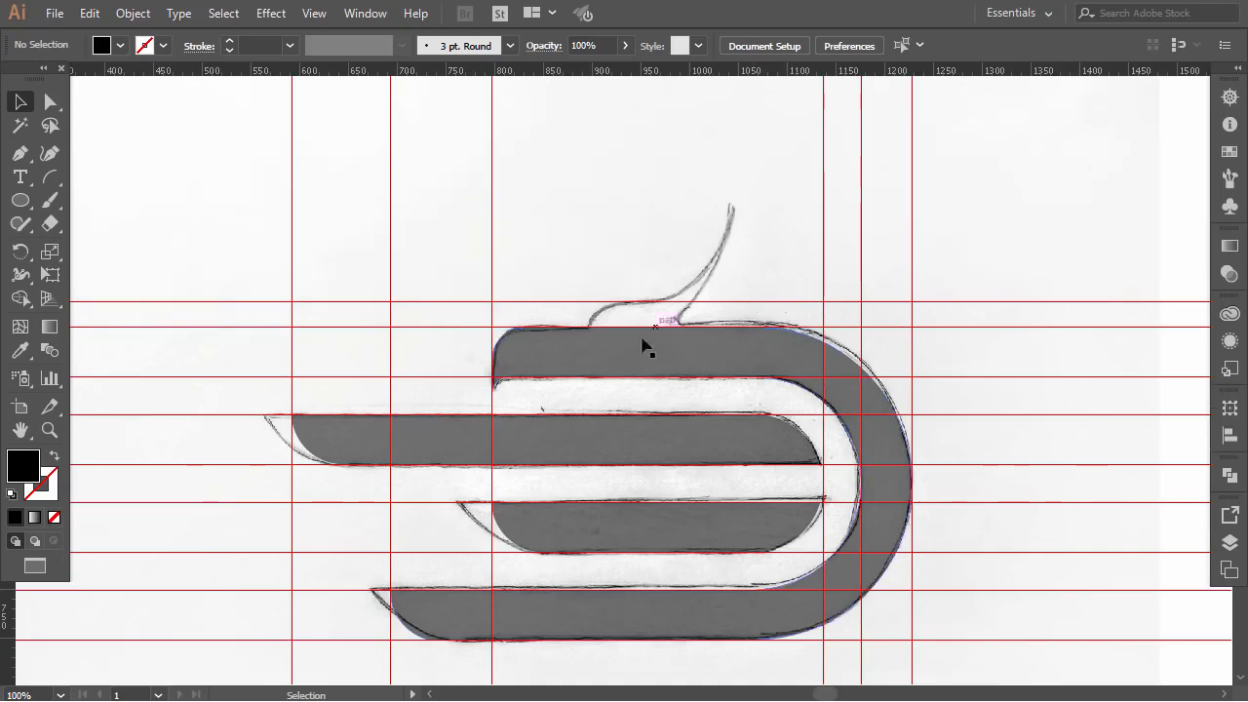
pyautogui.moveTo(12, 620); pyautogui.dragTo(588, 474)
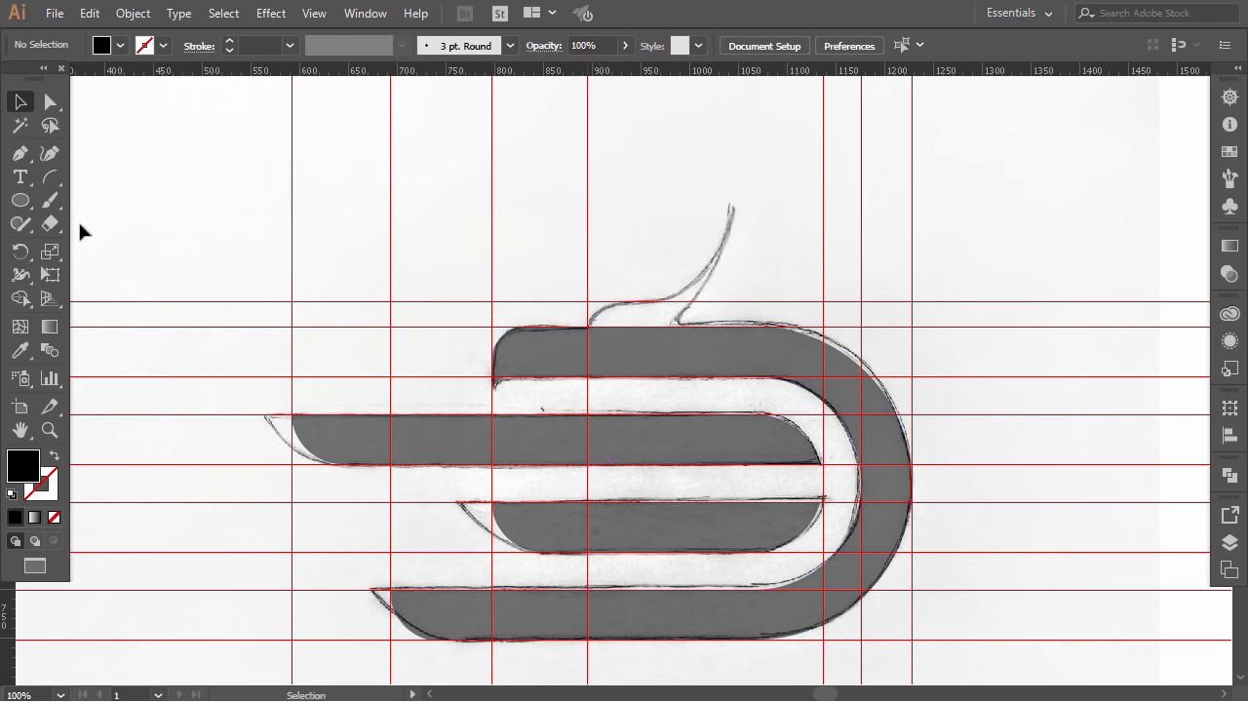
pyautogui.click(24, 202)
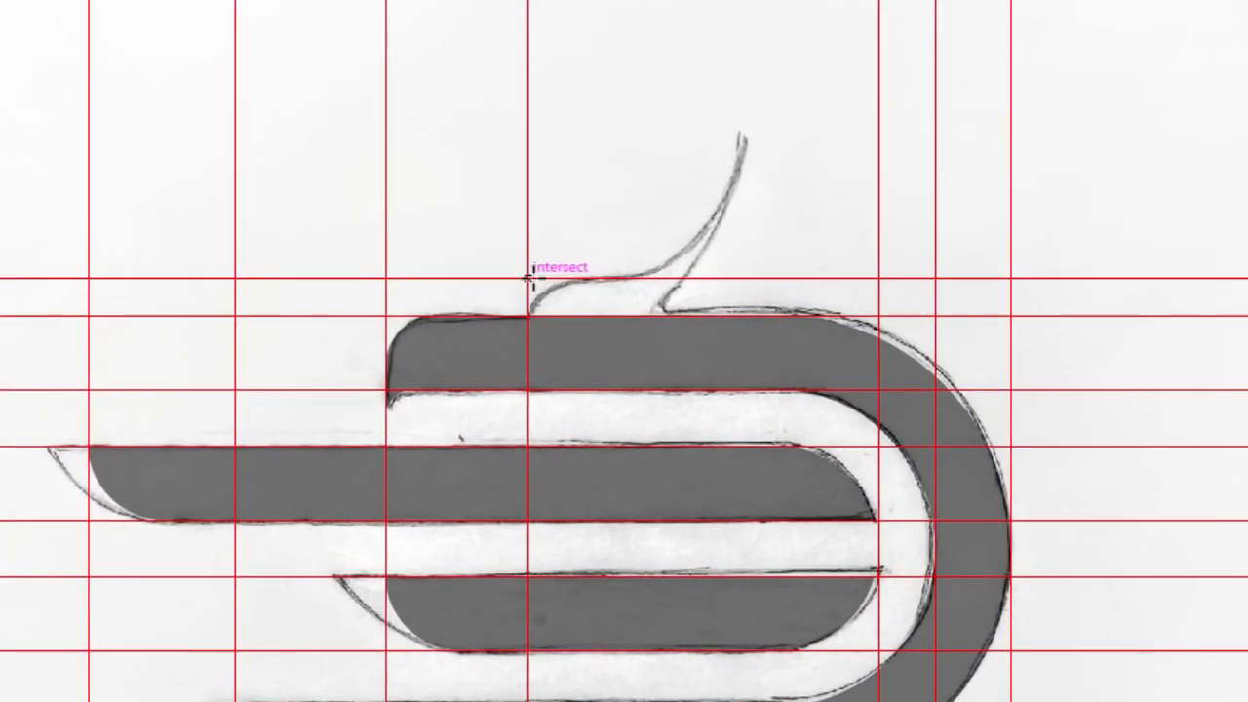
pyautogui.moveTo(529, 280); pyautogui.dragTo(639, 390)
pyautogui.press('v')
pyautogui.hotkey('ctrl', 'shift', 'a')
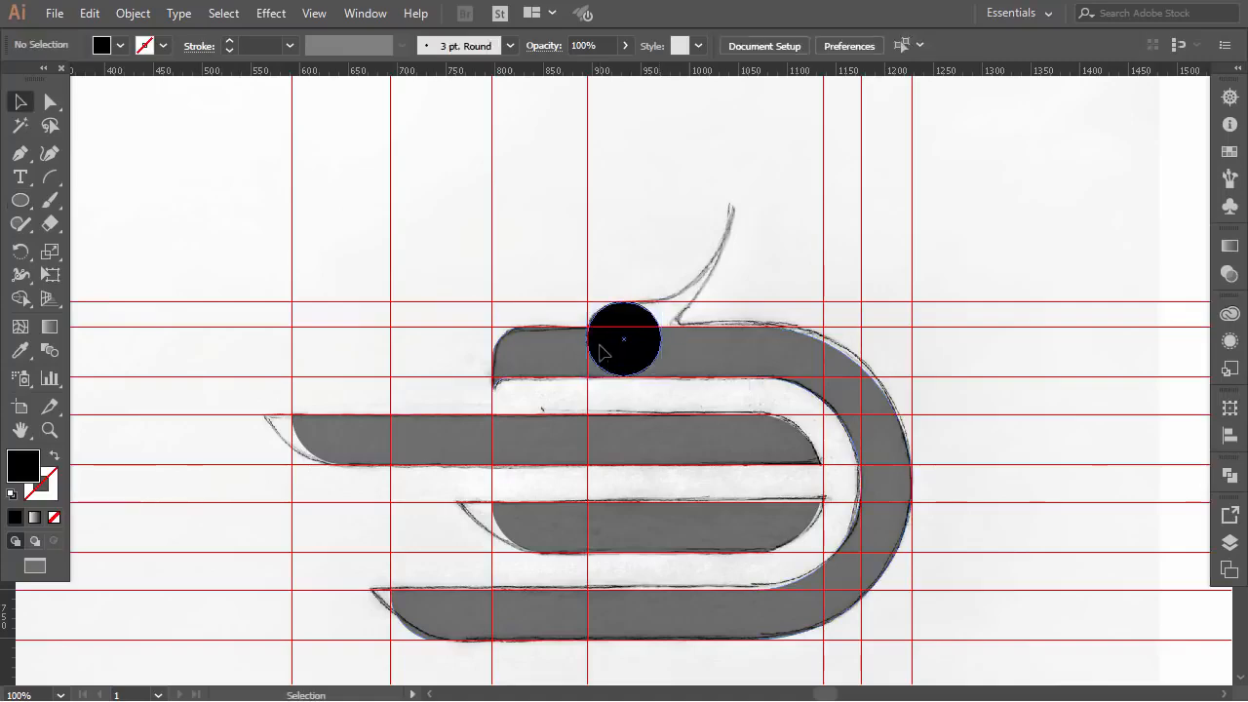
# Unite the head circle with the logo group using Pathfinder and deselect the result.
pyautogui.click(601, 353)
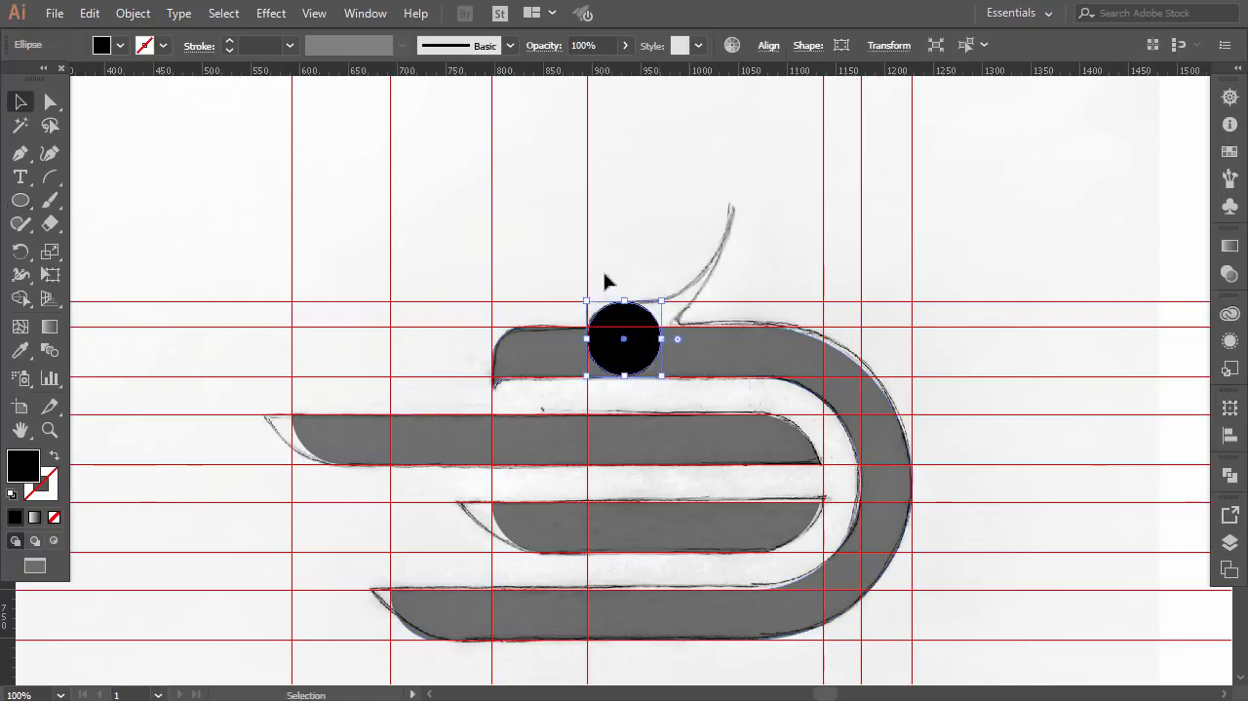
pyautogui.keyDown('shift'); pyautogui.click(657, 404); pyautogui.keyUp('shift')
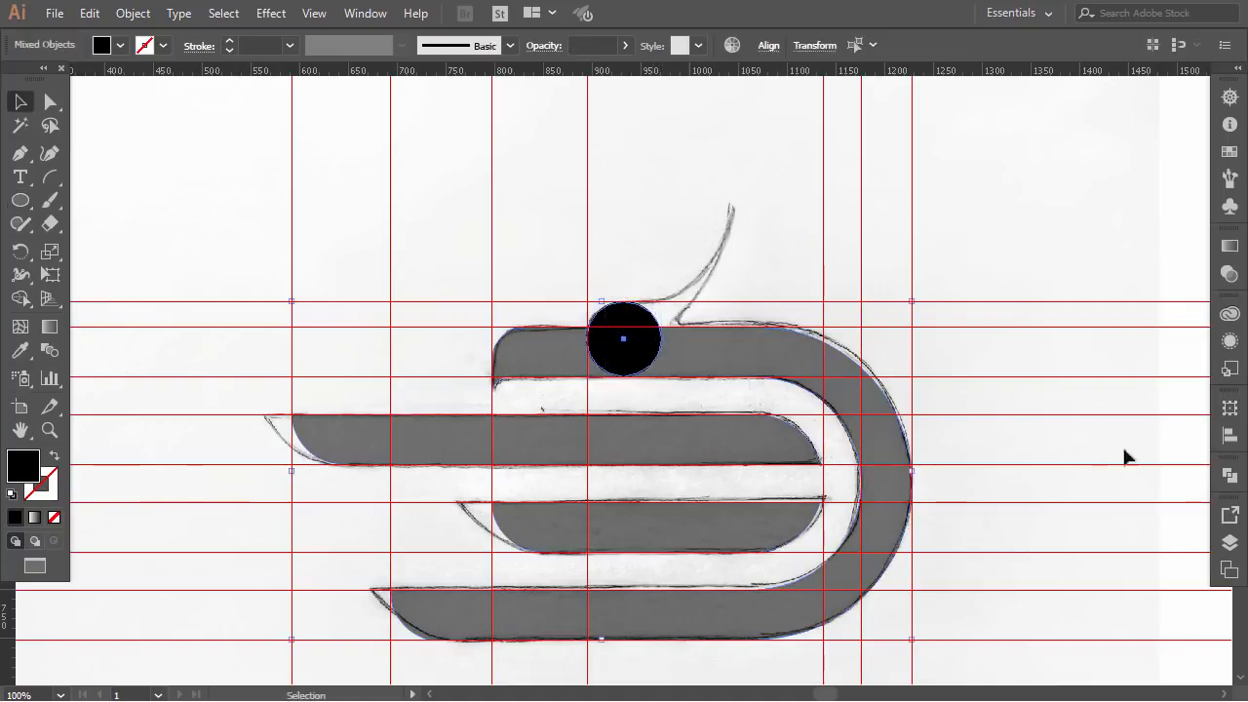
pyautogui.click(1229, 477)
pyautogui.click(1009, 518)
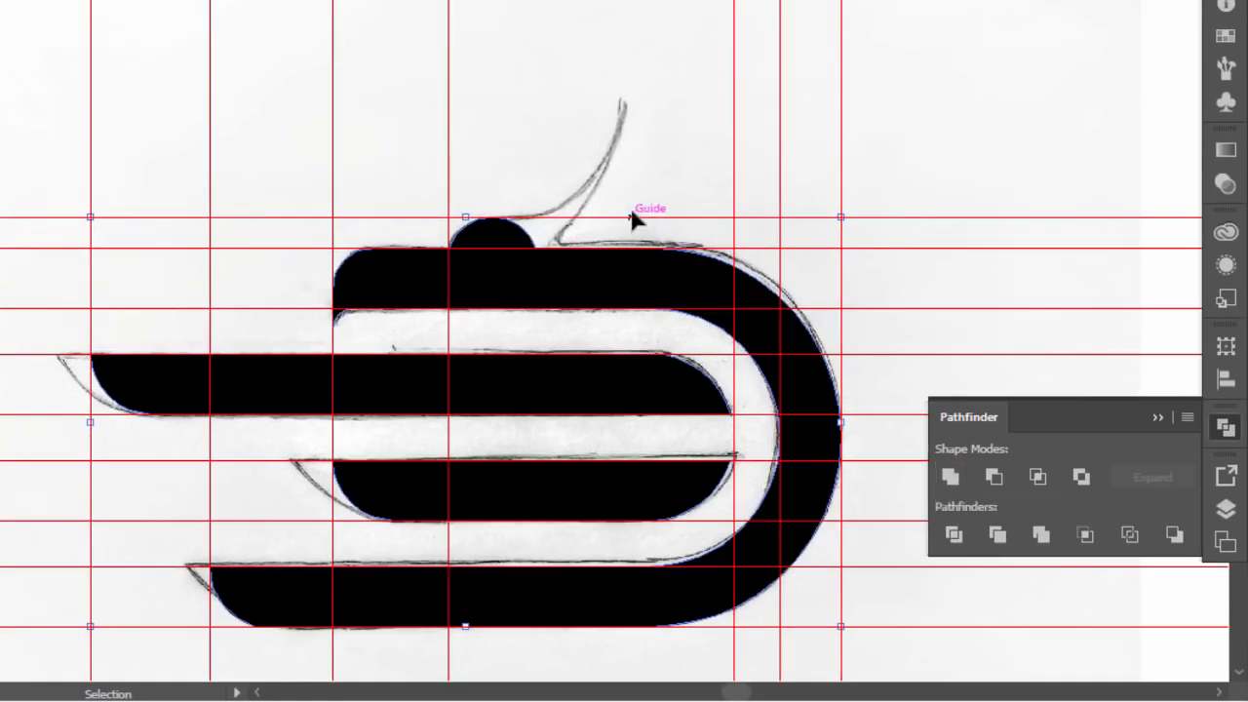
pyautogui.click(1041, 363)
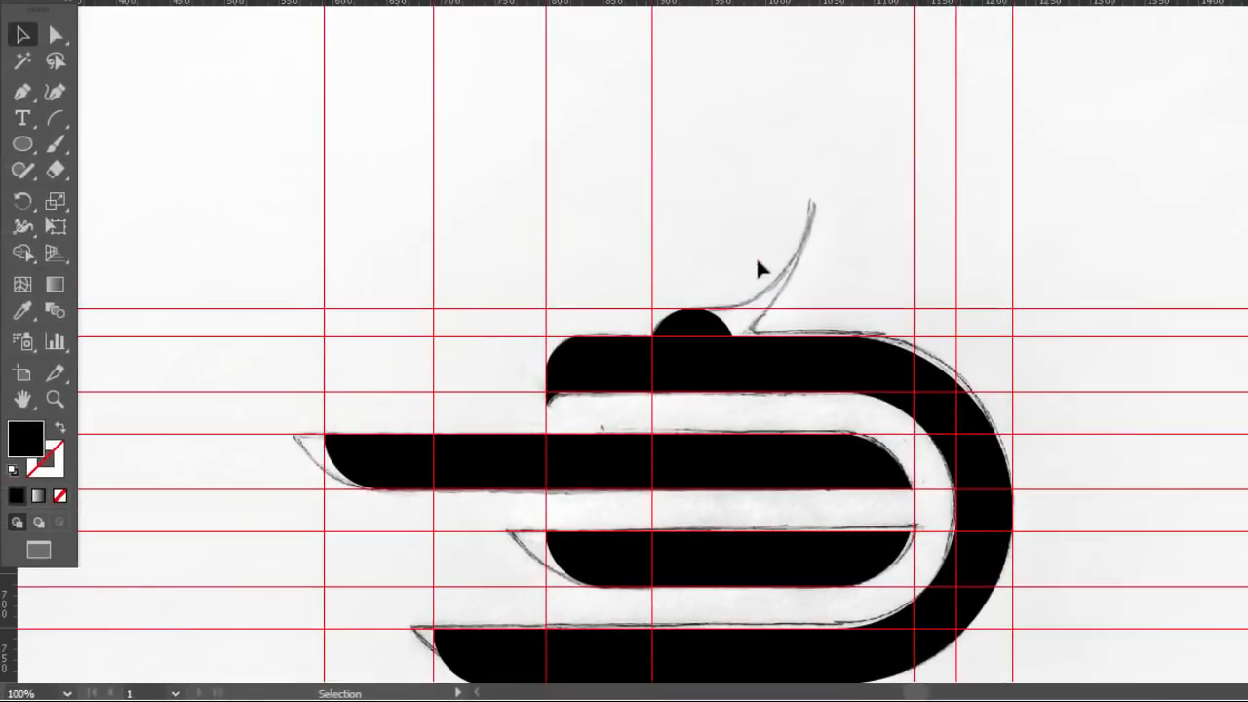
# Lower the opacity of the united logo group so the sketch's head and beak lines show through.
pyautogui.scroll(1, 783, 292)
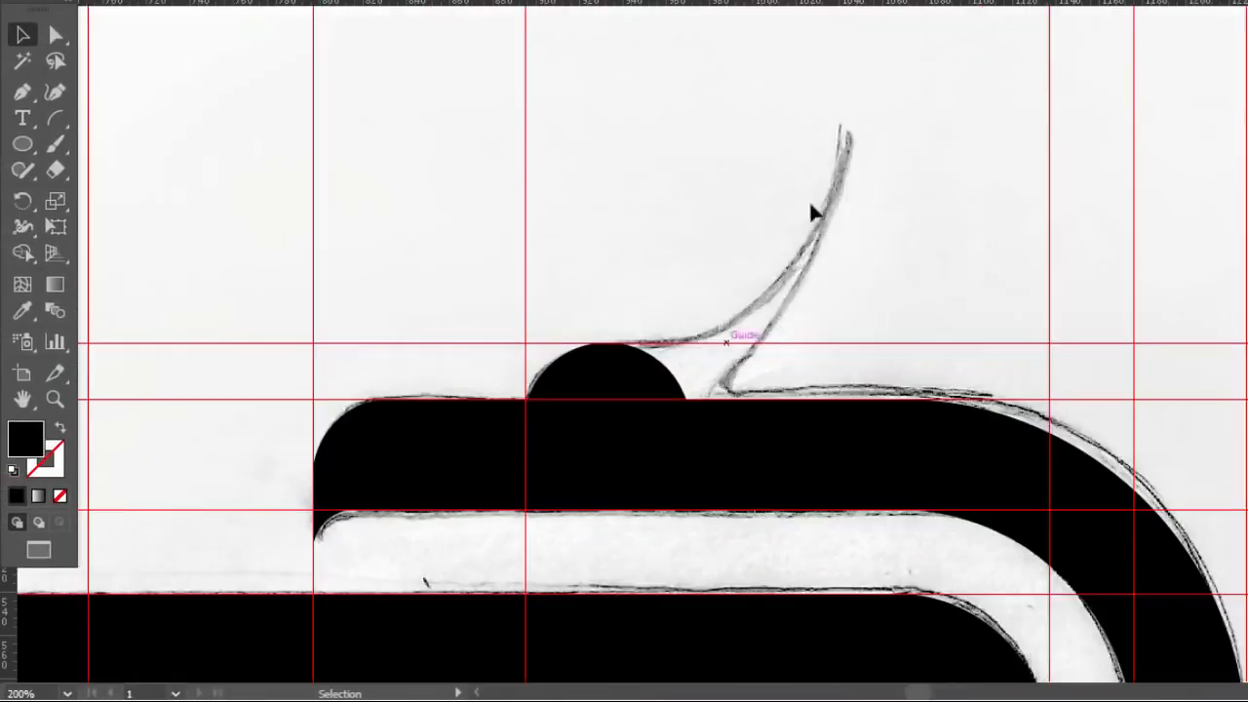
pyautogui.scroll(-1, 685, 380)
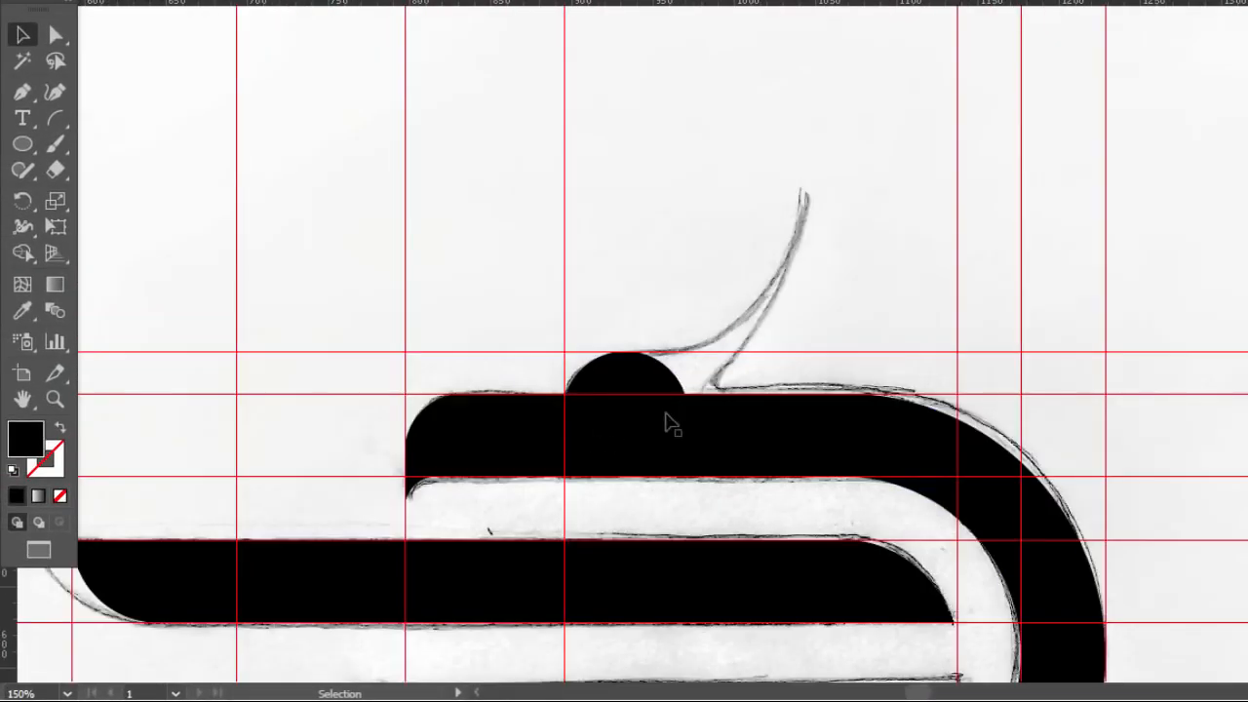
pyautogui.click(671, 423)
pyautogui.click(699, 0)
pyautogui.click(647, 2)
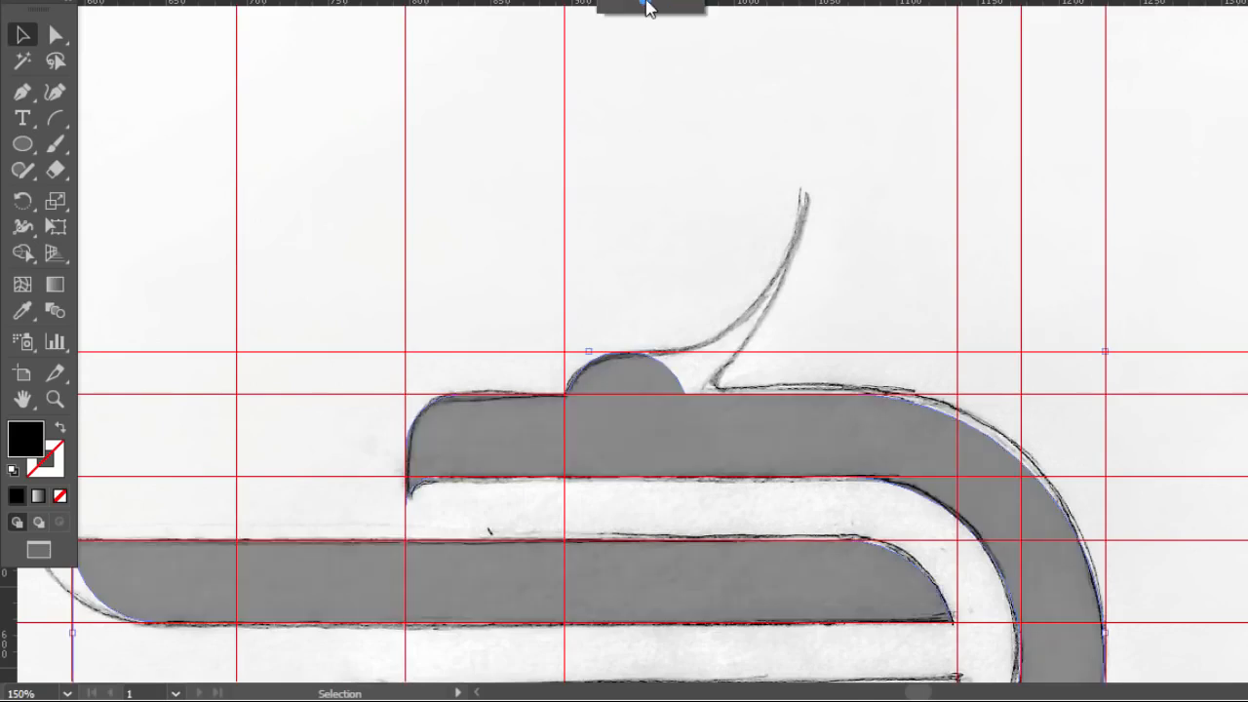
pyautogui.moveTo(645, 2); pyautogui.dragTo(640, 7)
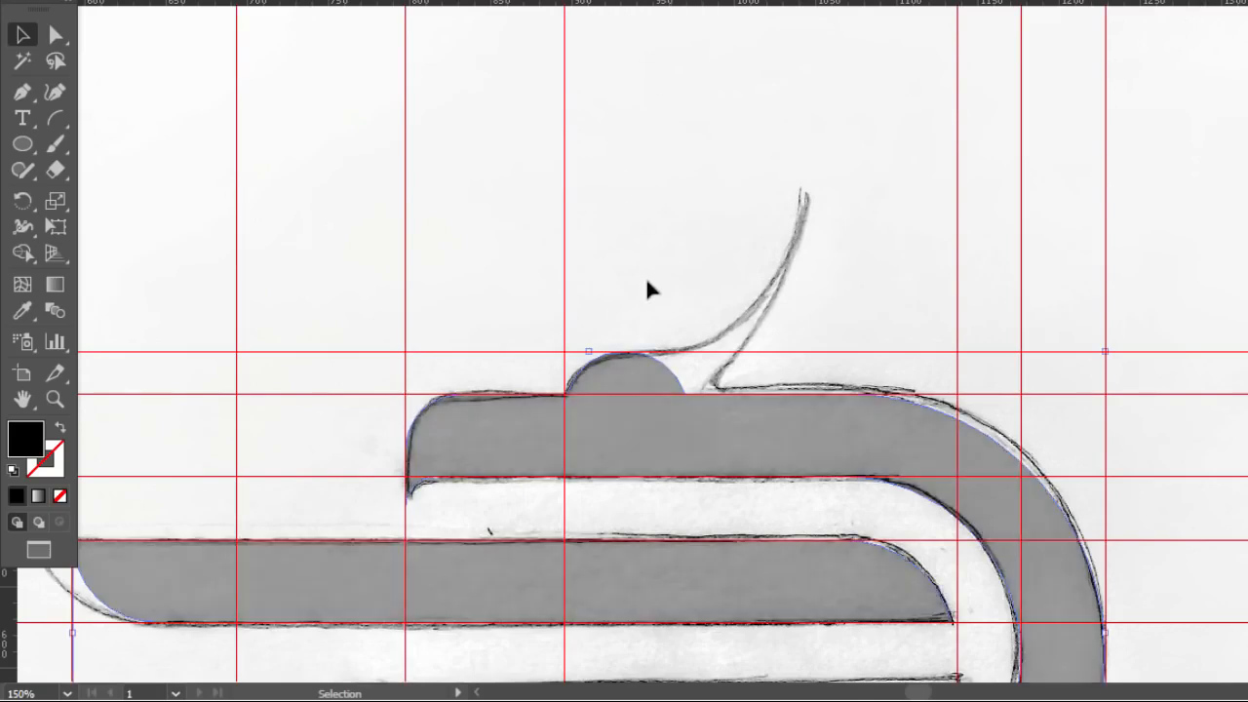
# Draw a large circle above the head with a black stroke and no fill, and move its right side onto the sketched beak curve.
pyautogui.scroll(5, 645, 277)
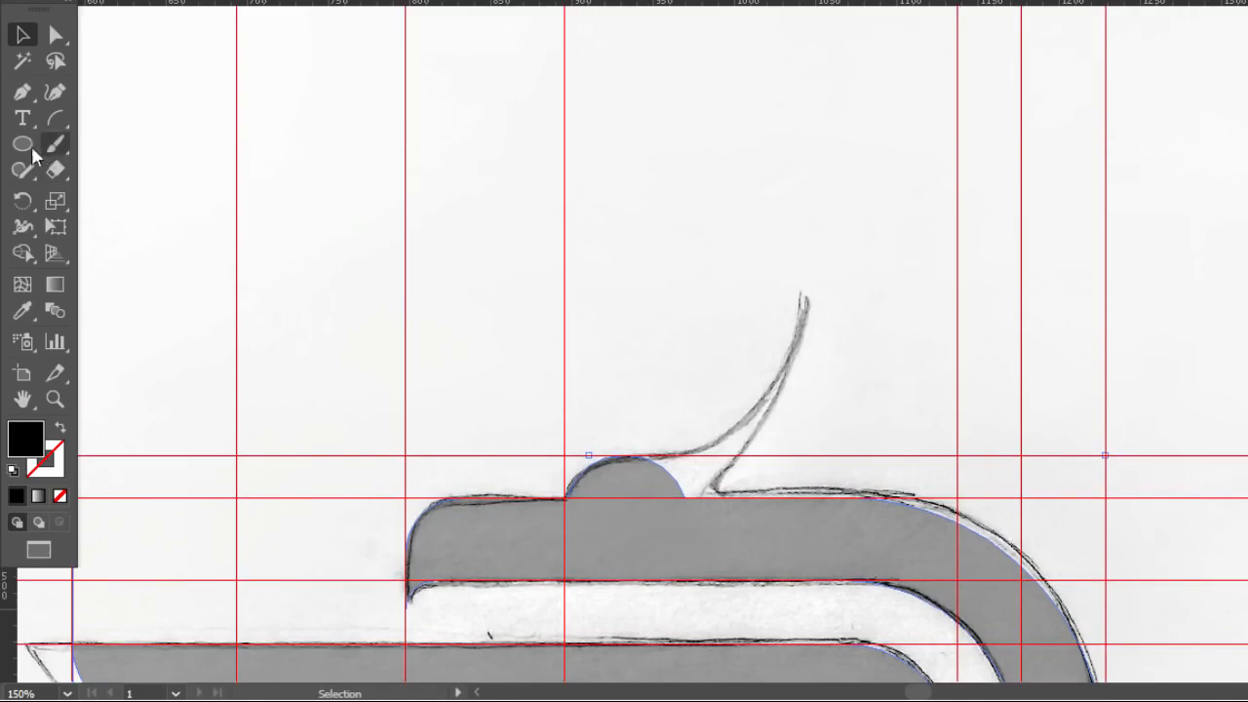
pyautogui.click(32, 147)
pyautogui.moveTo(486, 274); pyautogui.dragTo(719, 349)
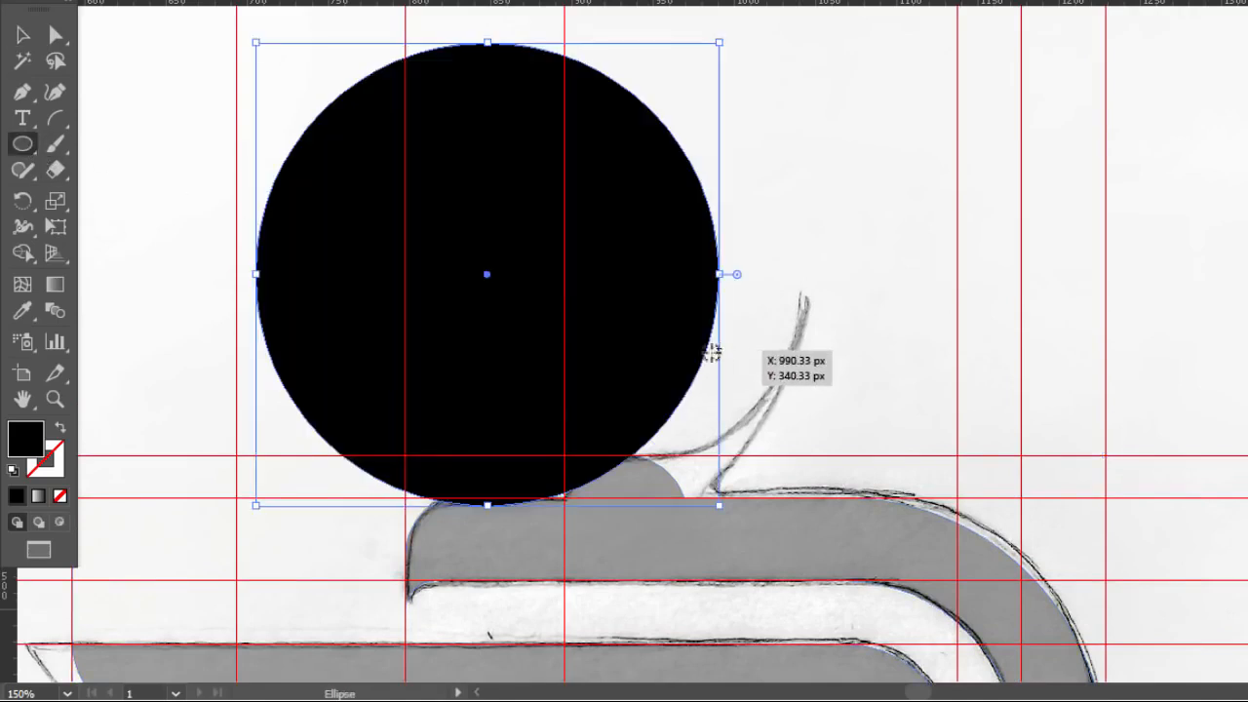
pyautogui.click(60, 429)
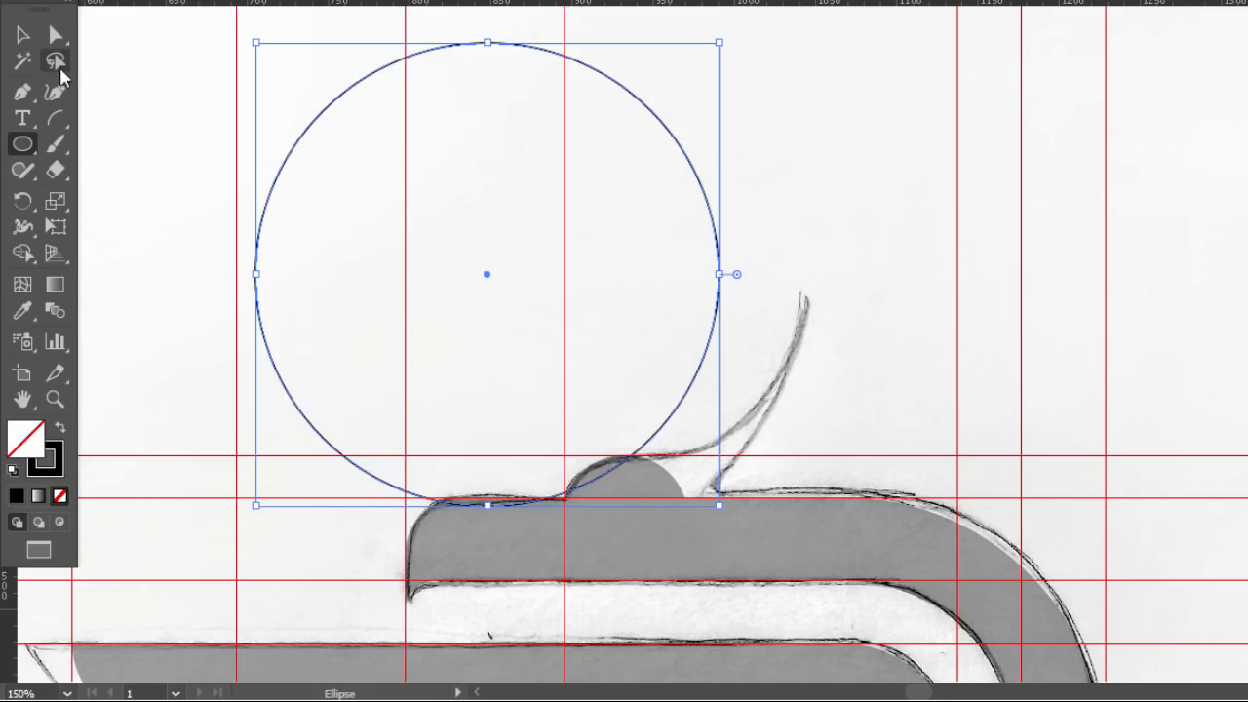
pyautogui.click(21, 39)
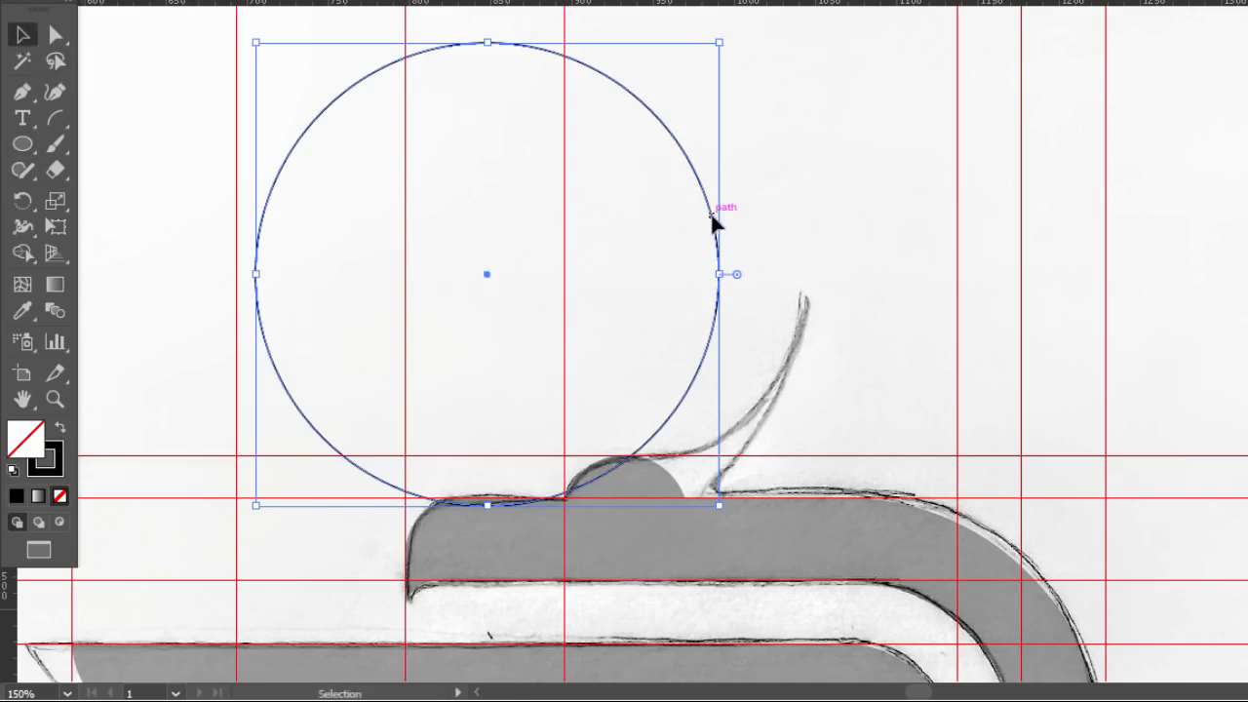
pyautogui.moveTo(718, 223); pyautogui.dragTo(800, 220)
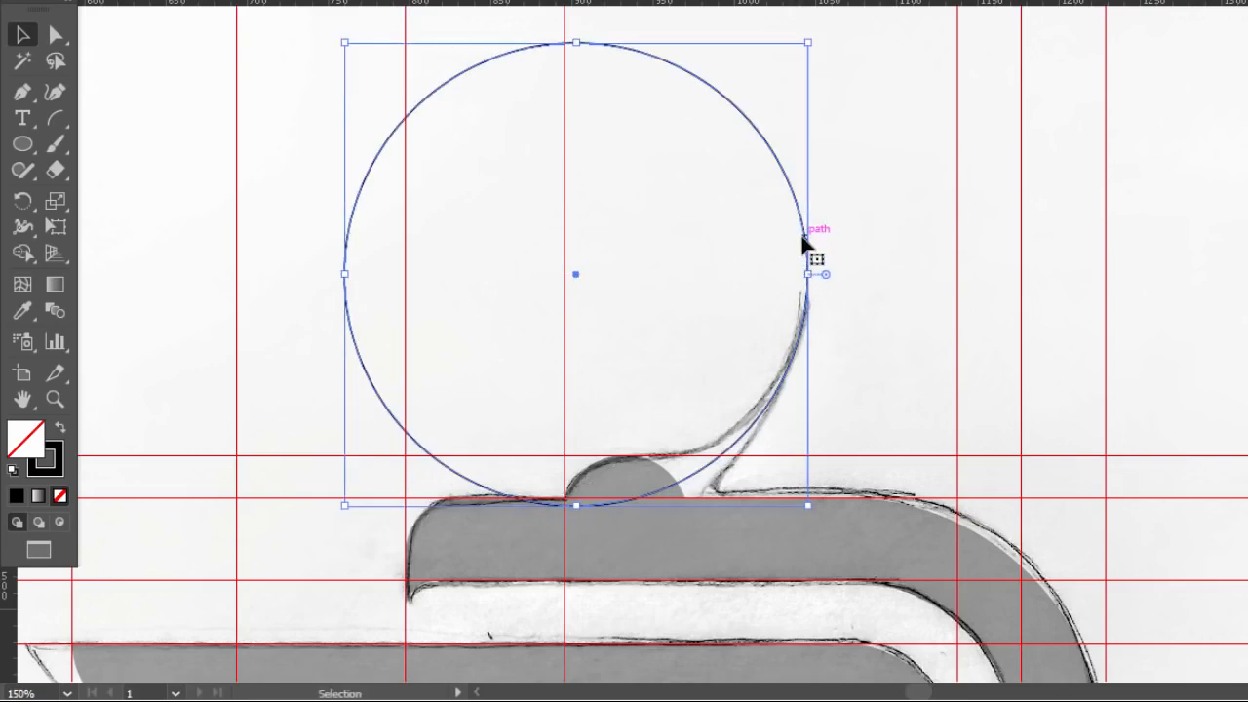
pyautogui.moveTo(804, 244); pyautogui.dragTo(807, 246)
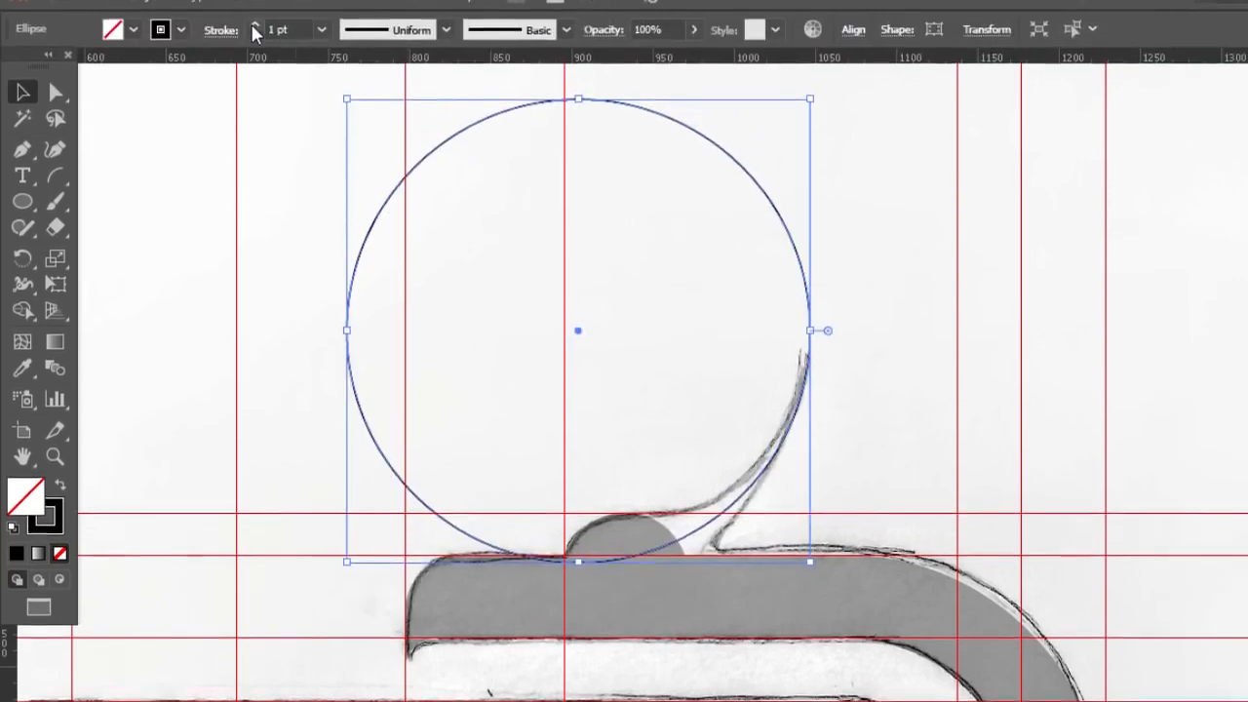
# Set the beak circle's stroke weight to 31 pt.
pyautogui.click(254, 46)
pyautogui.click(255, 46)
pyautogui.click(255, 46)
pyautogui.click(255, 45)
pyautogui.click(255, 46)
pyautogui.click(254, 46)
pyautogui.click(255, 46)
pyautogui.click(254, 45)
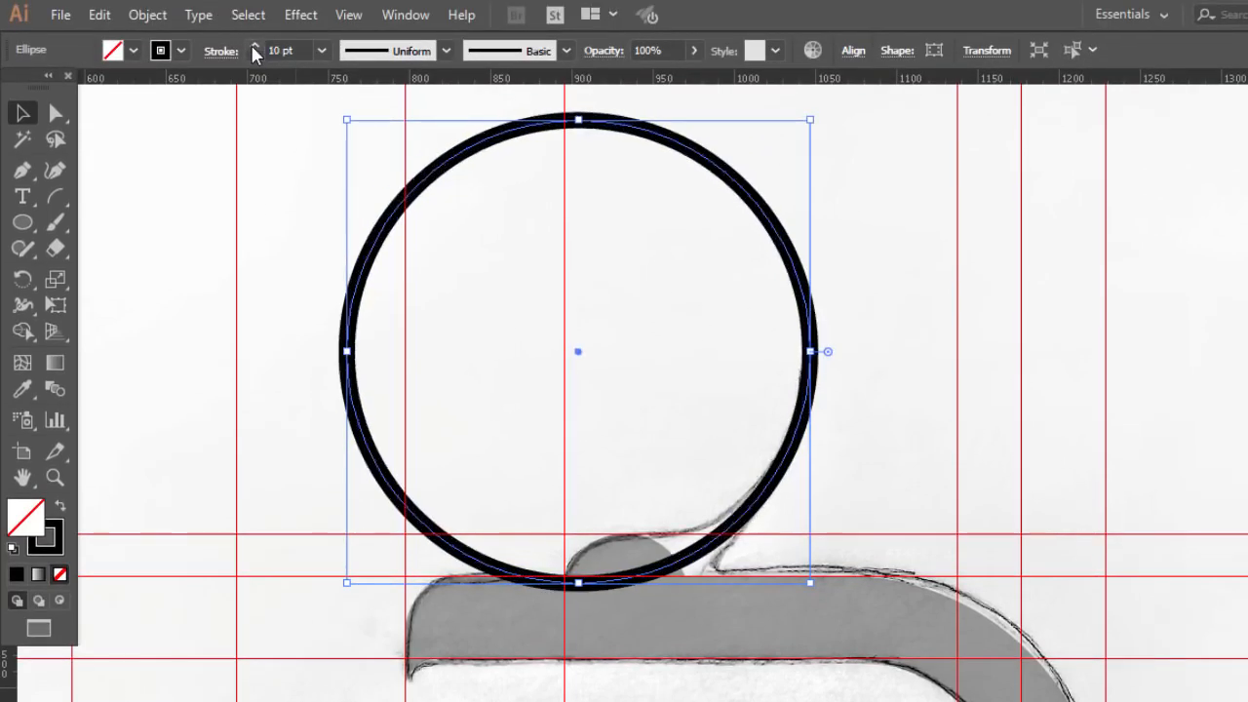
pyautogui.click(255, 46)
pyautogui.click(255, 46)
pyautogui.click(255, 46)
pyautogui.click(255, 46)
pyautogui.click(254, 46)
pyautogui.click(254, 46)
pyautogui.click(255, 46)
pyautogui.click(255, 46)
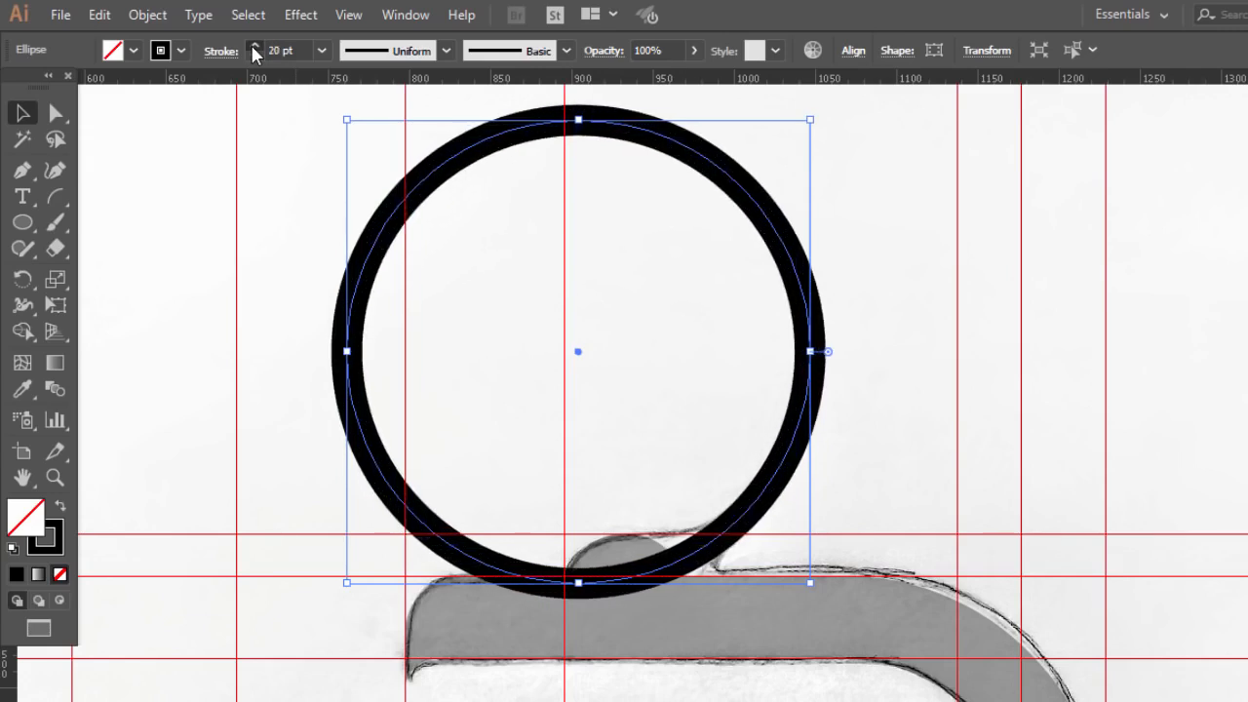
pyautogui.click(254, 46)
pyautogui.click(255, 45)
pyautogui.click(255, 46)
pyautogui.click(254, 46)
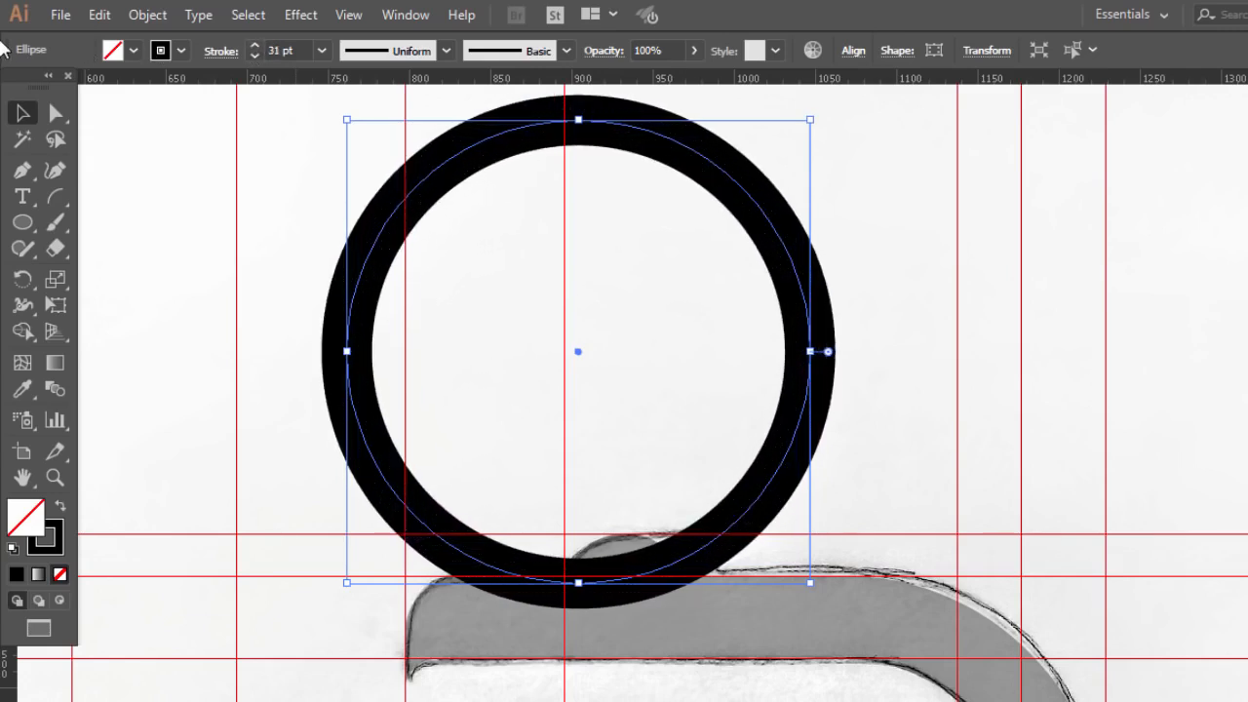
# Delete the circle's left and top anchor points, leaving only the lower-right quarter arc.
pyautogui.click(64, 115)
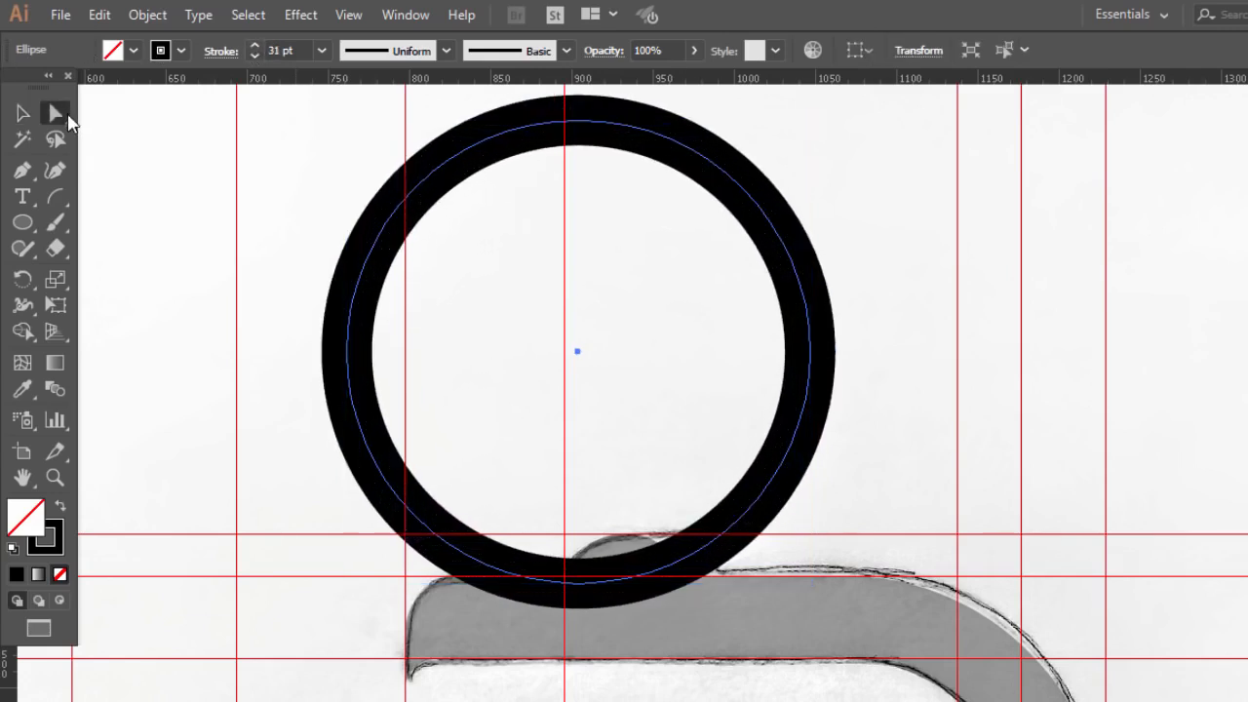
pyautogui.click(347, 351)
pyautogui.press('Delete')
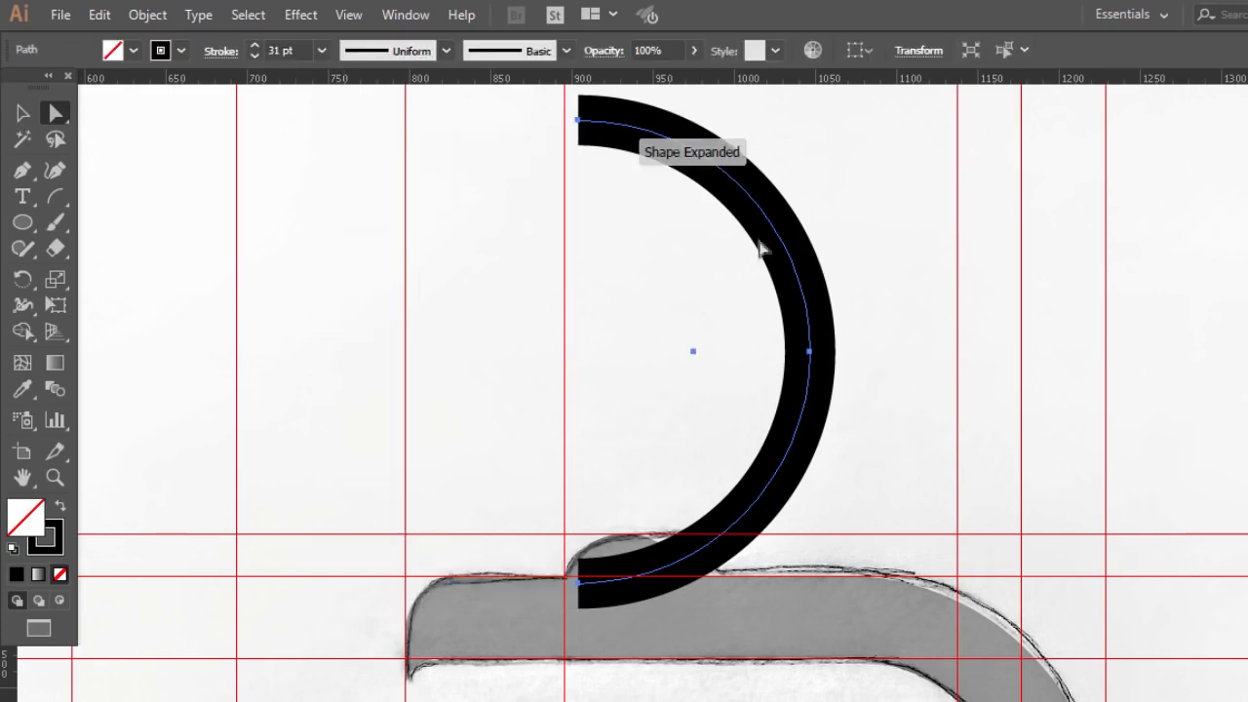
pyautogui.click(578, 120)
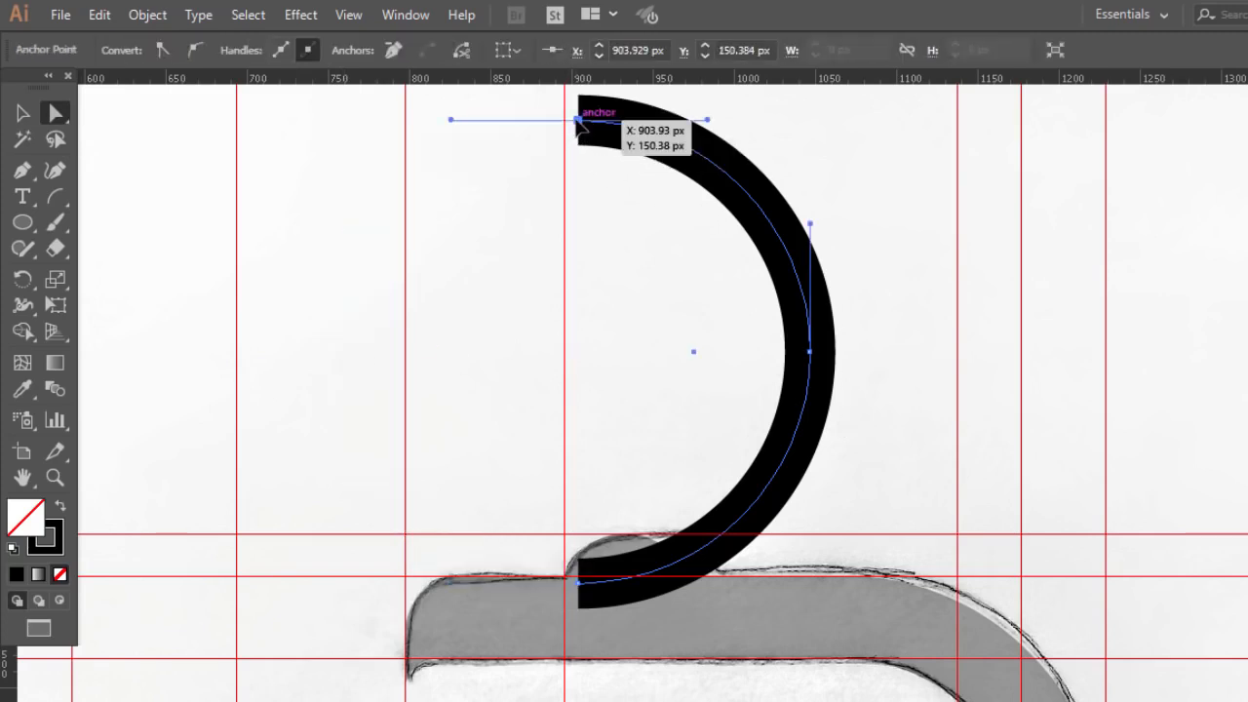
pyautogui.press('Delete')
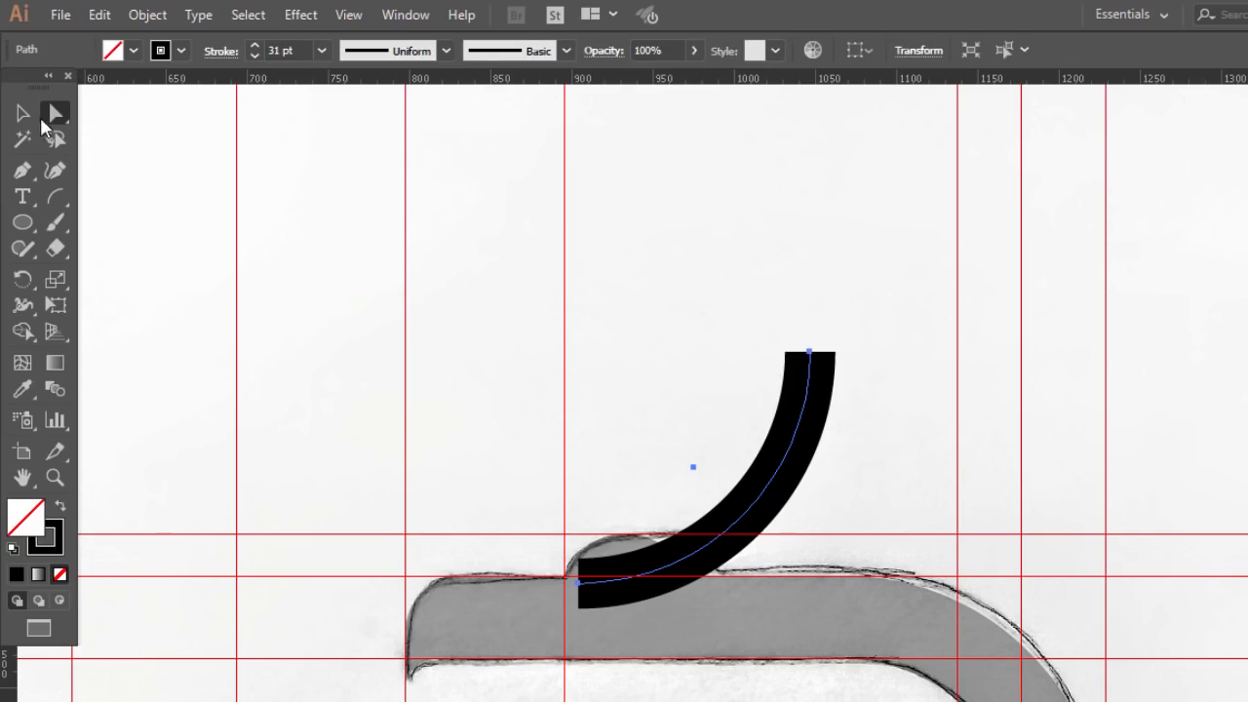
# Lower the quarter arc's opacity to 62%.
pyautogui.press('v')
pyautogui.click(696, 53)
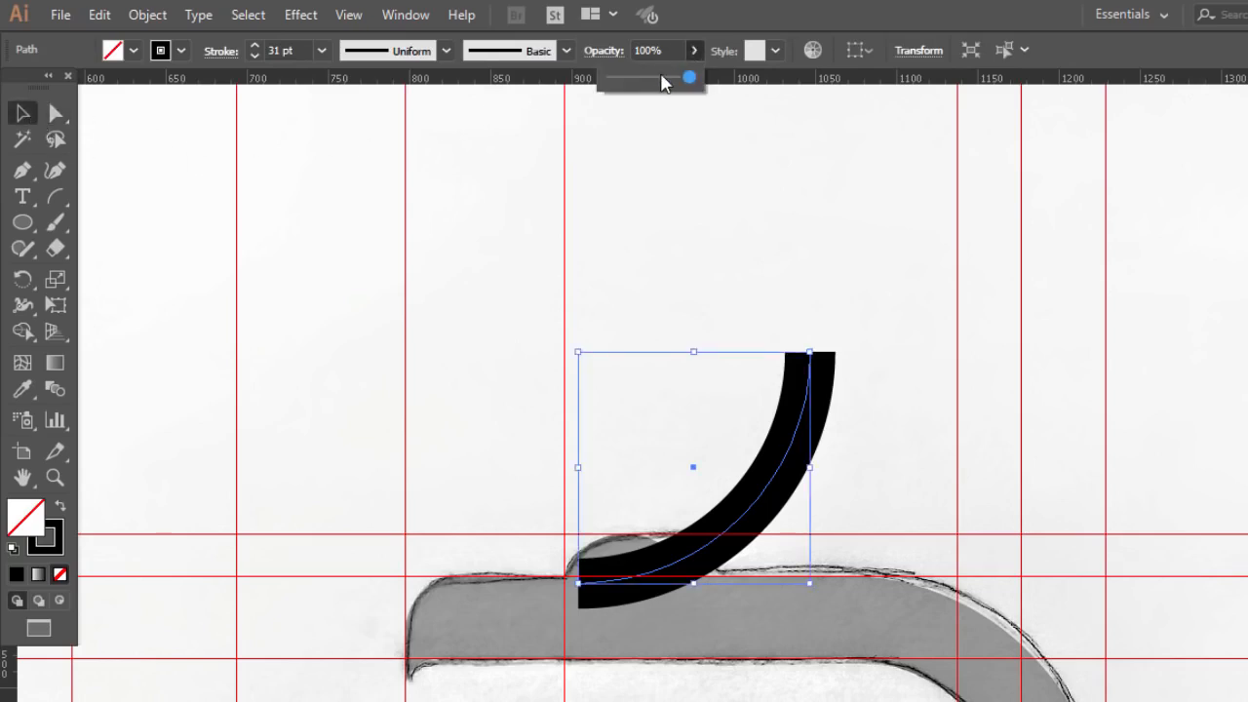
pyautogui.moveTo(690, 77); pyautogui.dragTo(661, 78)
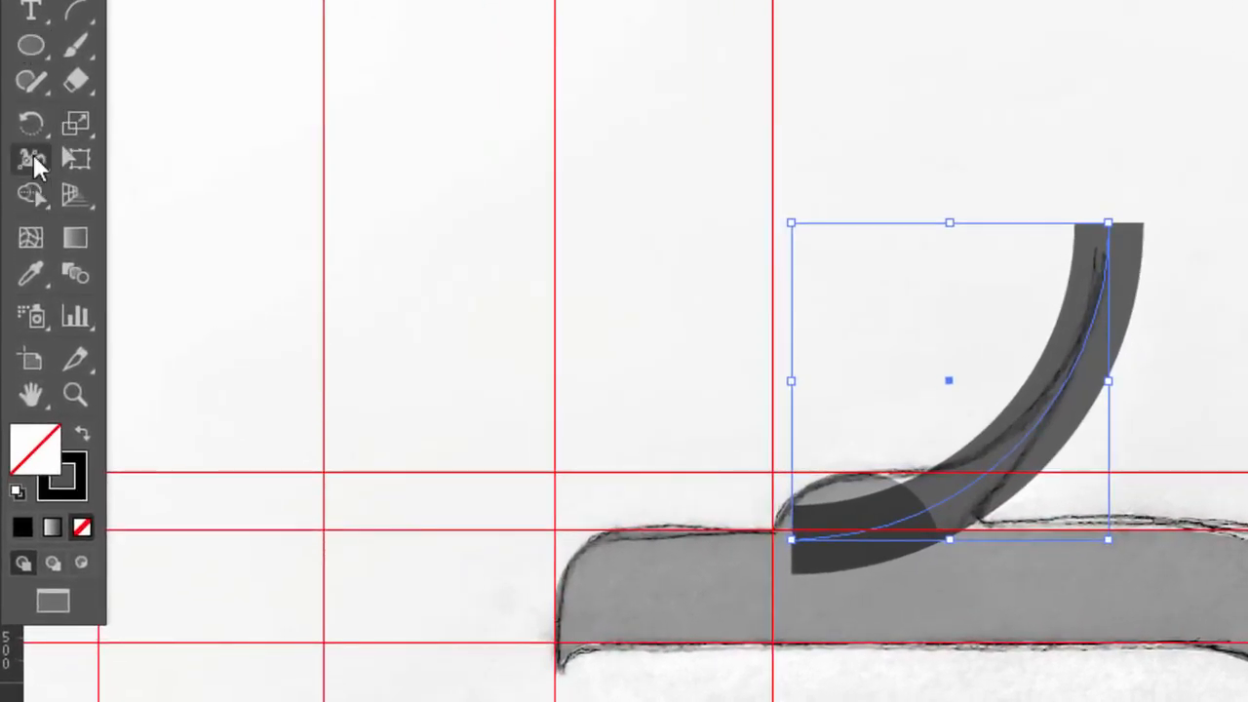
# Taper the arc's upper end to a sharp point with the Width tool and deselect it.
pyautogui.moveTo(34, 158); pyautogui.dragTo(182, 163)
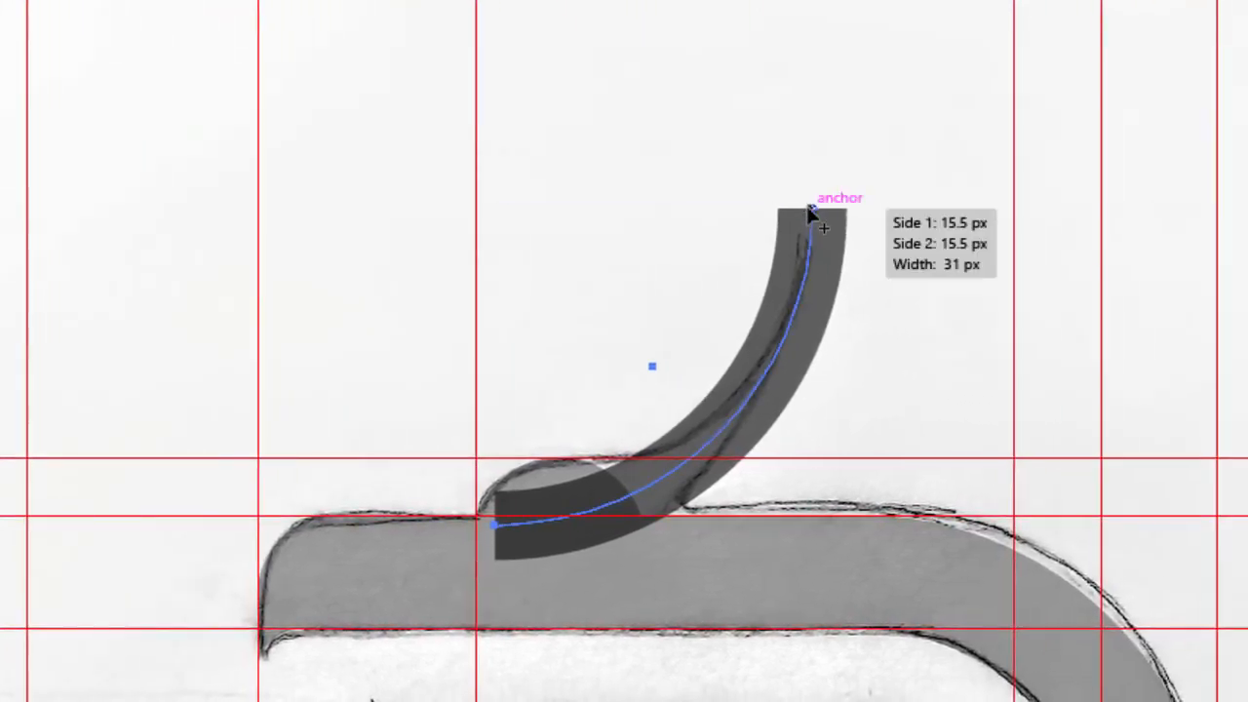
pyautogui.moveTo(810, 209); pyautogui.dragTo(813, 210)
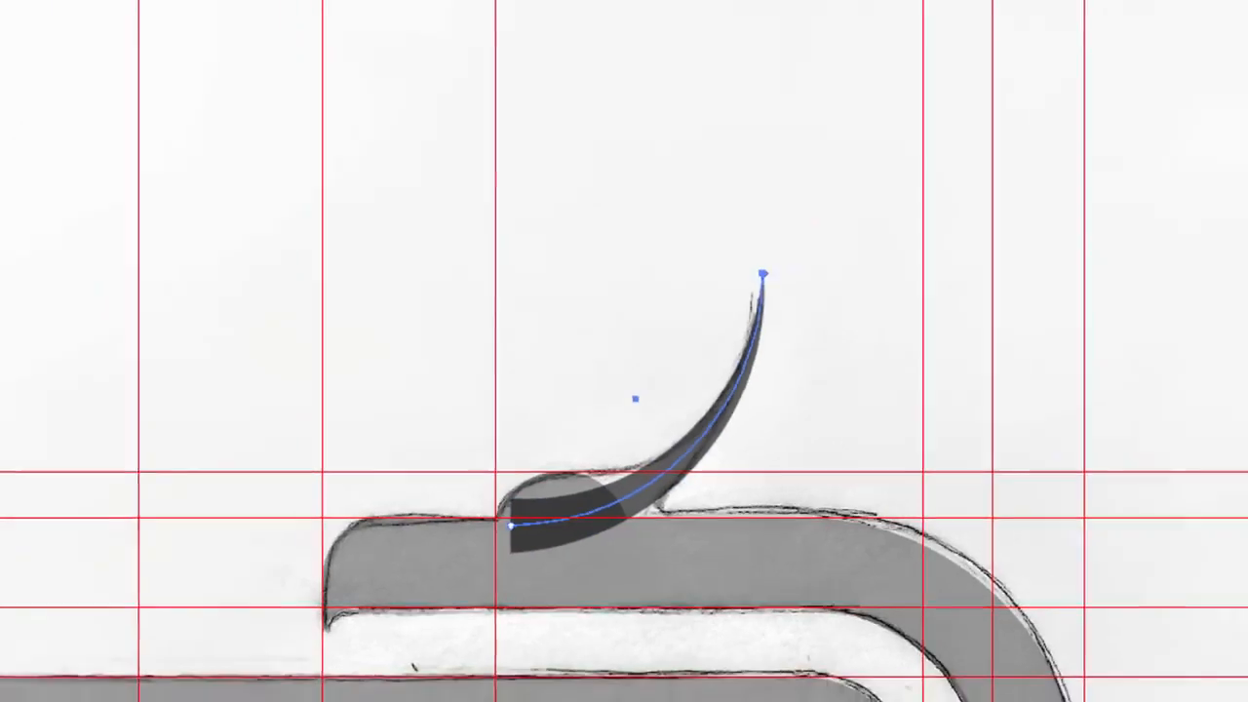
pyautogui.press('v')
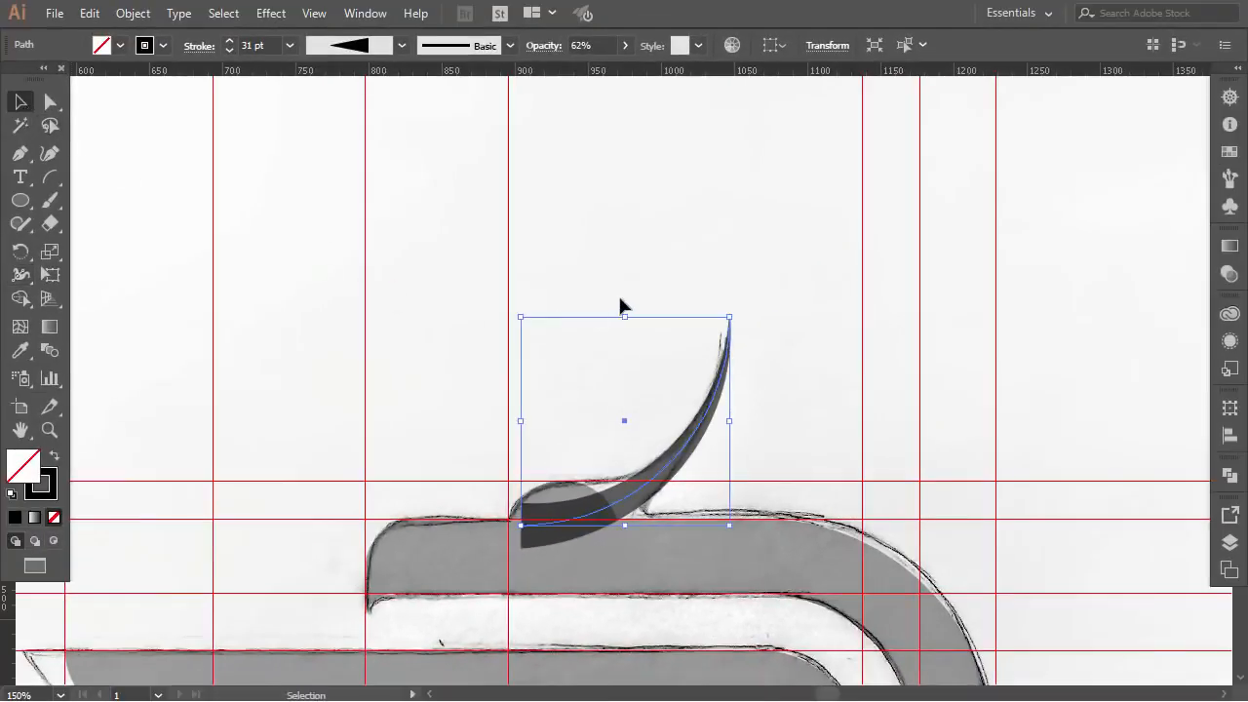
pyautogui.click(621, 302)
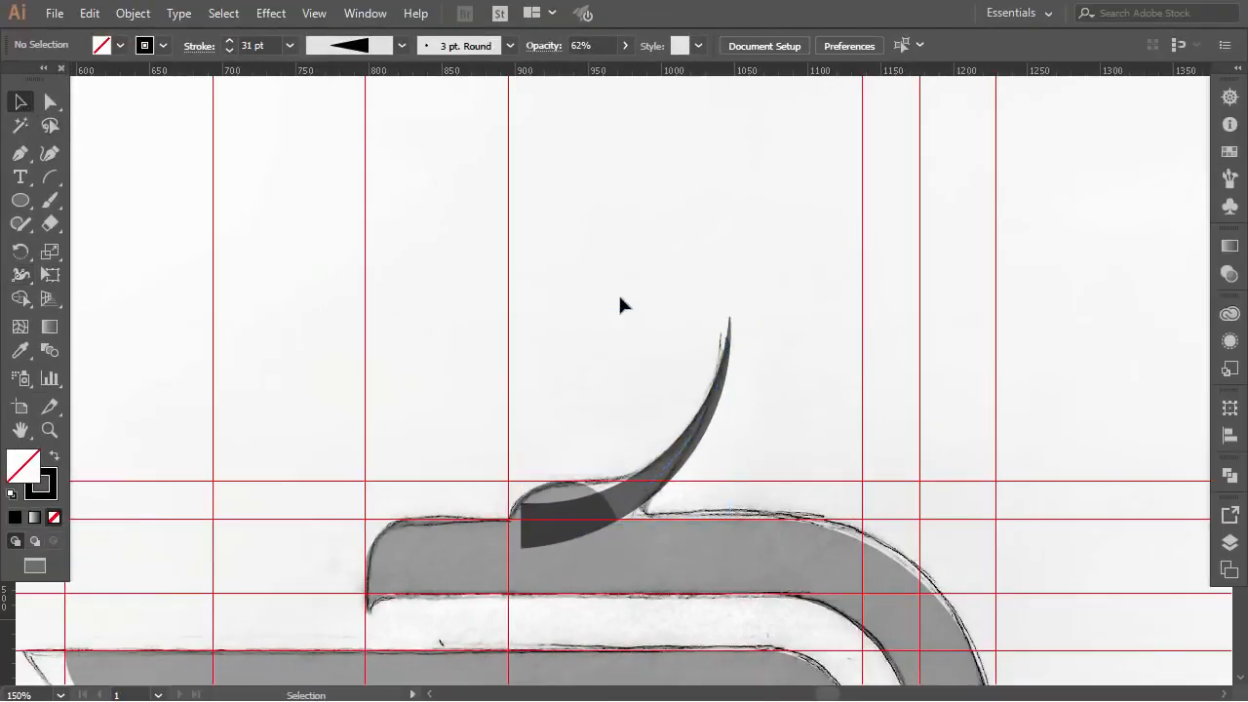
# Move the tapered arc so its upper edge continues smoothly from the top of the head circle at the uppermost guide.
pyautogui.moveTo(609, 515); pyautogui.dragTo(636, 497)
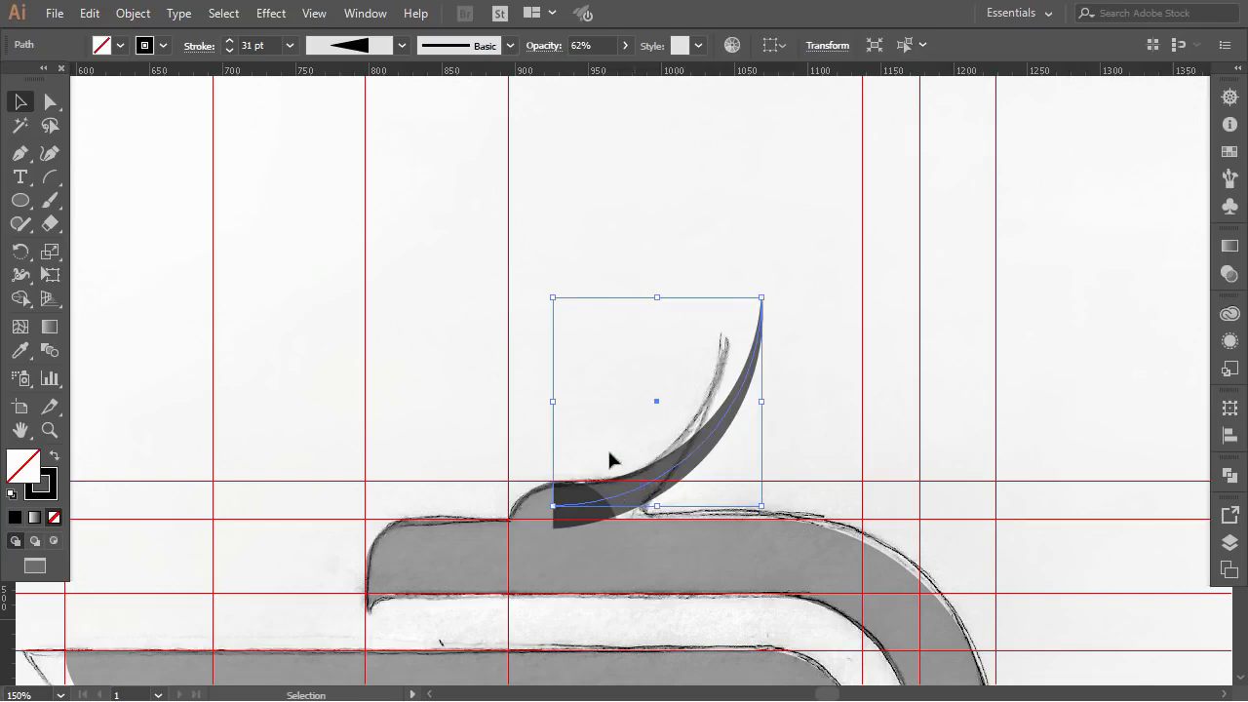
pyautogui.scroll(4, 591, 458)
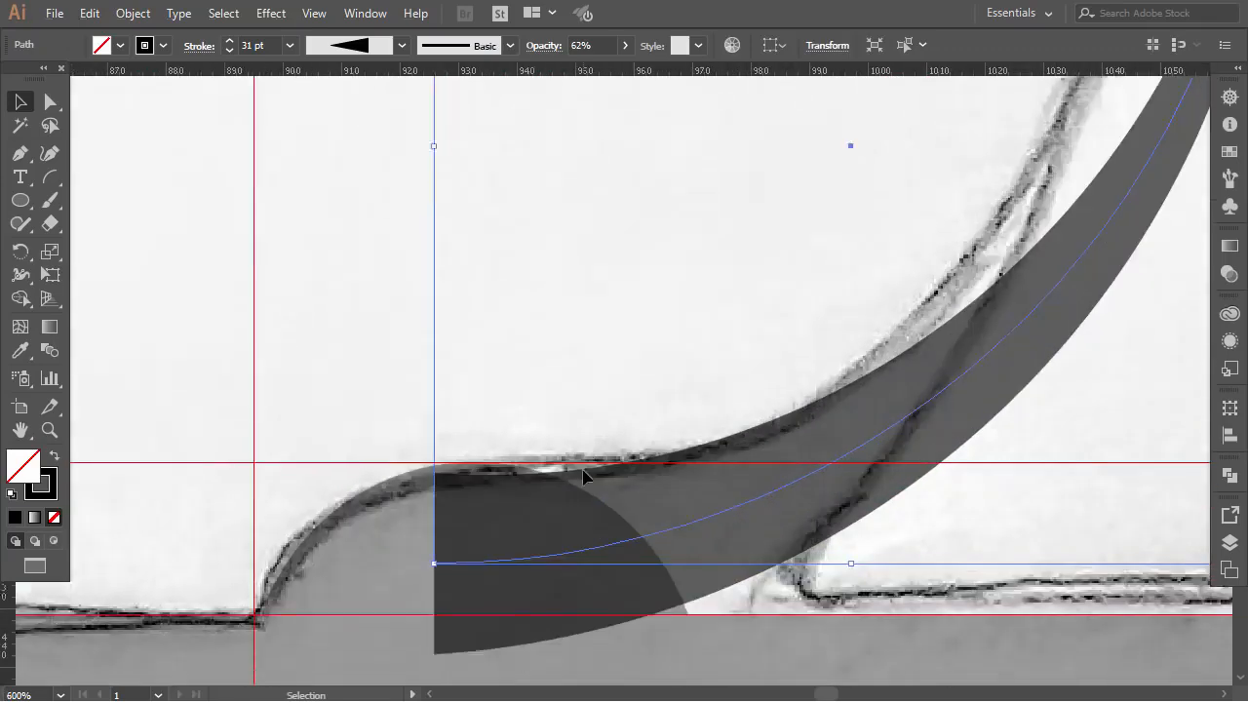
pyautogui.scroll(-1, 584, 477)
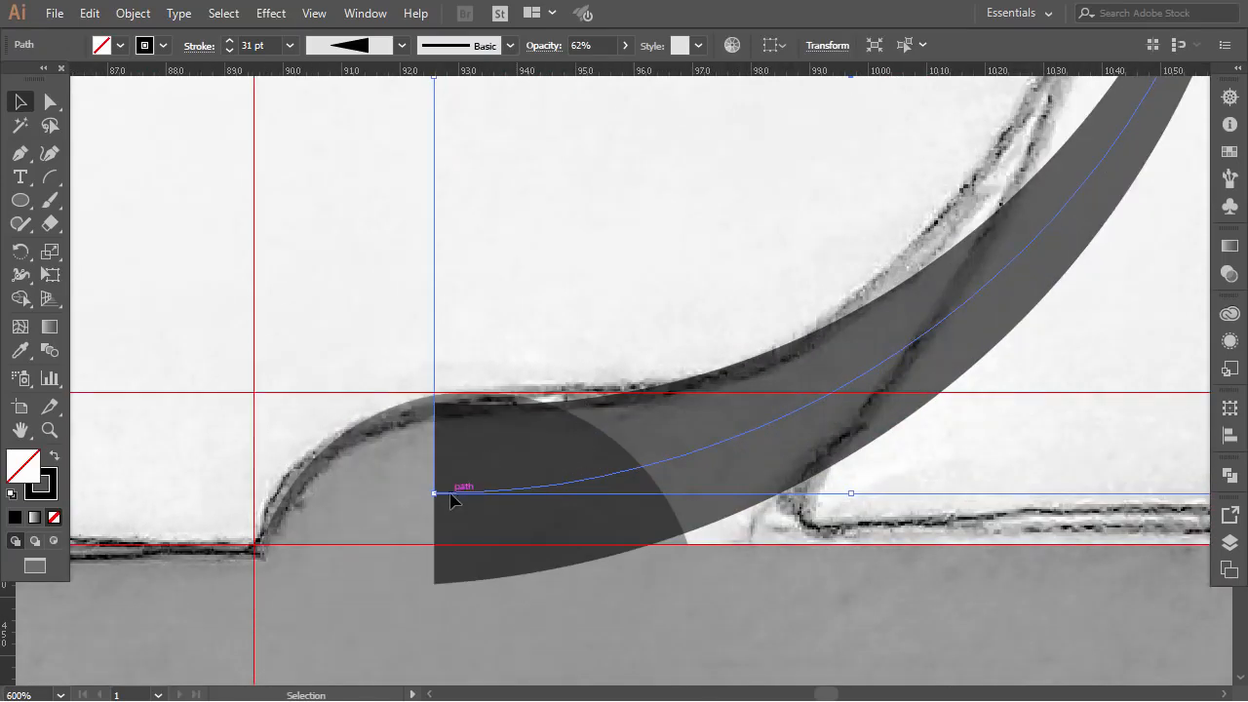
pyautogui.moveTo(452, 499); pyautogui.dragTo(482, 490)
pyautogui.click(524, 365)
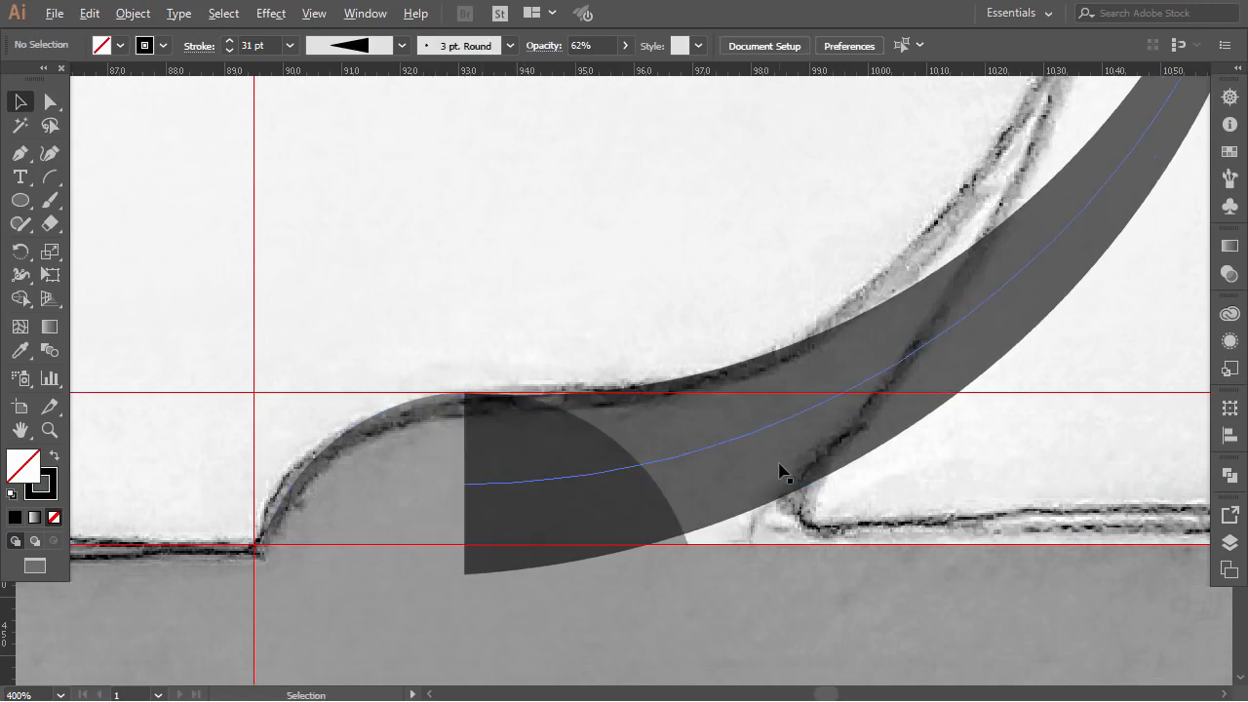
# Expand the appearance of the tapered beak arc into a filled shape.
pyautogui.scroll(-2, 780, 473)
pyautogui.click(877, 395)
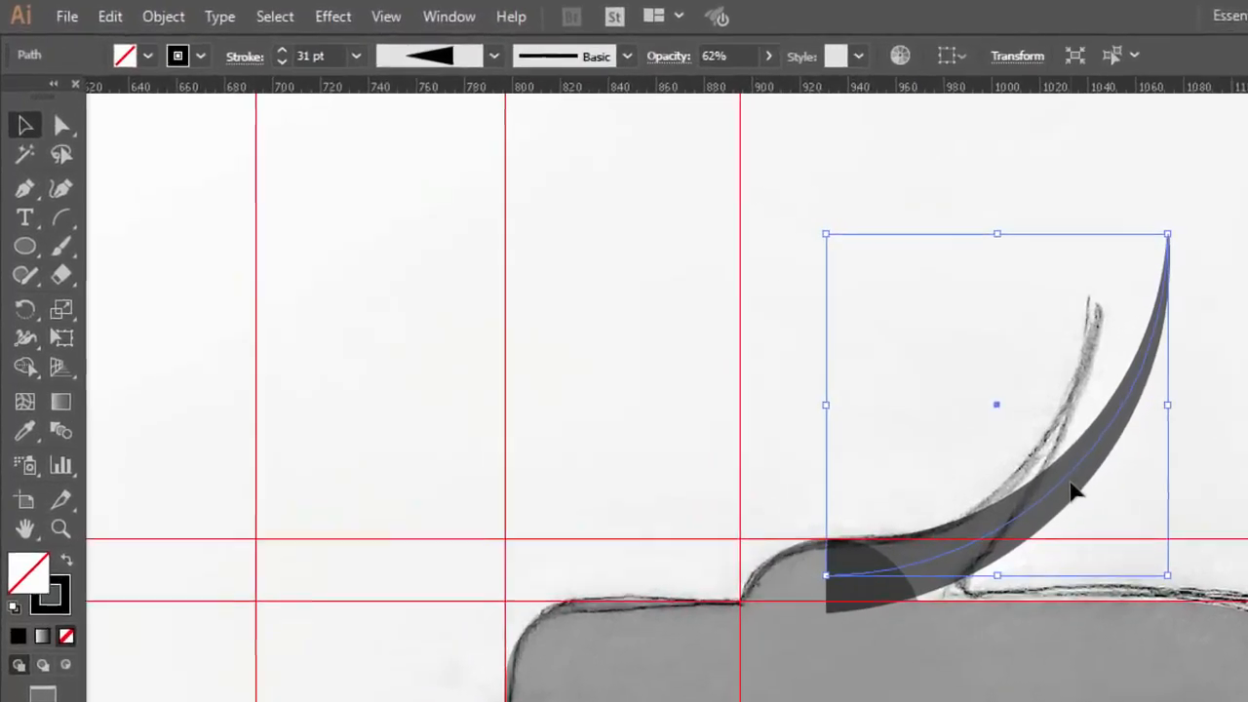
pyautogui.click(176, 18)
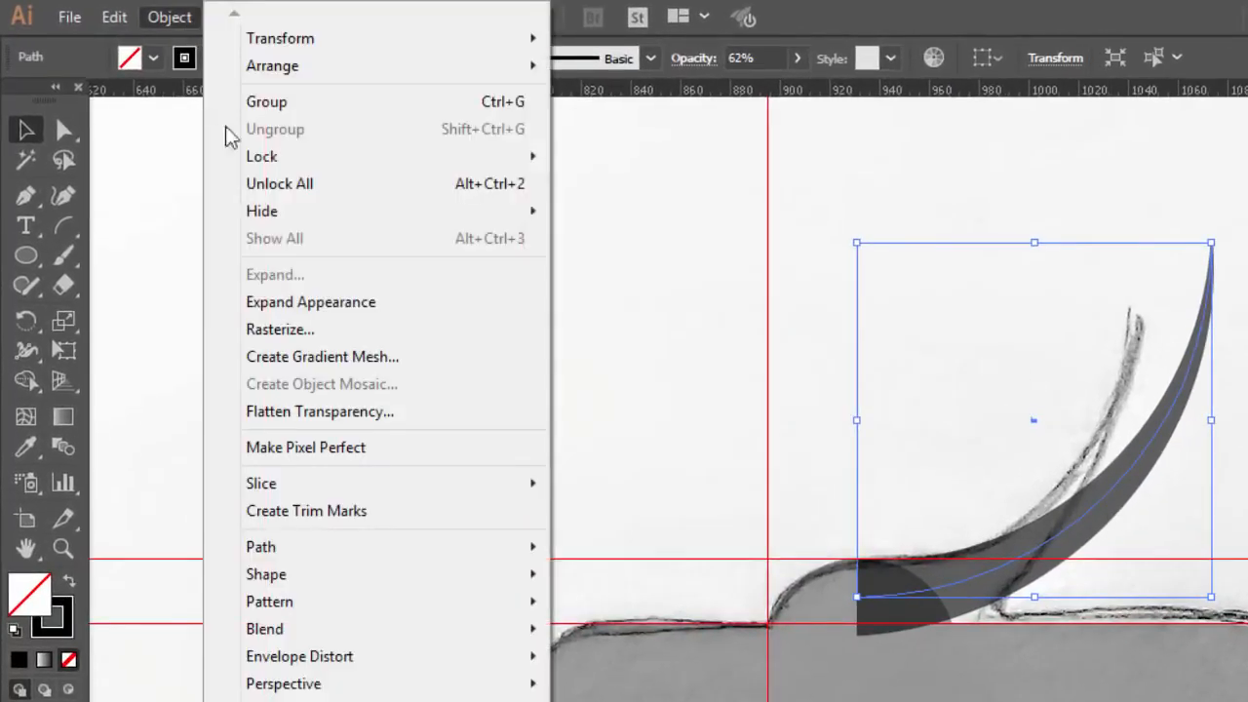
pyautogui.click(338, 304)
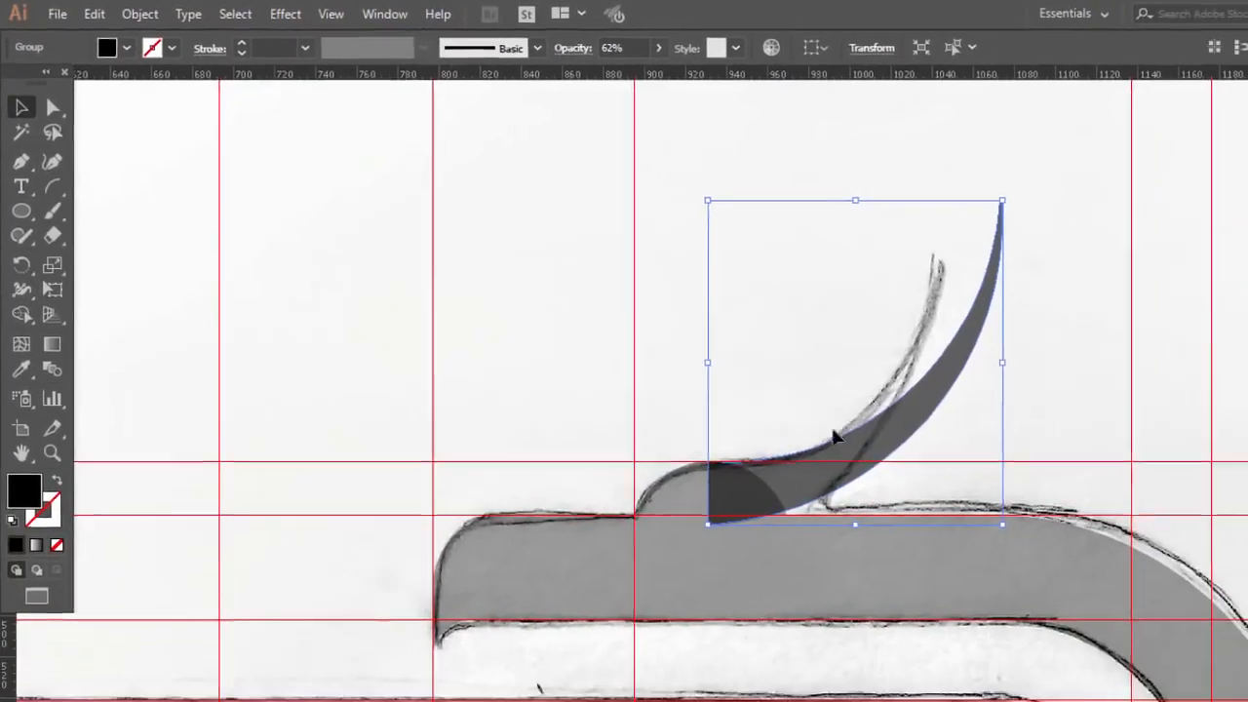
# Sample the logo body's appearance onto the expanded beak with the Eyedropper and lower the beak's opacity to 42%.
pyautogui.click(20, 368)
pyautogui.click(523, 538)
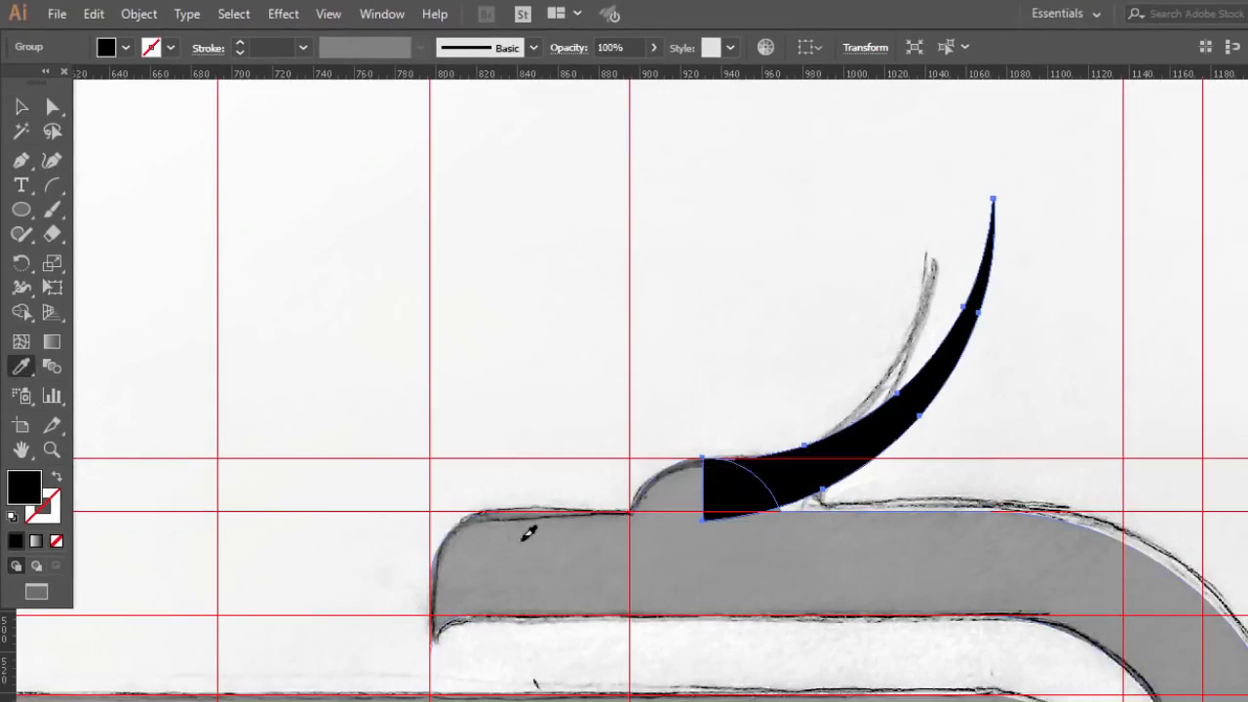
pyautogui.press('v')
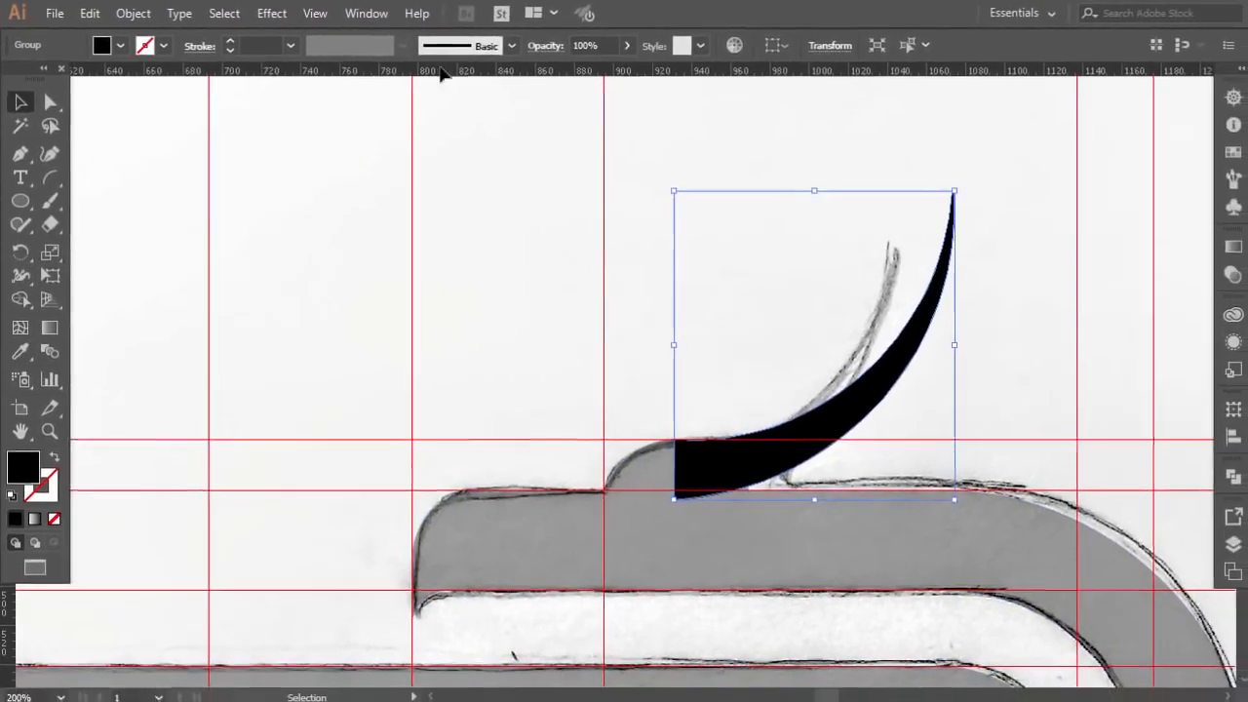
pyautogui.click(622, 46)
pyautogui.click(581, 70)
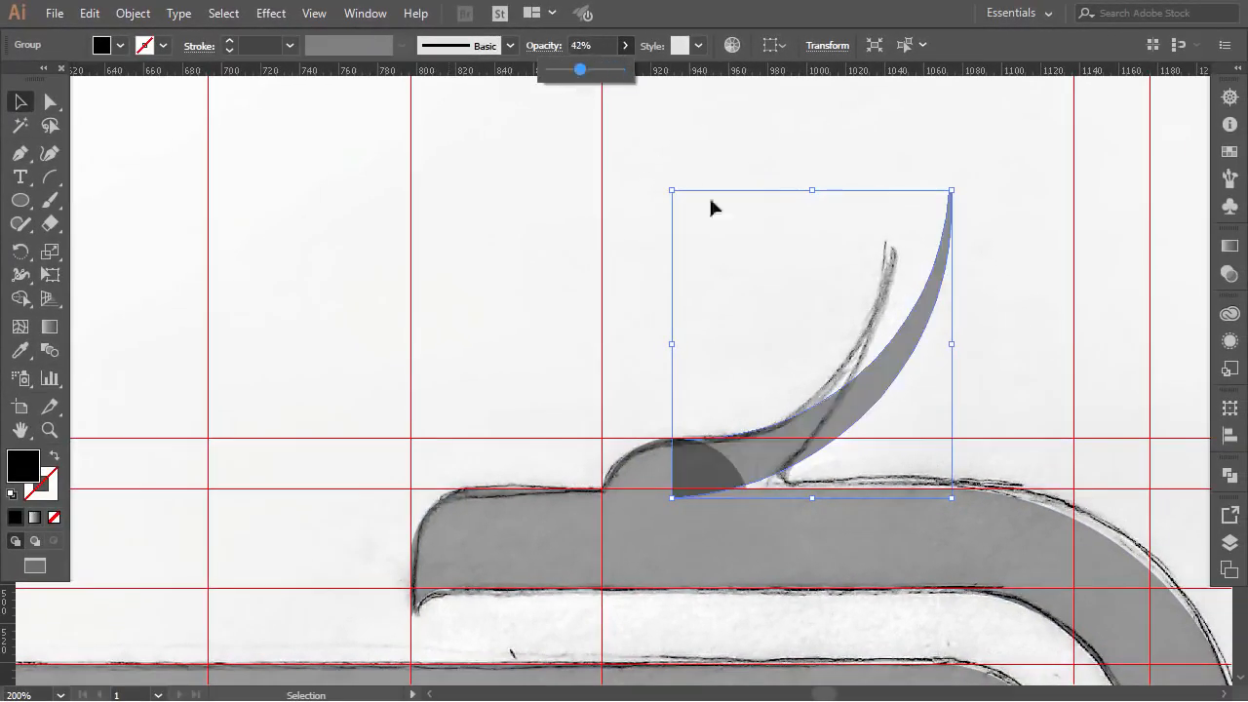
pyautogui.hotkey('ctrl', '-')
pyautogui.hotkey('ctrl', '-')
pyautogui.hotkey('ctrl', '-')
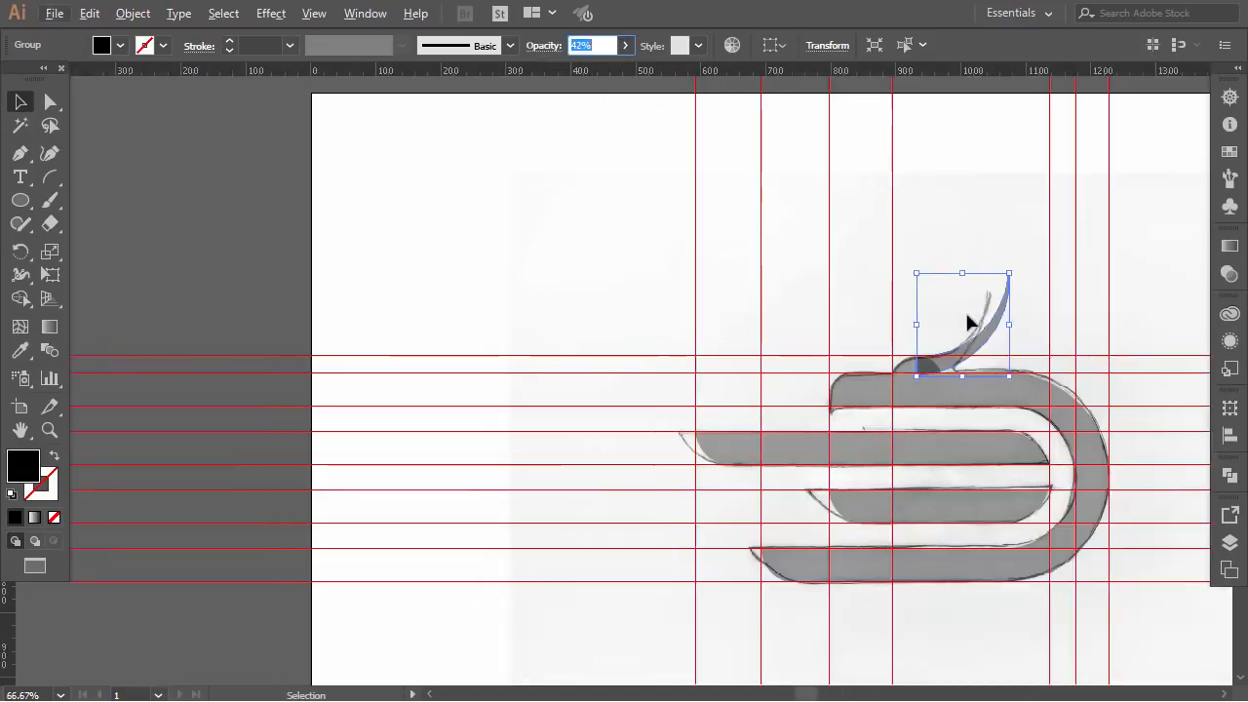
pyautogui.keyDown('alt'); pyautogui.scroll(1, 890, 375); pyautogui.keyUp('alt')
pyautogui.scroll(-2, 878, 371)
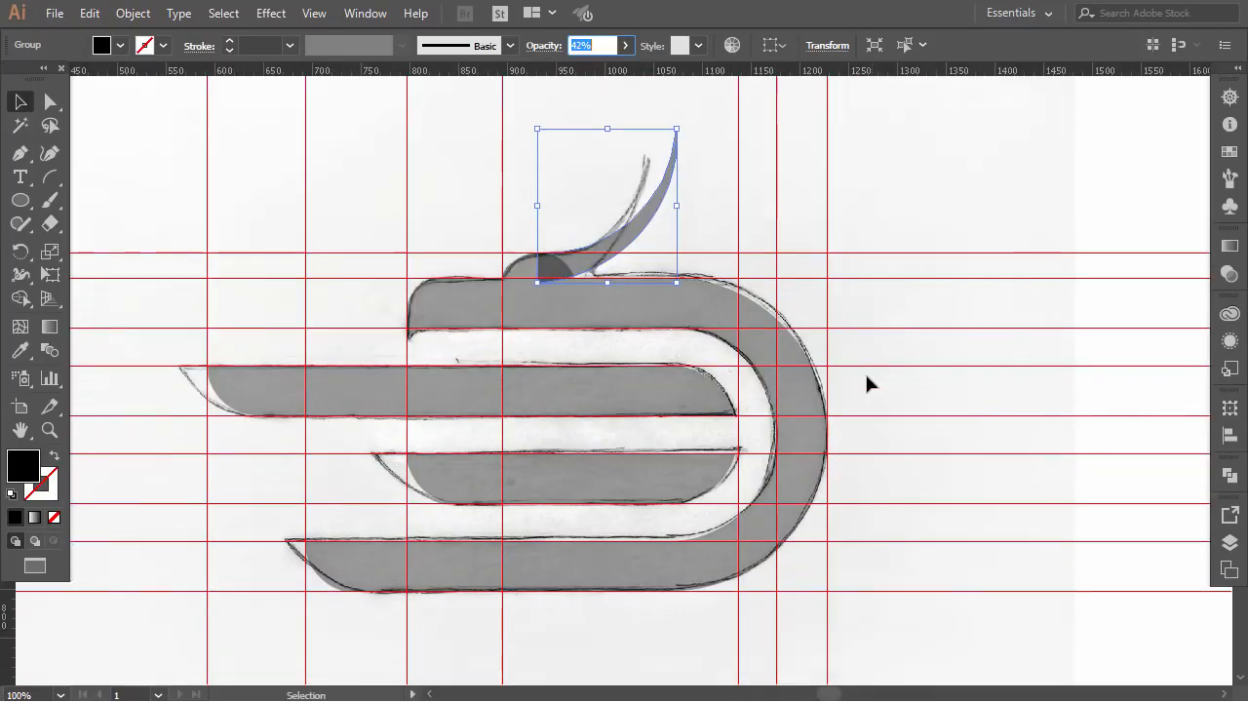
# Unite the beak and the logo body into one shape and lower its opacity to 43%.
pyautogui.click(716, 206)
pyautogui.click(593, 264)
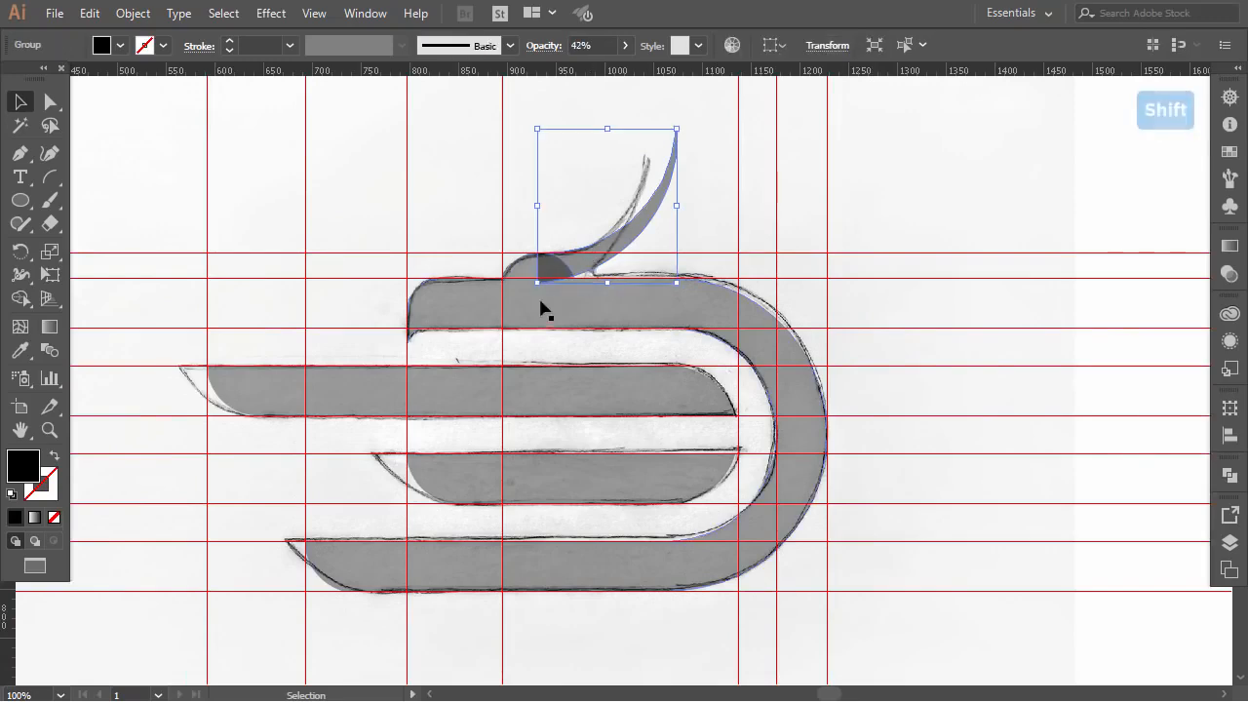
pyautogui.keyDown('shift'); pyautogui.click(530, 306); pyautogui.keyUp('shift')
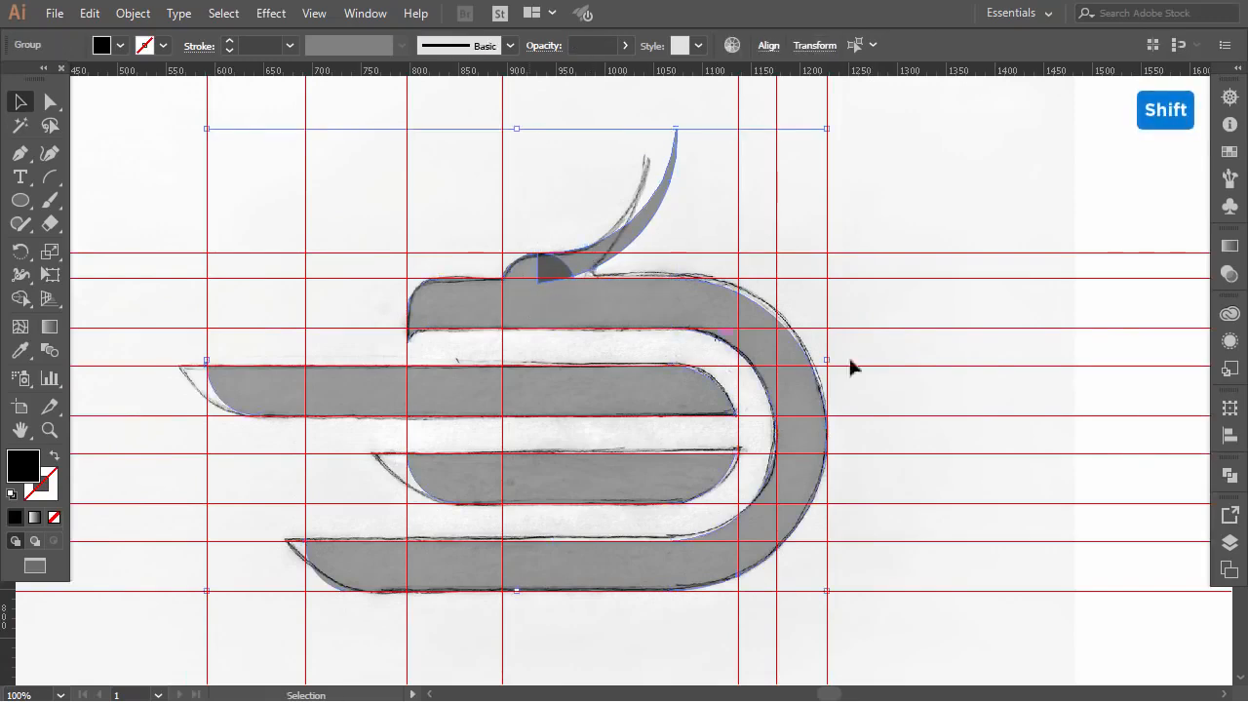
pyautogui.click(1230, 474)
pyautogui.click(1002, 514)
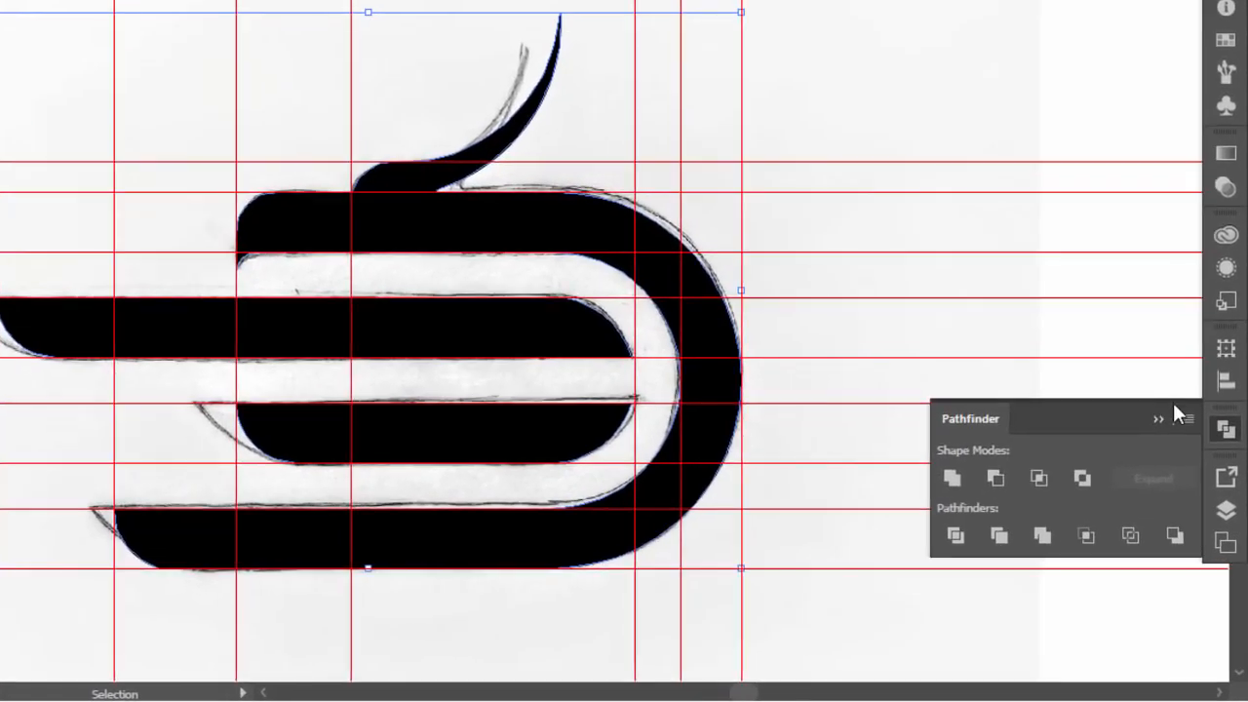
pyautogui.click(1159, 420)
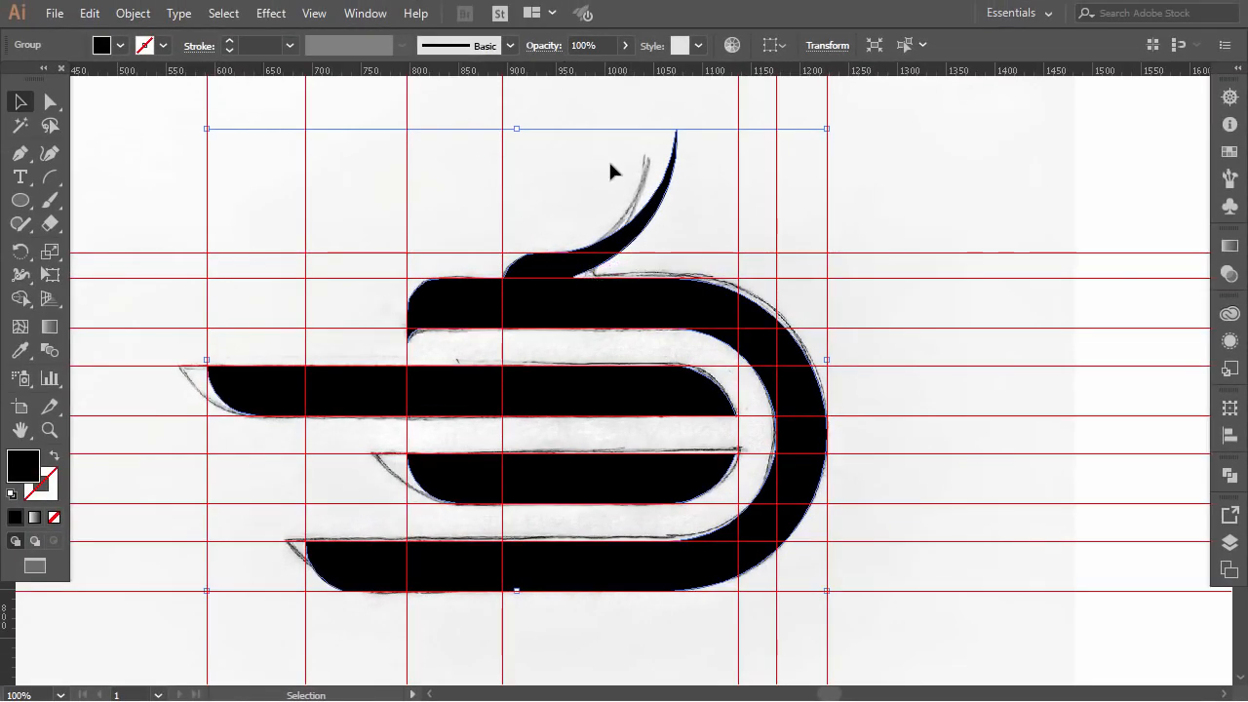
pyautogui.click(625, 45)
pyautogui.moveTo(624, 71); pyautogui.dragTo(582, 72)
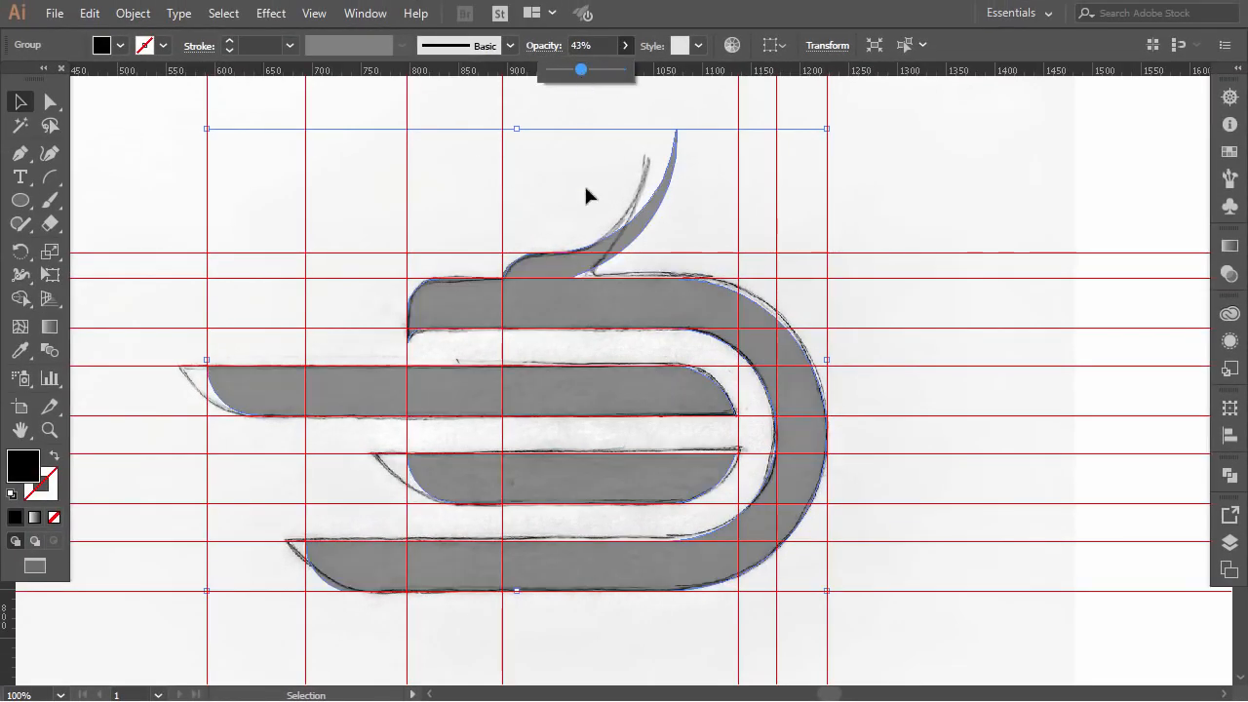
# Draw a small circle in the notch between the beak's underside and the body, resting on the guide along the body's upper edge.
pyautogui.scroll(2, 602, 265)
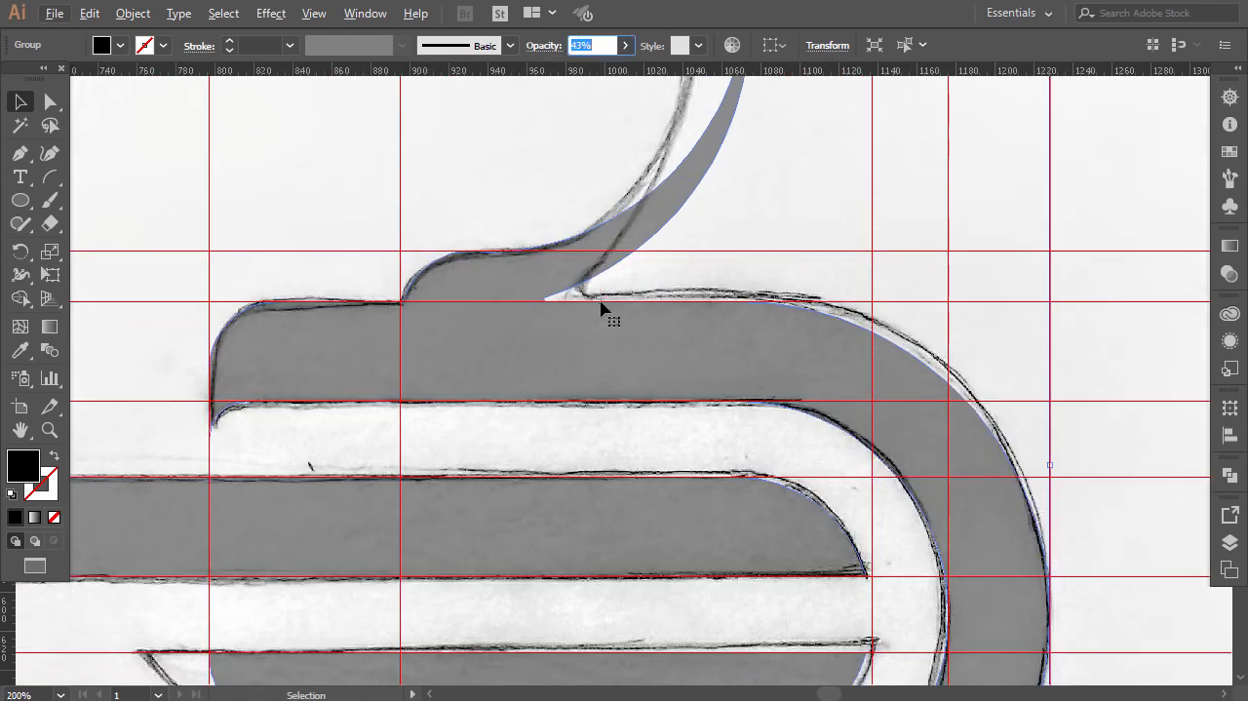
pyautogui.scroll(2, 588, 322)
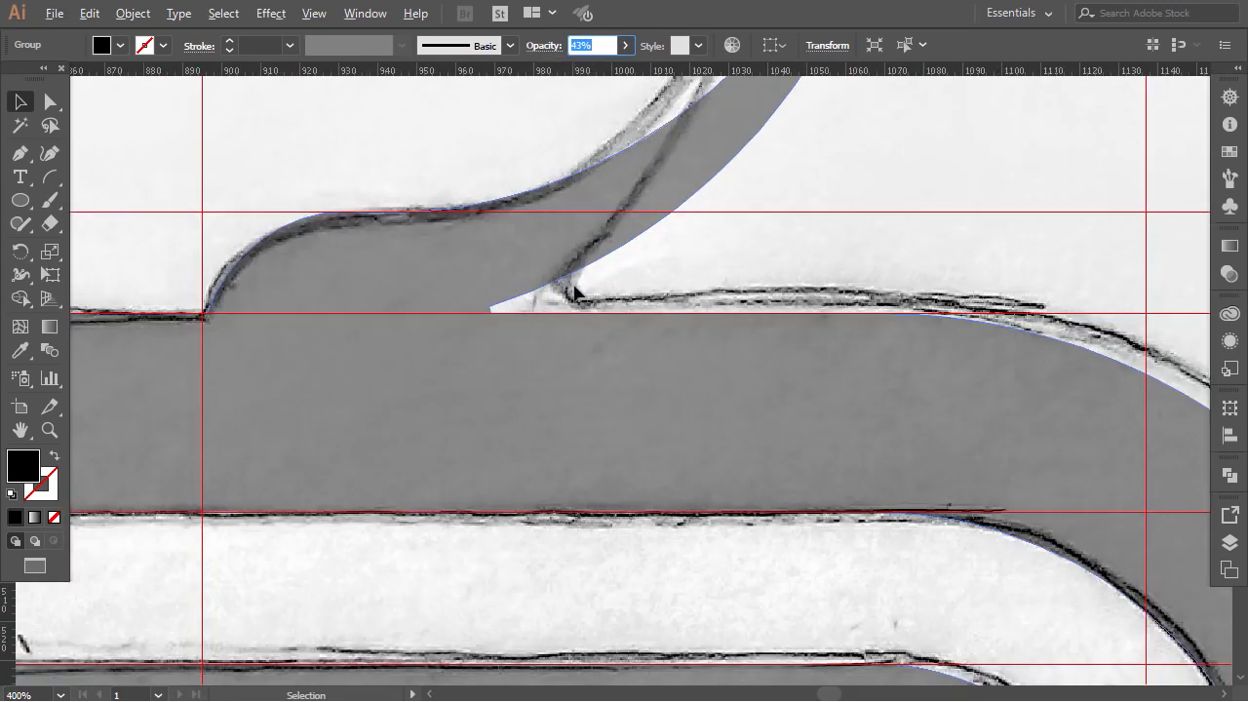
pyautogui.scroll(1, 576, 293)
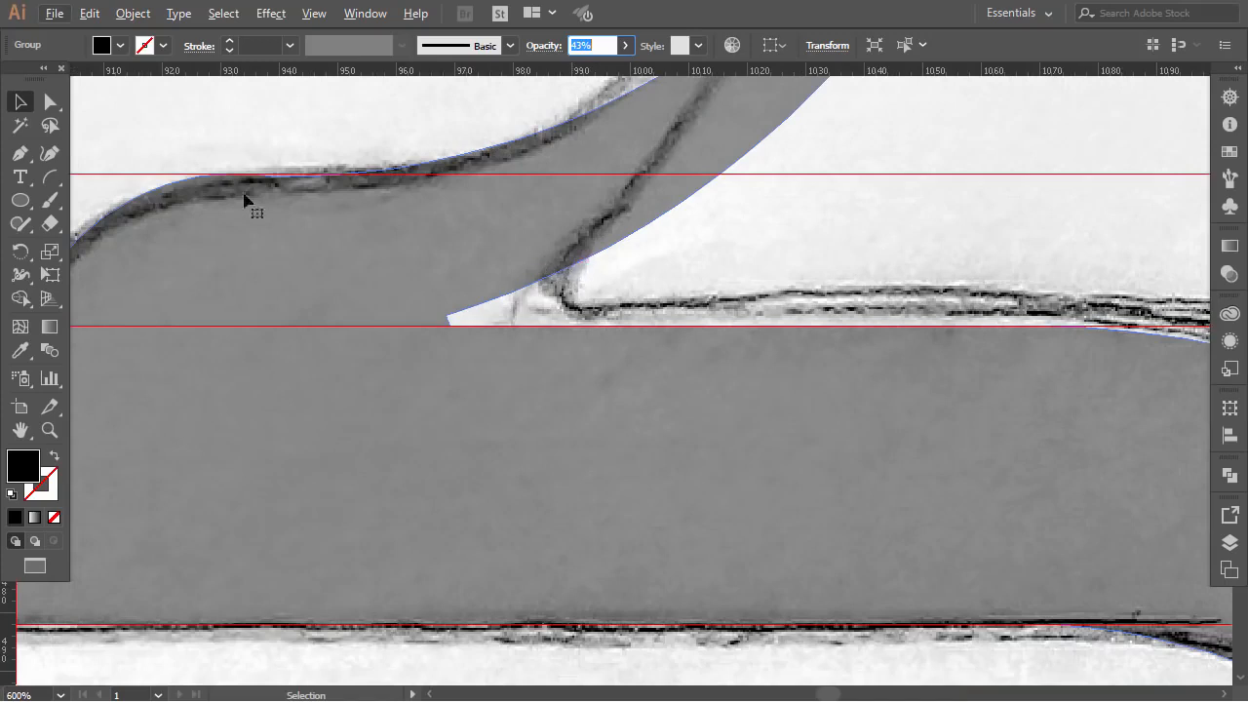
pyautogui.click(21, 200)
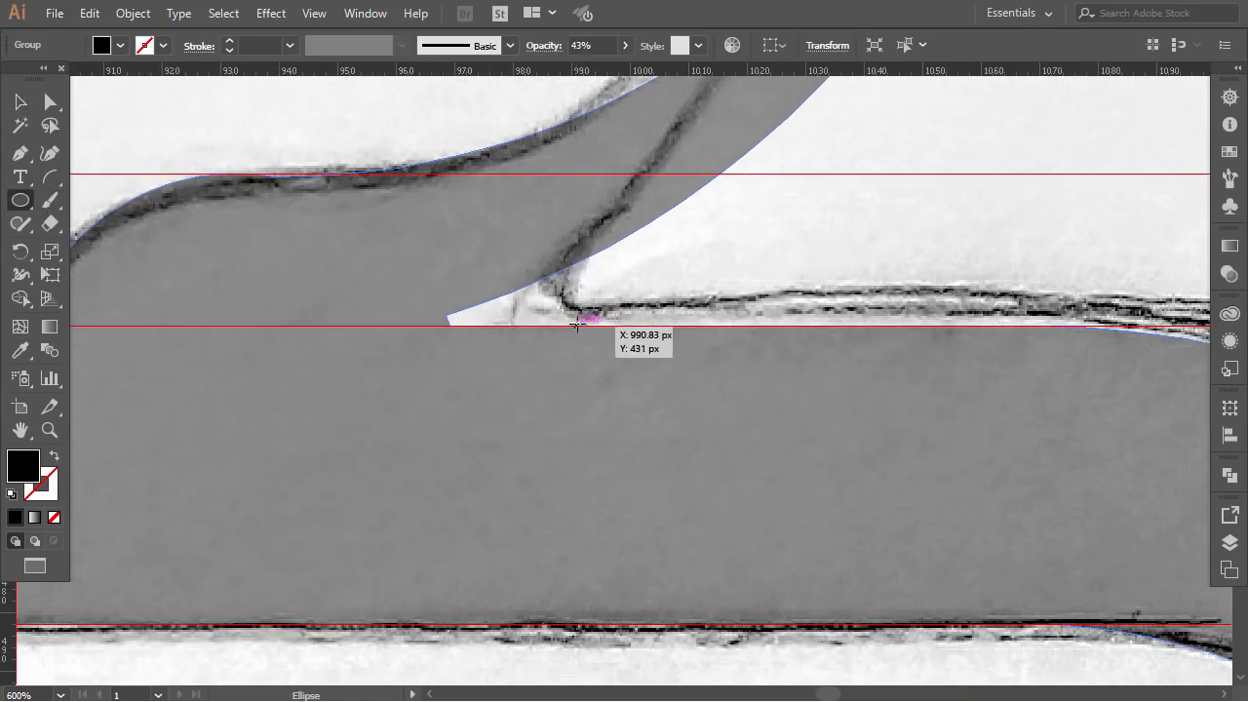
pyautogui.moveTo(578, 325)
pyautogui.mouseDown()
pyautogui.moveTo(598, 287)
pyautogui.moveTo(657, 259)
pyautogui.mouseUp()
# Fine-tune the small circle's size in outline view so it just touches the beak's lower curve and the body edge, then return to preview.
pyautogui.hotkey('ctrl', 'y')
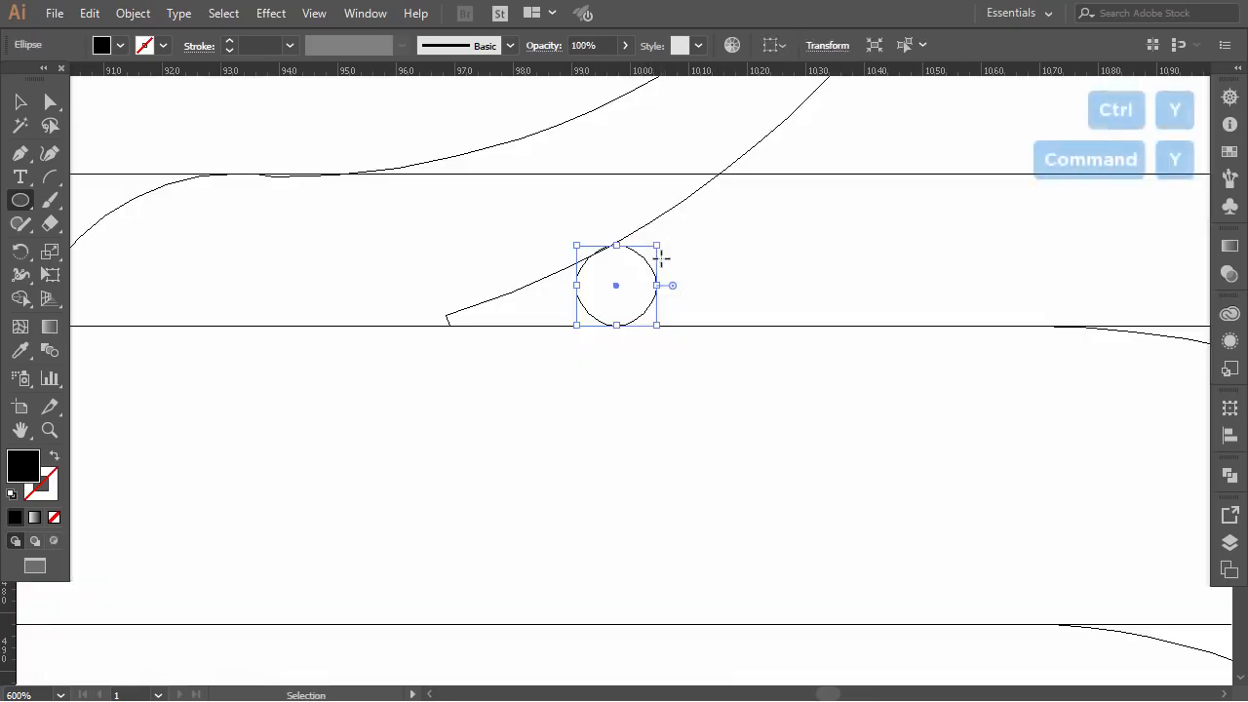
pyautogui.scroll(2, 618, 266)
pyautogui.scroll(1, 621, 253)
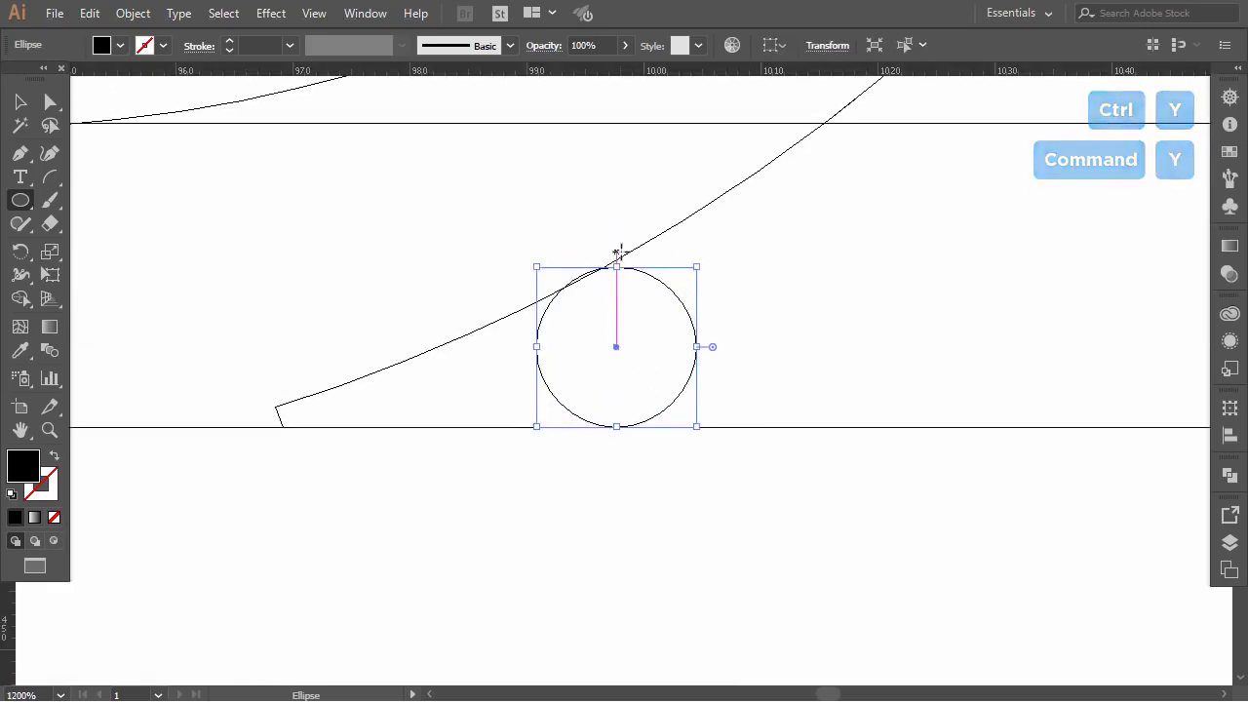
pyautogui.click(22, 102)
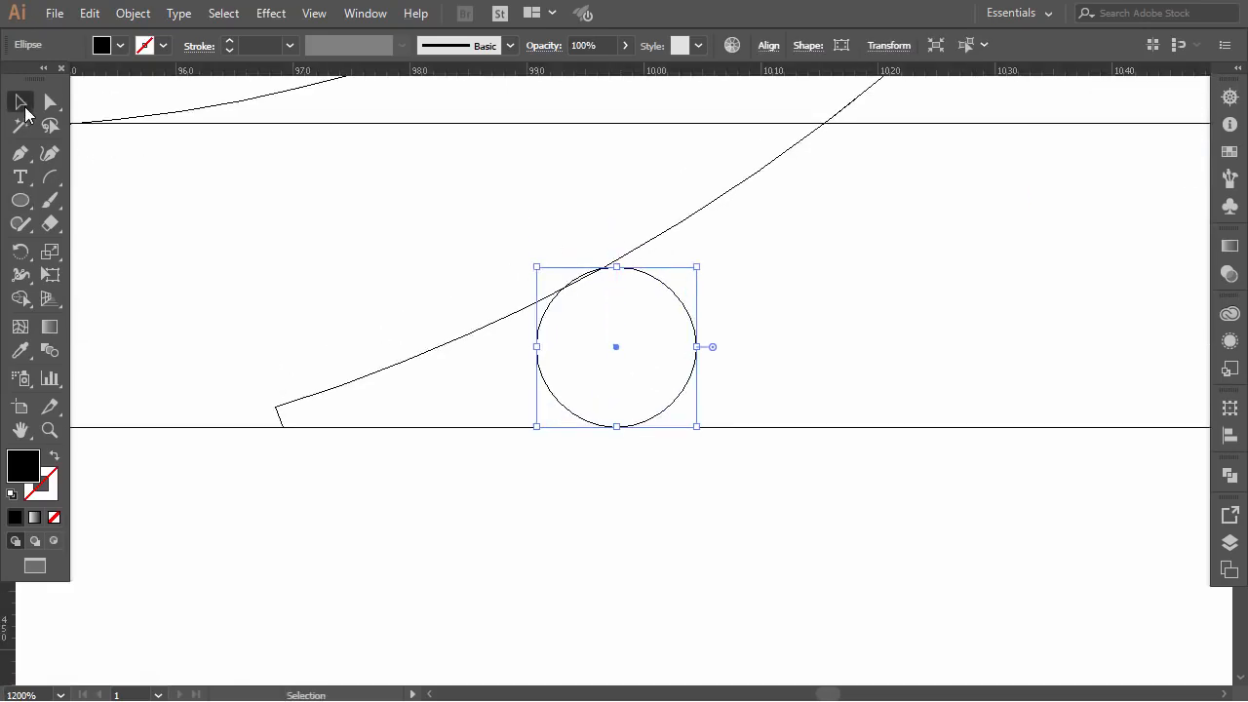
pyautogui.moveTo(621, 268); pyautogui.dragTo(549, 290)
pyautogui.scroll(4, 615, 270)
pyautogui.click(630, 257)
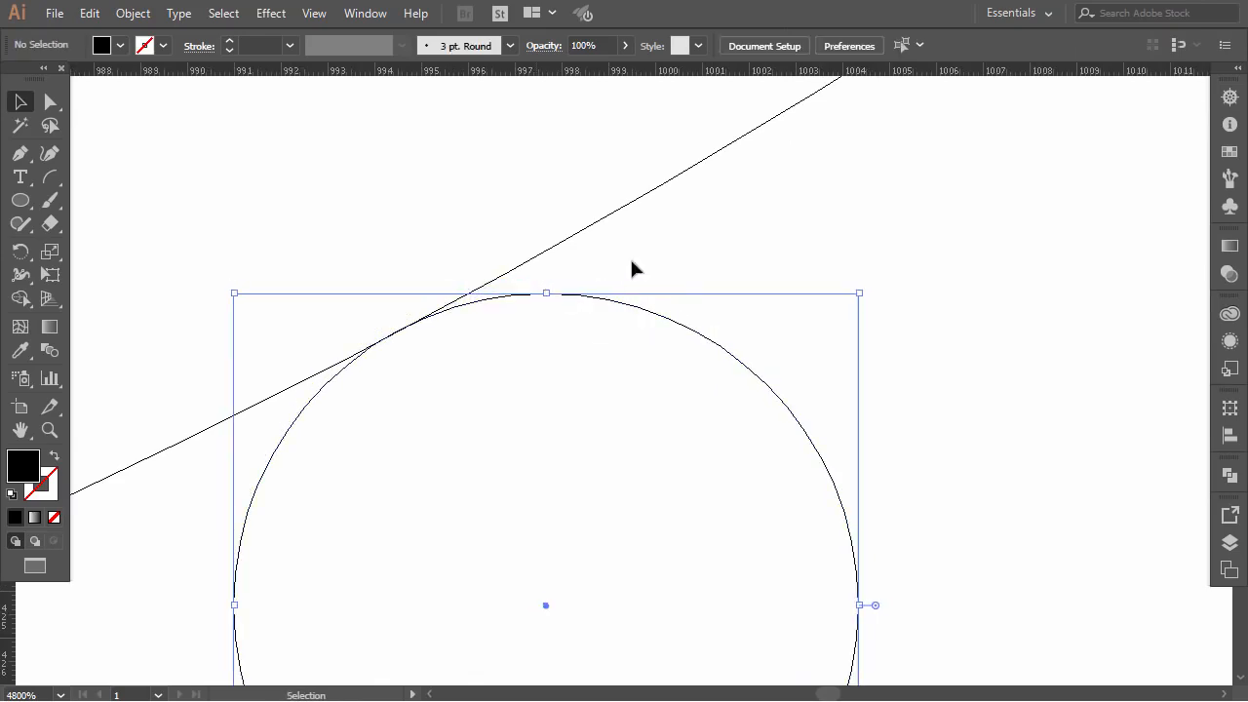
pyautogui.scroll(-3, 410, 331)
pyautogui.scroll(-2, 409, 321)
pyautogui.scroll(-8, 410, 320)
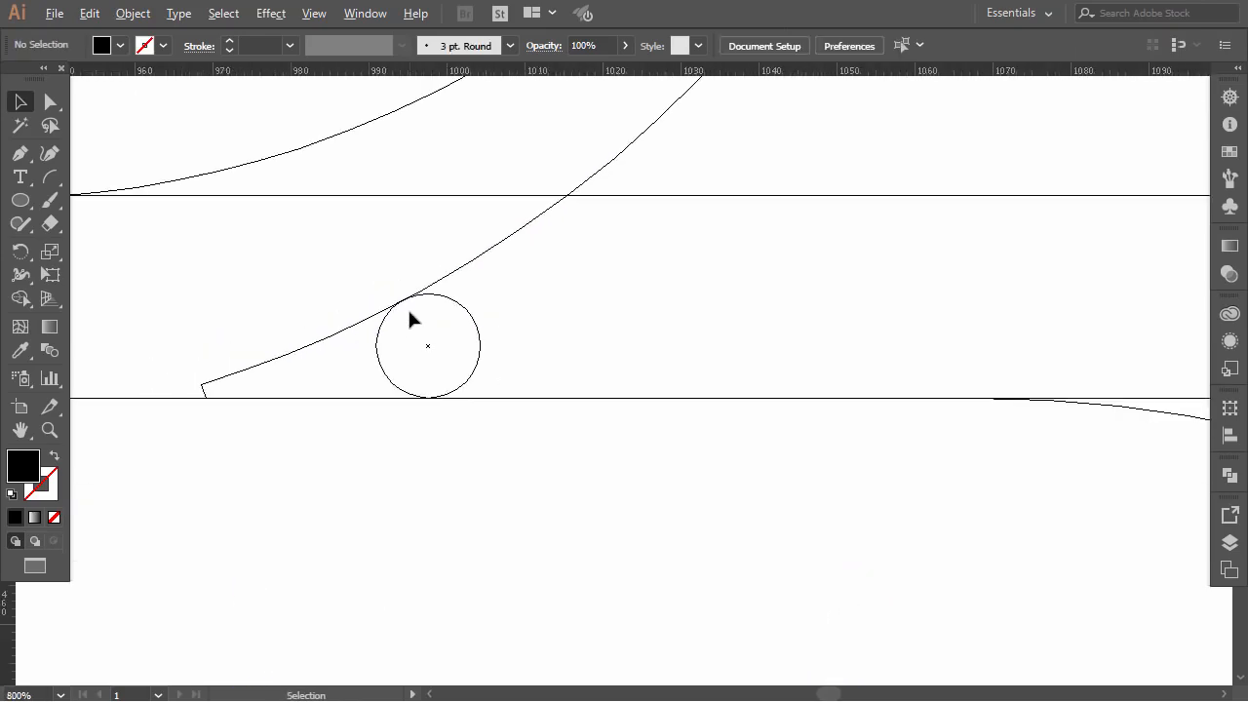
pyautogui.scroll(-1, 410, 319)
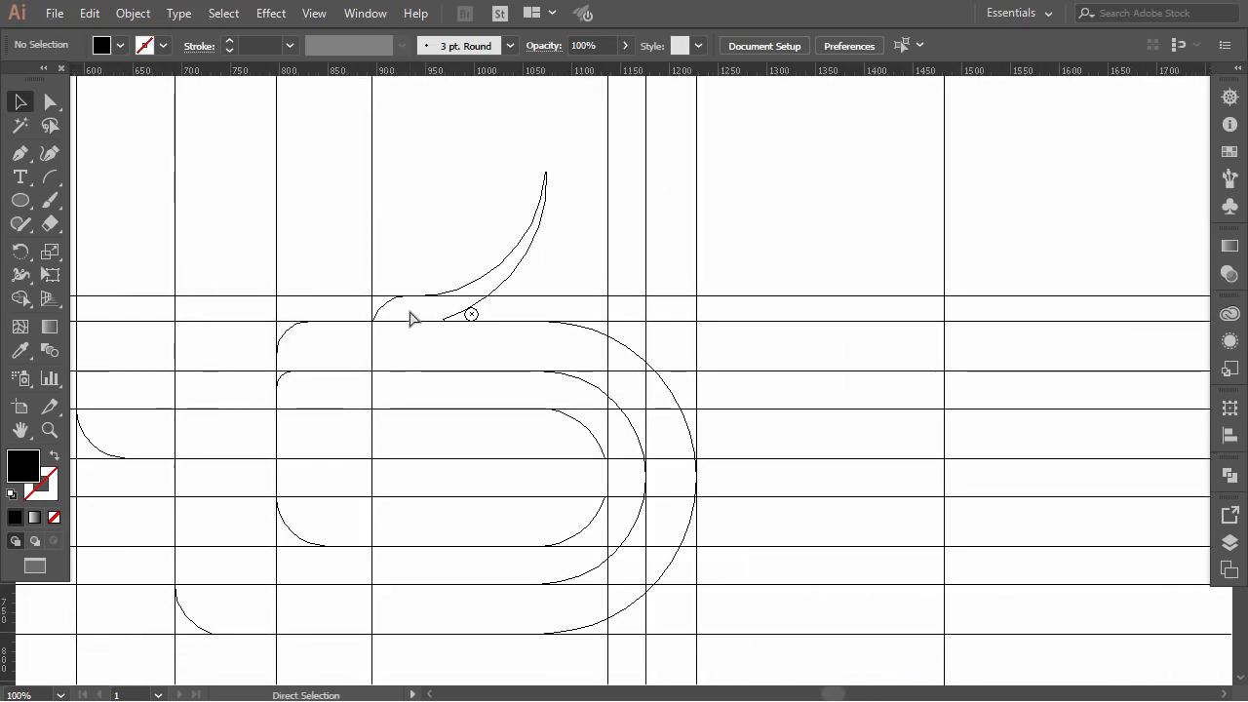
pyautogui.hscroll(-5, 409, 319)
pyautogui.hotkey('ctrl', 'y')
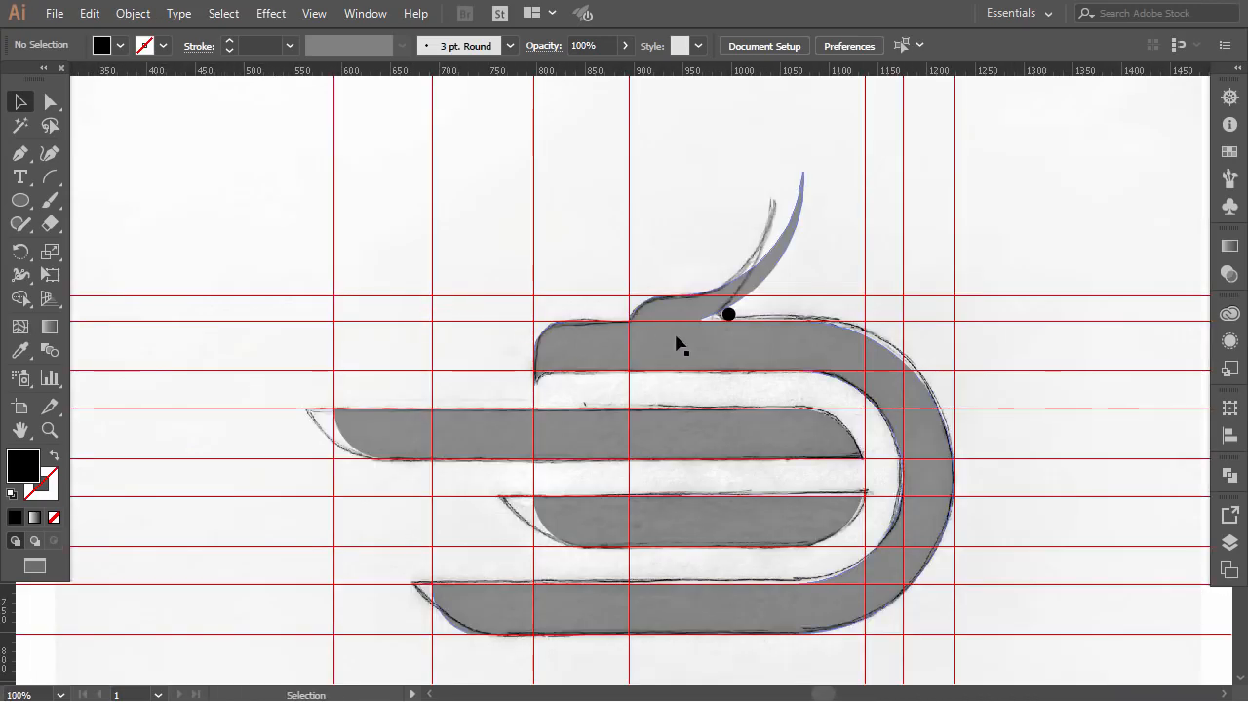
# Fill the wedge-shaped gap enclosed by the circle, the beak and the body using the Shape Builder tool.
pyautogui.scroll(-1, 697, 336)
pyautogui.scroll(3, 730, 293)
pyautogui.scroll(1, 726, 293)
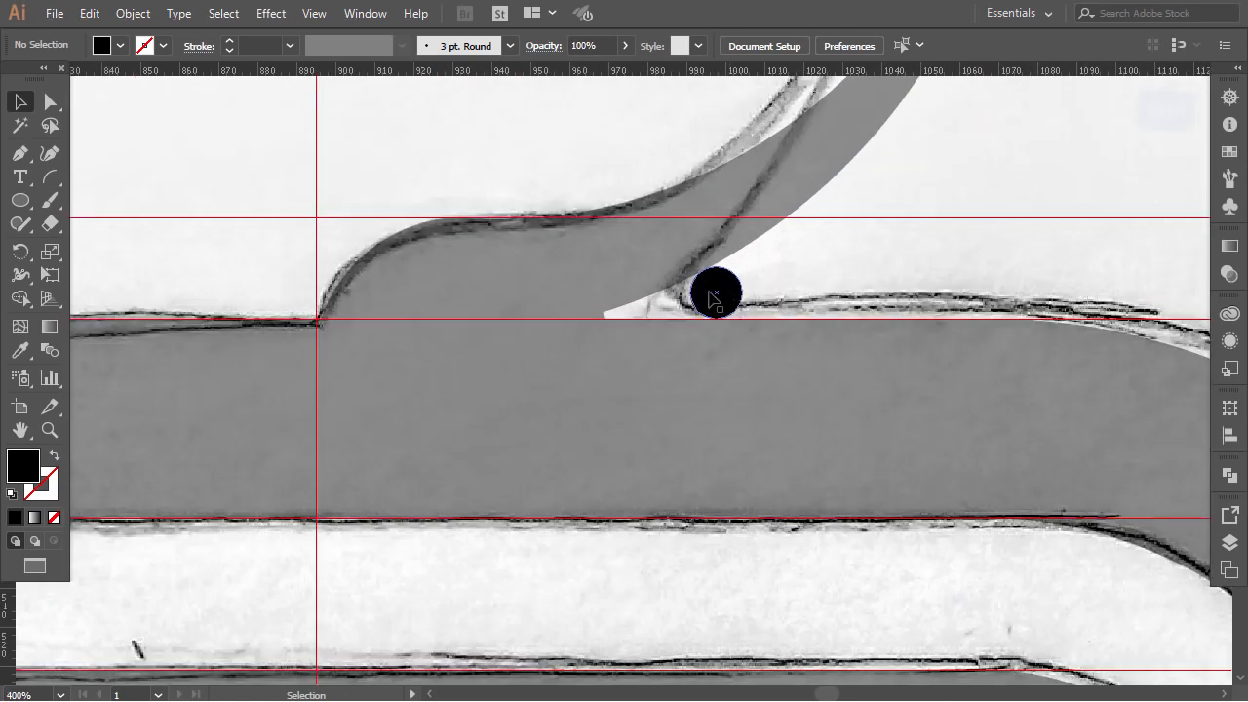
pyautogui.click(714, 290)
pyautogui.keyDown('shift'); pyautogui.click(690, 364); pyautogui.keyUp('shift')
pyautogui.click(22, 299)
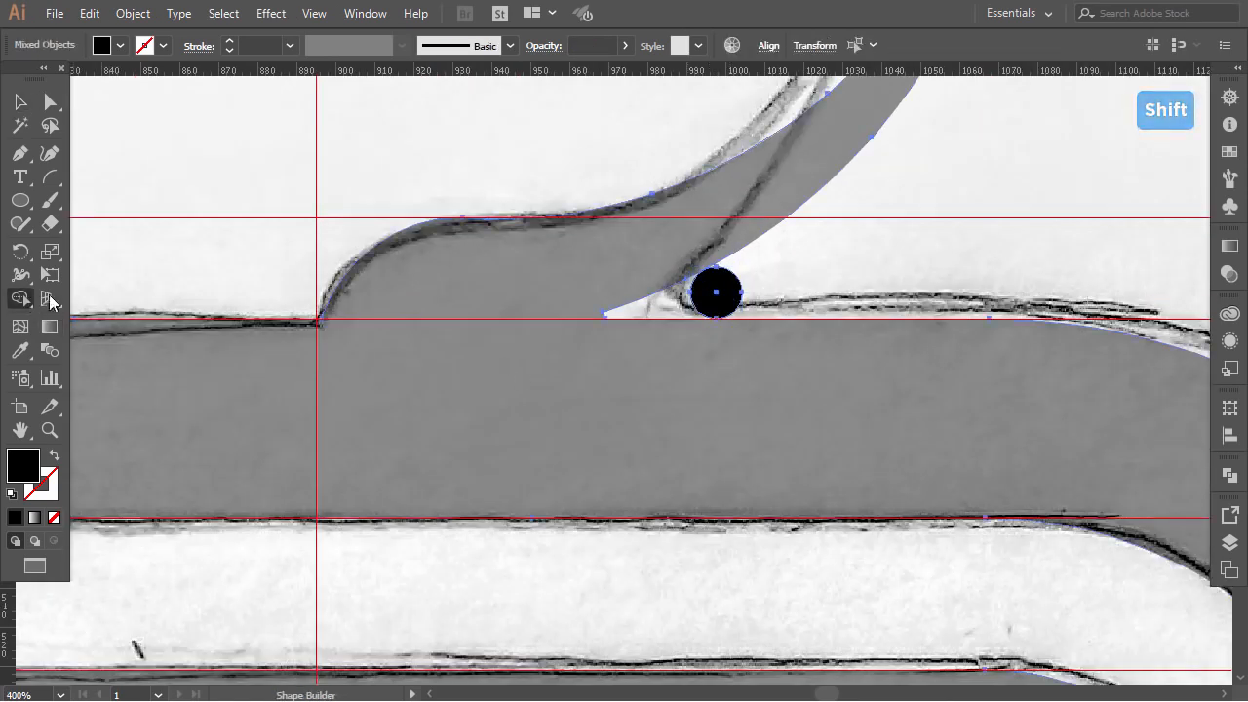
pyautogui.click(671, 312)
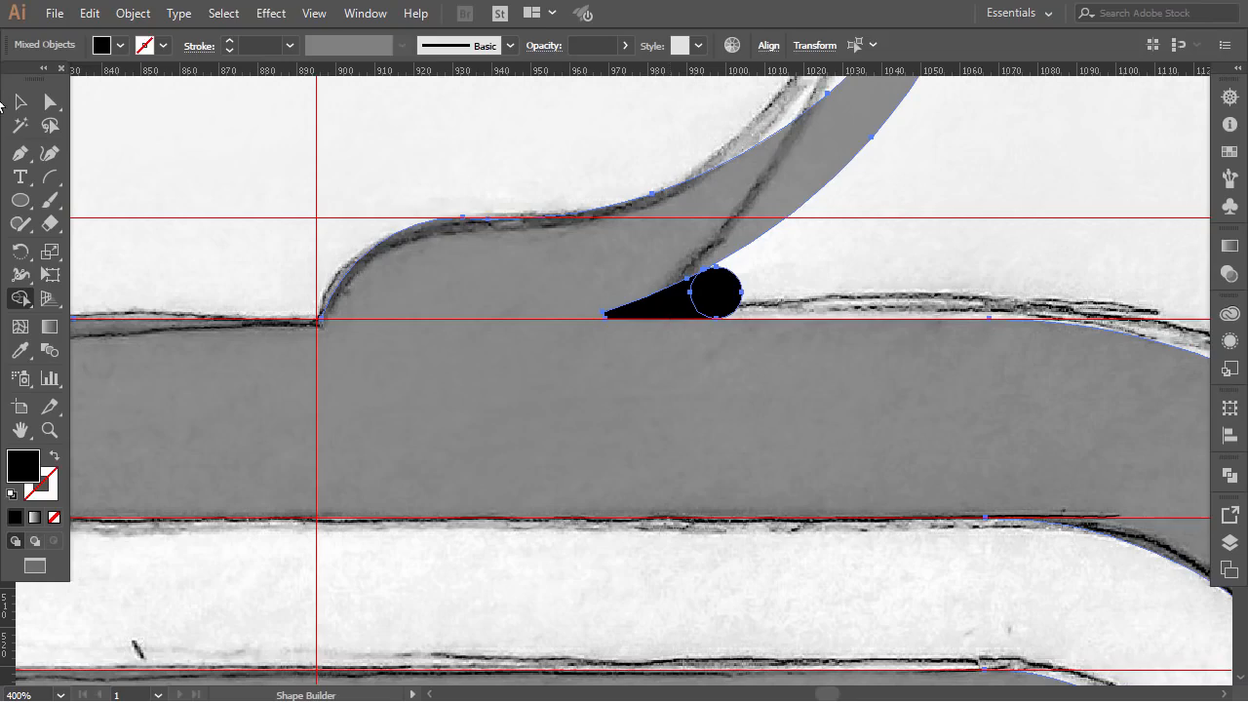
# Delete the small helper circle, keeping the filled wedge with its rounded end.
pyautogui.click(21, 102)
pyautogui.click(223, 181)
pyautogui.click(706, 306)
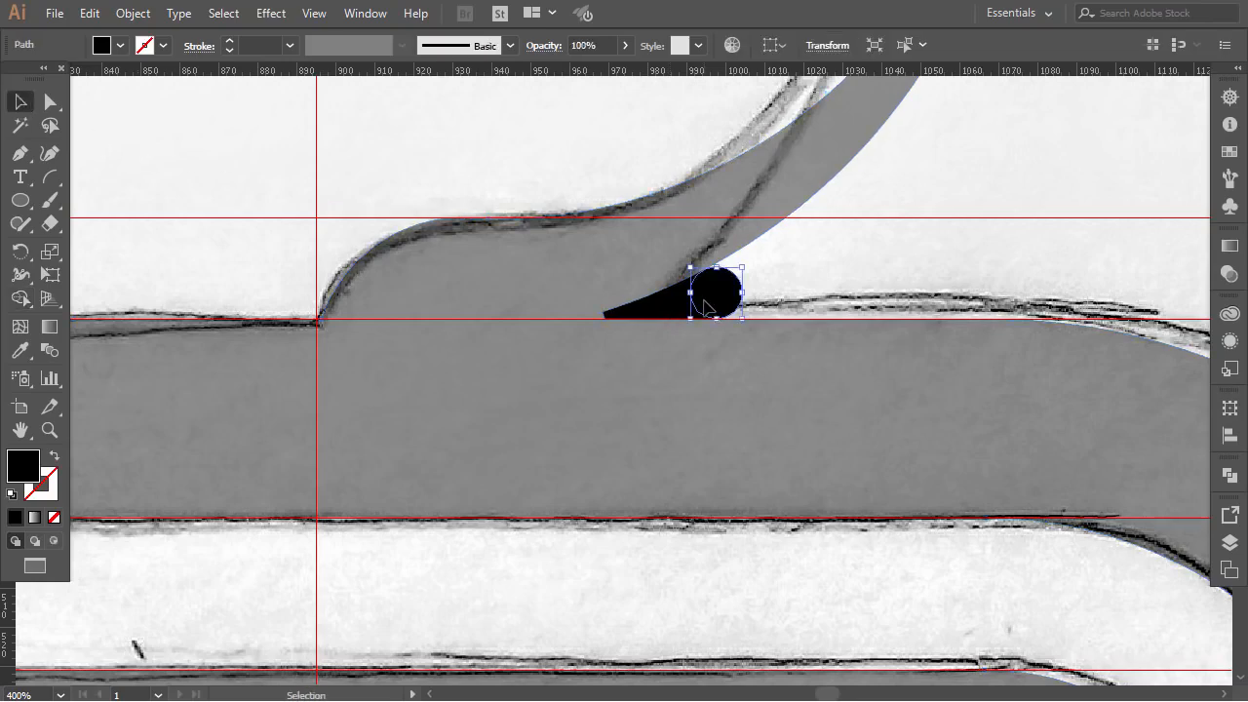
pyautogui.press('Delete')
# Unite the filled wedge with the rest of the bird logo and deselect the result.
pyautogui.scroll(-5, 727, 291)
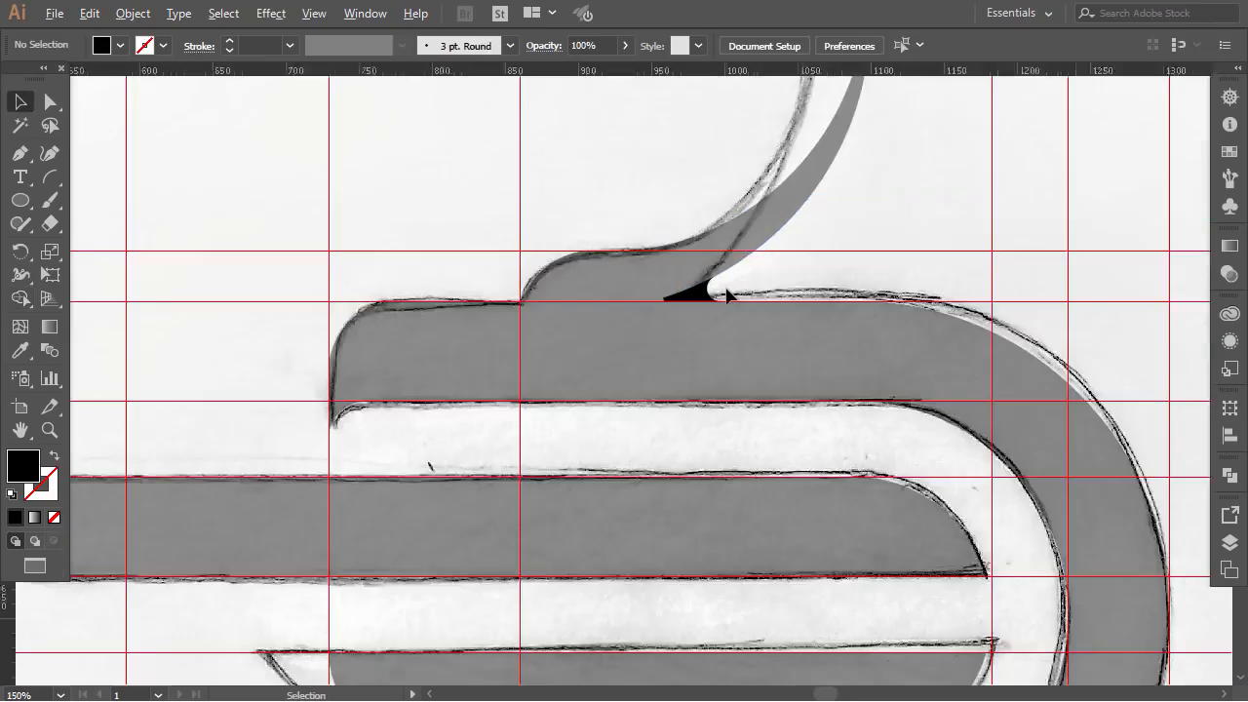
pyautogui.hscroll(-1, 793, 290)
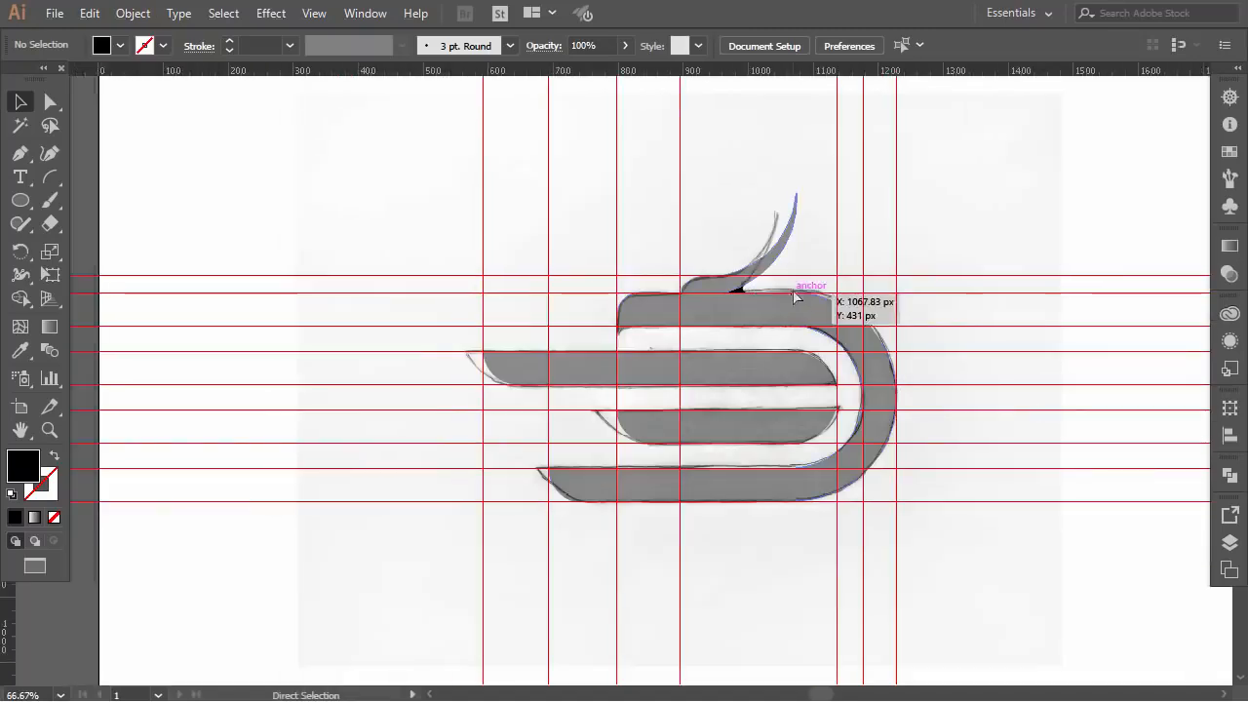
pyautogui.hscroll(5, 793, 289)
pyautogui.moveTo(813, 199); pyautogui.dragTo(375, 497)
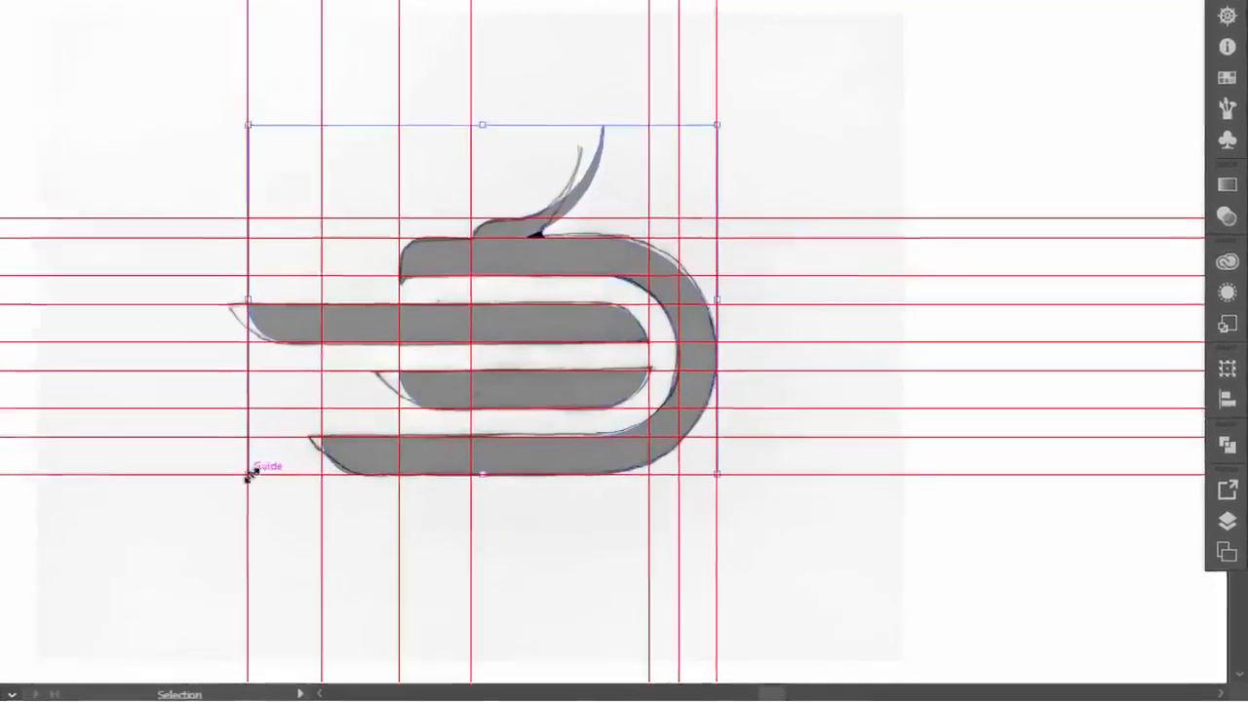
pyautogui.click(1229, 475)
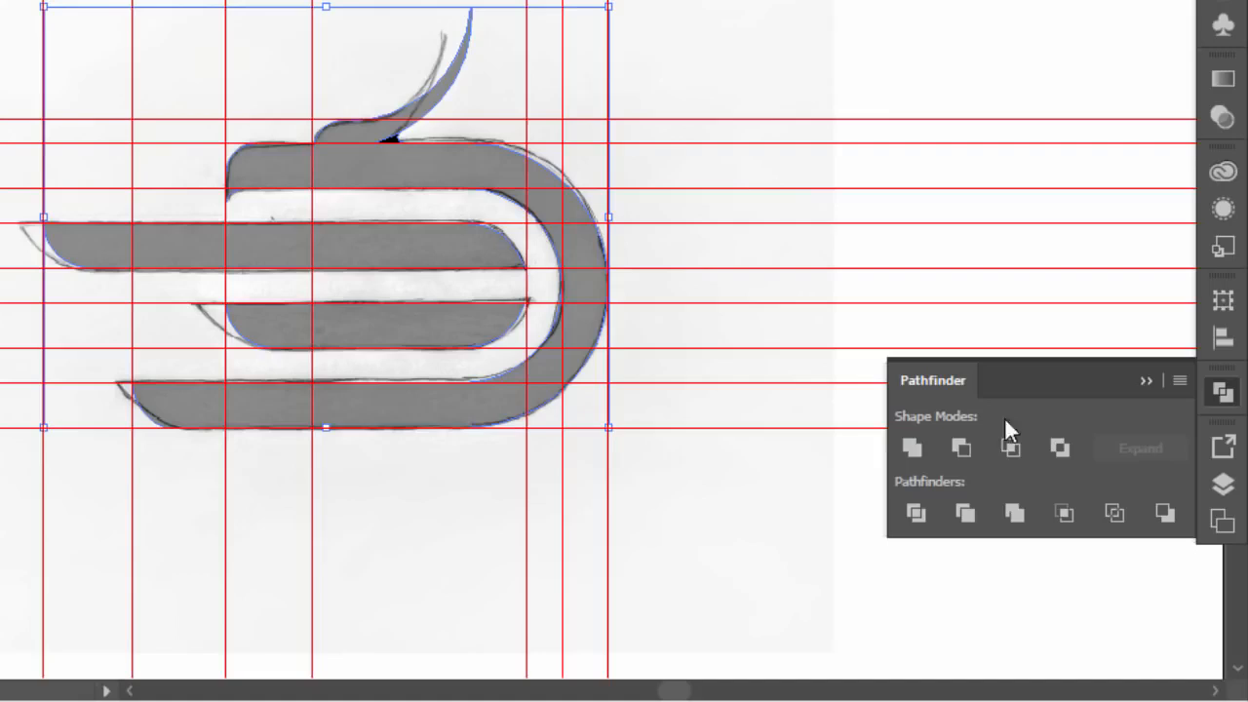
pyautogui.click(912, 448)
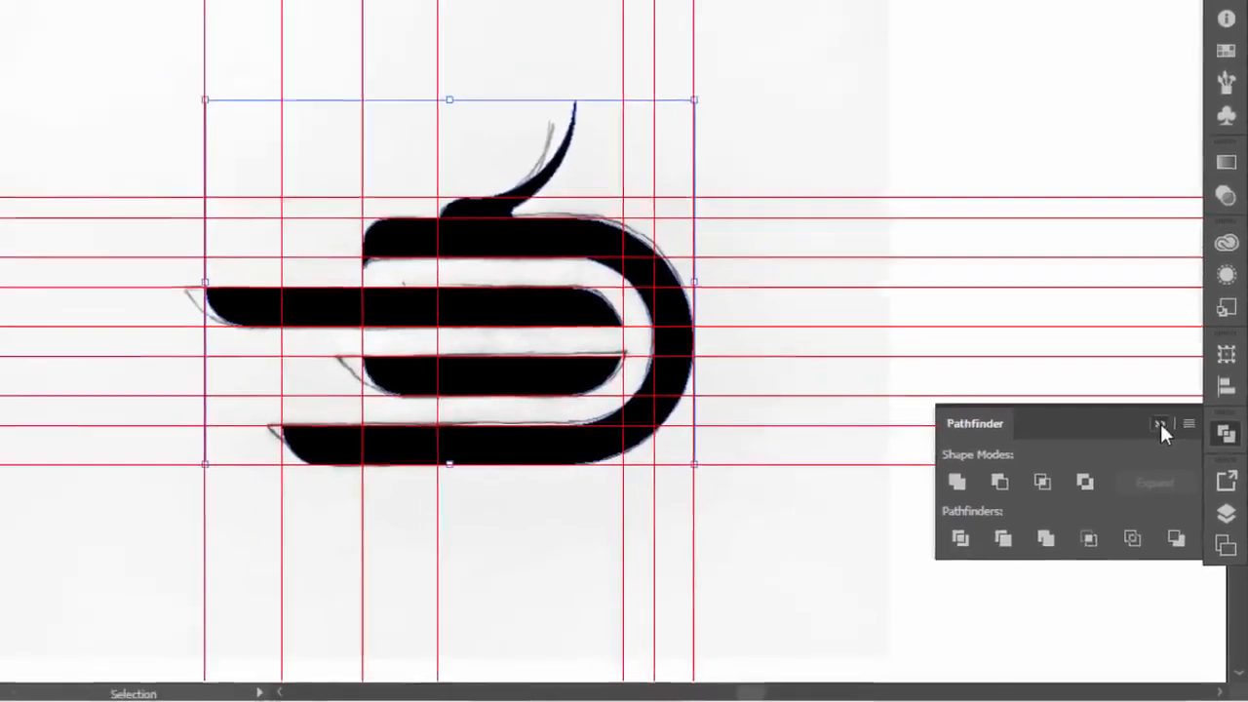
pyautogui.click(1147, 380)
pyautogui.click(945, 527)
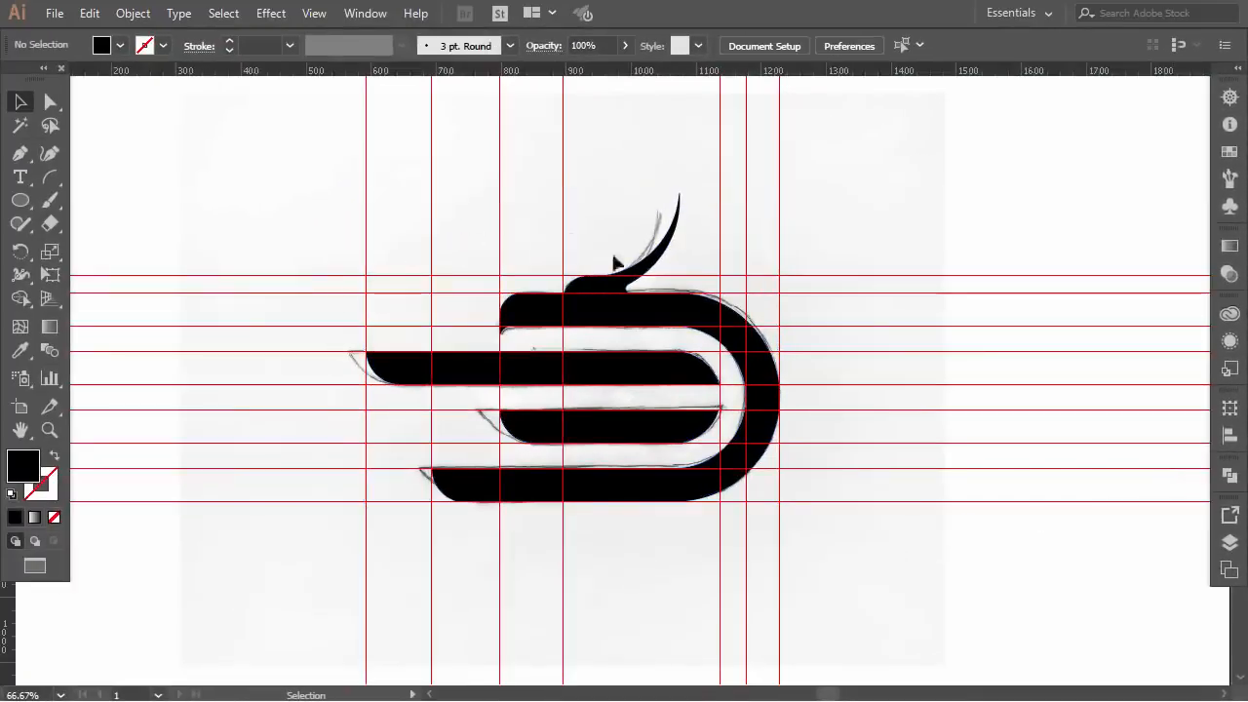
# Hide the guides, then unlock and delete the scanned sketch image.
pyautogui.rightClick(616, 177)
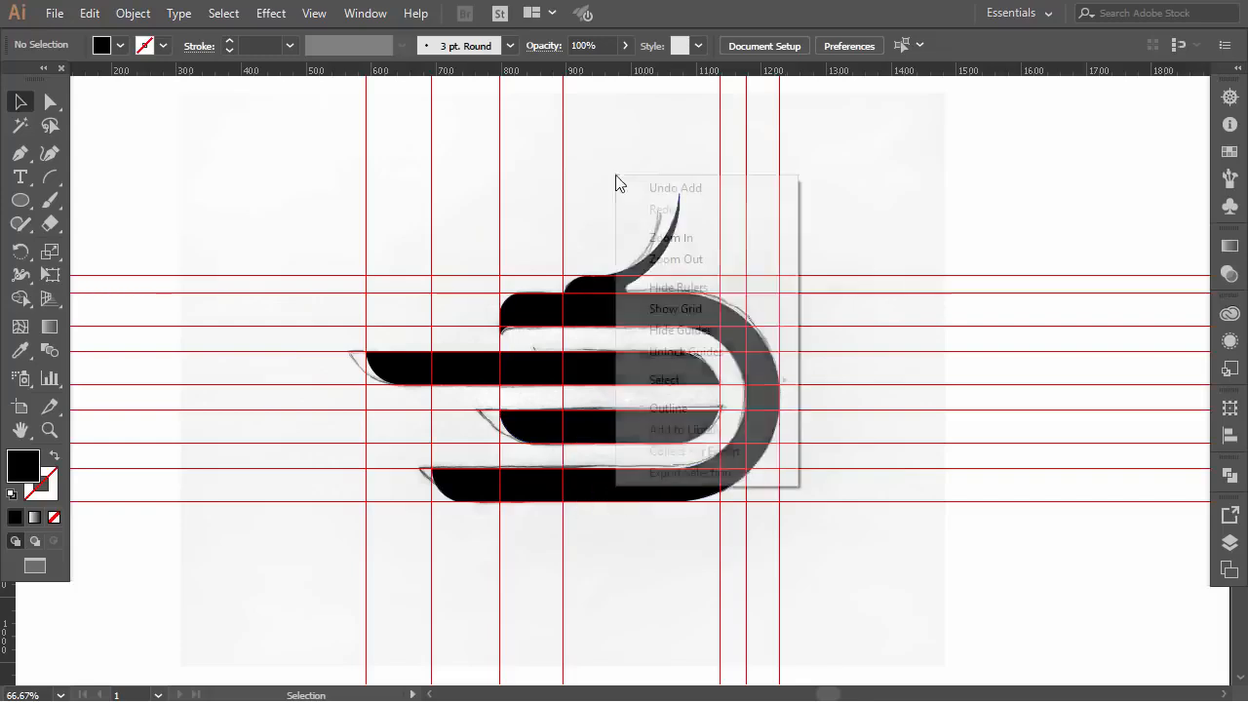
pyautogui.click(688, 329)
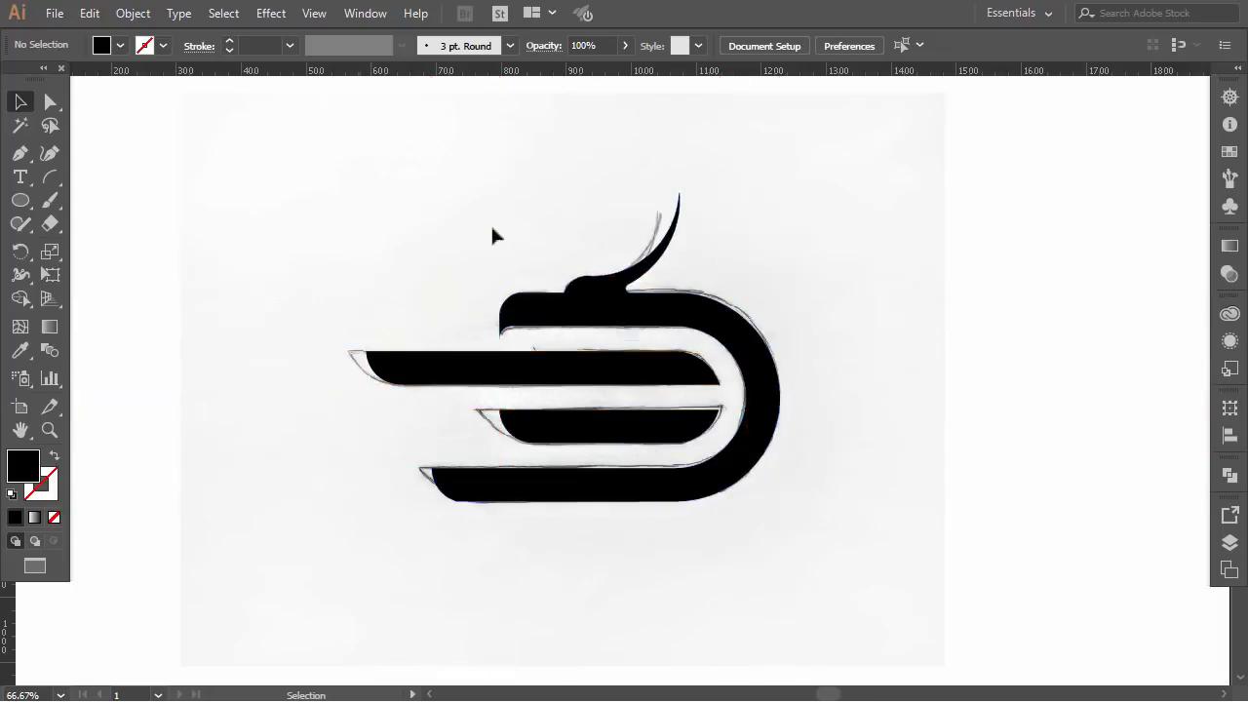
pyautogui.click(143, 14)
pyautogui.click(278, 190)
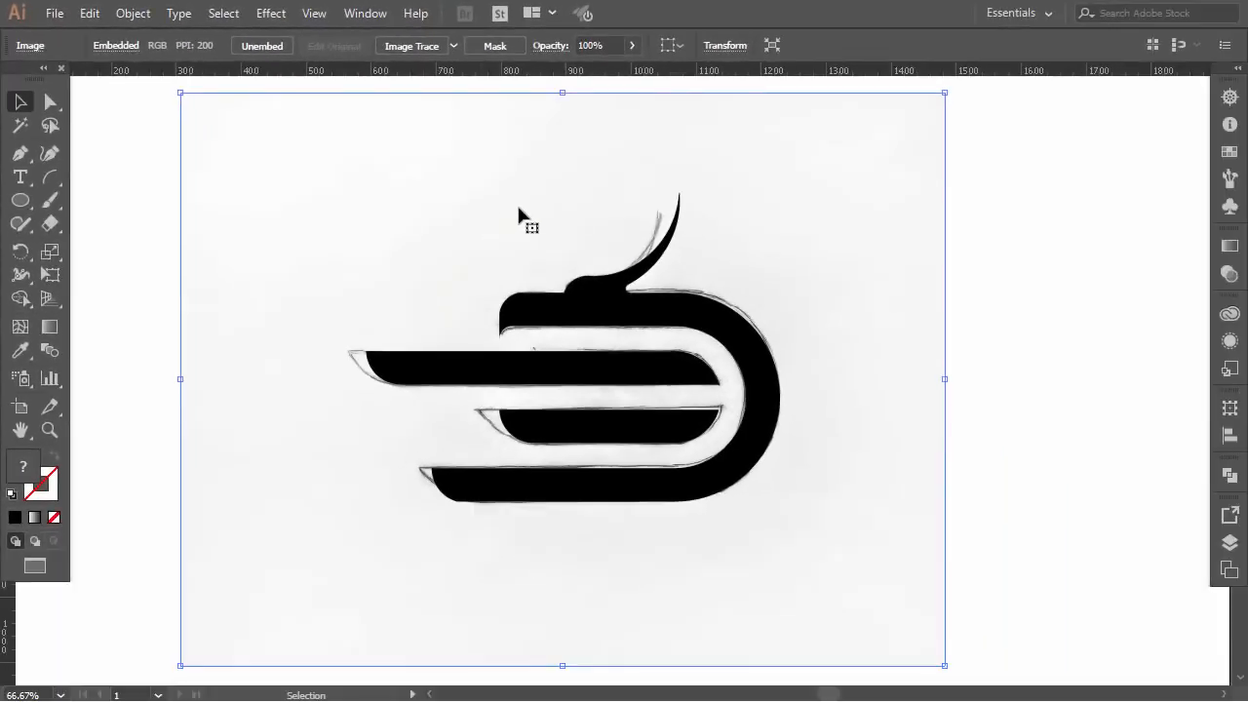
pyautogui.press('Delete')
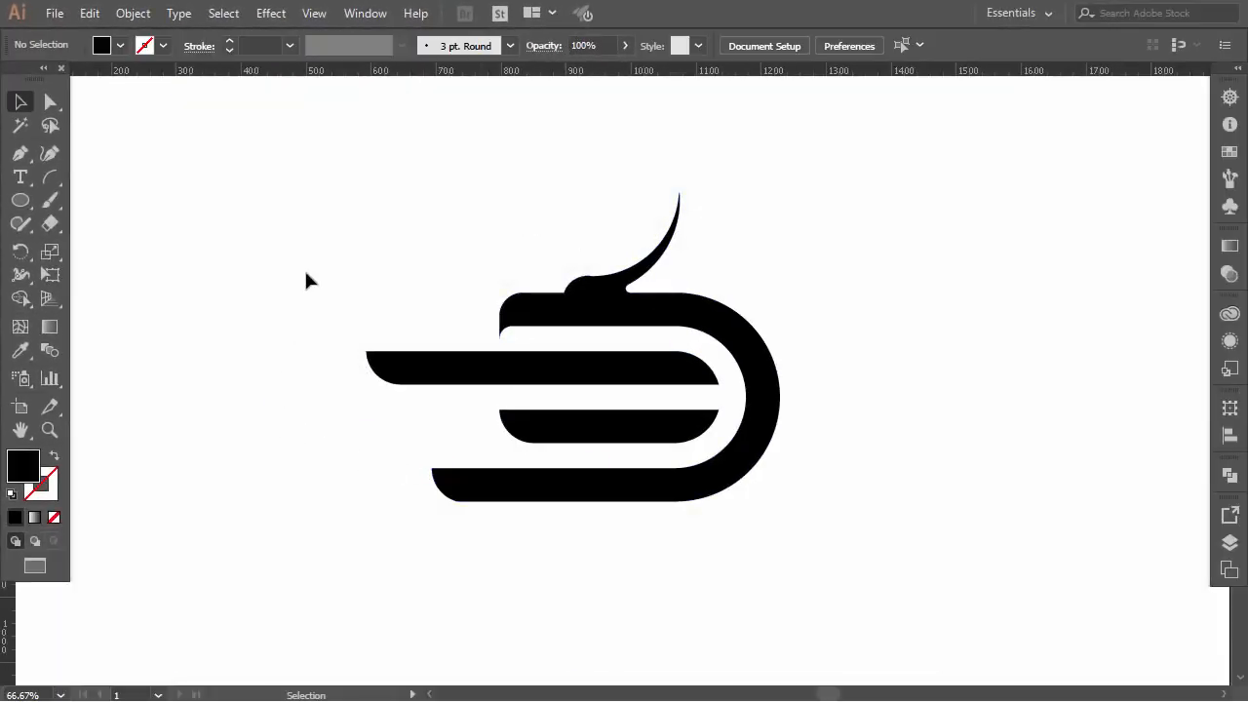
# Scale the whole bird logo down proportionally and move it to the upper-left area of the artboard.
pyautogui.moveTo(314, 230); pyautogui.dragTo(844, 514)
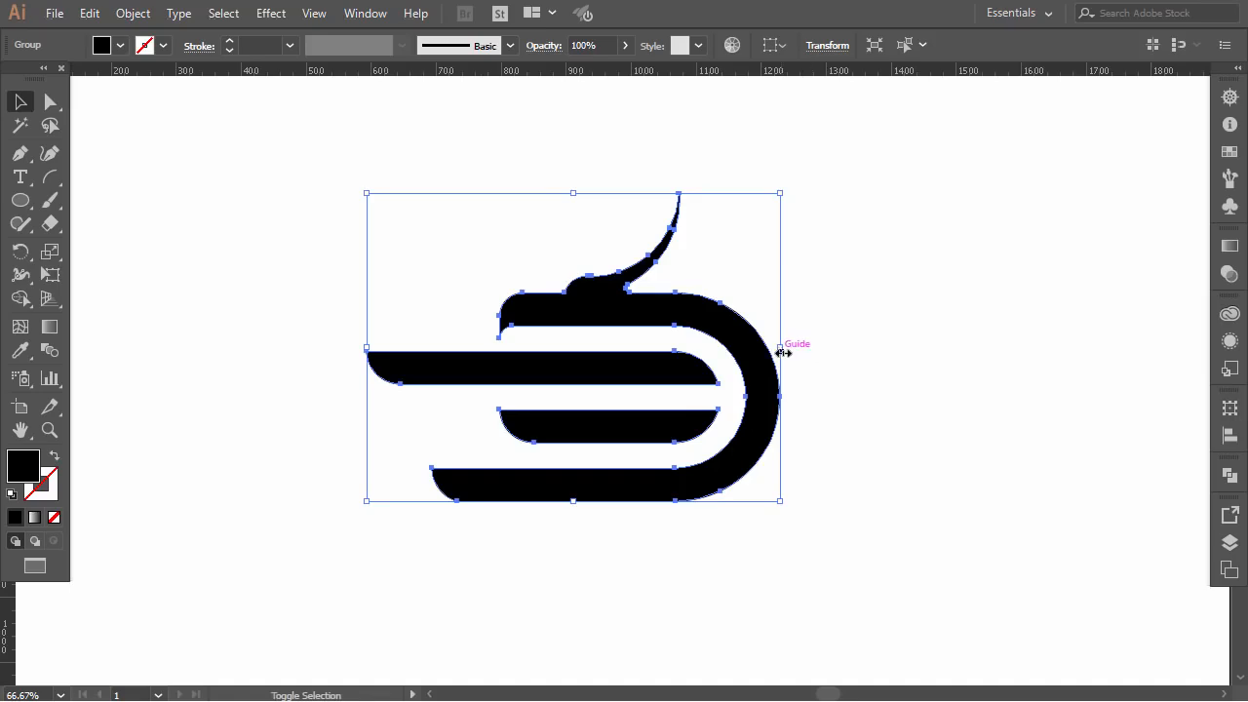
pyautogui.moveTo(783, 353); pyautogui.dragTo(677, 354)
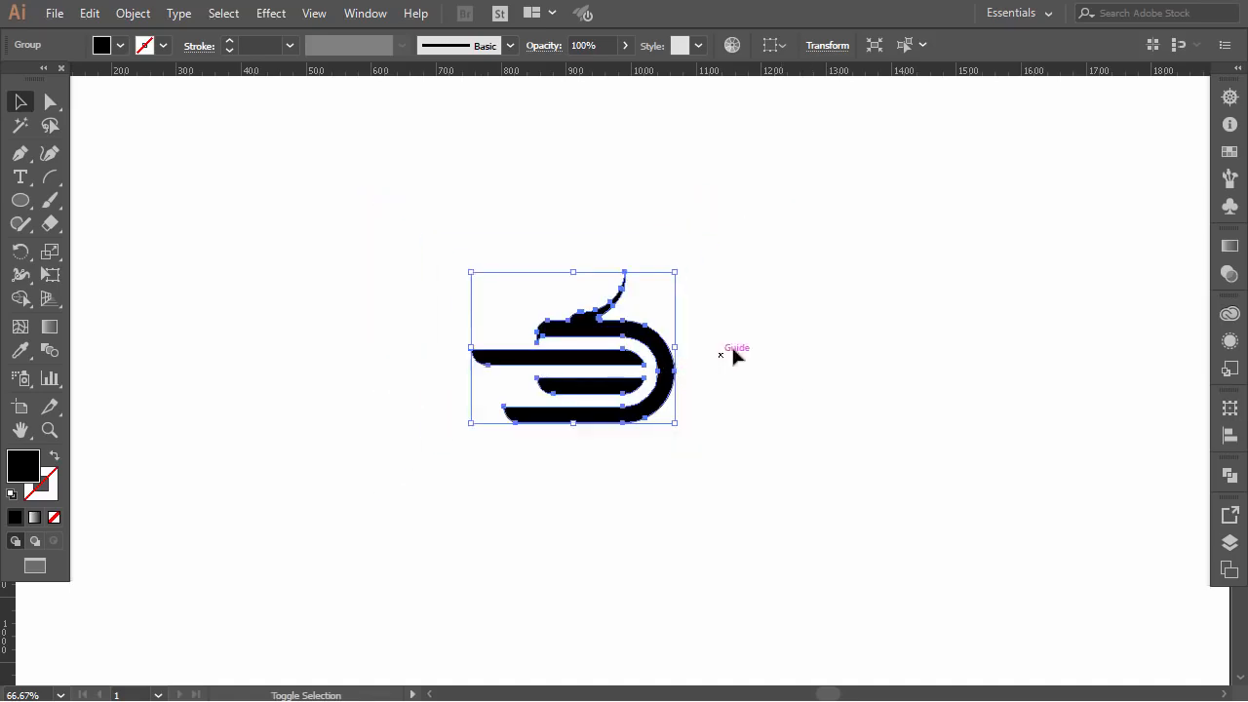
pyautogui.click(756, 363)
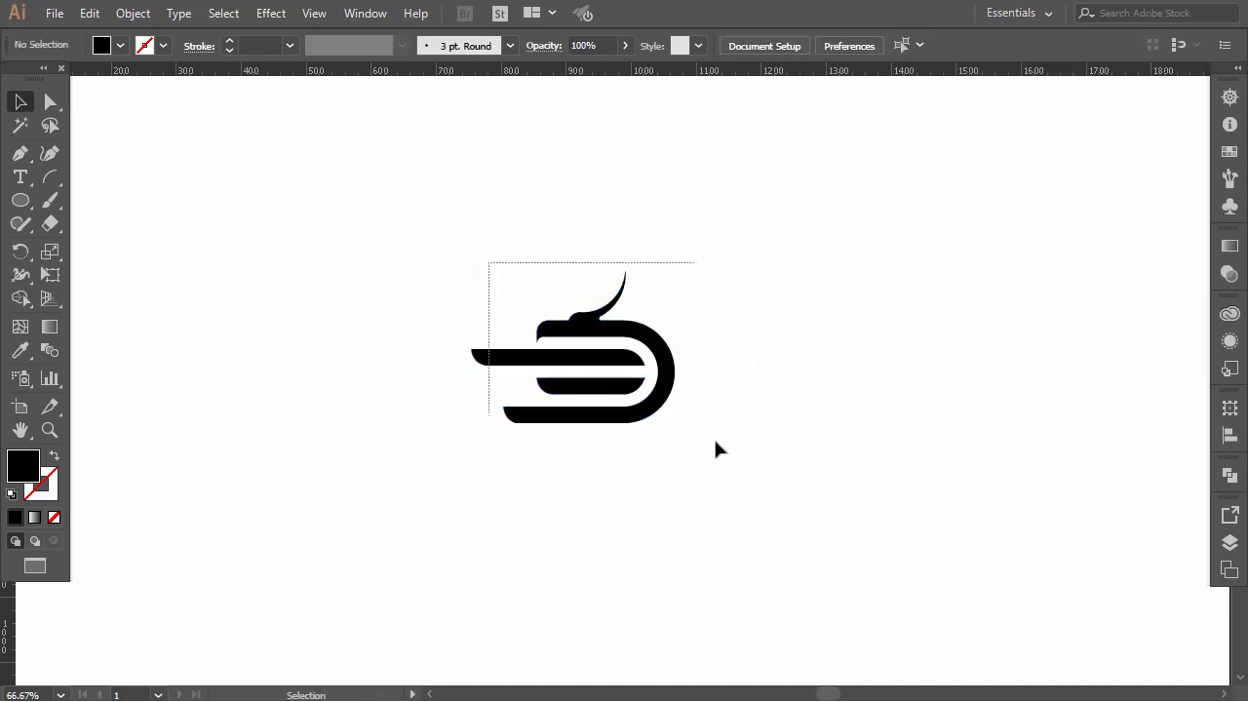
pyautogui.moveTo(715, 450); pyautogui.dragTo(632, 390)
pyautogui.moveTo(640, 277); pyautogui.dragTo(693, 234)
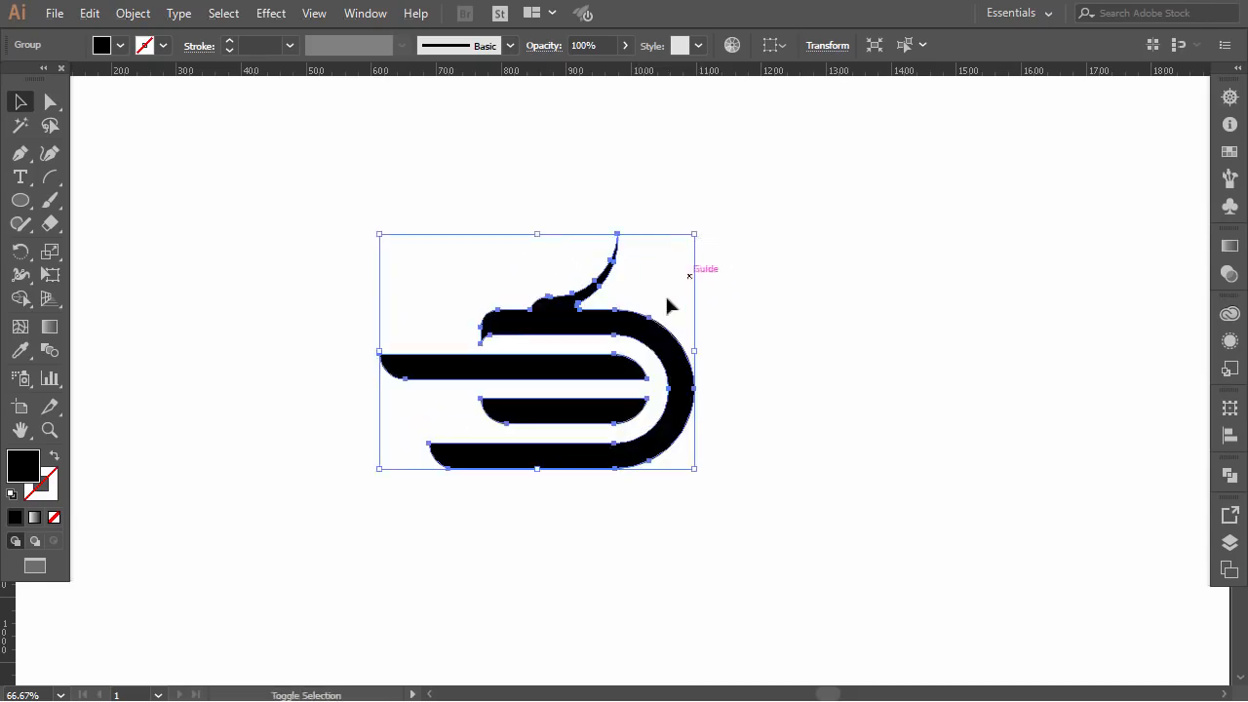
pyautogui.moveTo(605, 332); pyautogui.dragTo(698, 332)
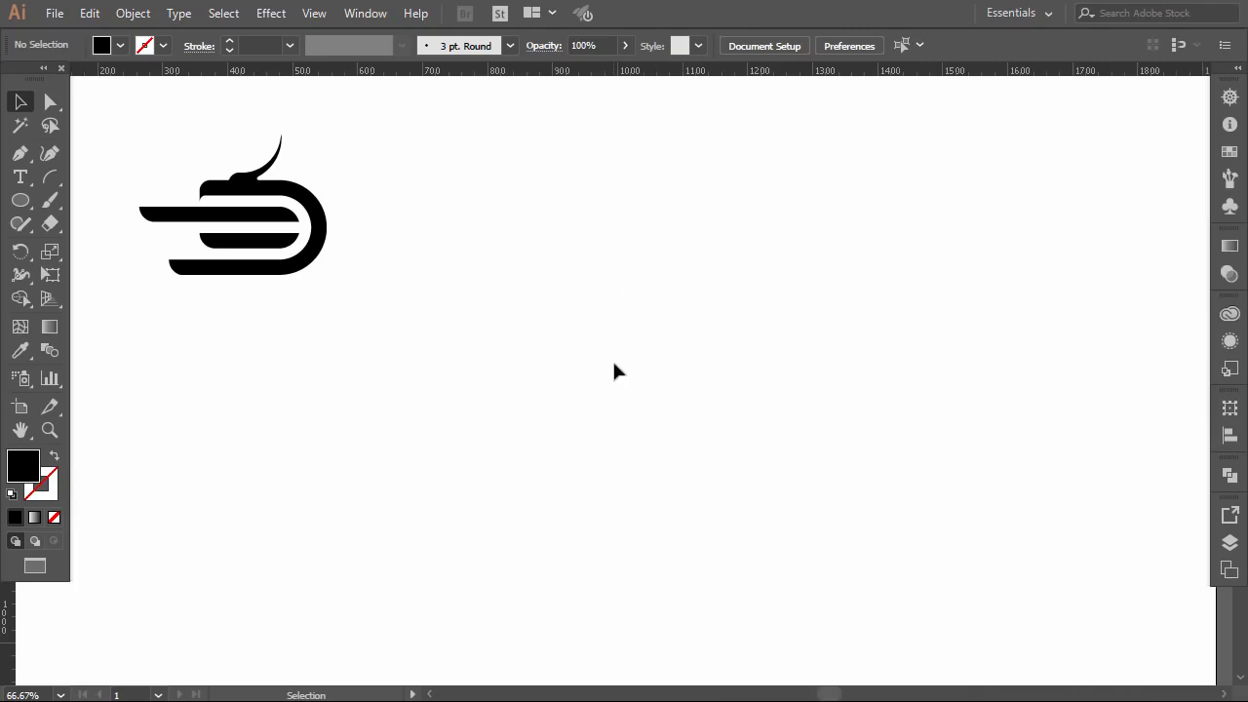
# Add the text DRAGO to the right of the bird logo, enlarge it to about 111 pt and duplicate it directly below.
pyautogui.click(19, 178)
pyautogui.click(576, 311)
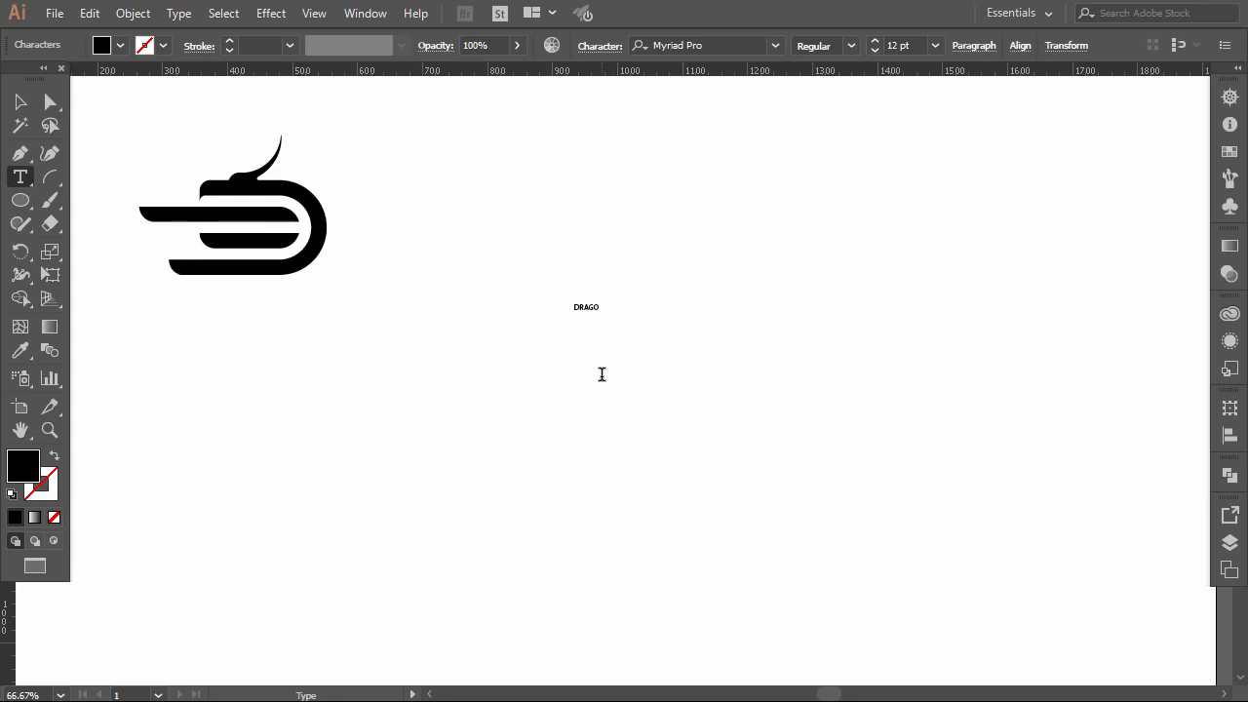
pyautogui.click(21, 102)
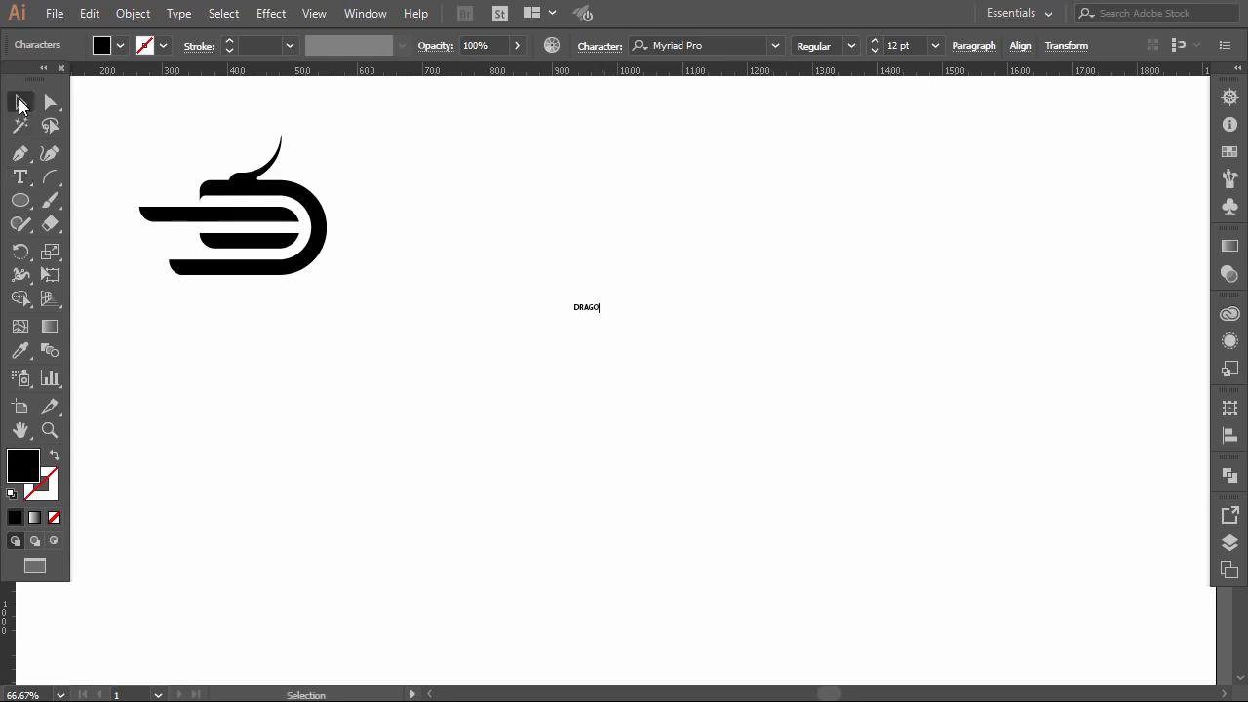
pyautogui.moveTo(605, 309); pyautogui.dragTo(653, 367)
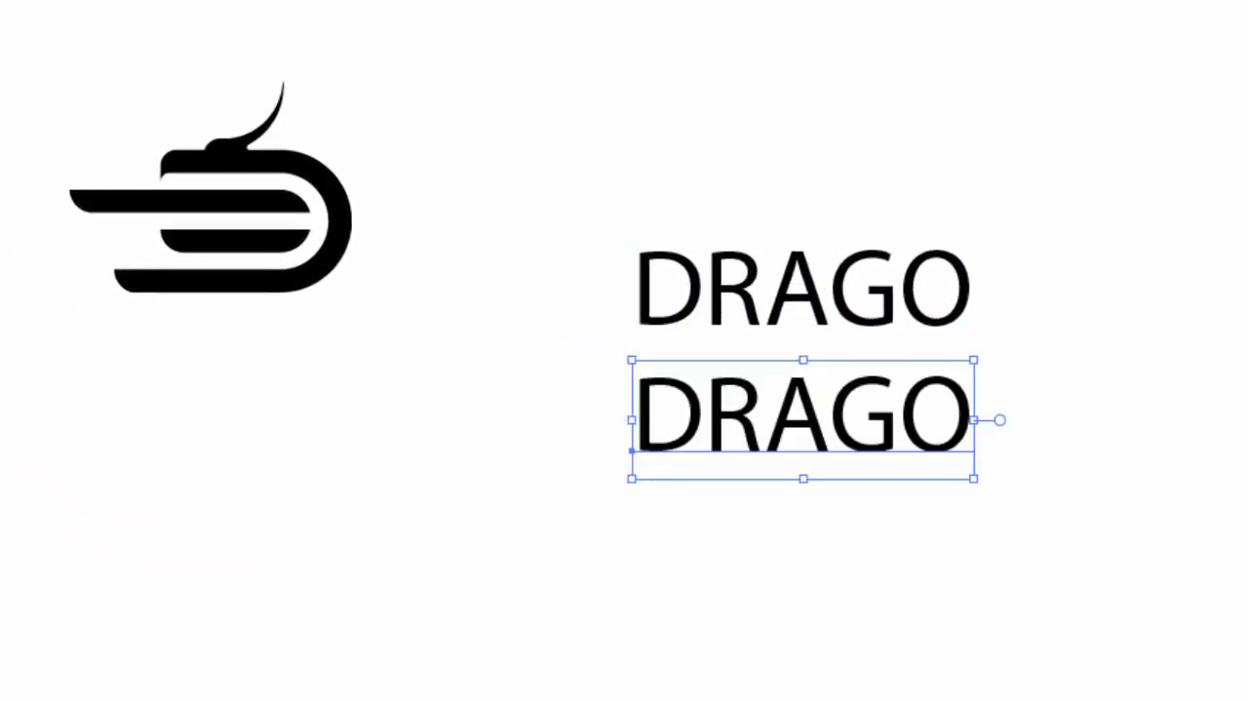
# Replace the wording of the lower DRAGO copy with INVEST.
pyautogui.doubleClick(719, 413)
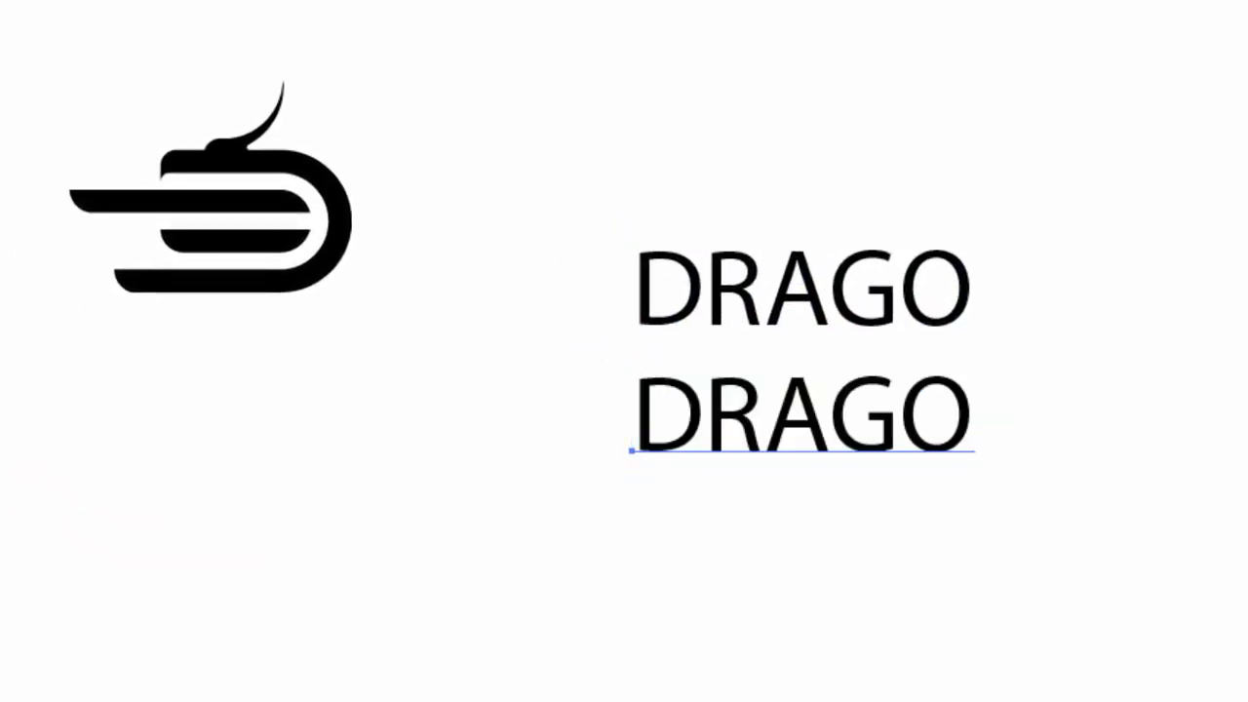
pyautogui.doubleClick(743, 411)
pyautogui.write('INVEST')
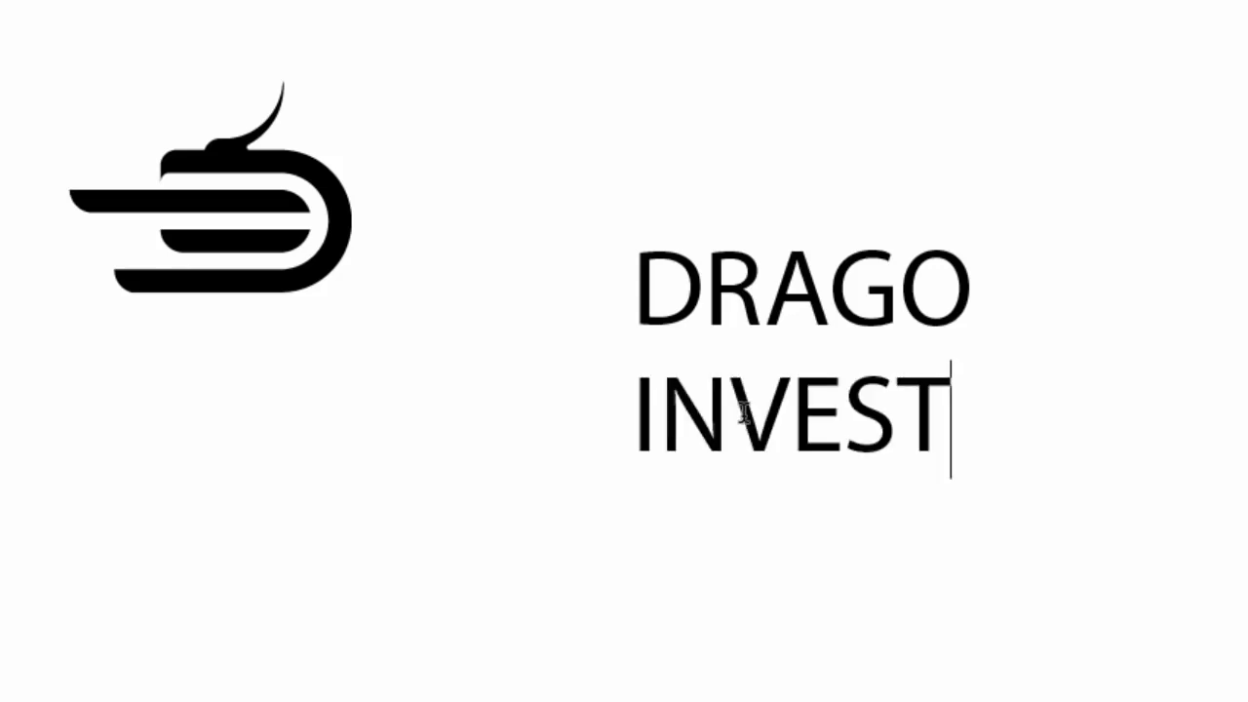
pyautogui.press('Escape')
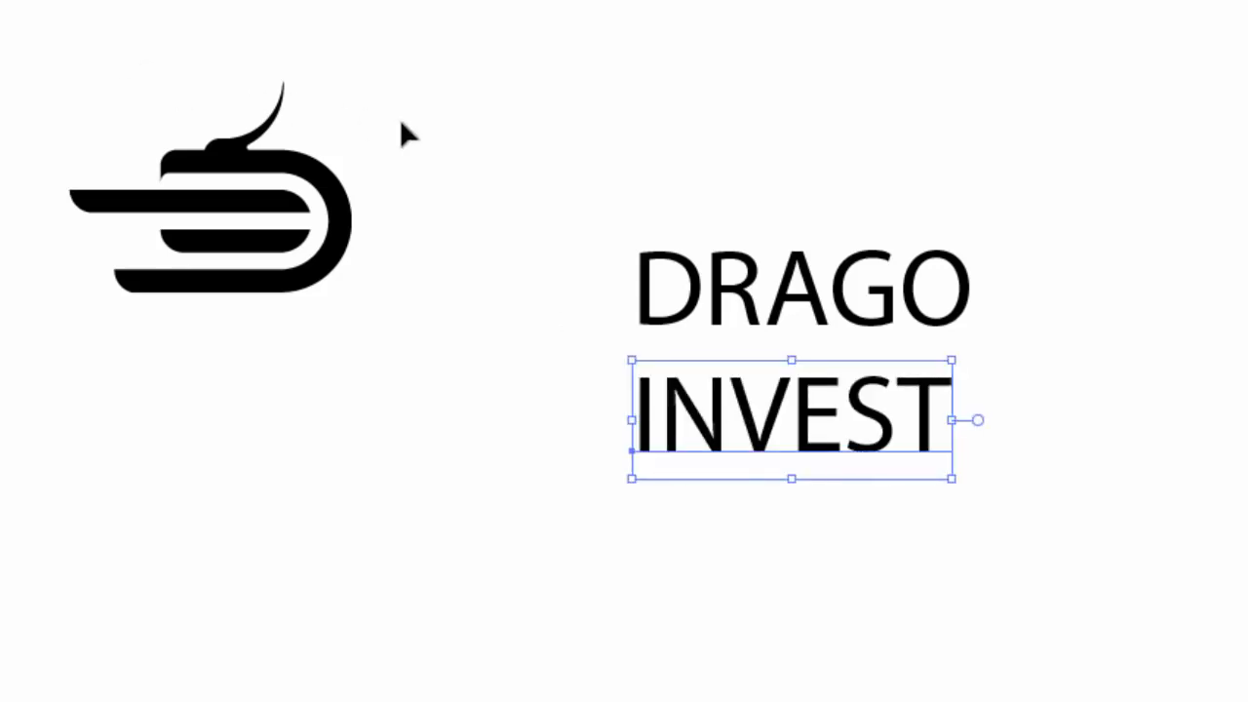
# Set the font of the DRAGO text to Gotham Bold.
pyautogui.moveTo(637, 215); pyautogui.dragTo(906, 241)
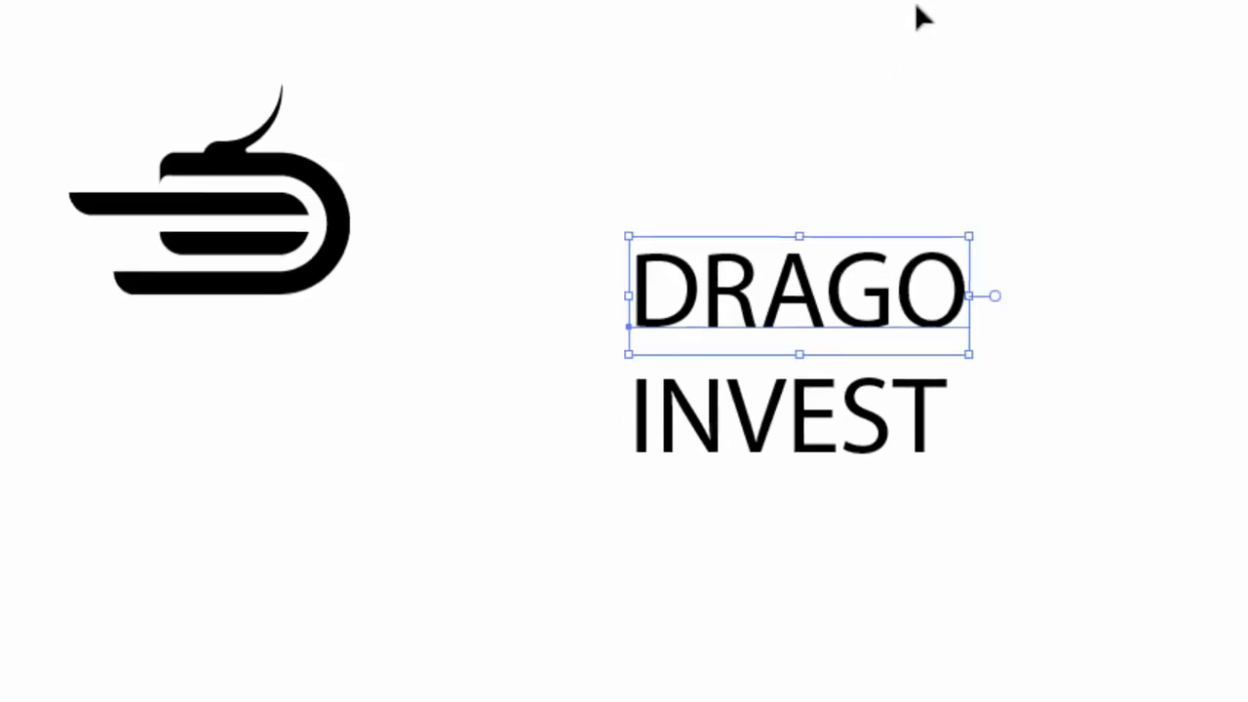
pyautogui.click(792, 56)
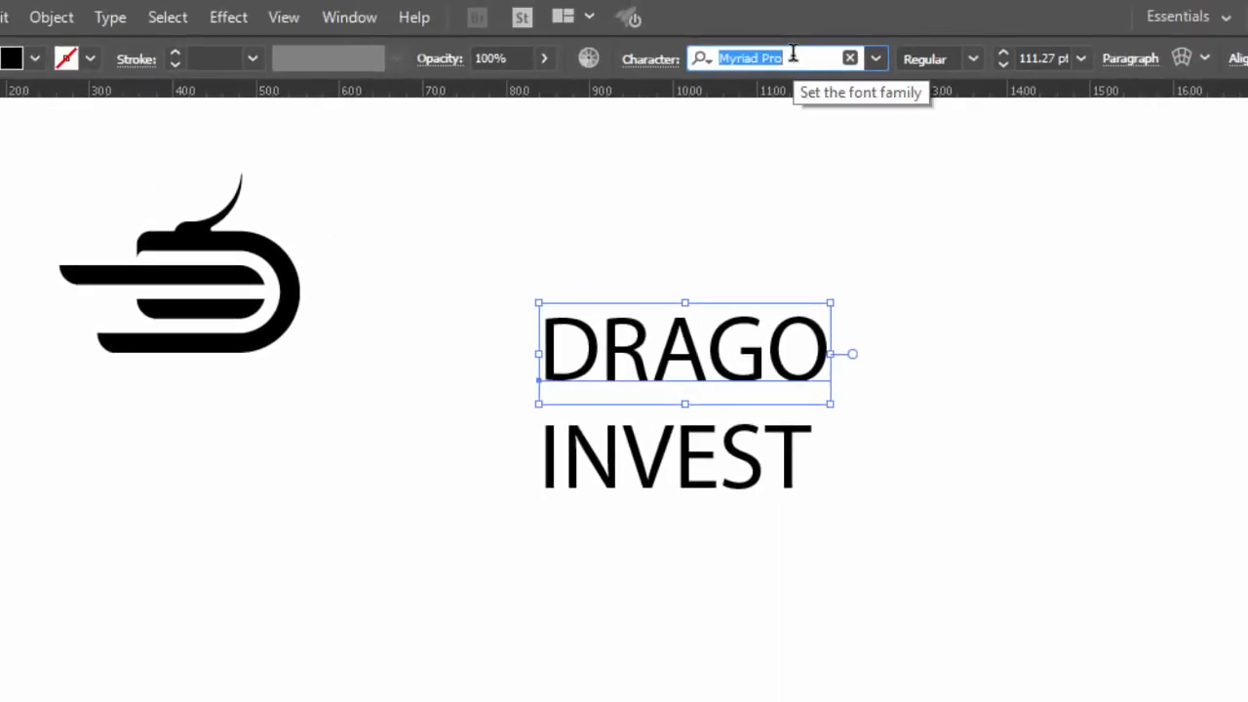
pyautogui.write('gotha')
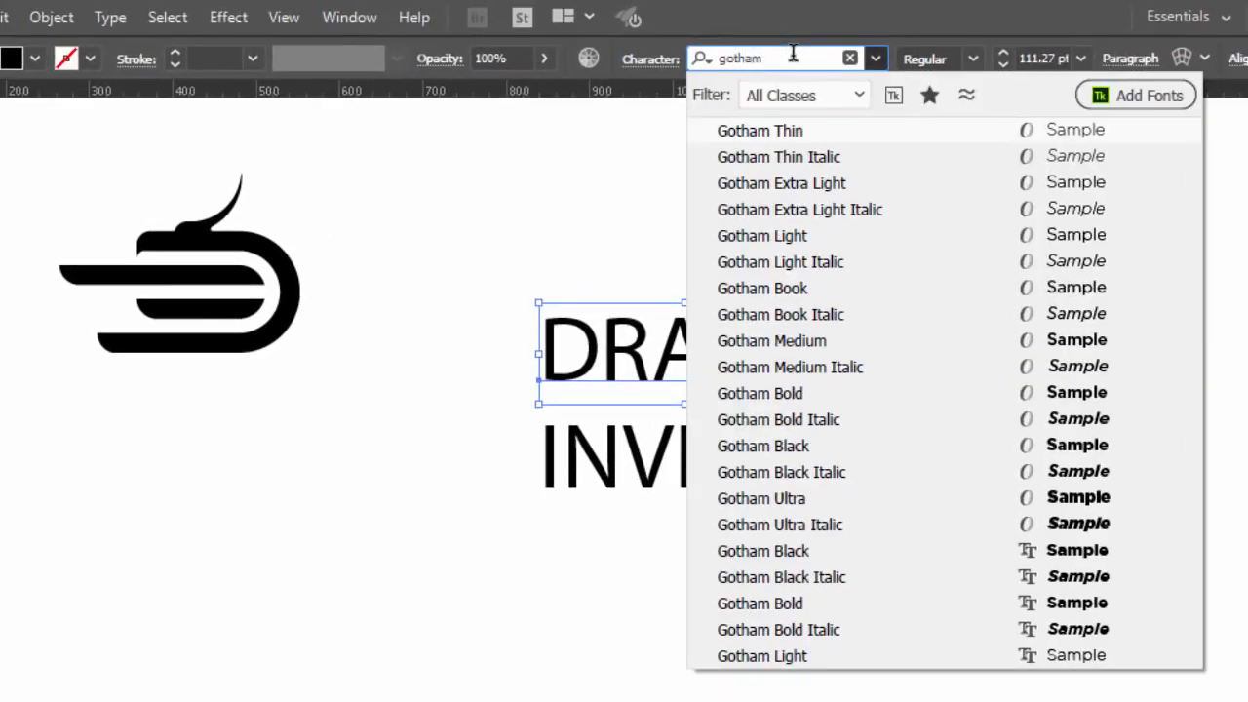
pyautogui.write('m')
pyautogui.click(792, 394)
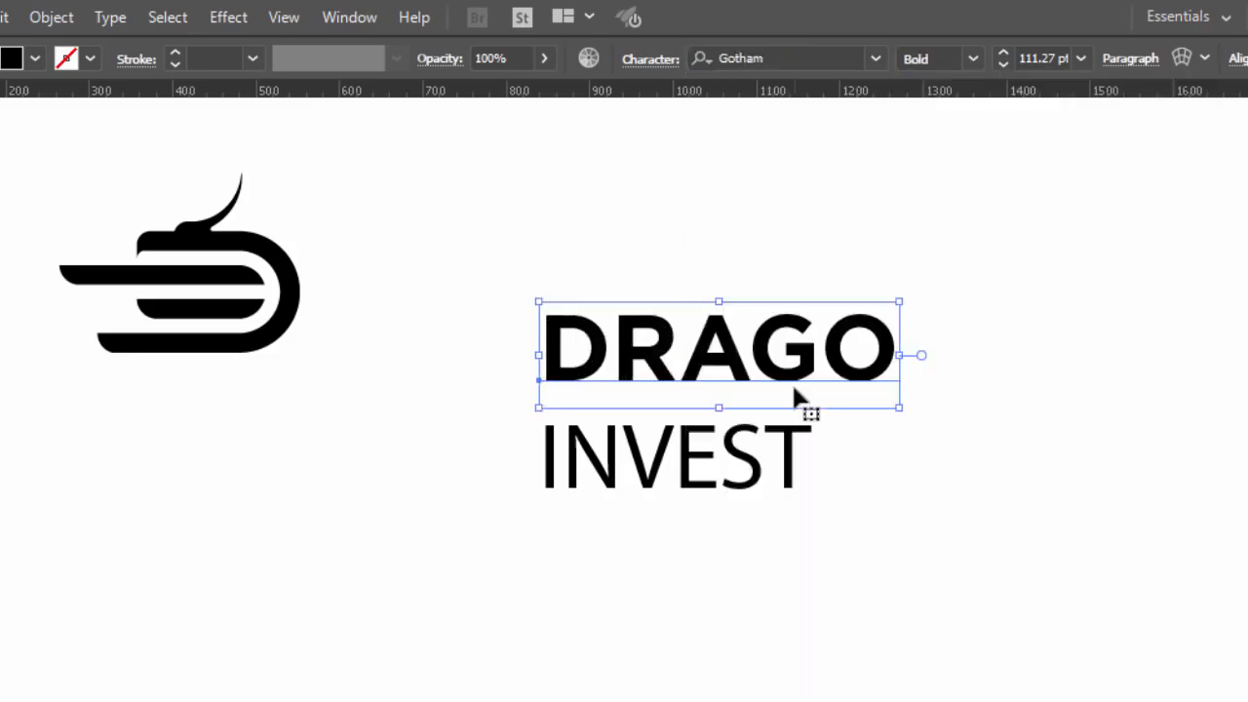
# Copy DRAGO's type style onto INVEST with the Eyedropper and set the INVEST weight to Light.
pyautogui.click(770, 442)
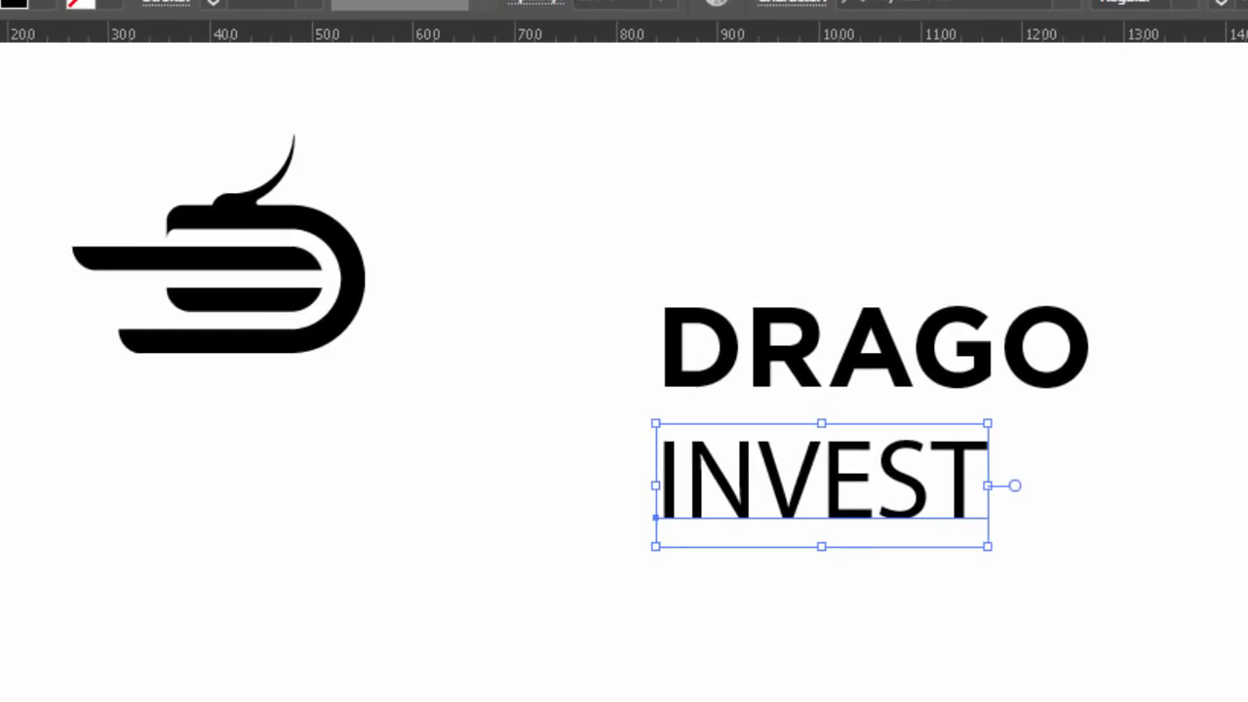
pyautogui.press('i')
pyautogui.click(808, 300)
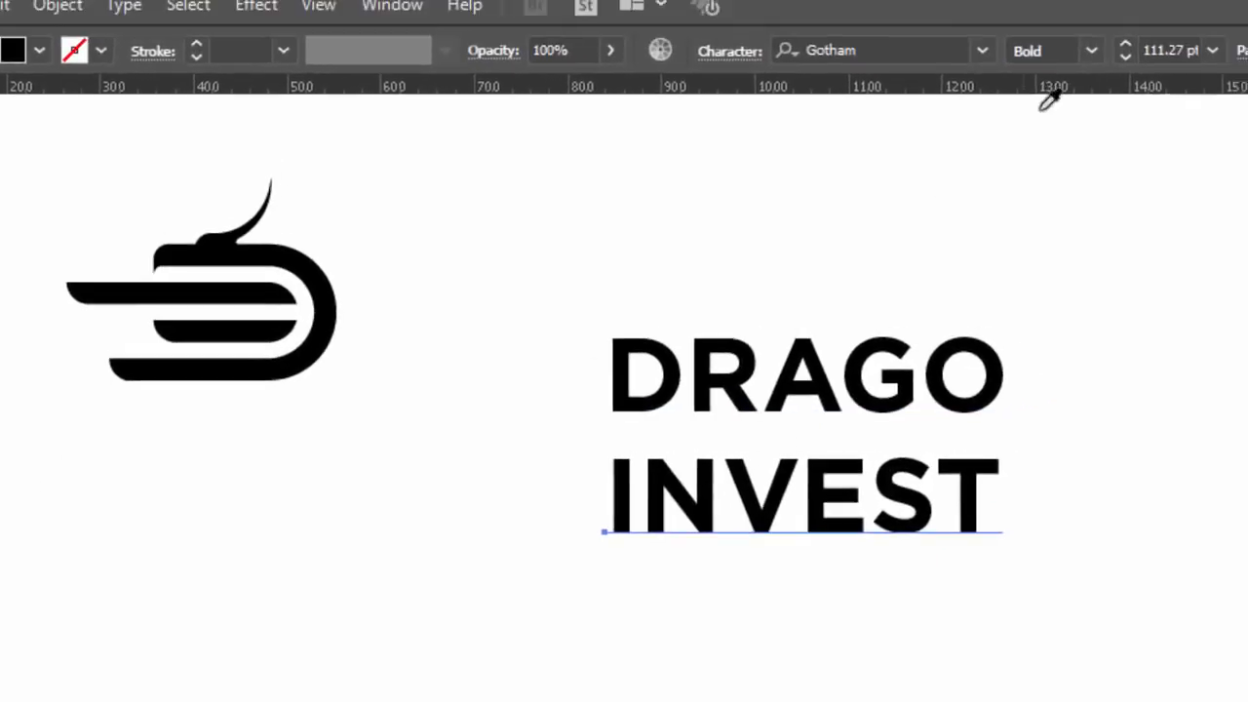
pyautogui.click(1091, 53)
pyautogui.click(1043, 203)
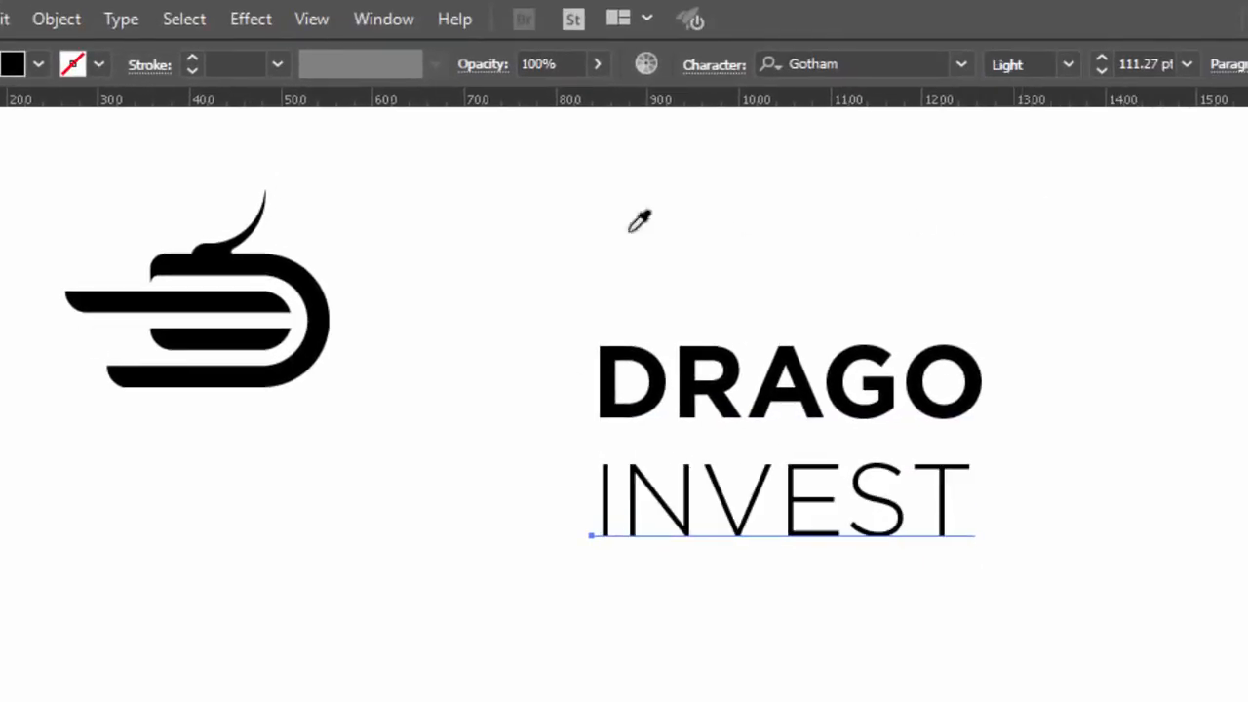
# Scale INVEST down proportionally to about 62 pt and set its tracking to 700.
pyautogui.press('v')
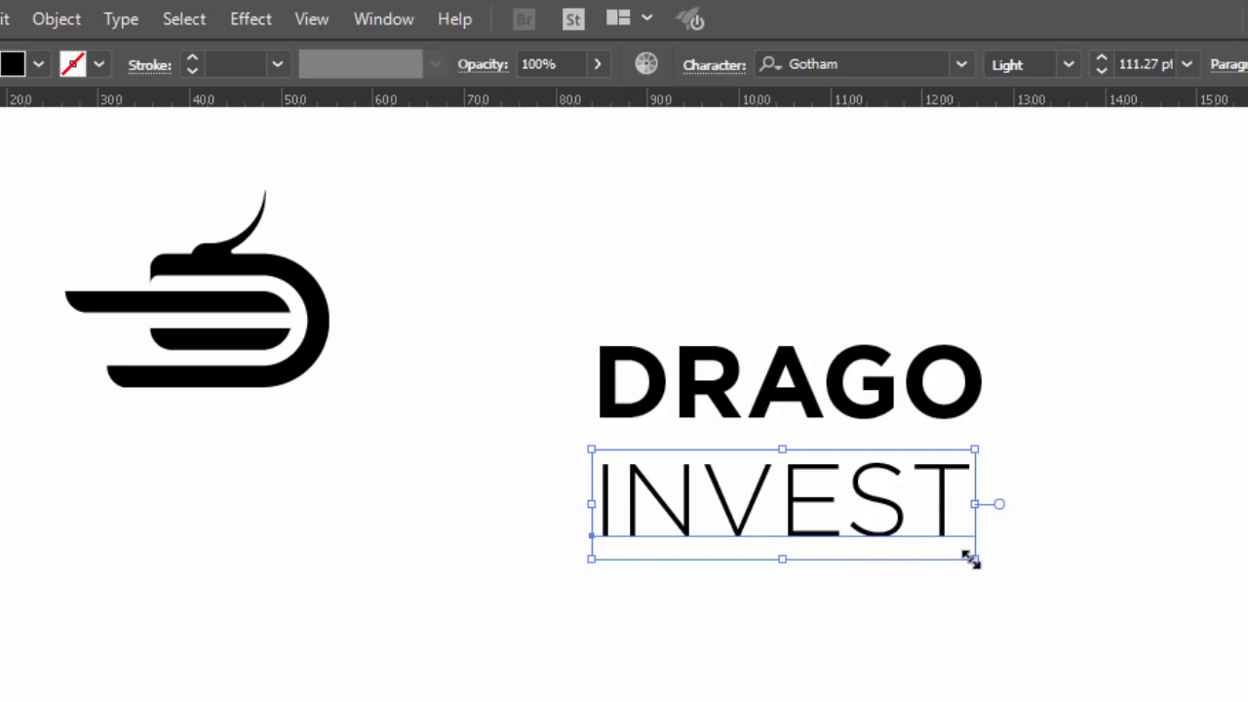
pyautogui.moveTo(971, 558); pyautogui.dragTo(807, 513)
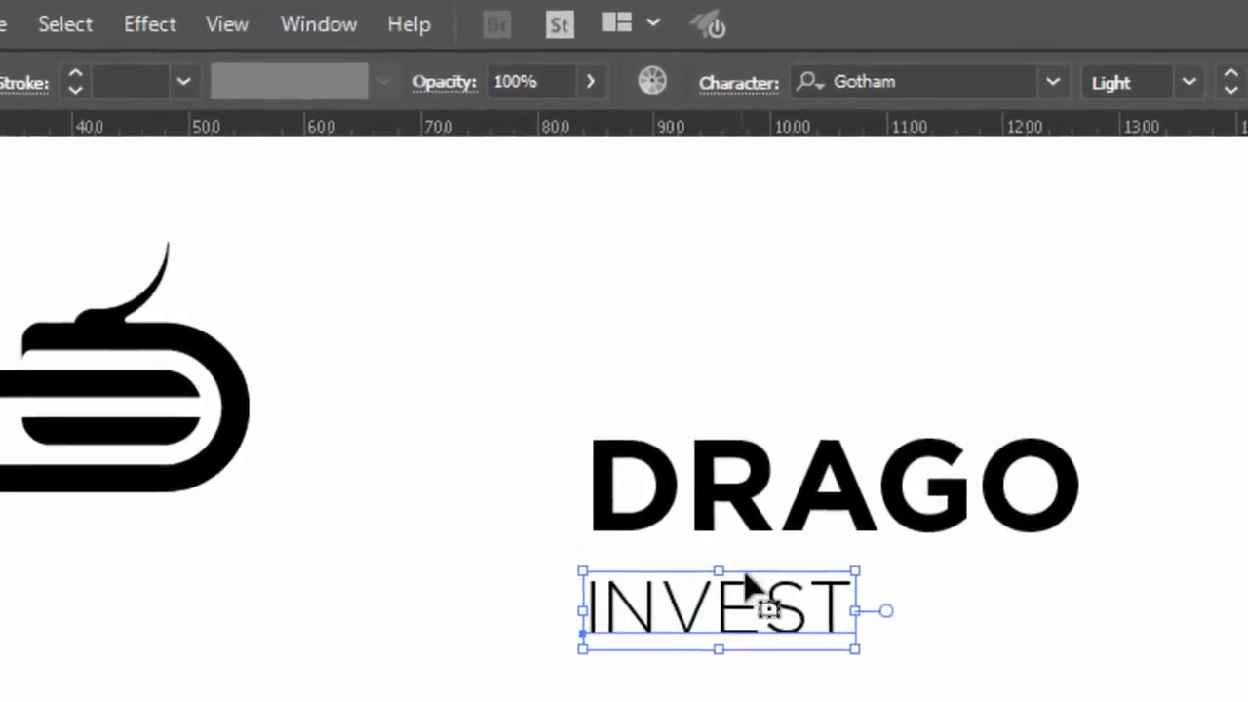
pyautogui.click(722, 84)
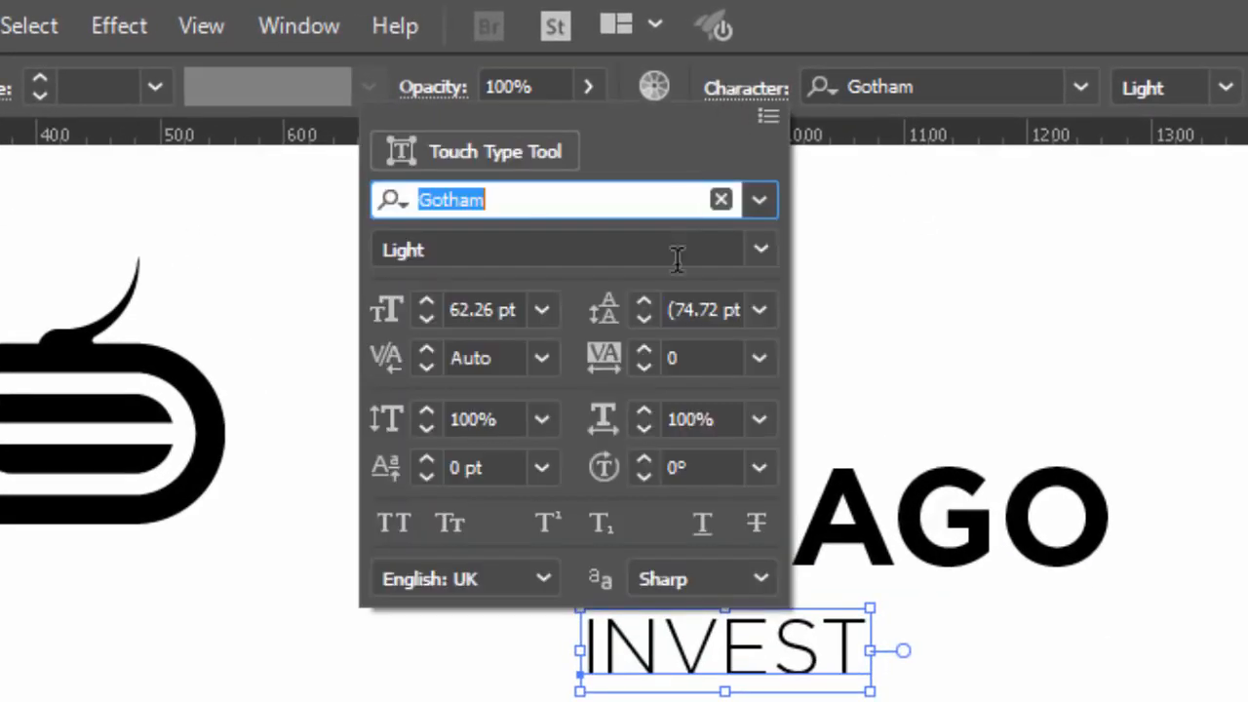
pyautogui.click(678, 353)
pyautogui.write('700')
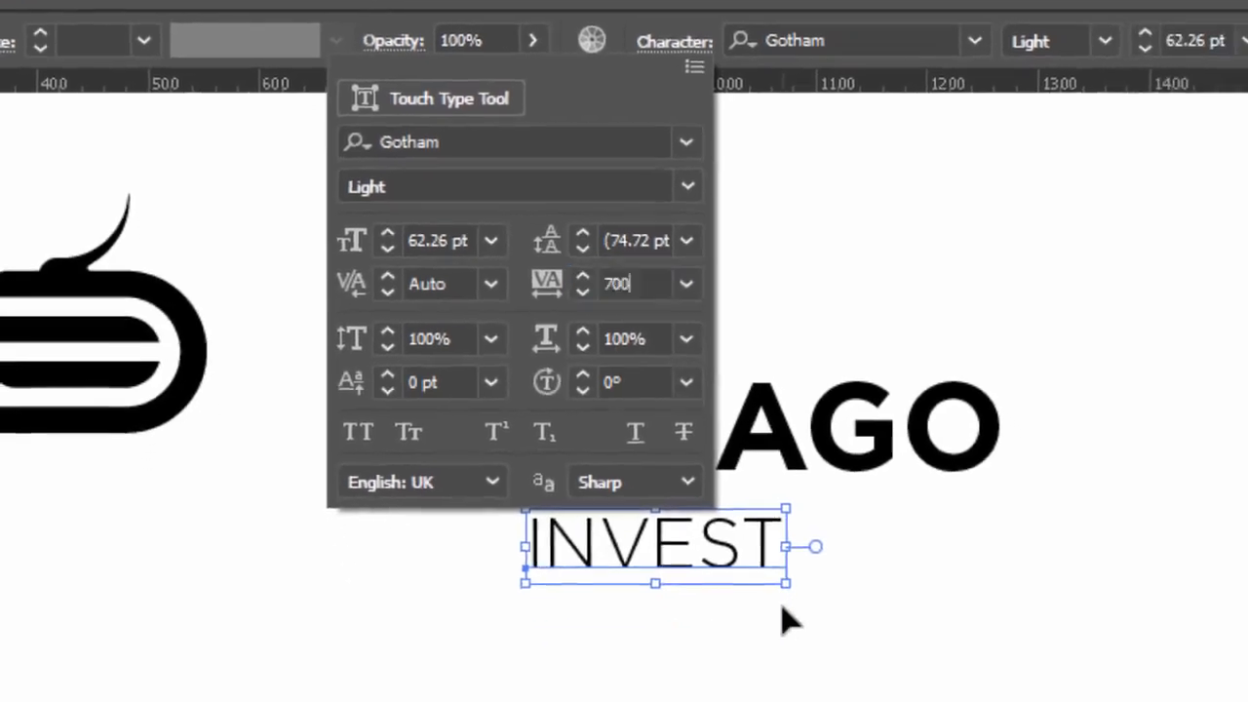
pyautogui.press('Return')
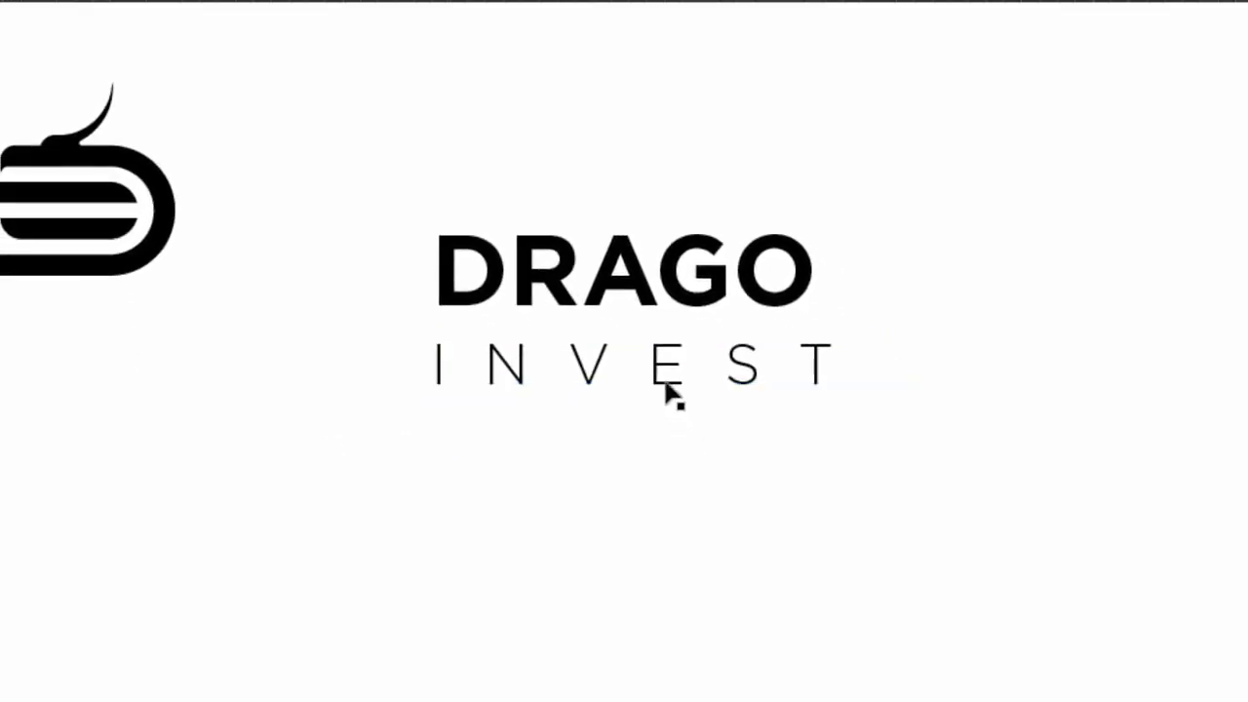
# Shrink INVEST until its letters span the width of DRAGO and place it closely beneath that word.
pyautogui.click(669, 385)
pyautogui.moveTo(874, 392); pyautogui.dragTo(847, 553)
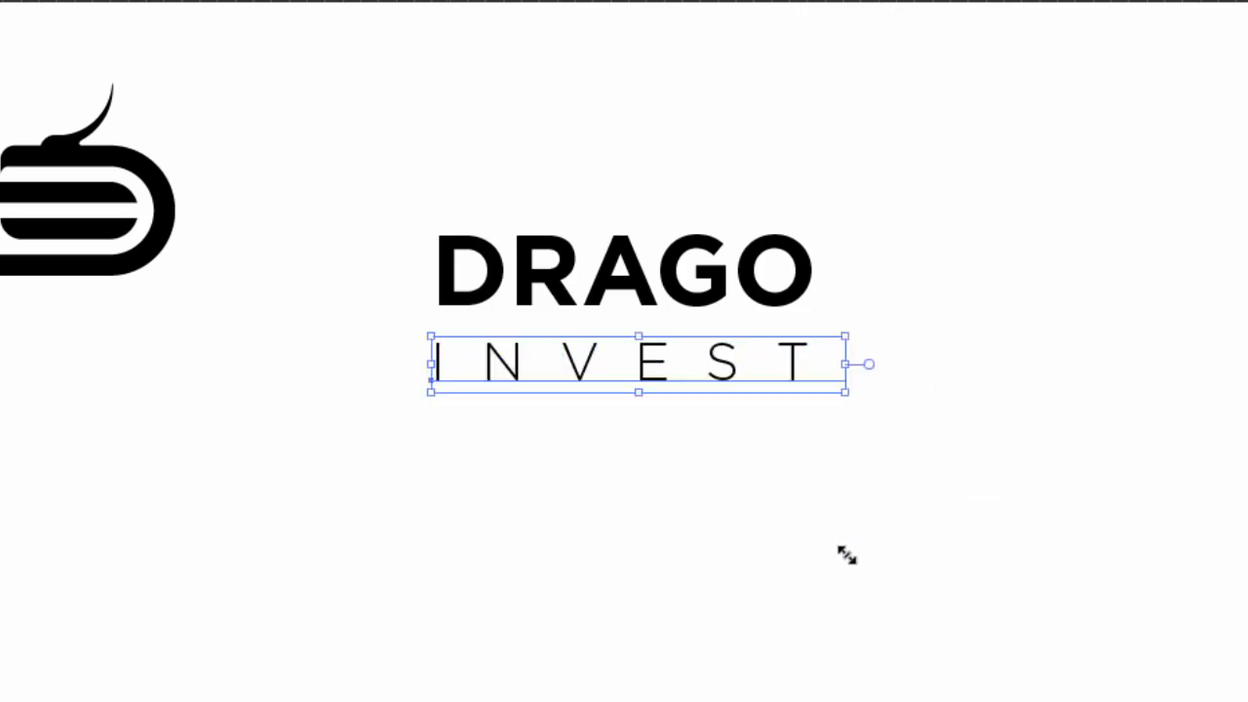
pyautogui.click(774, 421)
pyautogui.click(737, 381)
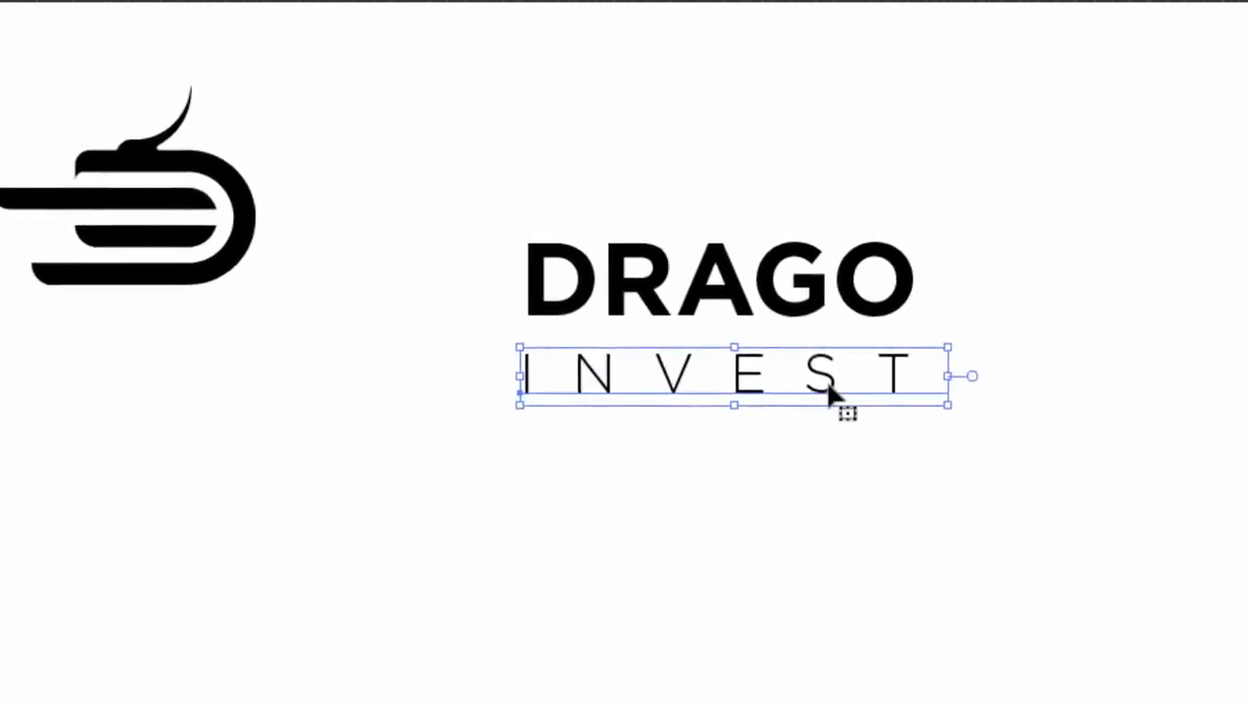
pyautogui.click(931, 509)
pyautogui.click(875, 396)
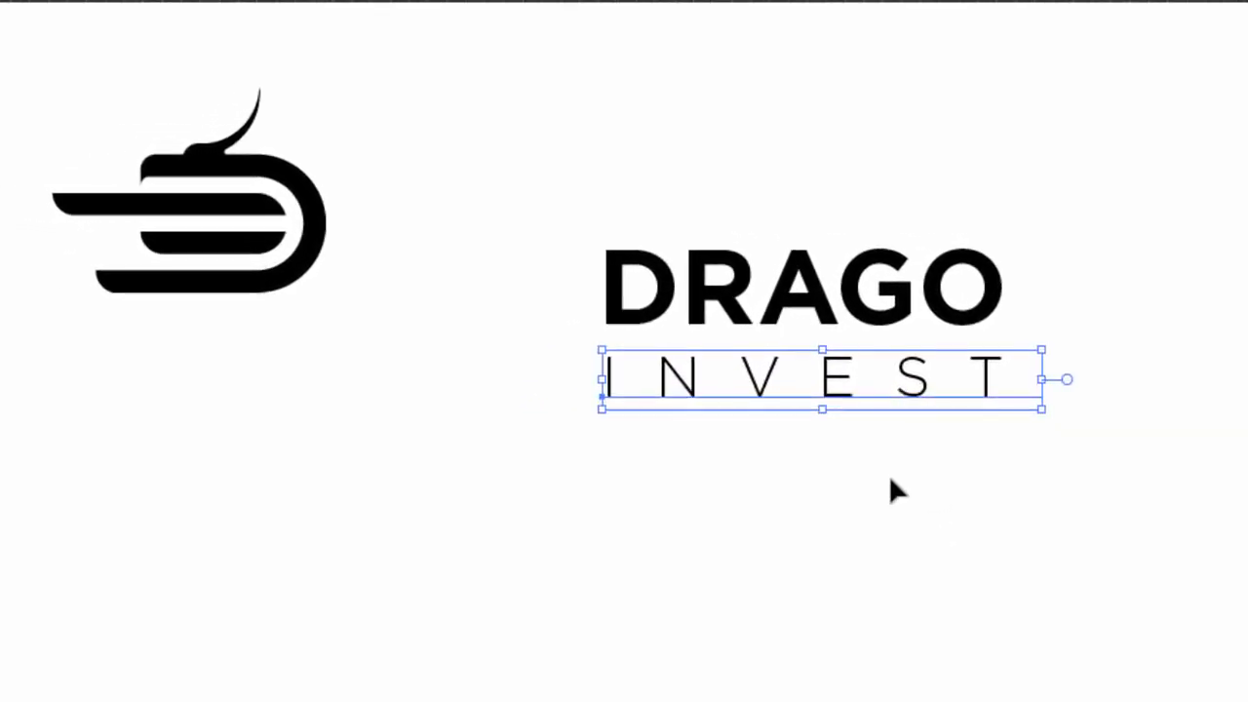
pyautogui.click(902, 471)
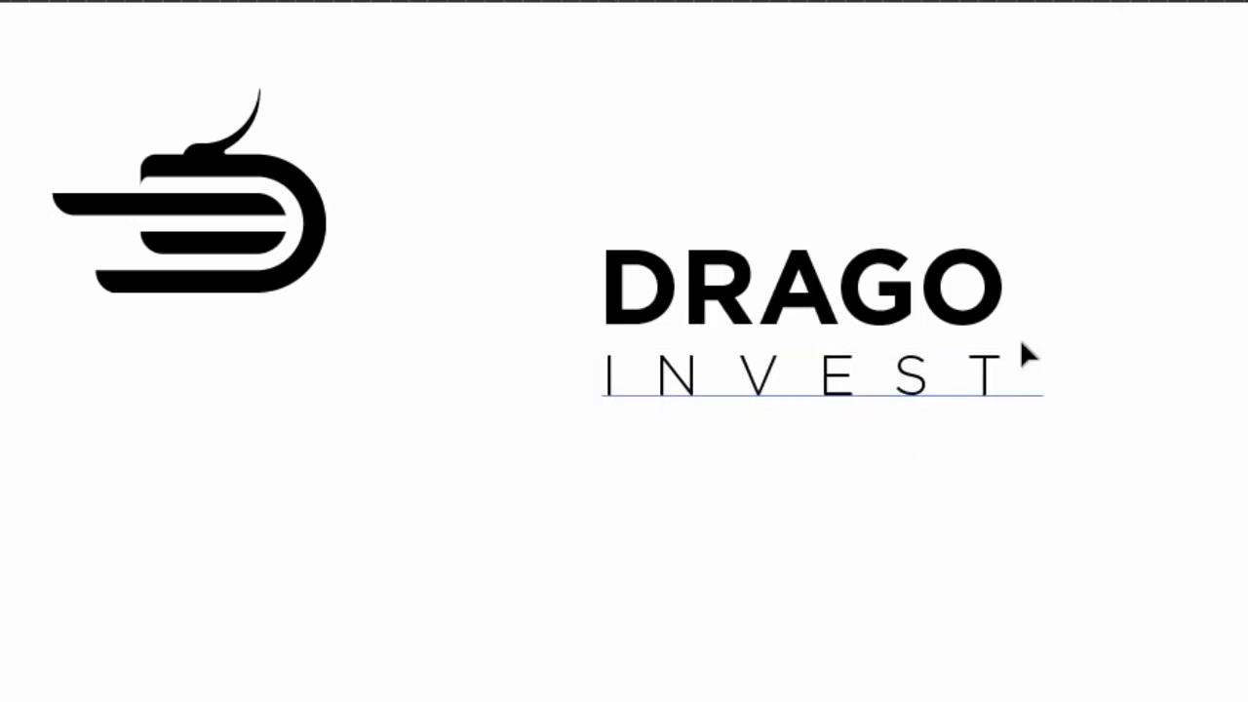
# Move the bird logo next to the text, enlarge it proportionally and adjust its height beside the two words.
pyautogui.moveTo(290, 281); pyautogui.dragTo(535, 380)
pyautogui.moveTo(298, 299); pyautogui.dragTo(202, 300)
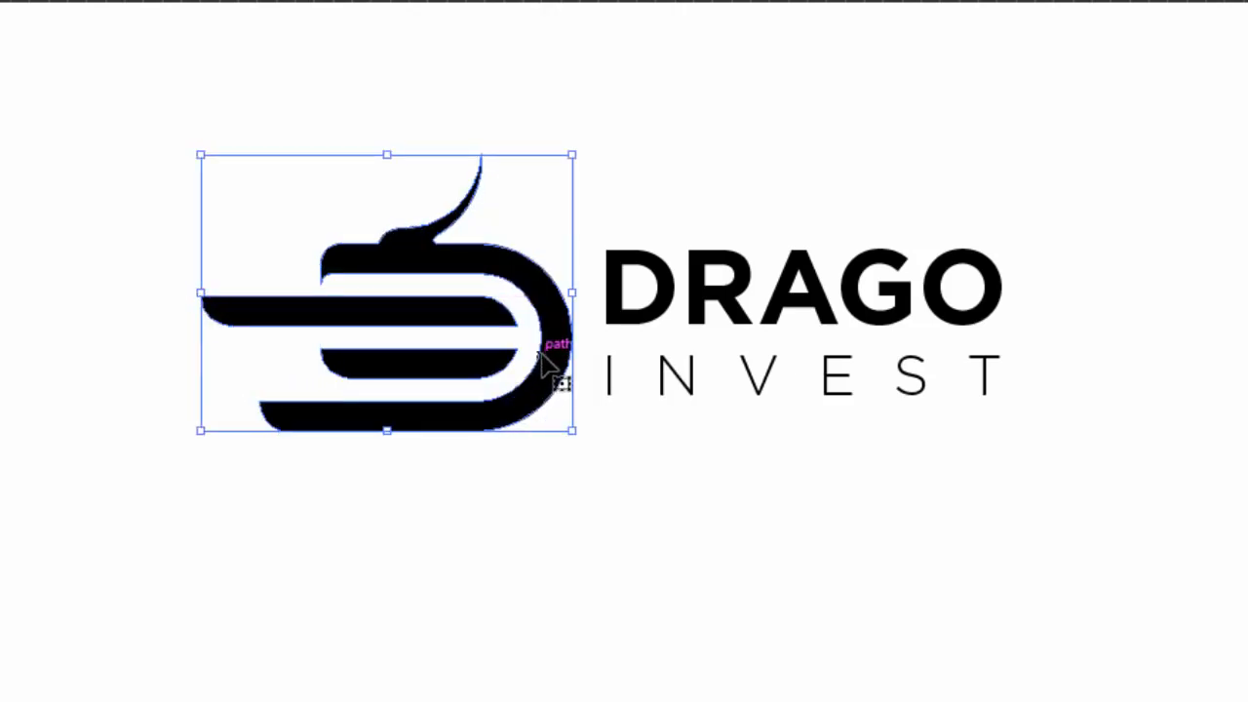
pyautogui.moveTo(539, 361); pyautogui.dragTo(540, 345)
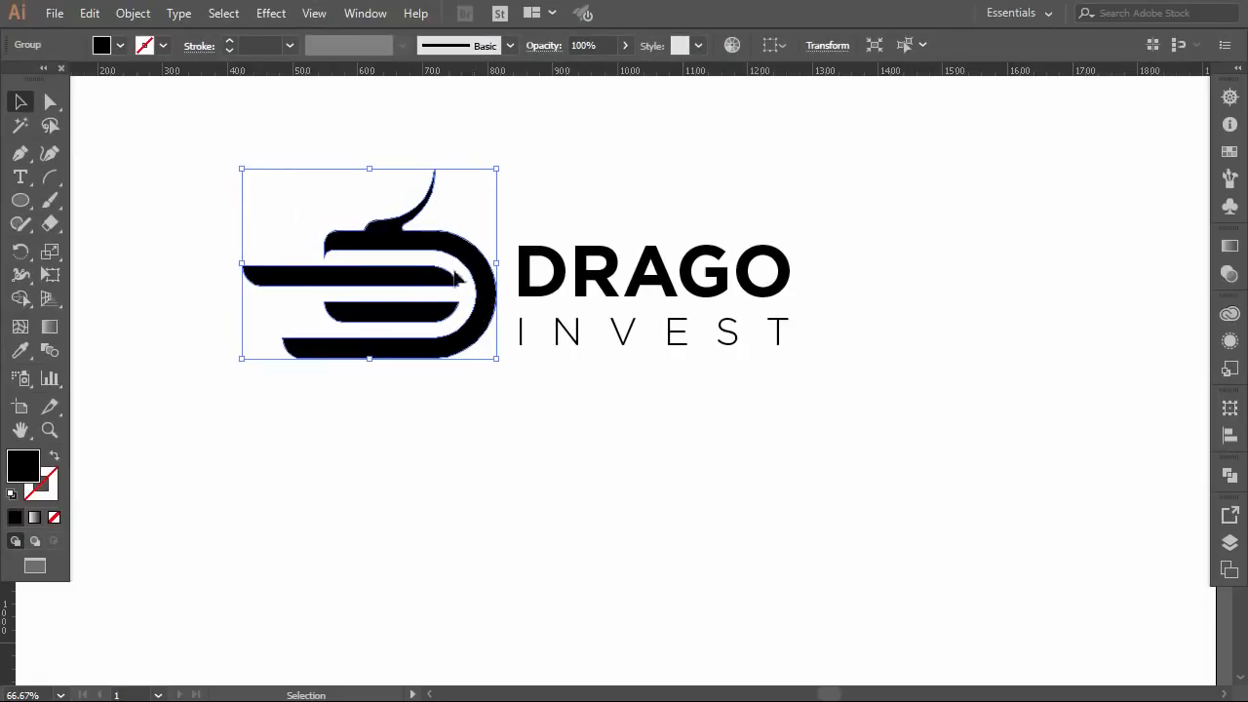
# Move the bird logo together with both text lines toward the middle of the artboard and deselect them.
pyautogui.keyDown('shift'); pyautogui.click(659, 295); pyautogui.keyUp('shift')
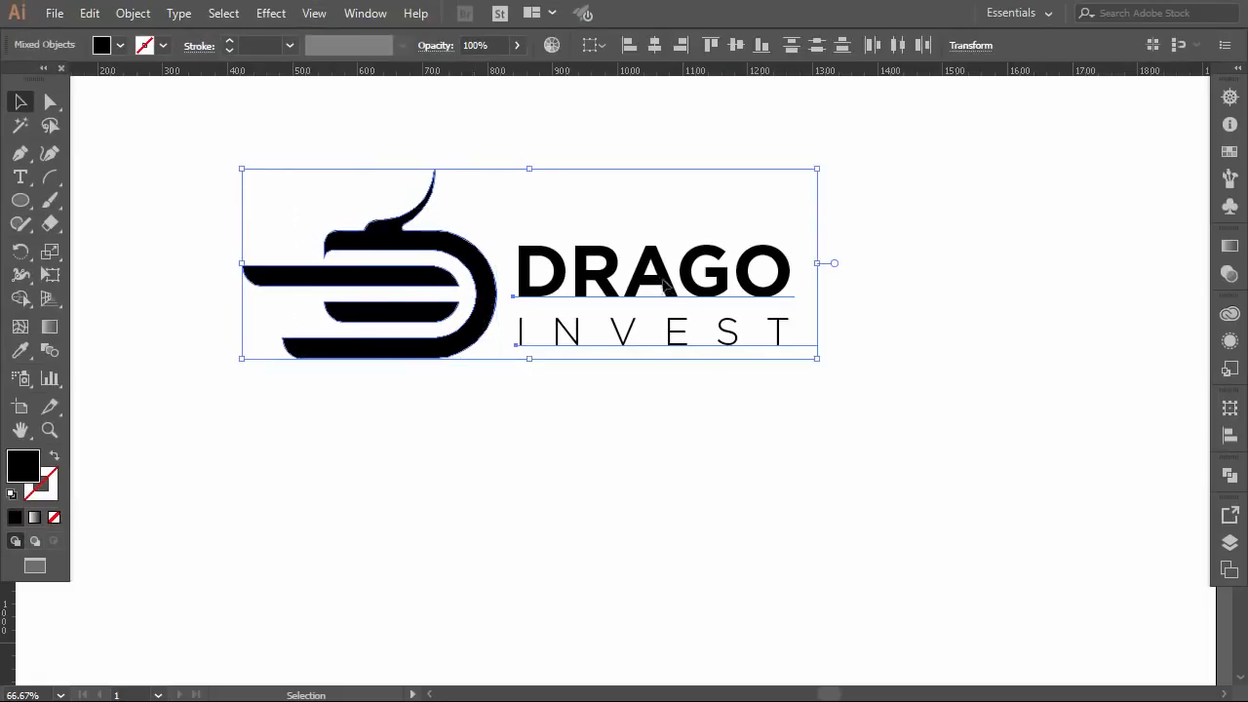
pyautogui.moveTo(664, 283); pyautogui.dragTo(750, 354)
pyautogui.scroll(1, 738, 358)
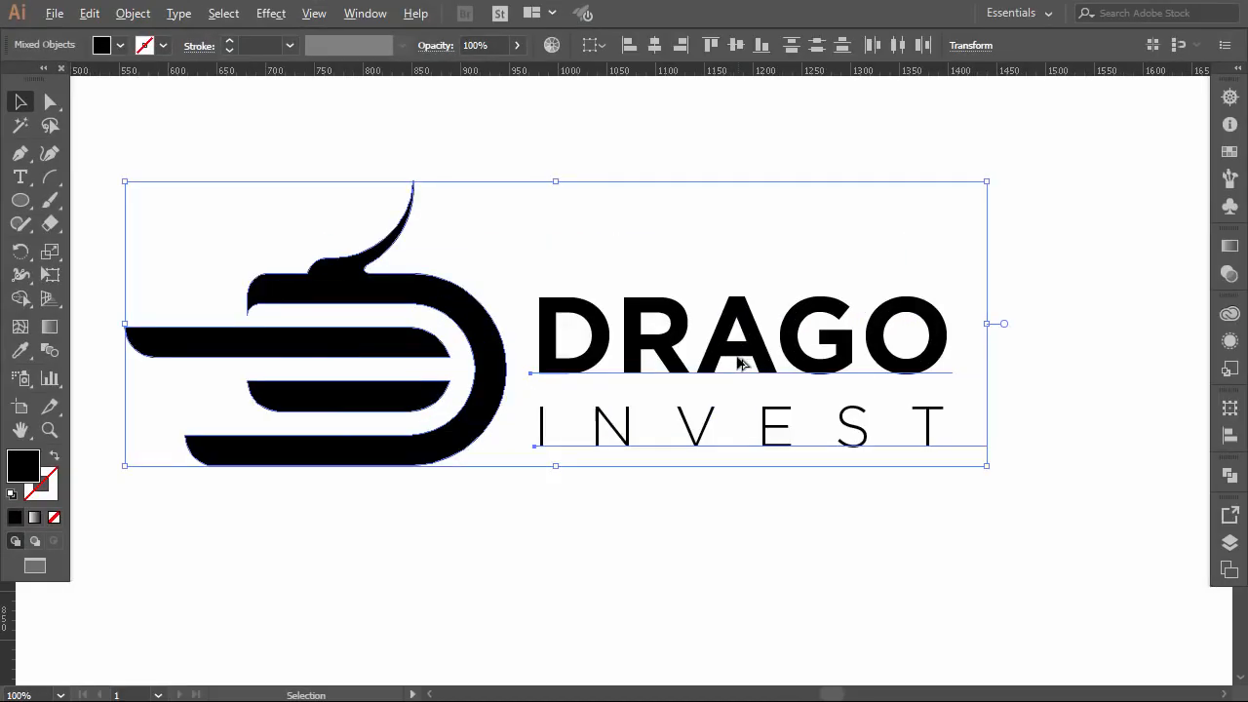
pyautogui.moveTo(500, 382); pyautogui.dragTo(526, 382)
pyautogui.click(580, 513)
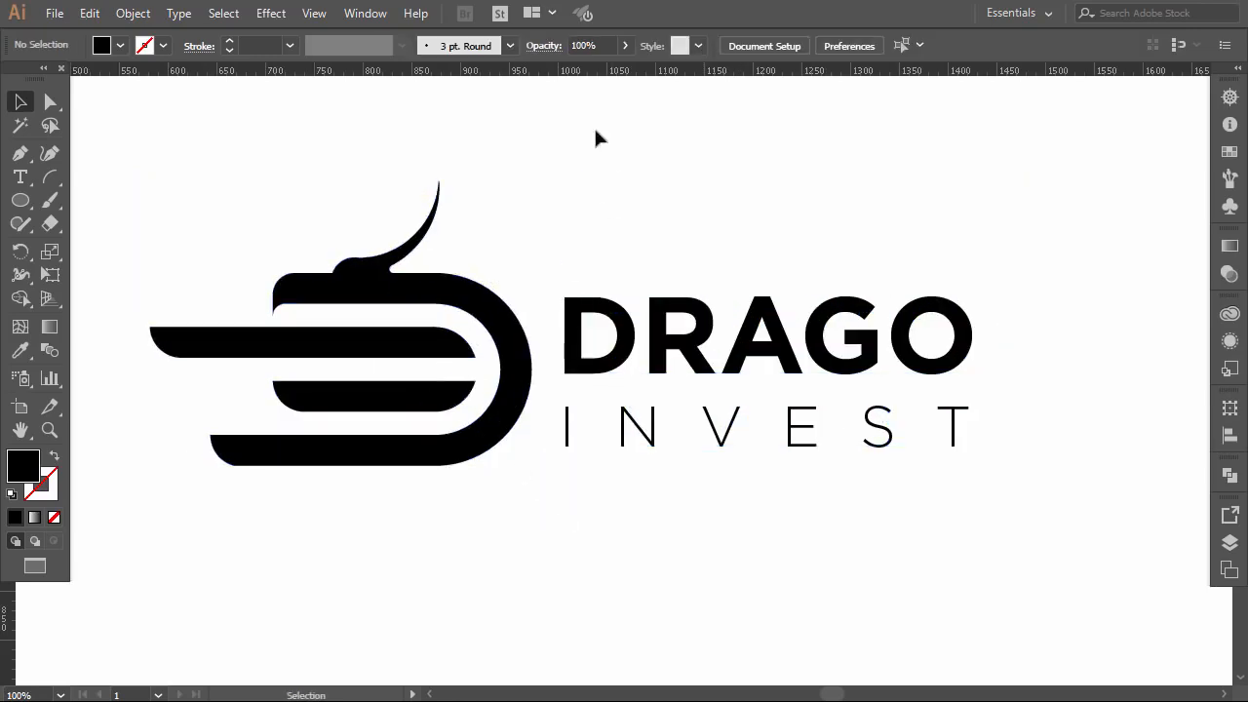
# Place horizontal guides on the upper and lower inner edges of the logo's D-shaped band.
pyautogui.moveTo(577, 74); pyautogui.dragTo(420, 304)
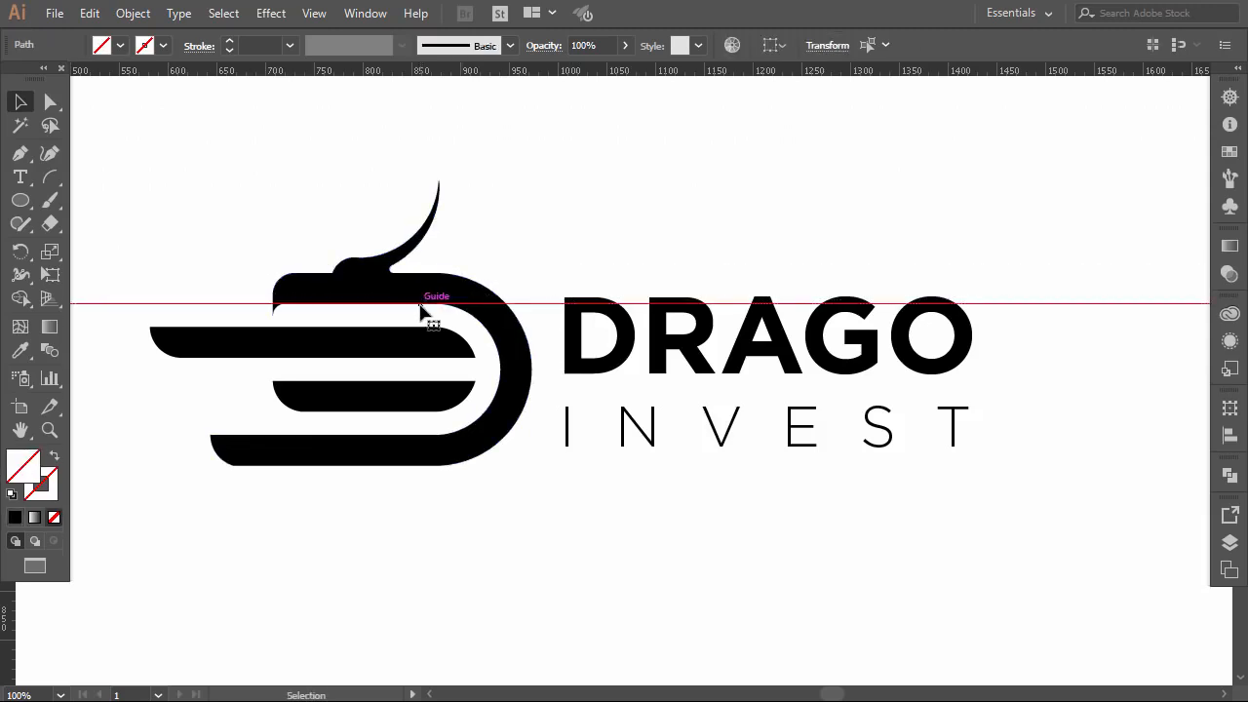
pyautogui.moveTo(580, 76); pyautogui.dragTo(461, 442)
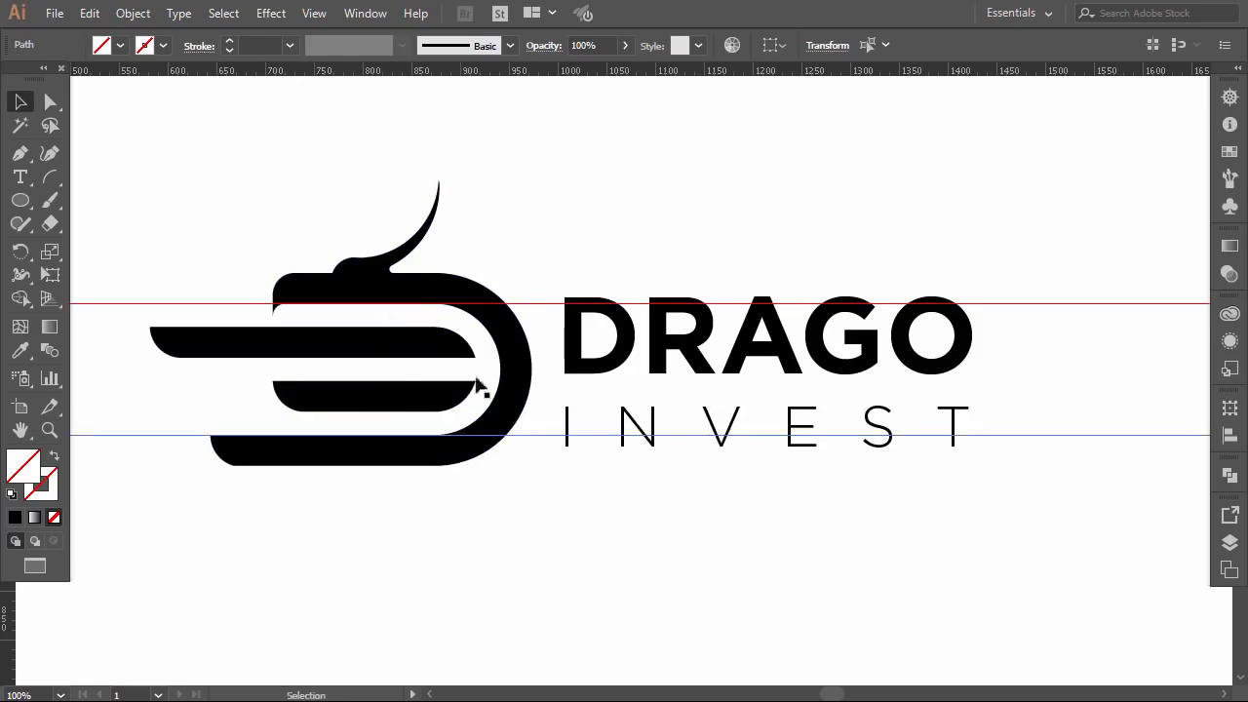
pyautogui.click(19, 100)
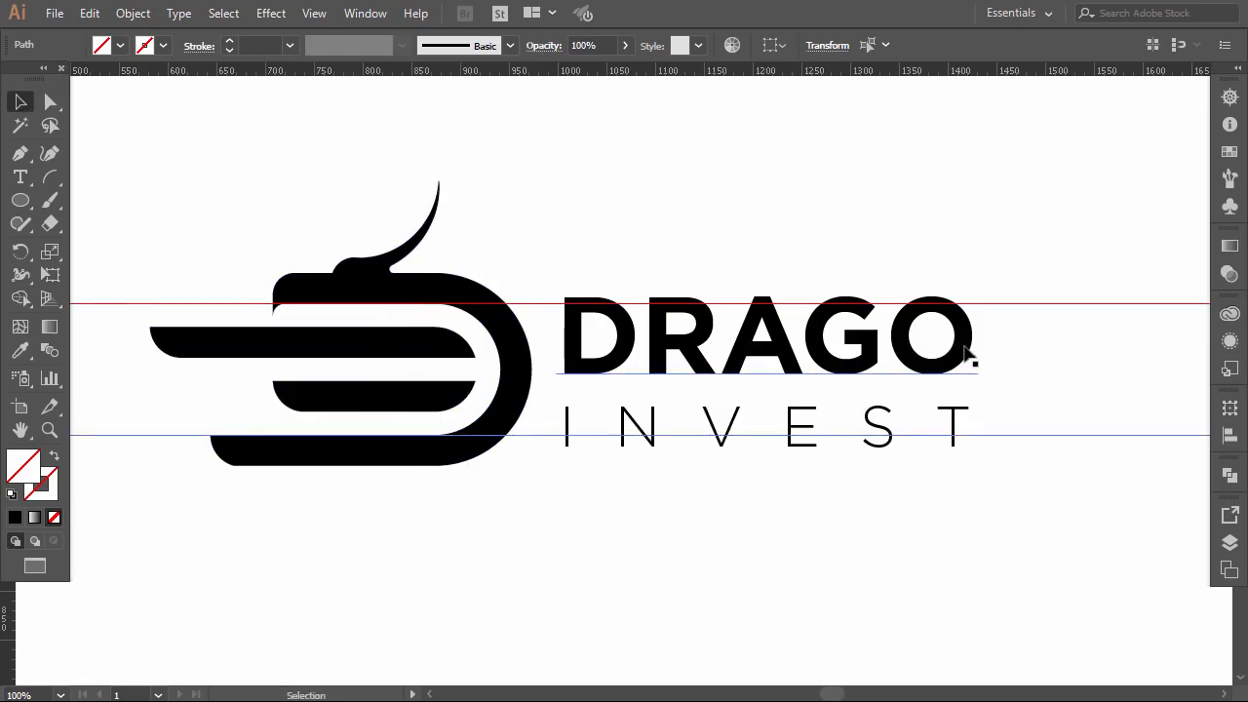
# Scale DRAGO and INVEST down together from the upper guide, with INVEST at about 55 pt, and raise INVEST onto the lower guide.
pyautogui.moveTo(837, 423); pyautogui.dragTo(841, 423)
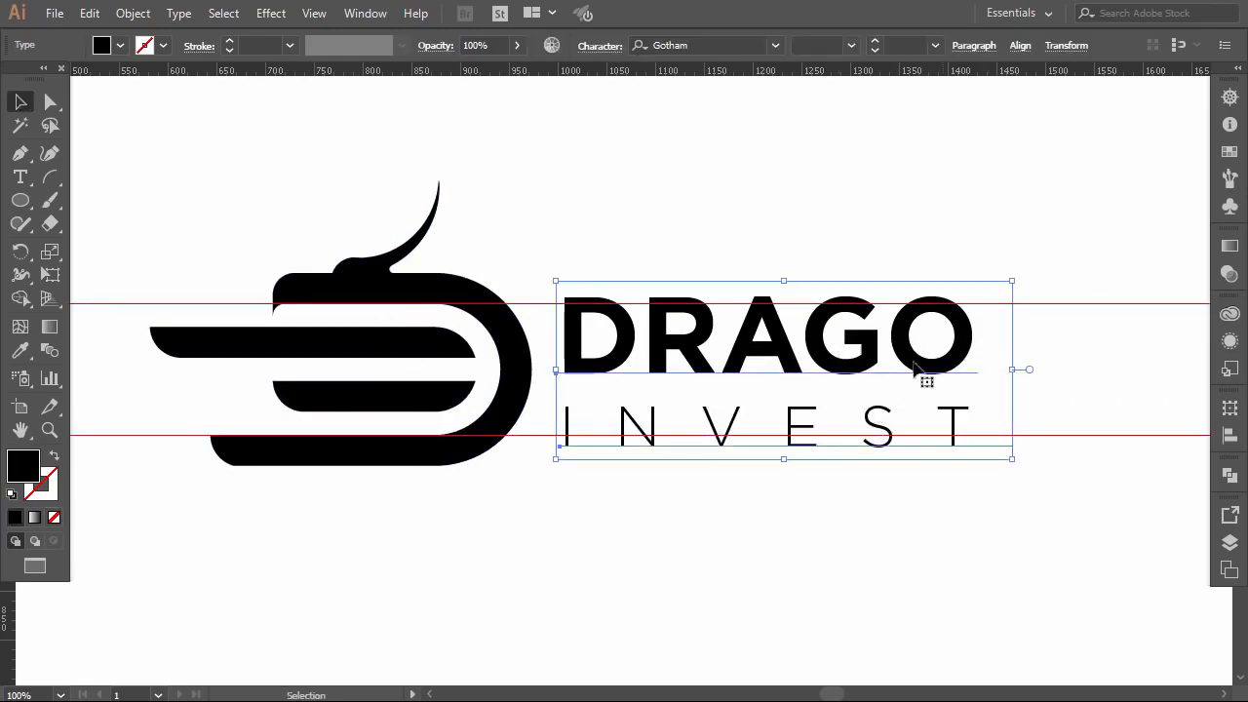
pyautogui.moveTo(1011, 280); pyautogui.dragTo(985, 290)
pyautogui.click(806, 434)
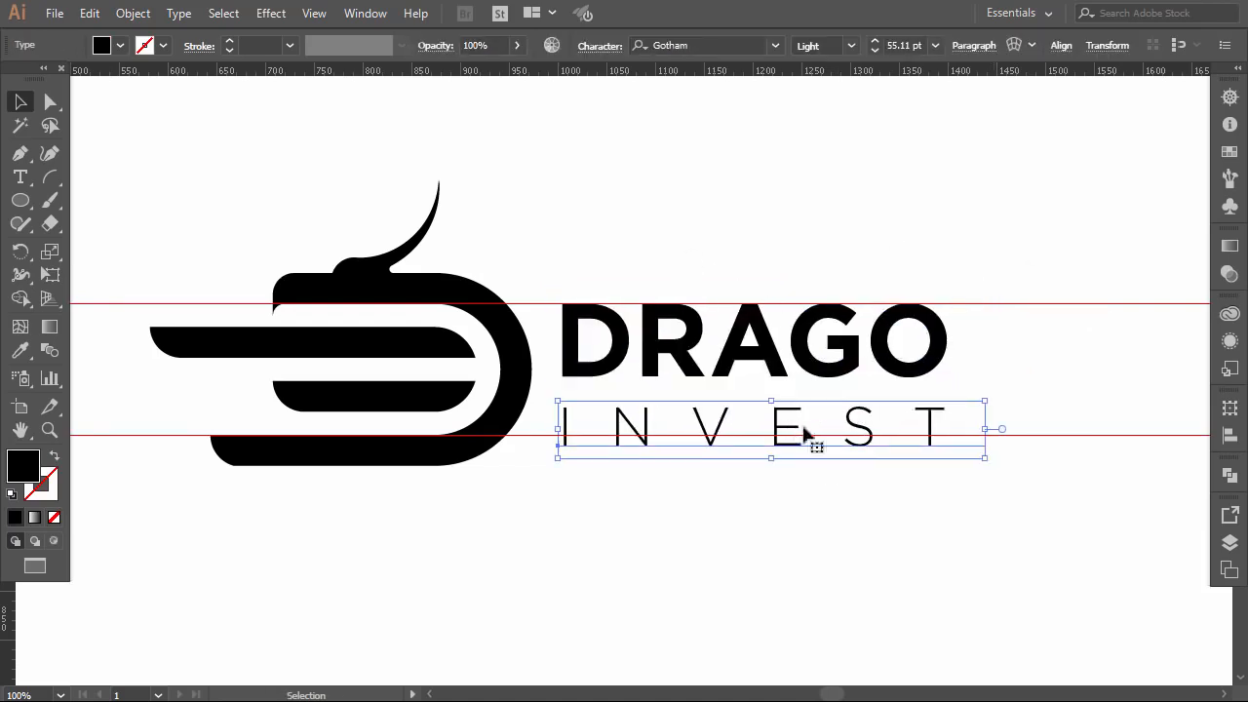
pyautogui.hotkey('shift', 'Up')
pyautogui.click(659, 435)
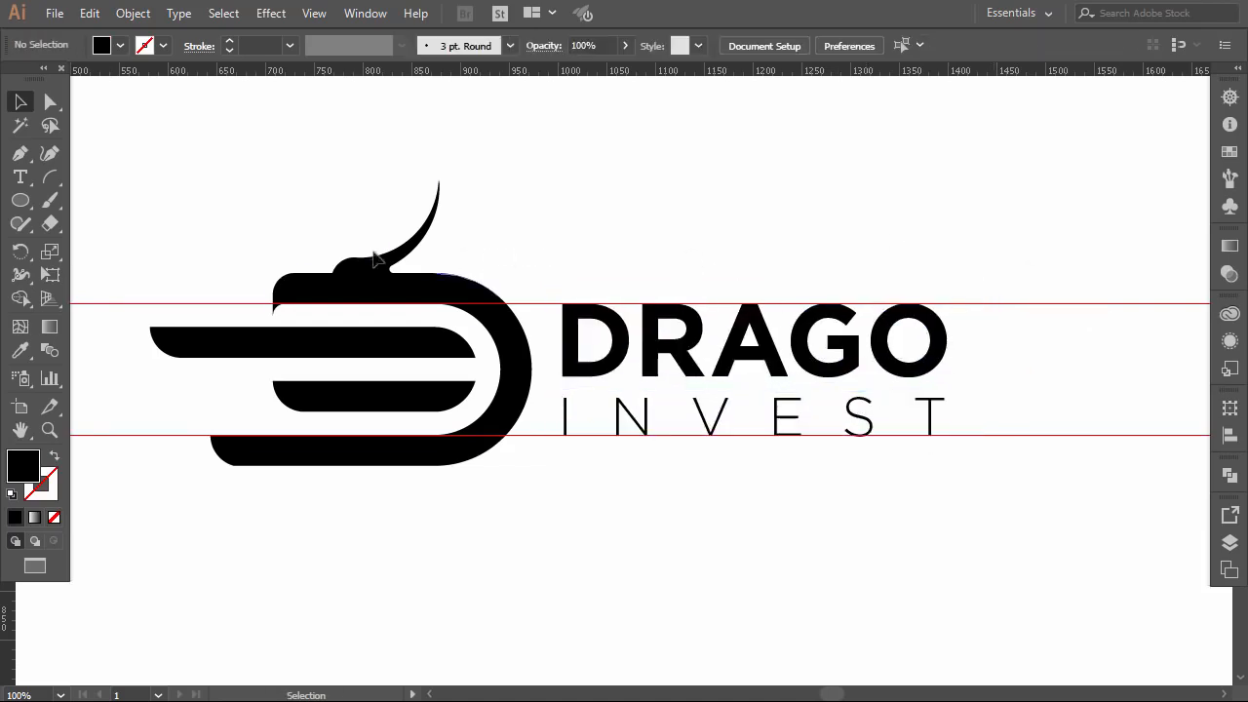
# Hide the guides and select the bird logo together with both text lines.
pyautogui.rightClick(594, 261)
pyautogui.click(660, 415)
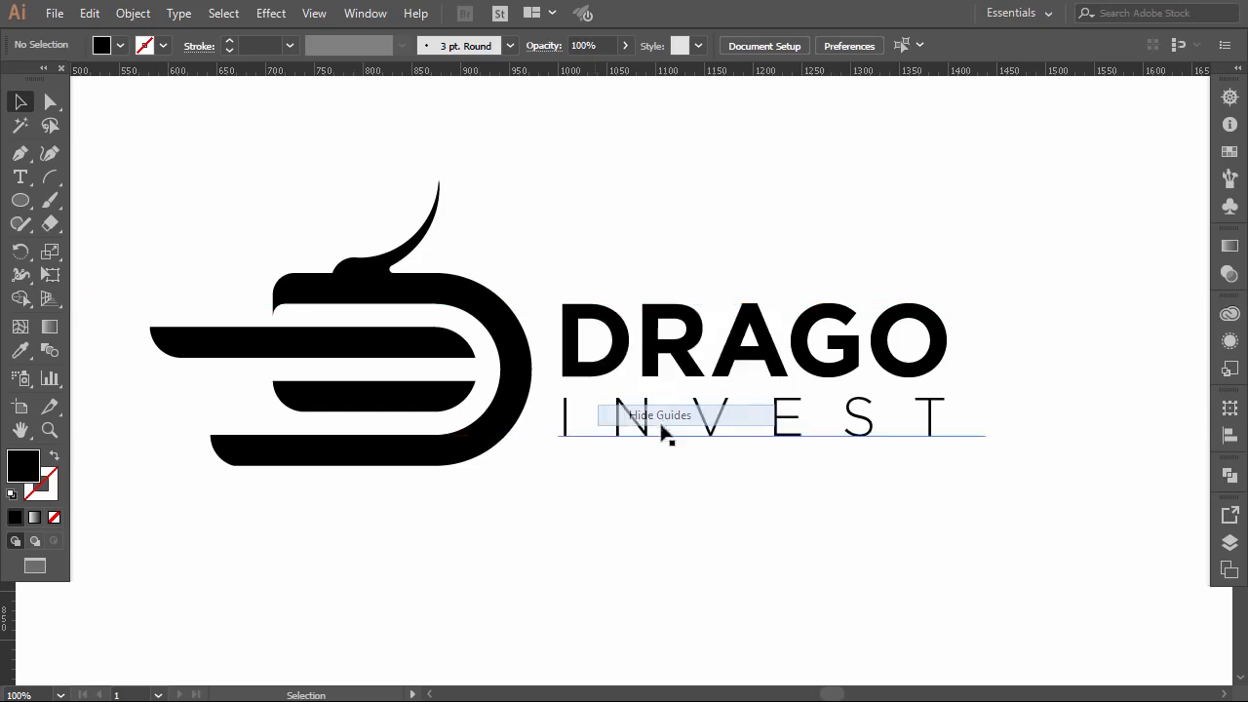
pyautogui.moveTo(970, 259); pyautogui.dragTo(337, 444)
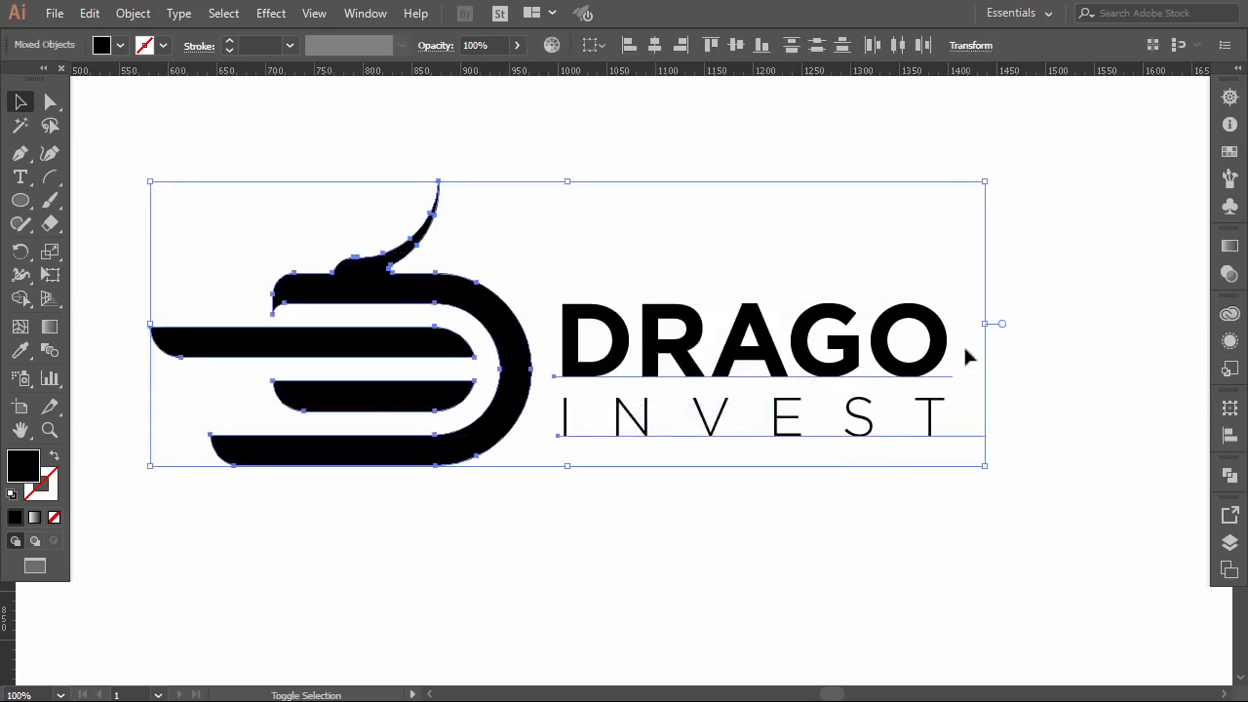
# Scale the bird logo and text down together, move the result up, and place a duplicate of it to the right.
pyautogui.moveTo(987, 327); pyautogui.dragTo(514, 384)
pyautogui.moveTo(377, 336); pyautogui.dragTo(403, 255)
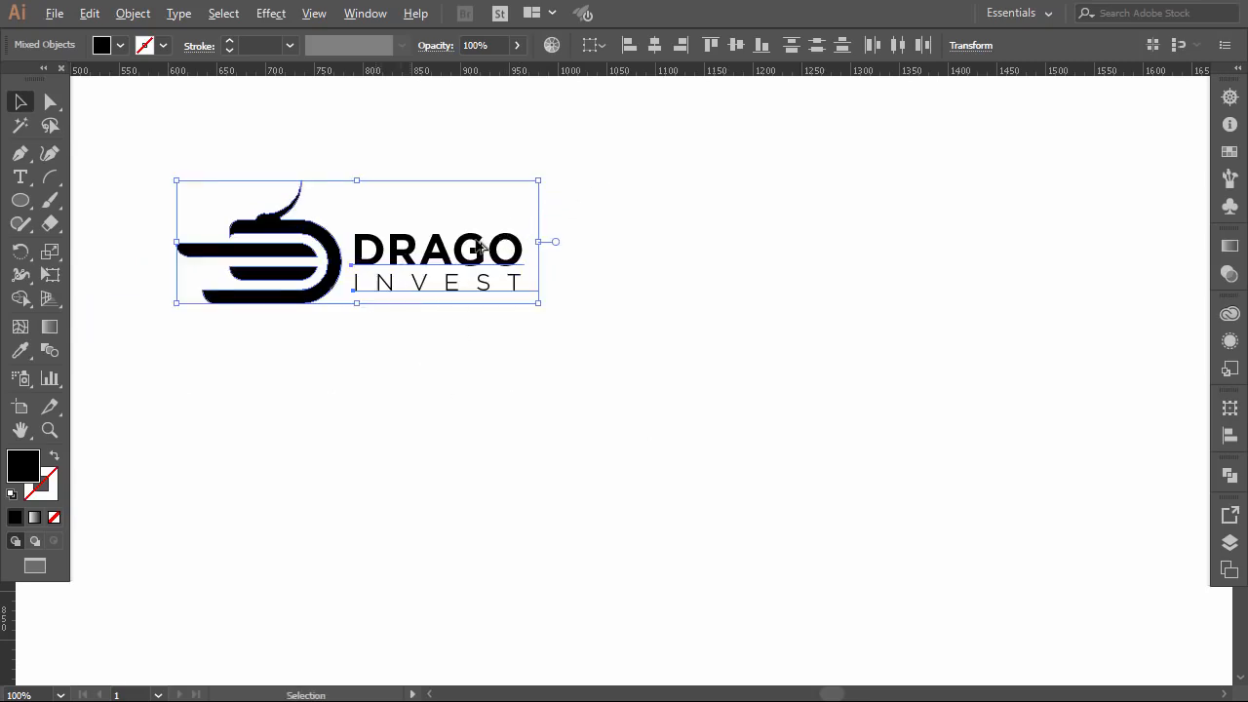
pyautogui.moveTo(480, 248); pyautogui.dragTo(906, 296)
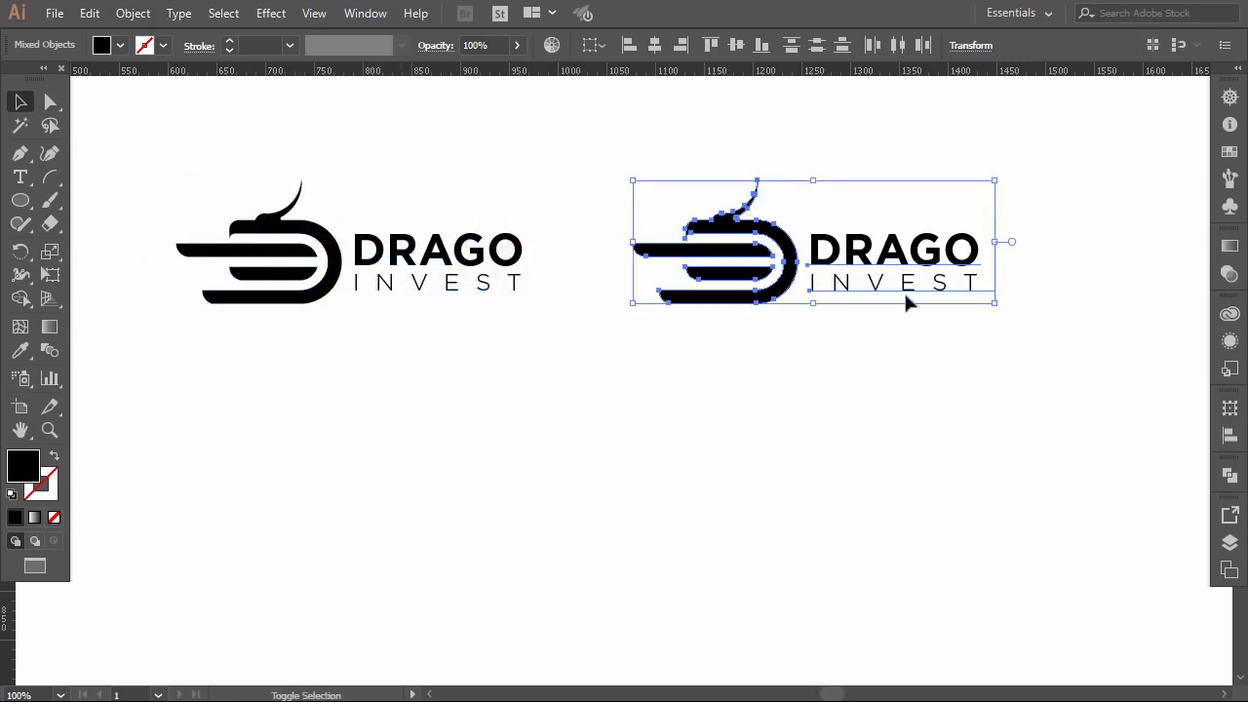
pyautogui.click(901, 363)
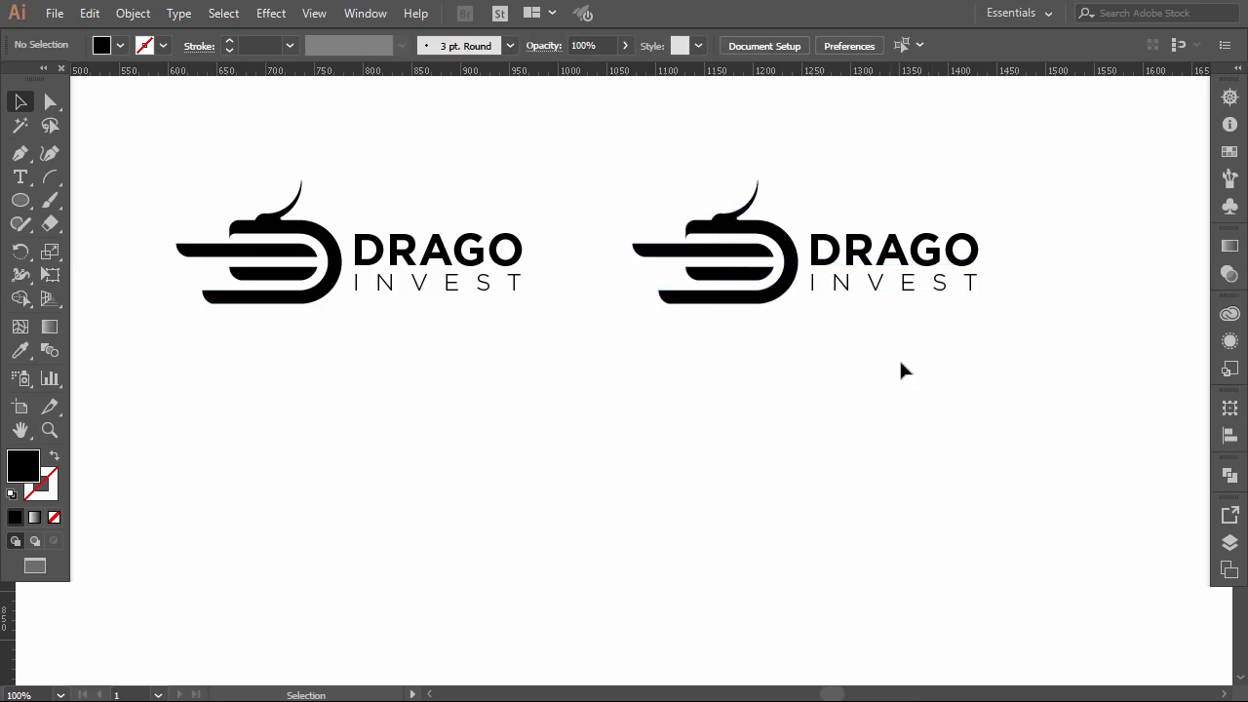
# Change the font of the duplicated DRAGO text to Myriad Pro.
pyautogui.click(957, 247)
pyautogui.click(775, 45)
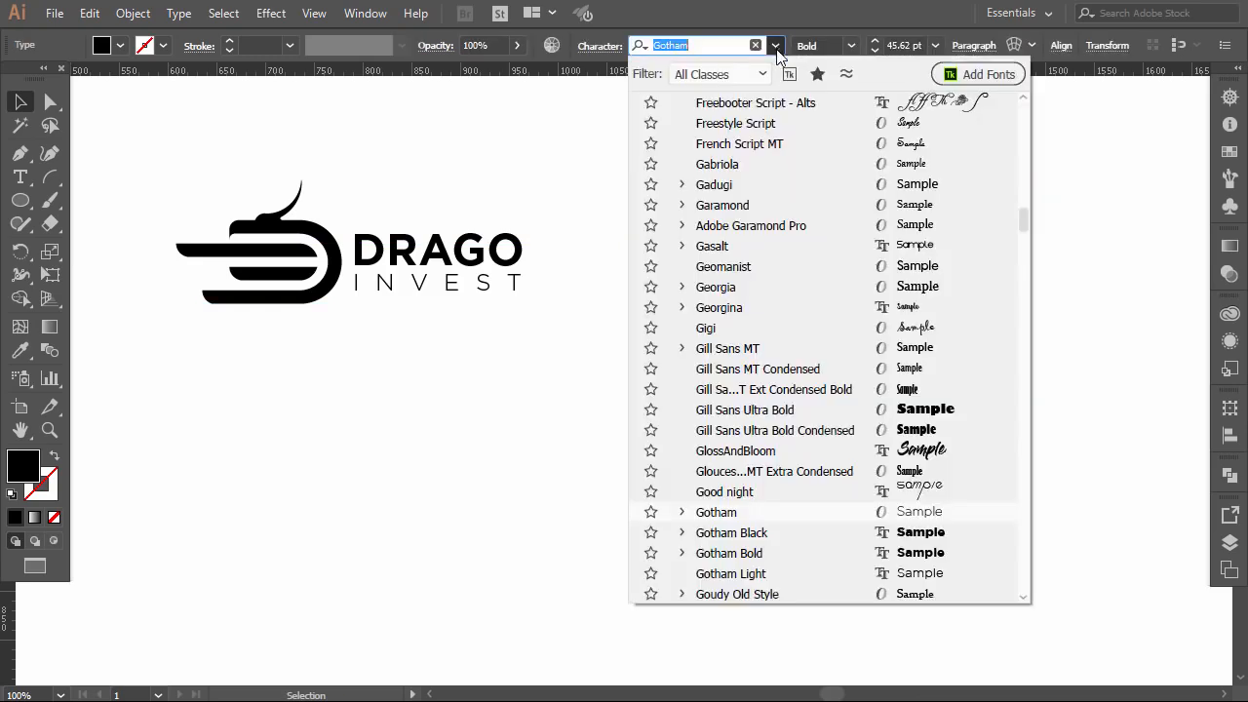
pyautogui.moveTo(1024, 214); pyautogui.dragTo(1023, 88)
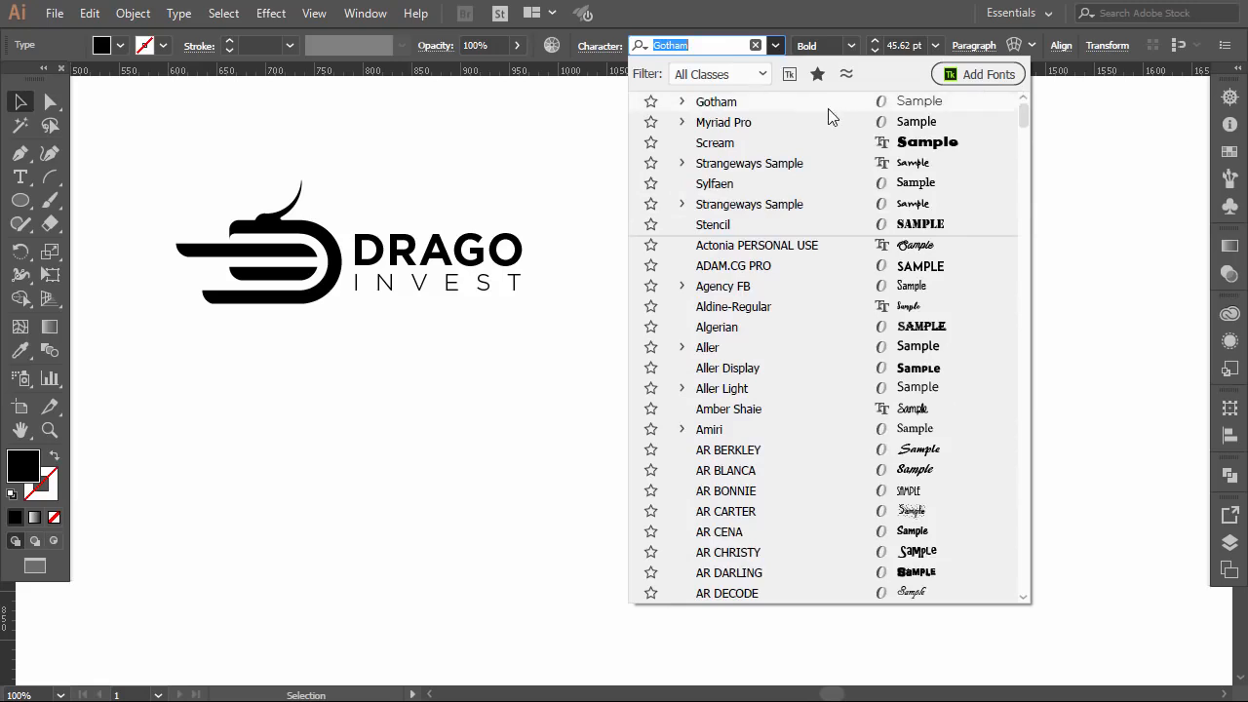
pyautogui.click(788, 117)
pyautogui.click(704, 45)
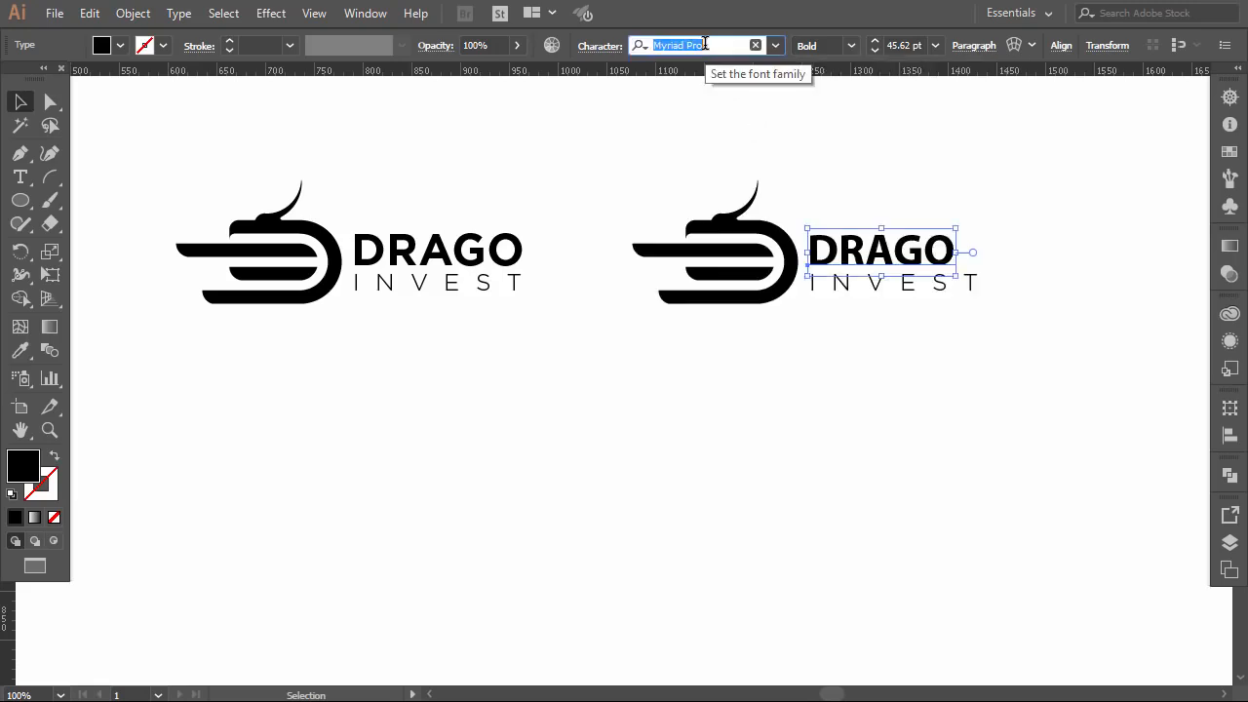
# Try successive font families on the duplicated DRAGO text, from Myriad Pro through Nueva Std to Open Sans.
pyautogui.press('Down')
pyautogui.press('Down')
pyautogui.press('Down')
pyautogui.press('Down')
pyautogui.press('Down')
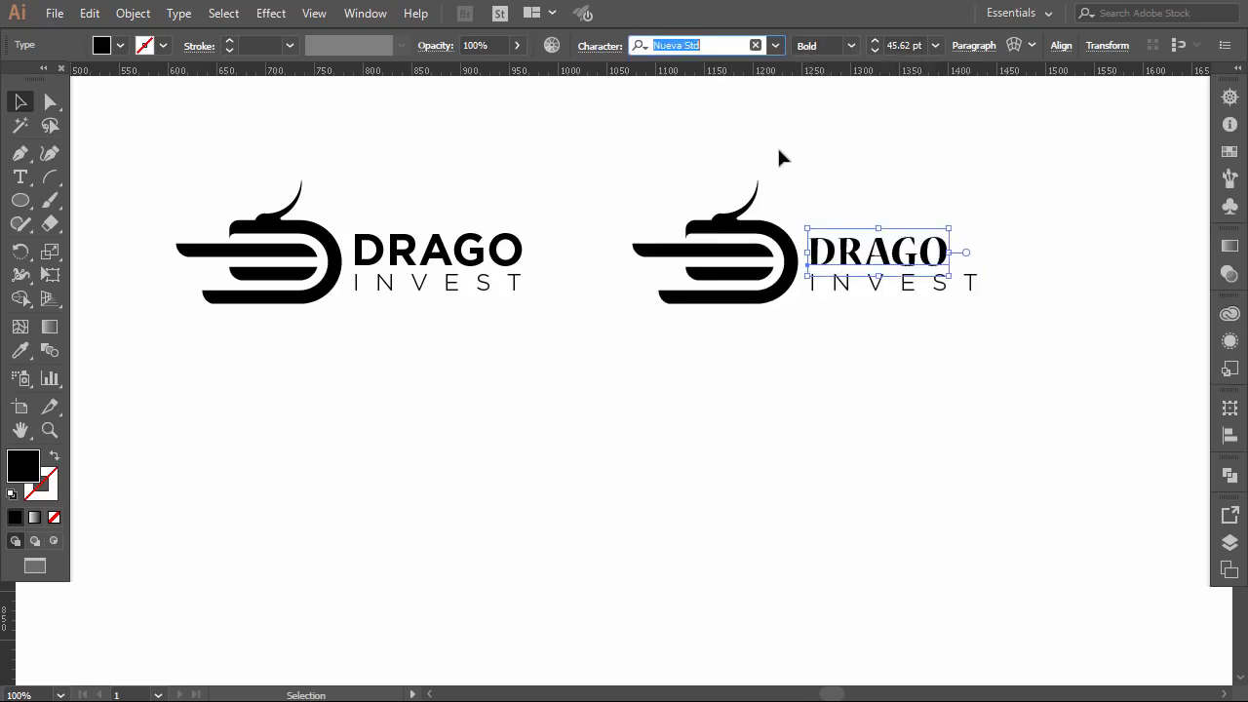
pyautogui.press('Down')
pyautogui.press('Down')
pyautogui.press('Down')
pyautogui.press('Down')
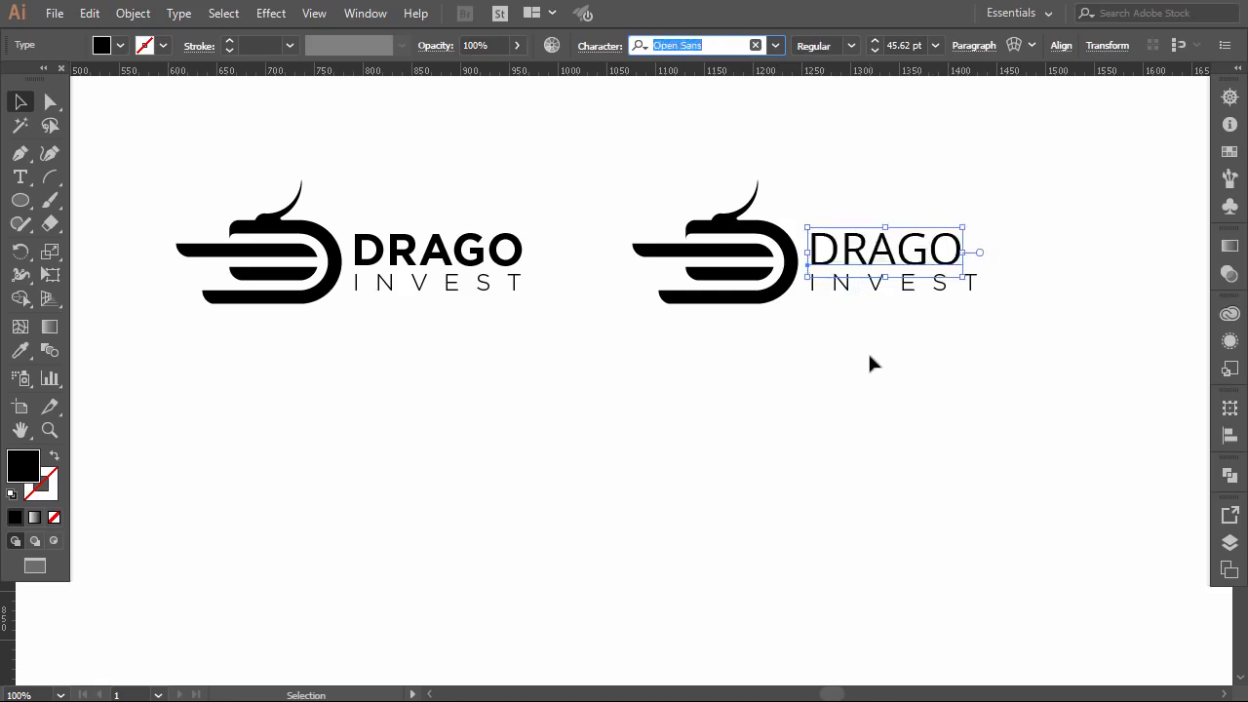
# Match the duplicated INVEST to DRAGO's Open Sans in the Light style and scale it down beneath DRAGO.
pyautogui.click(866, 290)
pyautogui.click(19, 352)
pyautogui.click(868, 255)
pyautogui.click(851, 46)
pyautogui.click(844, 65)
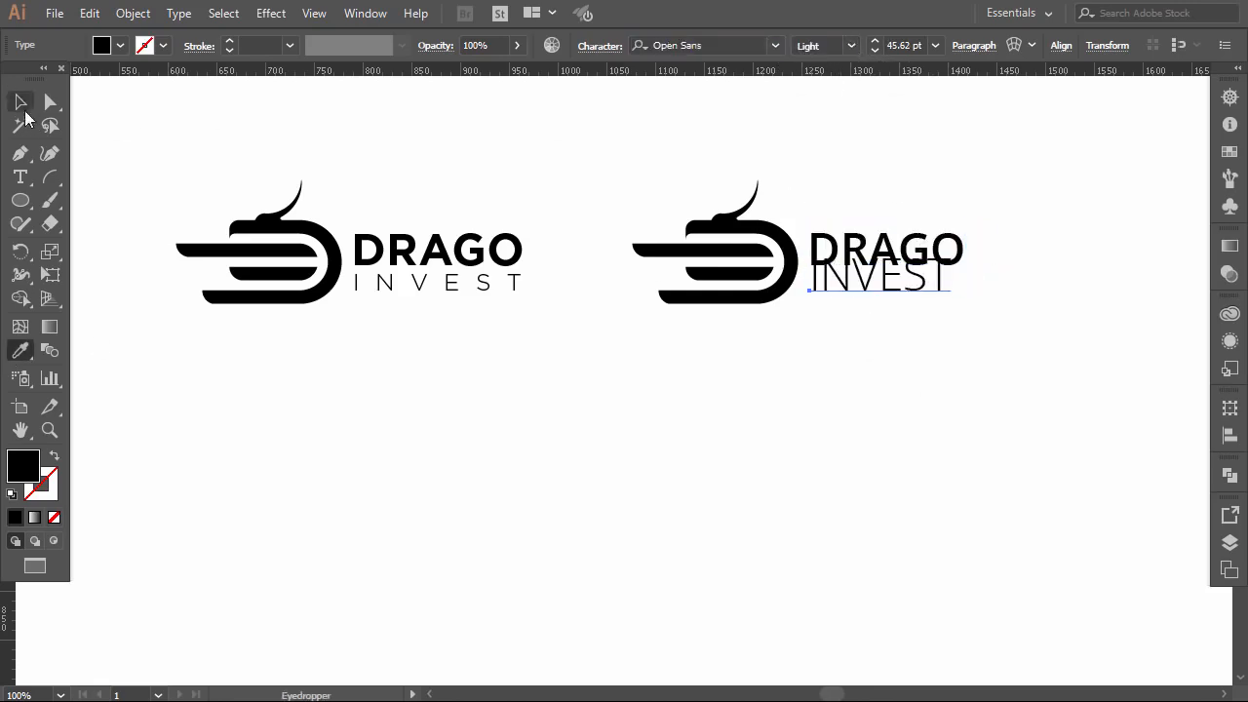
pyautogui.click(21, 103)
pyautogui.moveTo(951, 253); pyautogui.dragTo(912, 283)
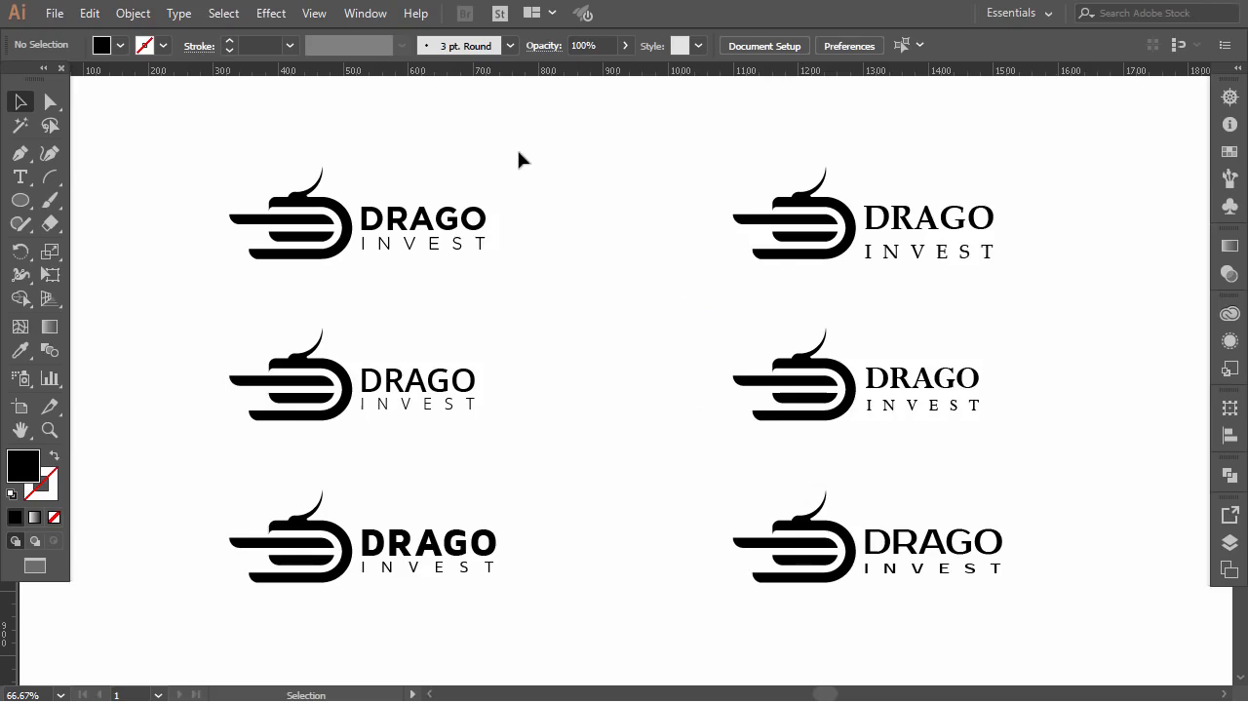
# Delete the five alternative font versions of the logo, keeping only the upper-left Gotham version.
pyautogui.moveTo(243, 269); pyautogui.dragTo(246, 272)
pyautogui.click(337, 298)
pyautogui.moveTo(407, 260); pyautogui.dragTo(534, 297)
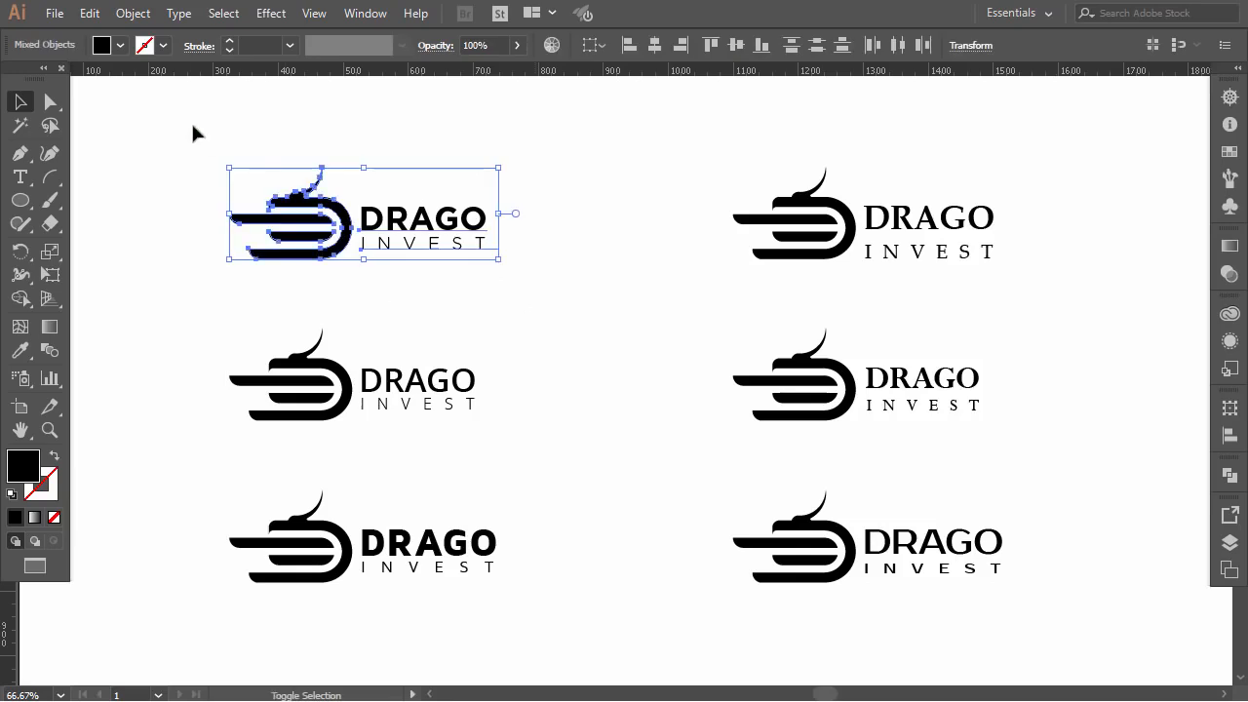
pyautogui.moveTo(192, 124); pyautogui.dragTo(660, 401)
pyautogui.moveTo(1054, 566); pyautogui.dragTo(1089, 574)
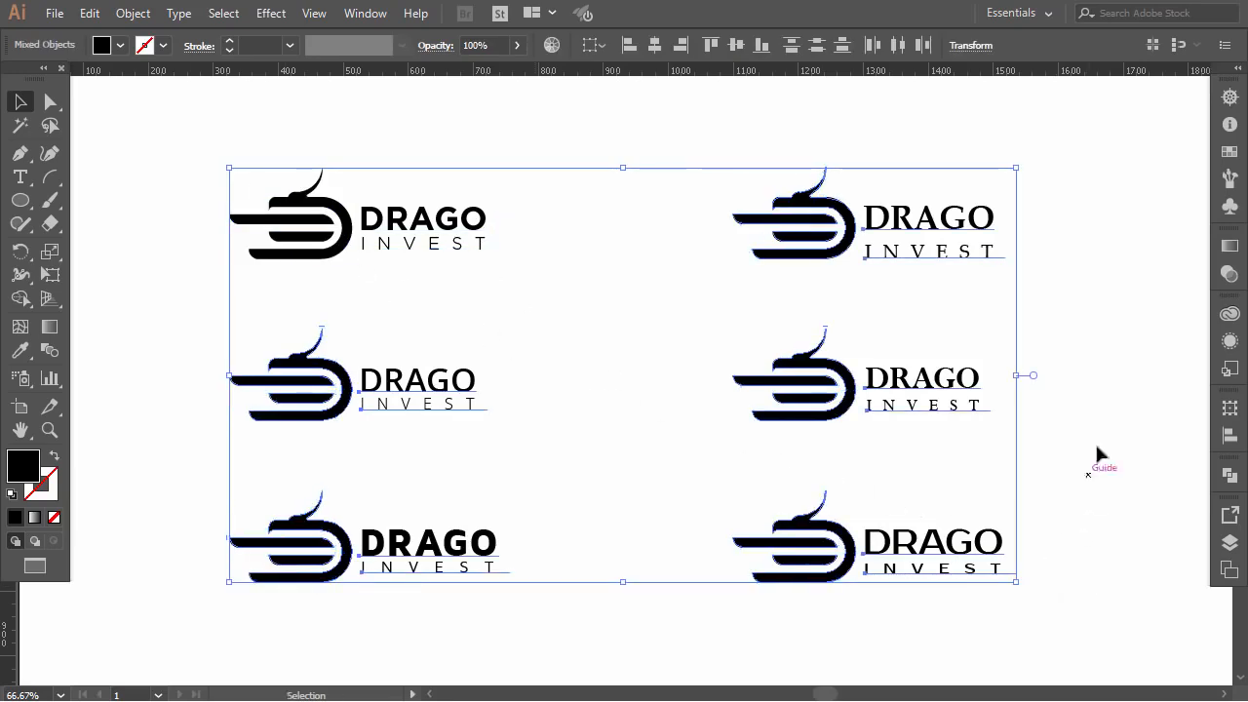
pyautogui.press('Delete')
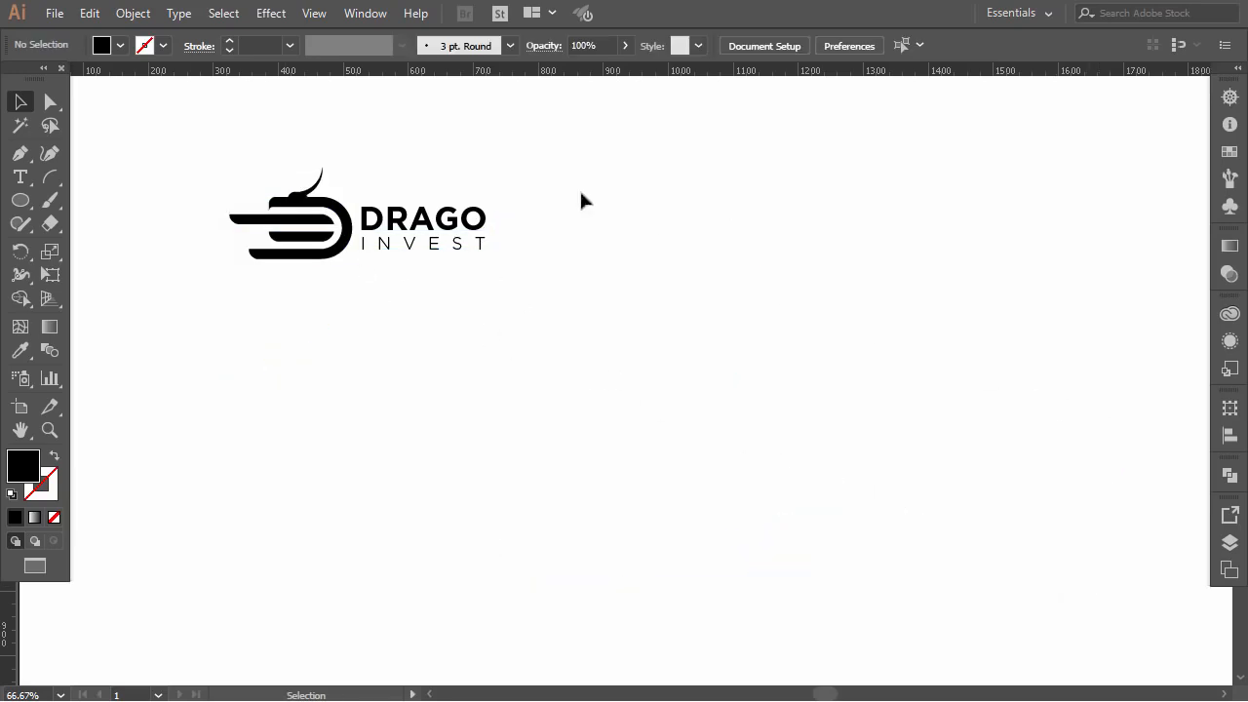
# Scale the remaining bird logo and both text lines up together, with DRAGO at about 110 pt, and deselect them.
pyautogui.moveTo(517, 153); pyautogui.dragTo(251, 315)
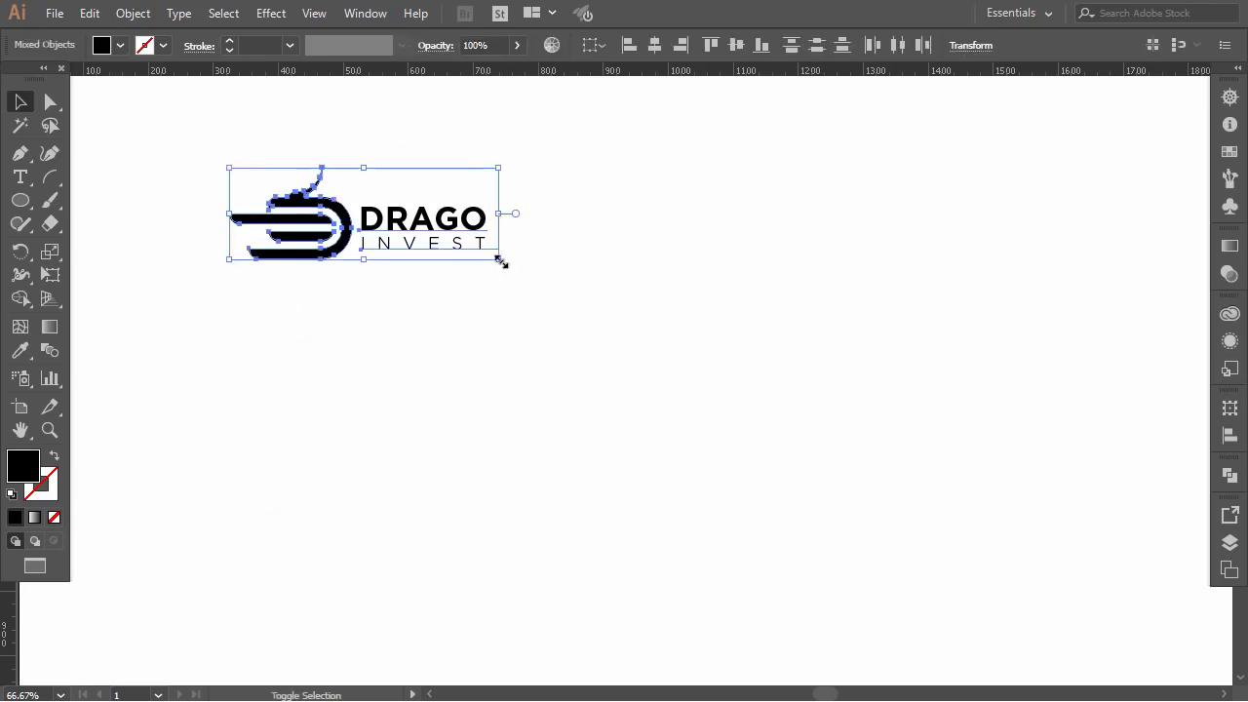
pyautogui.moveTo(500, 261); pyautogui.dragTo(816, 411)
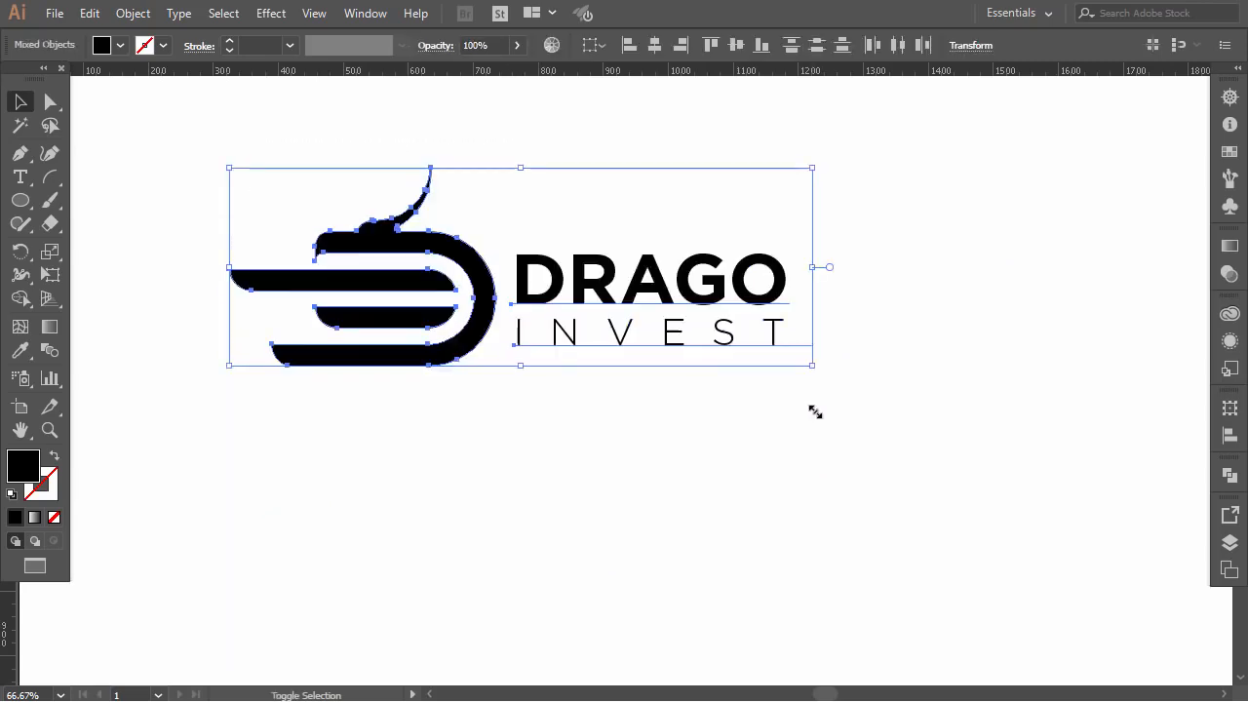
pyautogui.click(731, 442)
# Convert the DRAGO and INVEST text lines to outlines.
pyautogui.rightClick(658, 284)
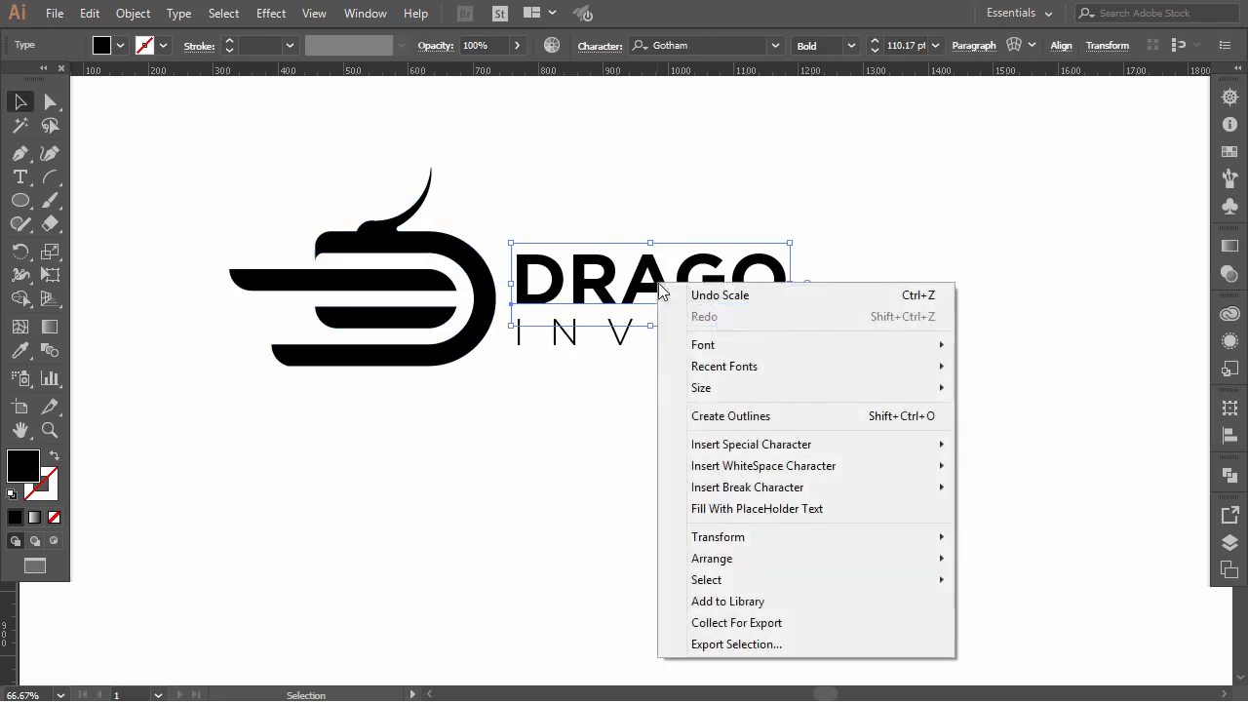
pyautogui.click(620, 309)
pyautogui.keyDown('shift'); pyautogui.click(645, 316); pyautogui.keyUp('shift')
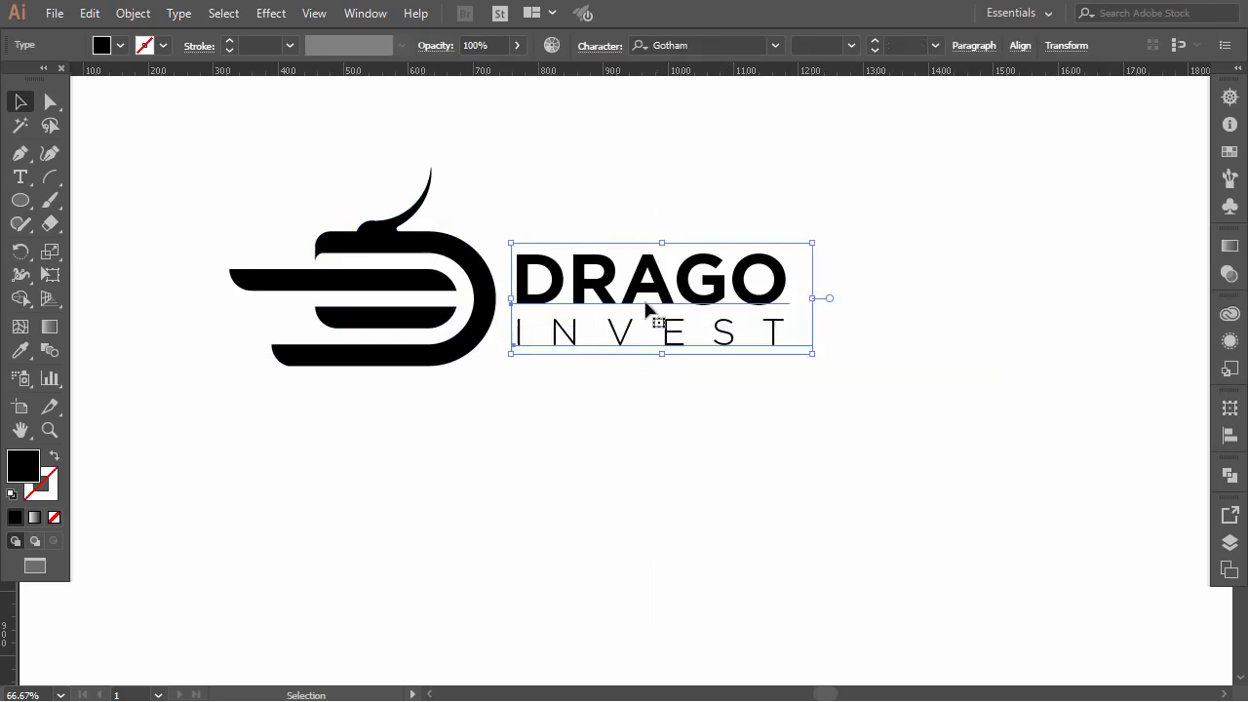
pyautogui.rightClick(647, 315)
pyautogui.click(727, 436)
pyautogui.click(712, 427)
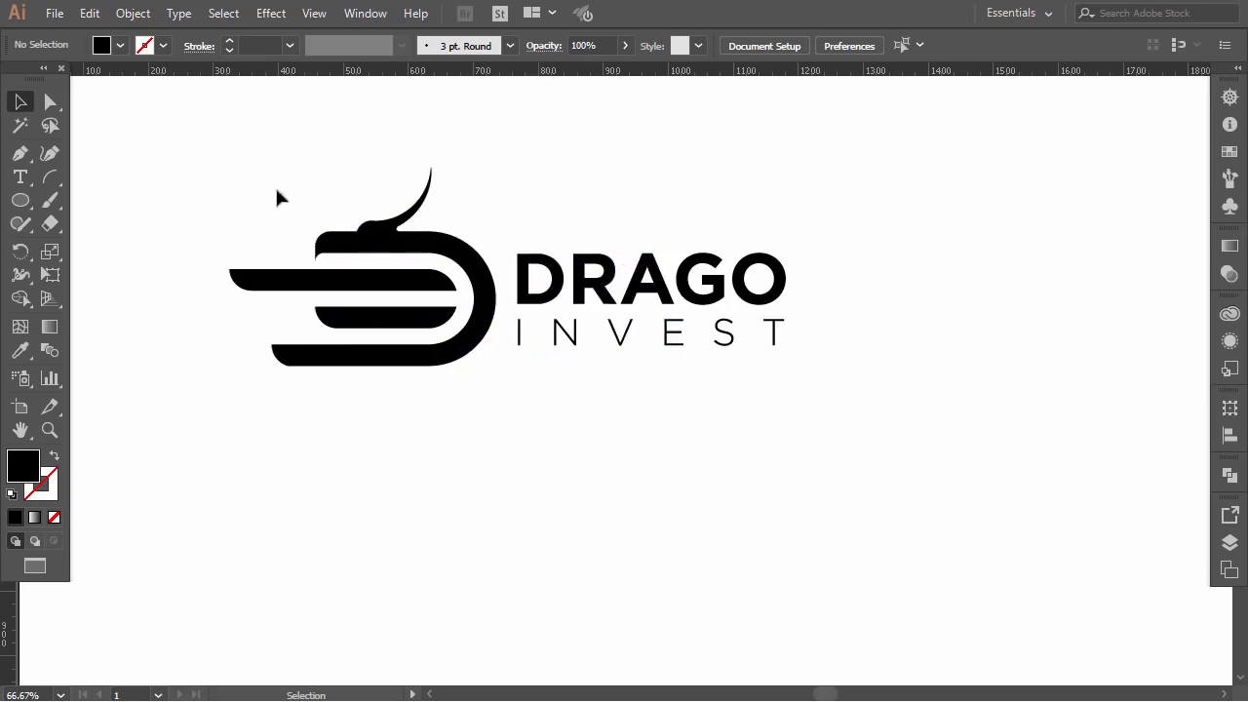
# Move the bird logo together with the outlined text toward the middle of the artboard and deselect them.
pyautogui.moveTo(278, 198); pyautogui.dragTo(805, 416)
pyautogui.moveTo(757, 312); pyautogui.dragTo(829, 343)
pyautogui.click(780, 437)
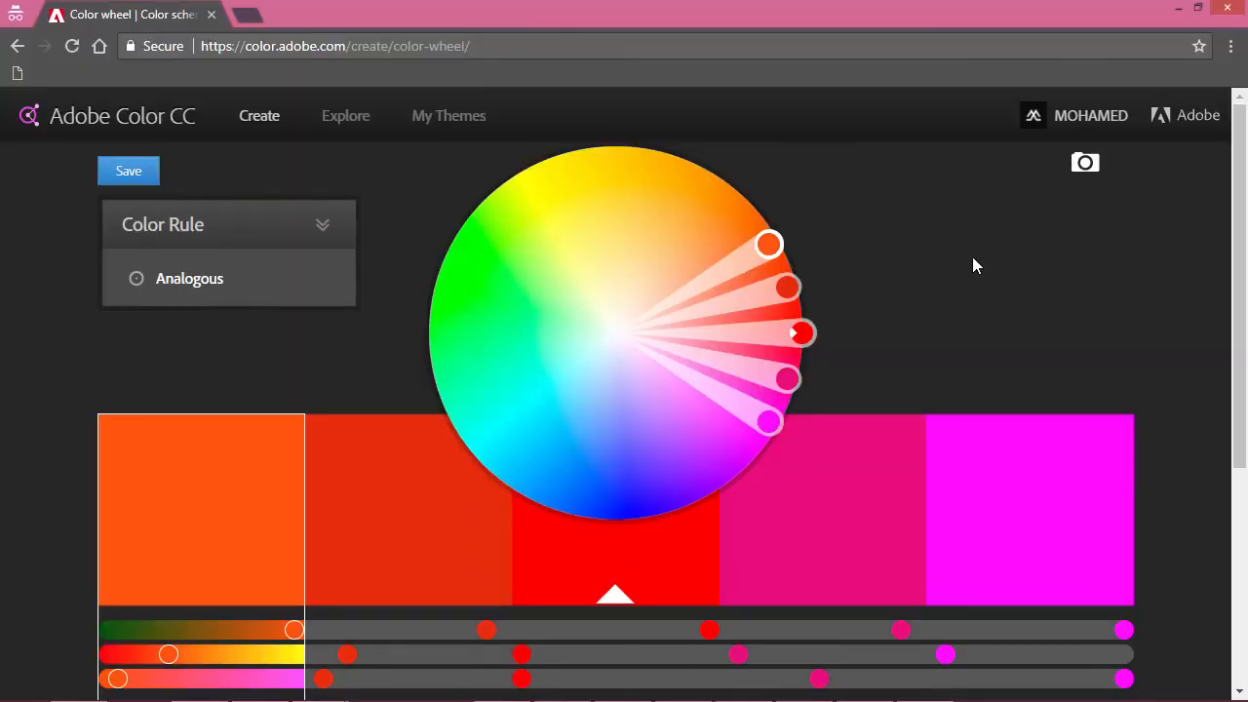
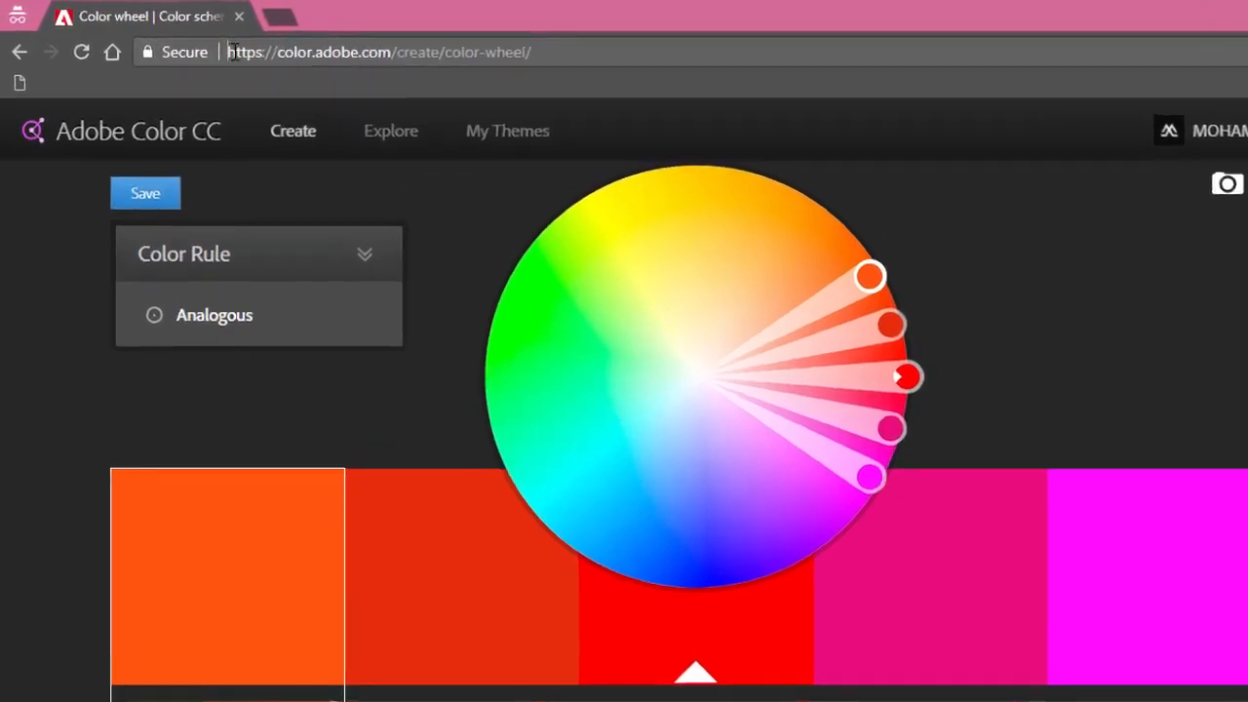
# Switch to Adobe Color CC in the browser and look through the most popular color themes in Explore.
pyautogui.moveTo(200, 48); pyautogui.dragTo(448, 48)
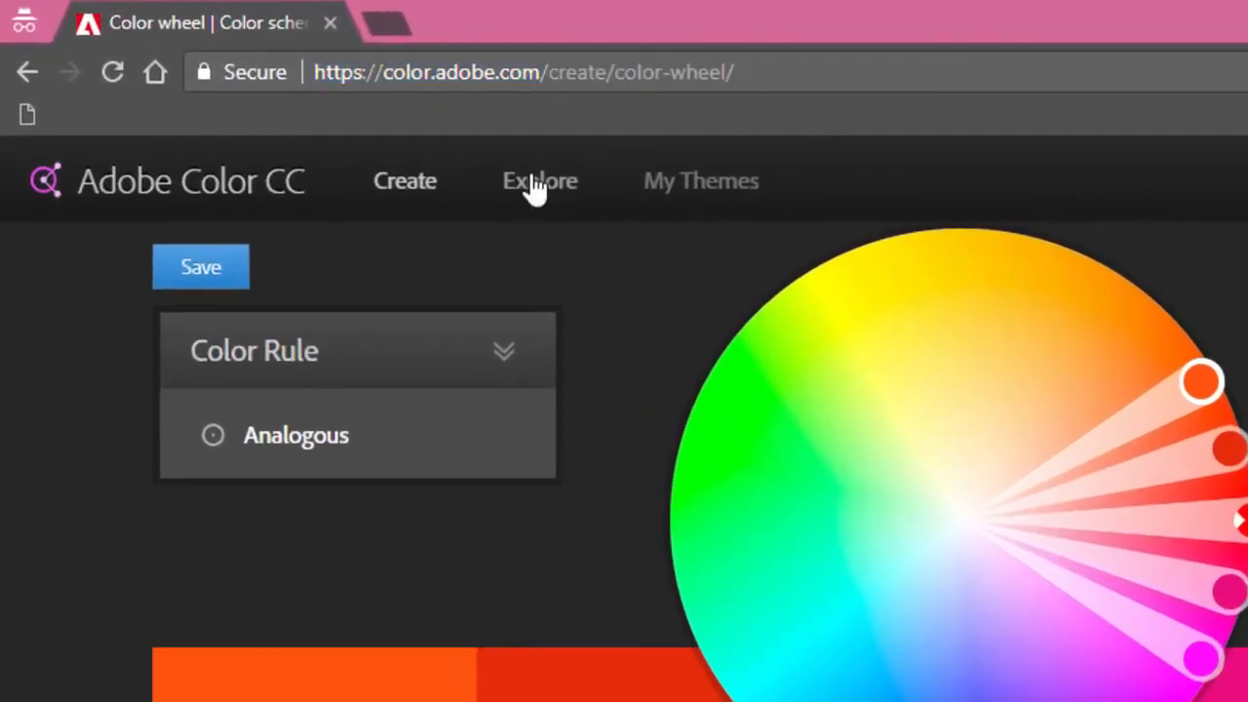
pyautogui.click(522, 185)
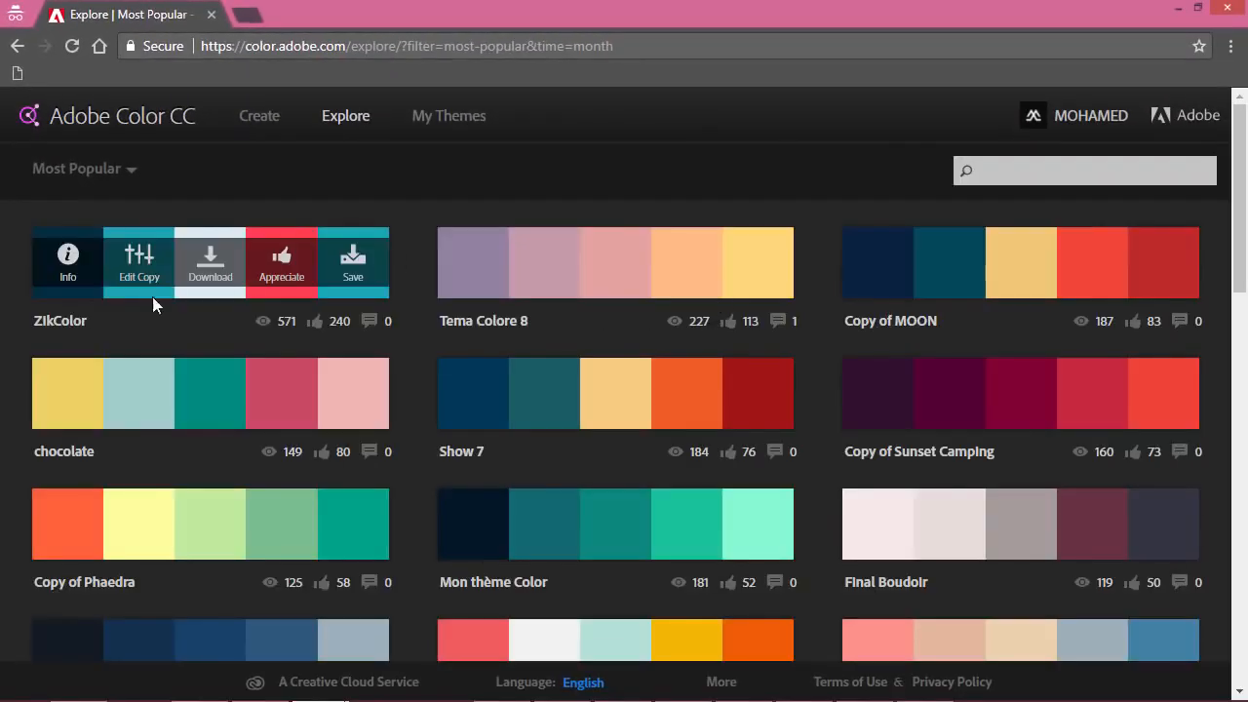
pyautogui.scroll(-5, 546, 419)
pyautogui.scroll(-6, 783, 394)
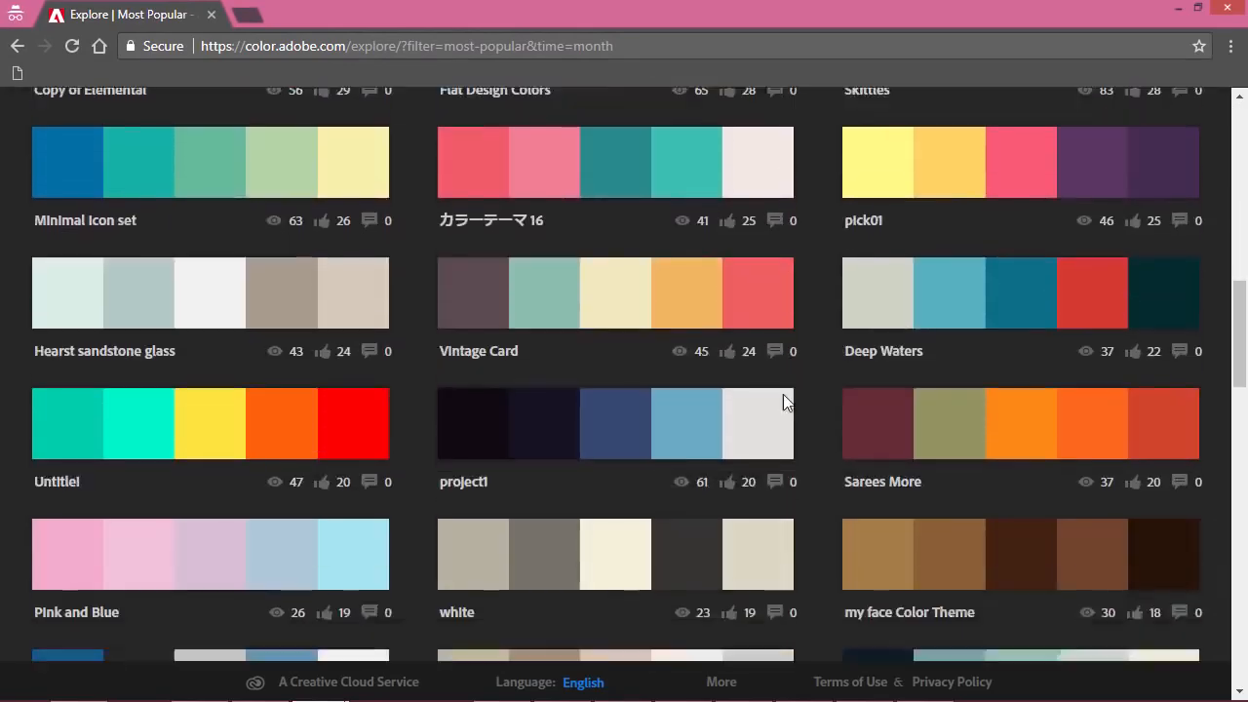
pyautogui.scroll(9, 786, 389)
pyautogui.scroll(3, 787, 388)
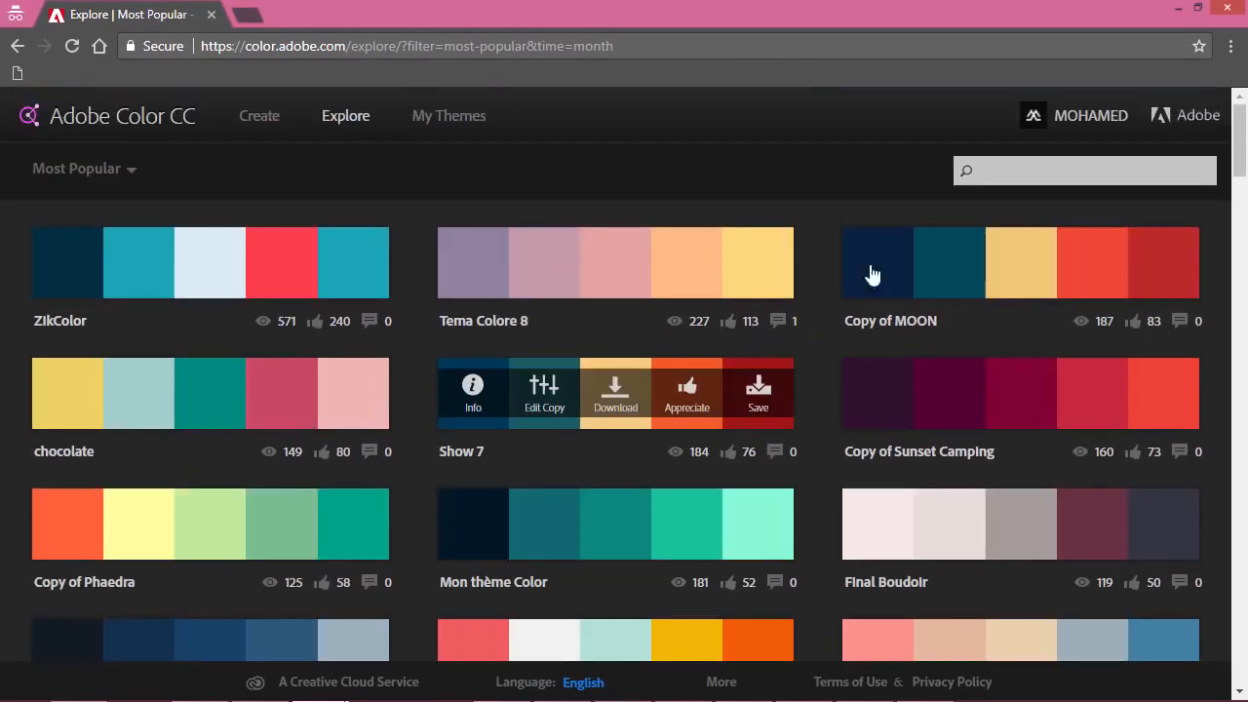
# Search the color themes for "investment" and look through the matching palettes.
pyautogui.click(1010, 177)
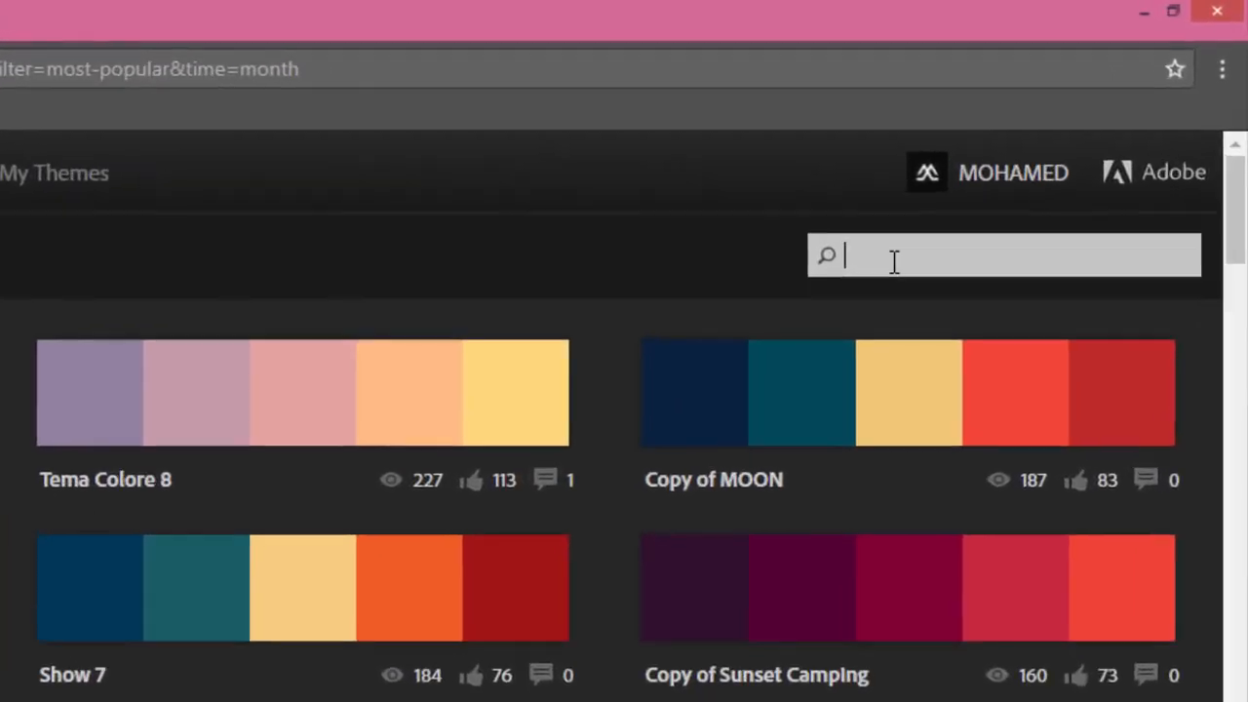
pyautogui.write('investment')
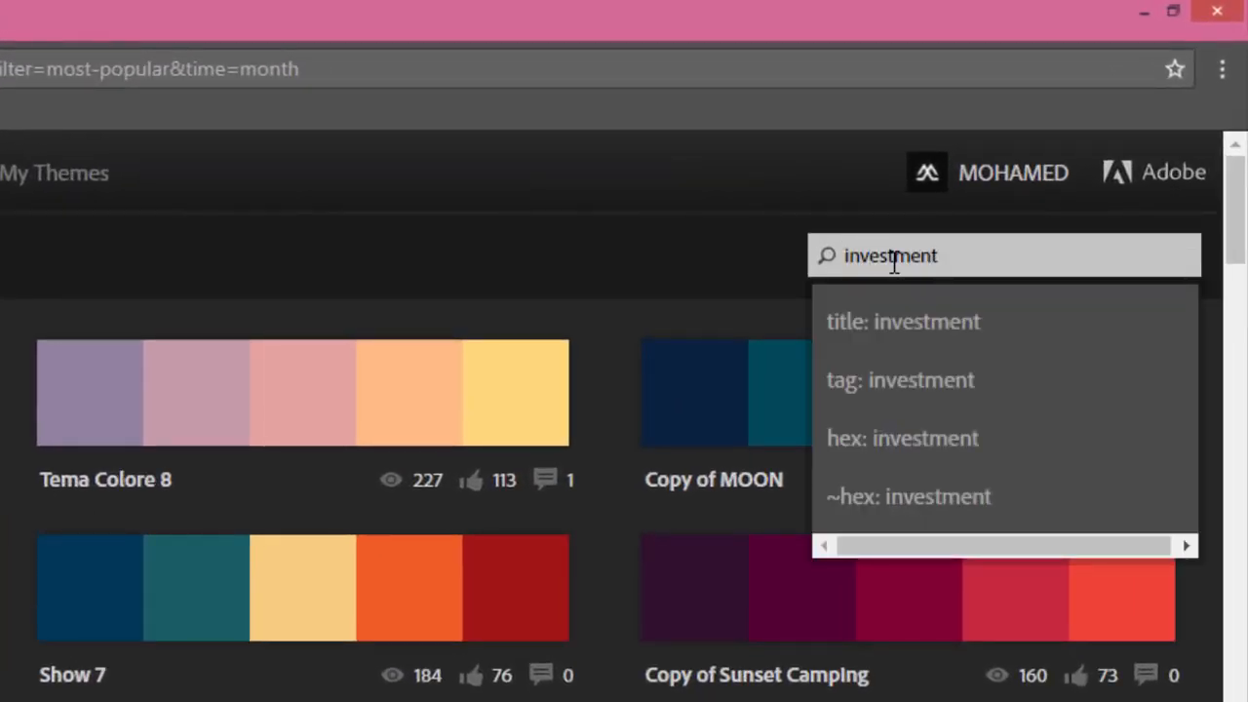
pyautogui.press('Return')
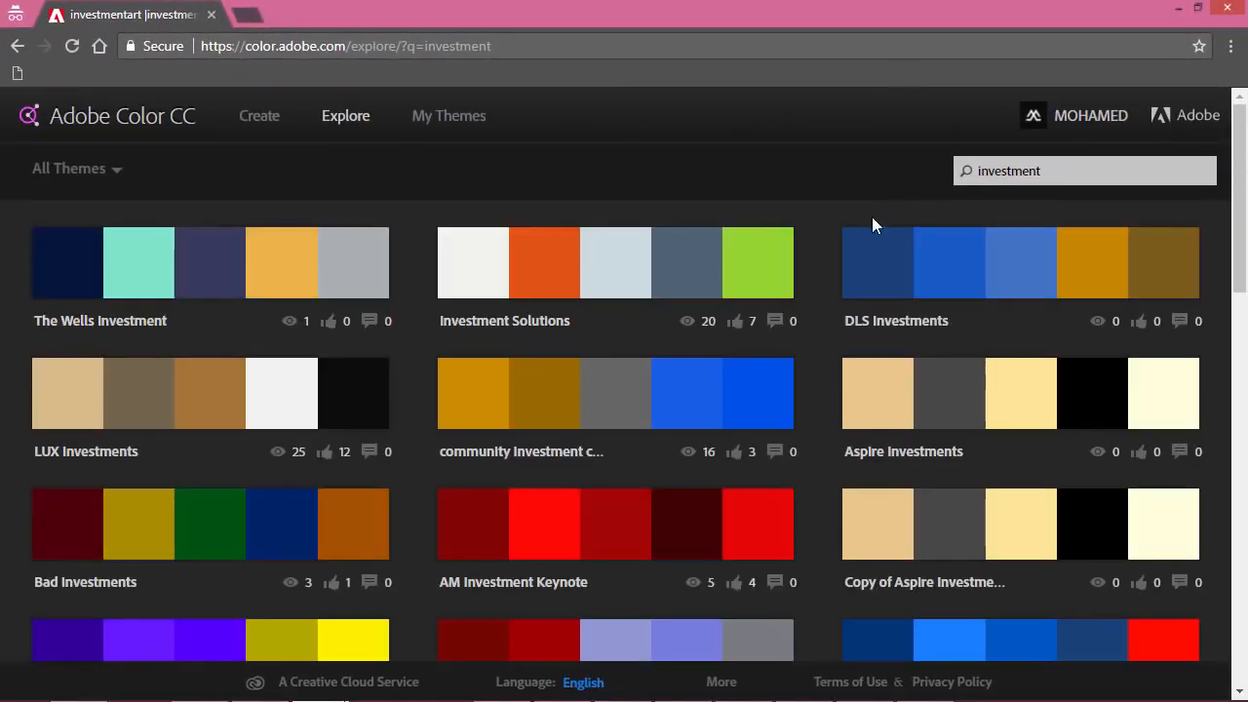
pyautogui.scroll(-10, 816, 261)
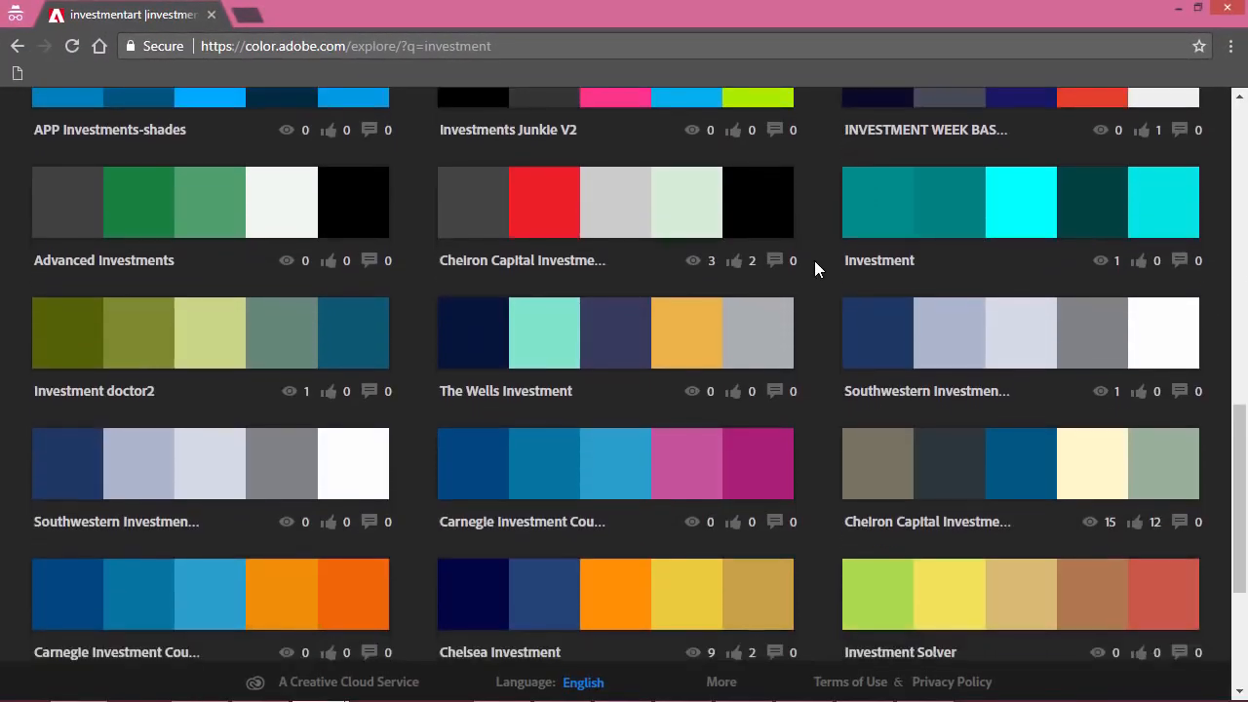
pyautogui.scroll(10, 814, 261)
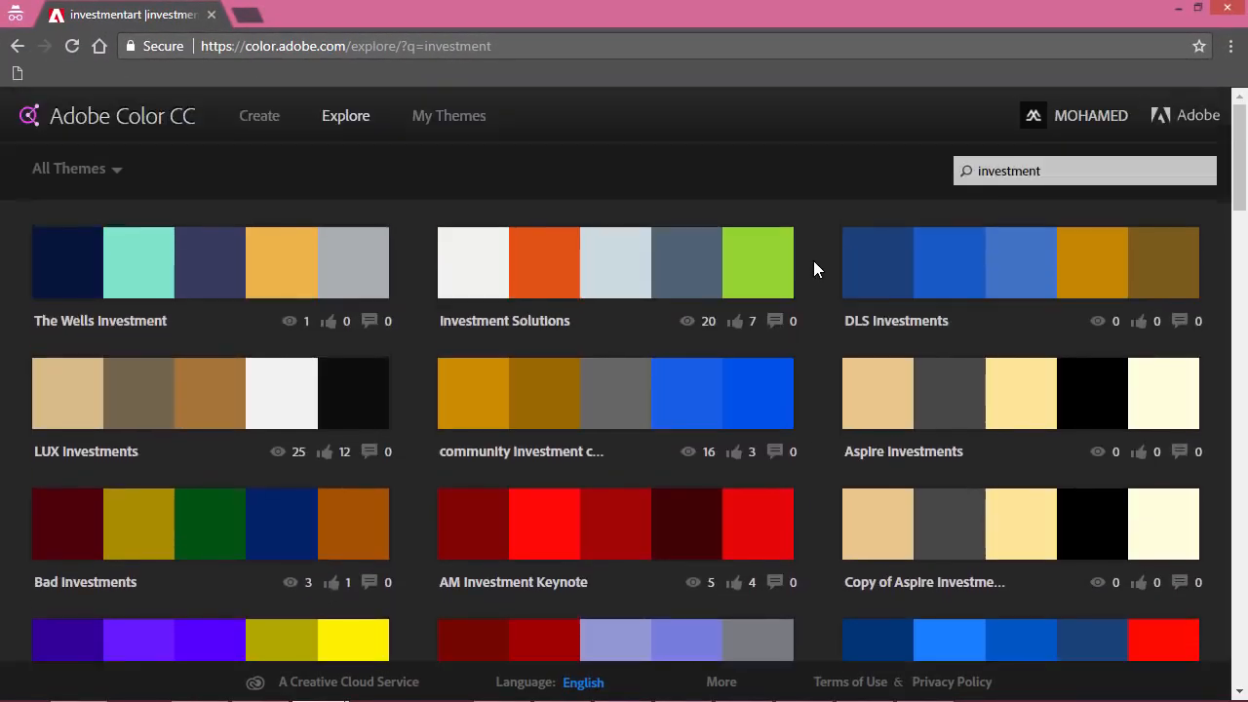
# Search the color themes for "dragon" and look through the matching palettes.
pyautogui.moveTo(978, 170); pyautogui.dragTo(973, 171)
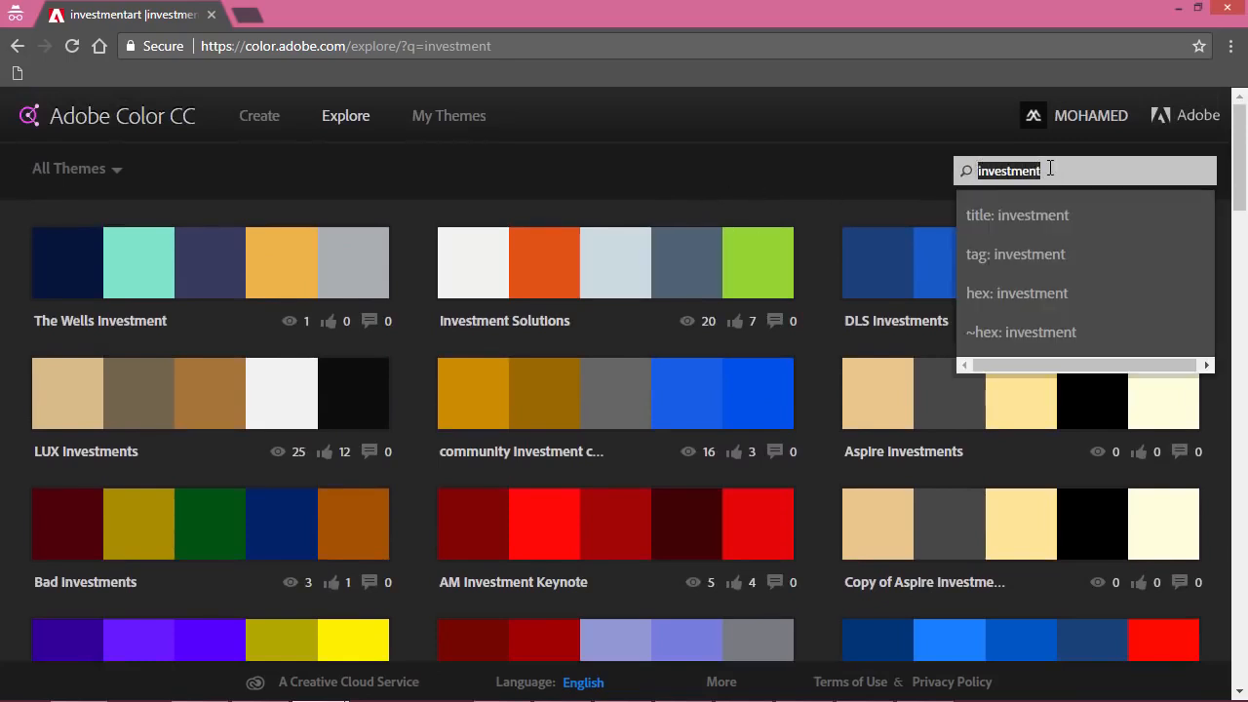
pyautogui.write('dragon')
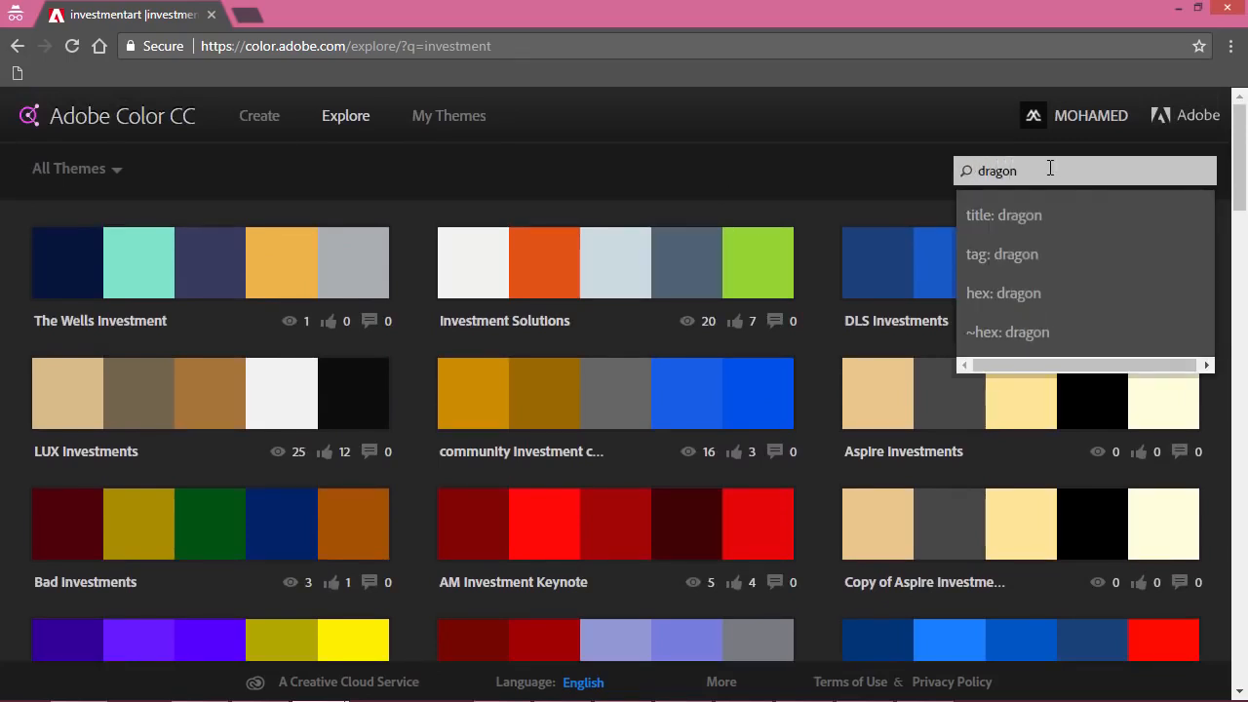
pyautogui.press('Return')
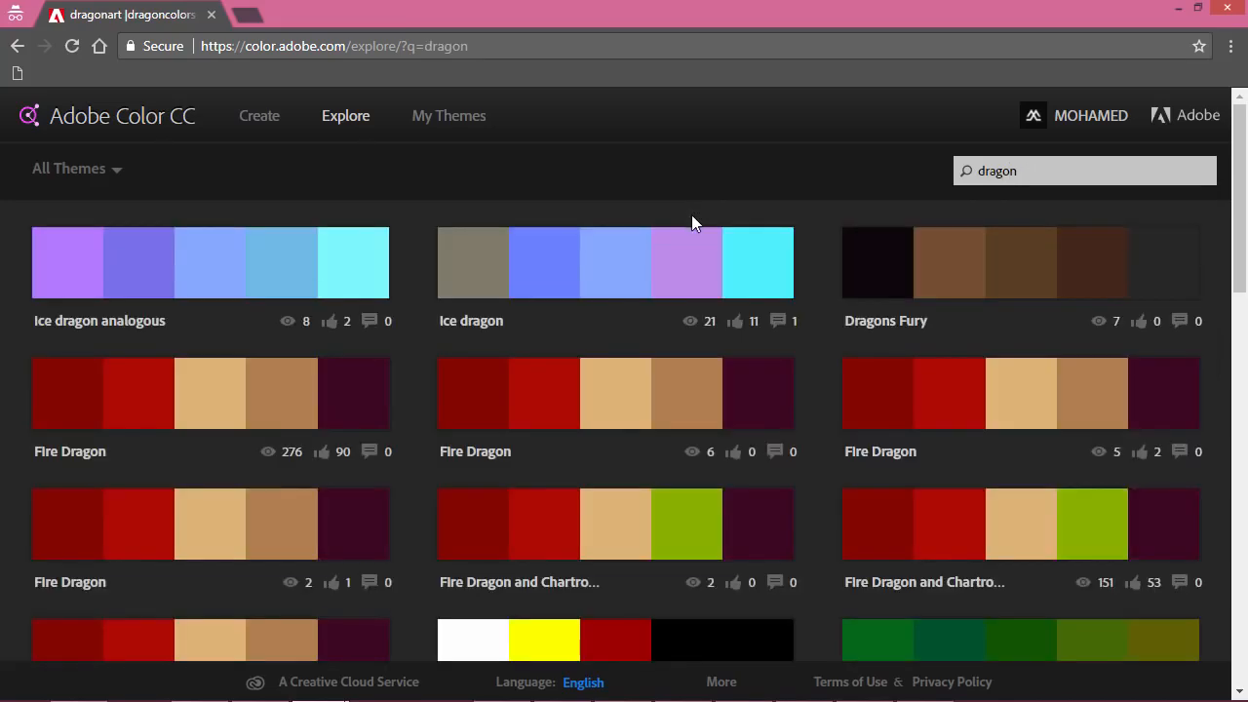
pyautogui.scroll(-5, 692, 215)
pyautogui.scroll(-1, 693, 218)
pyautogui.scroll(6, 1069, 167)
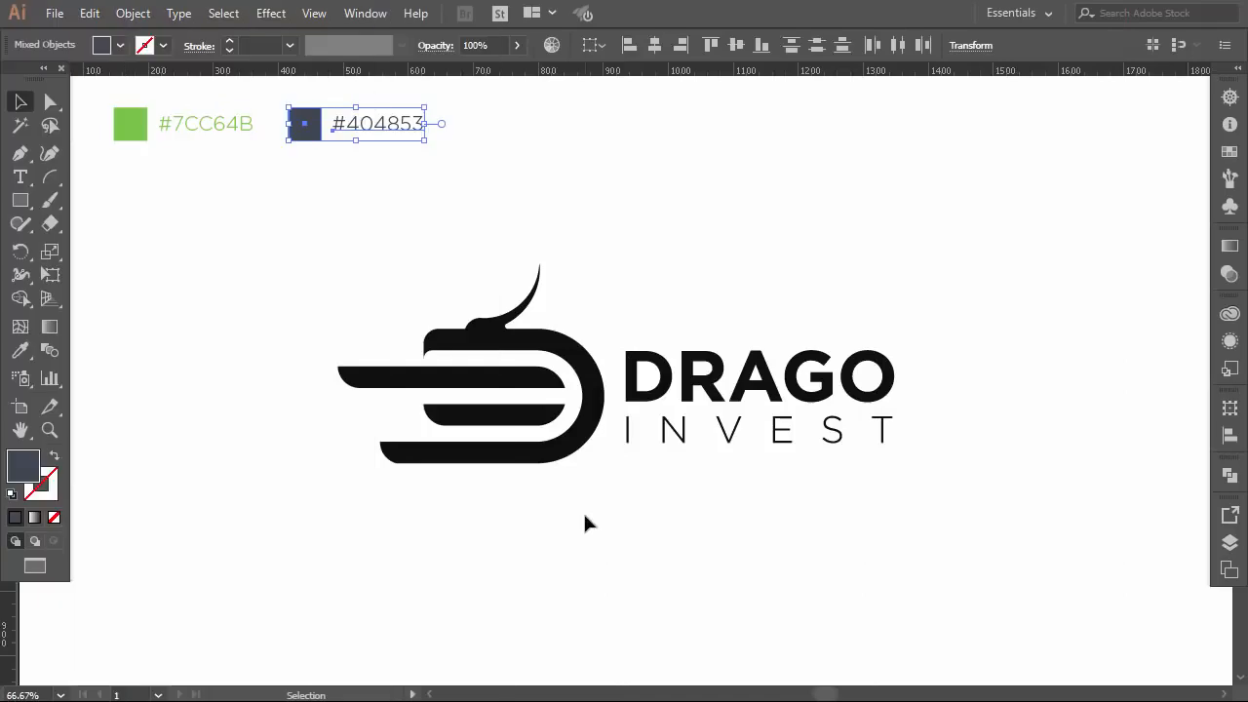
# Fill the logo's large D-shaped body with the dark #404853 color sampled from its swatch.
pyautogui.click(575, 527)
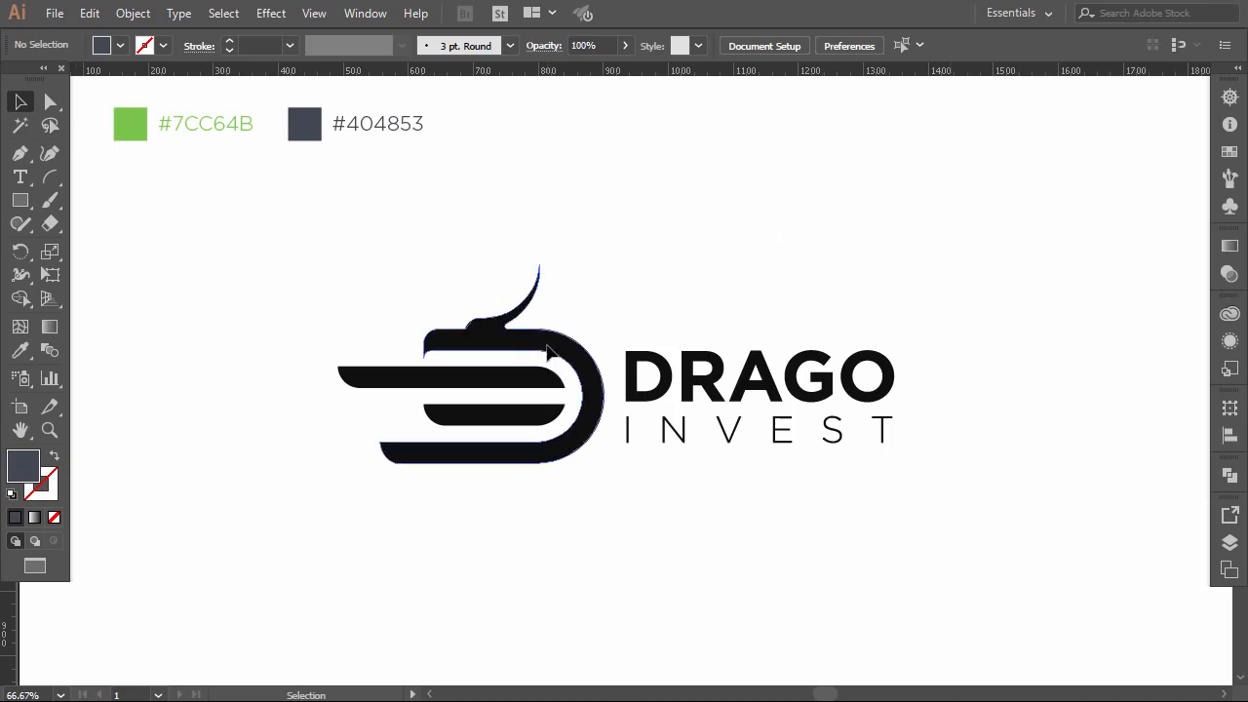
pyautogui.click(556, 429)
pyautogui.click(21, 350)
pyautogui.click(302, 128)
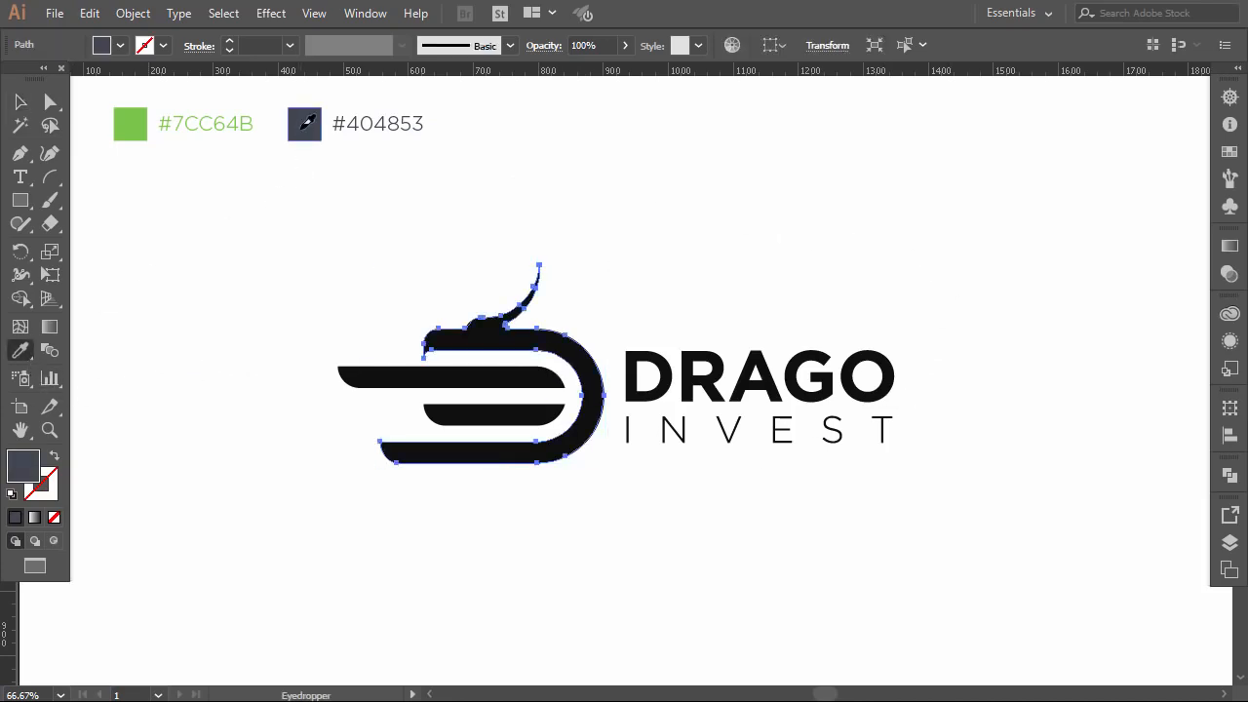
# Fill the logo's two inner horizontal bars with the green #7CC64B sampled from its swatch.
pyautogui.click(21, 102)
pyautogui.click(305, 367)
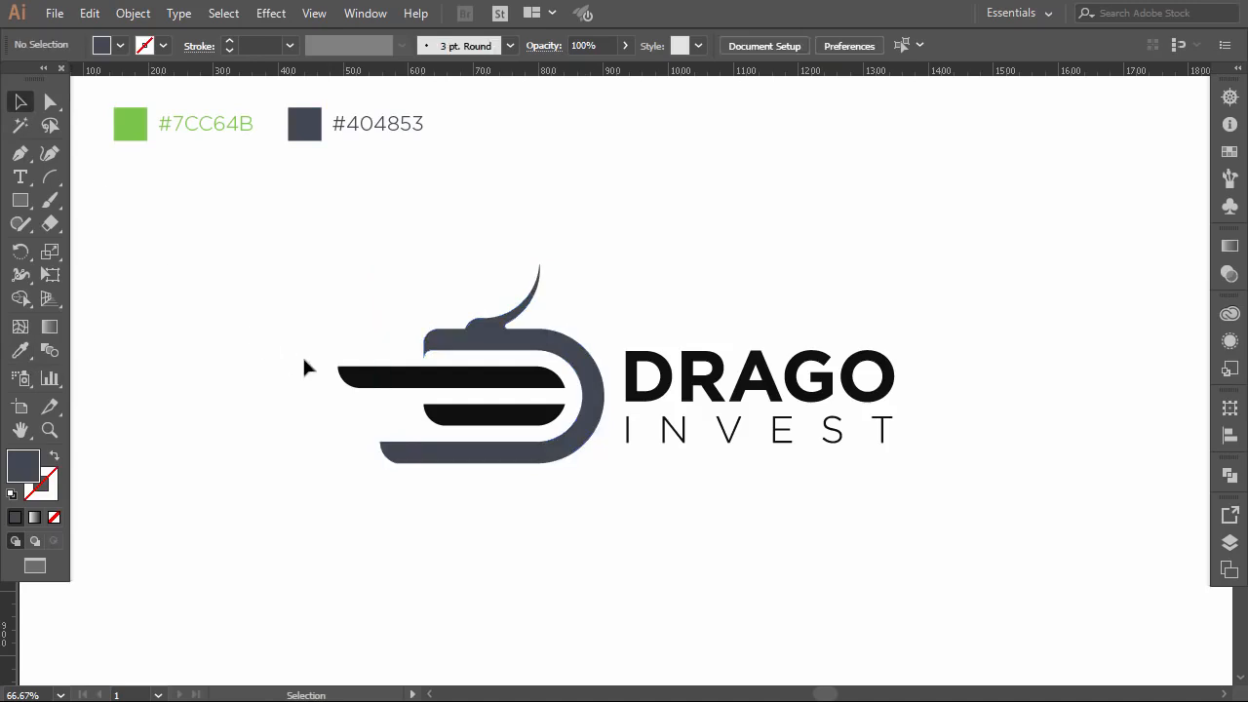
pyautogui.moveTo(471, 417); pyautogui.dragTo(442, 418)
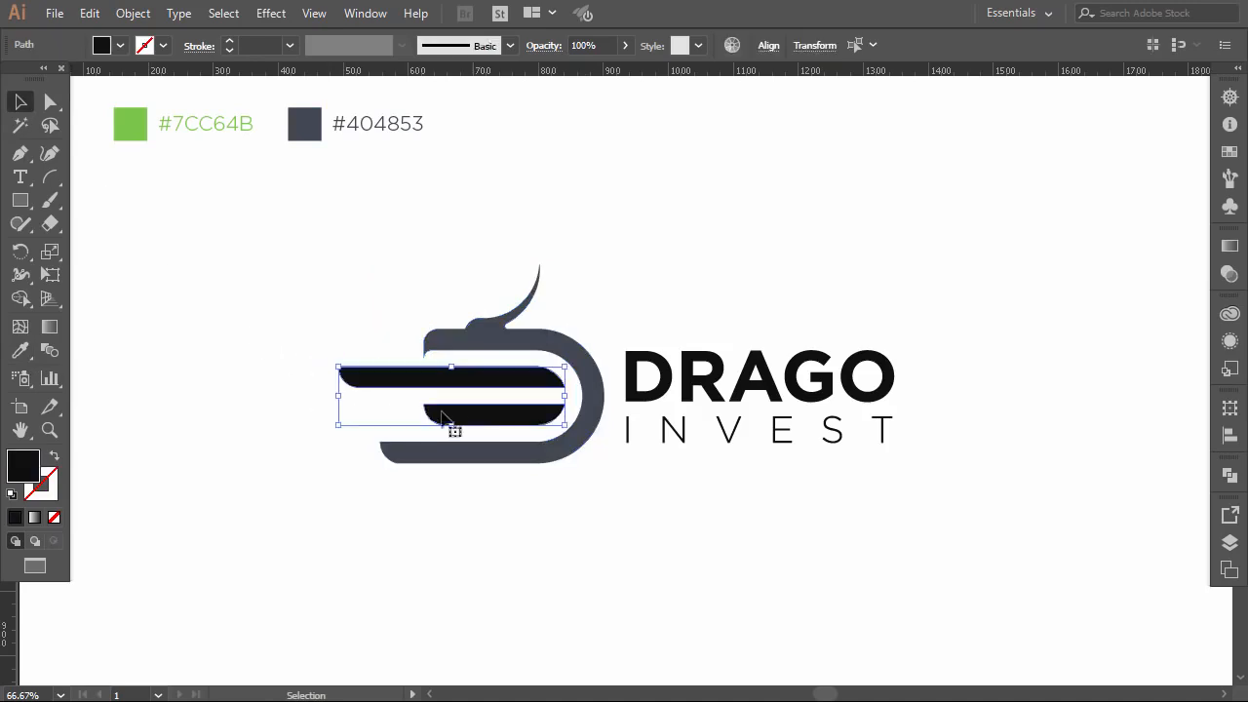
pyautogui.click(21, 352)
pyautogui.click(130, 125)
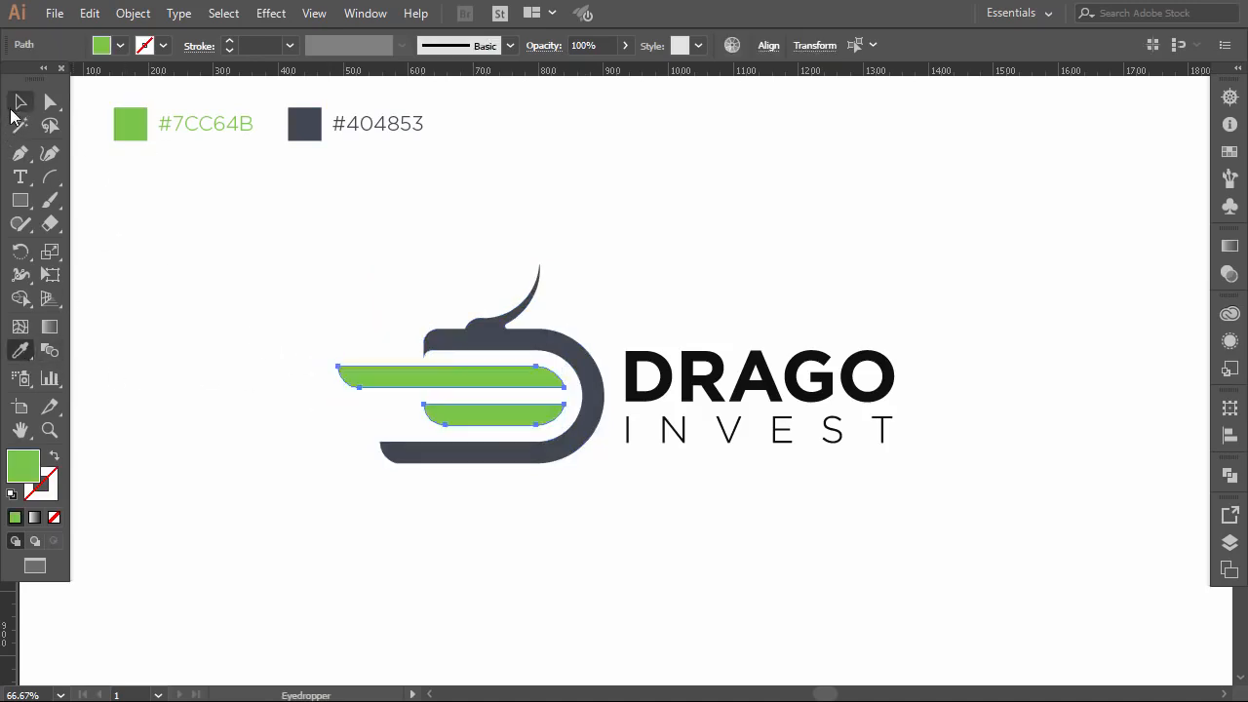
pyautogui.click(12, 111)
pyautogui.click(156, 246)
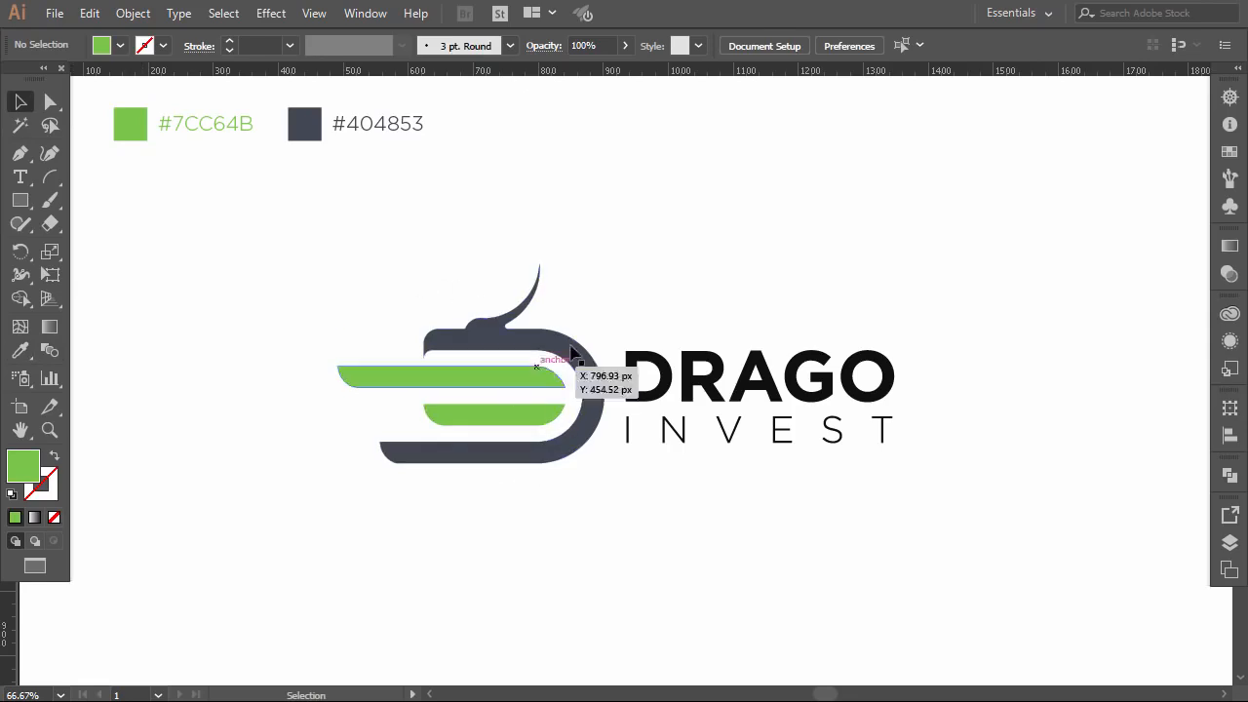
# Fill the DRAGO lettering with the dark color sampled from the logo's D-shaped body.
pyautogui.moveTo(590, 336); pyautogui.dragTo(882, 376)
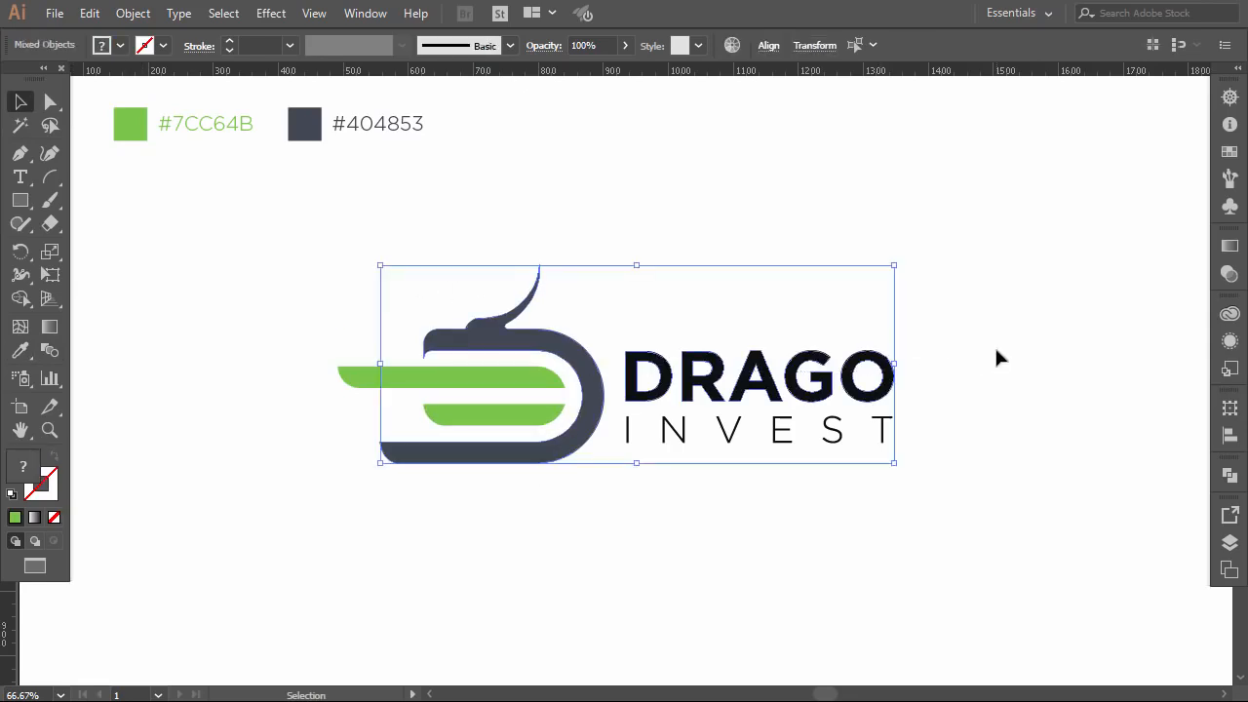
pyautogui.moveTo(962, 347); pyautogui.dragTo(663, 392)
pyautogui.click(19, 351)
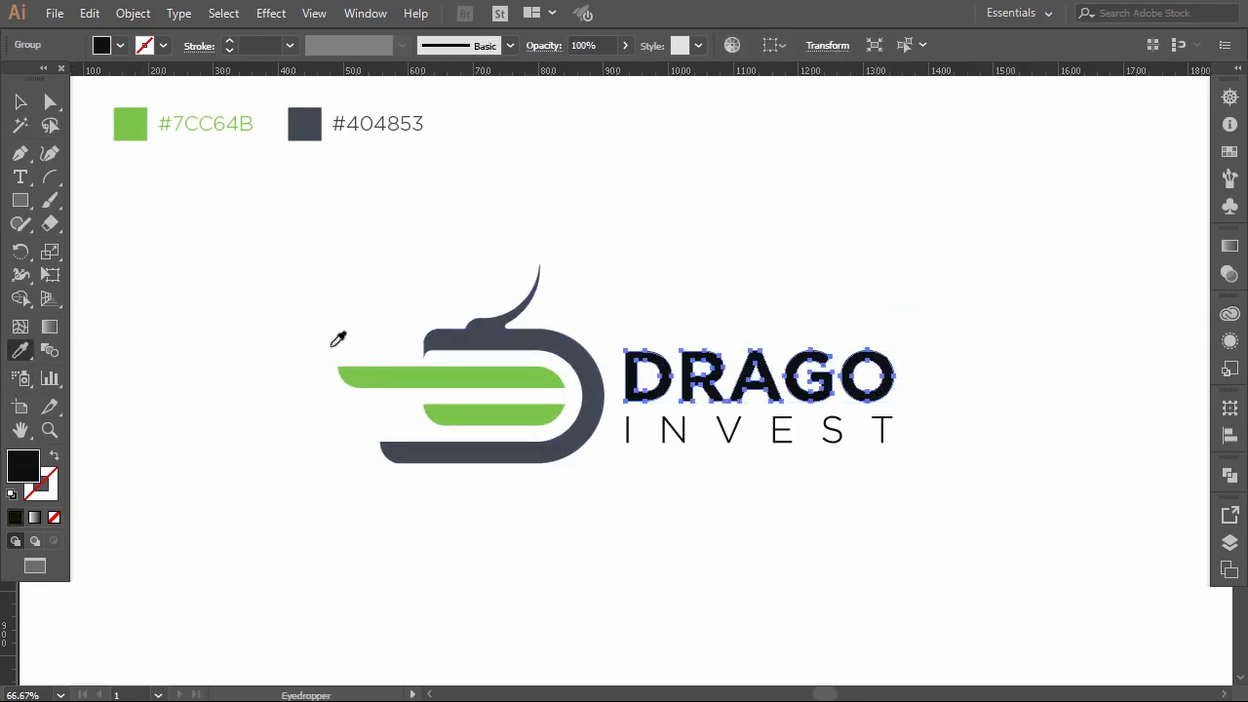
pyautogui.click(507, 341)
pyautogui.click(20, 103)
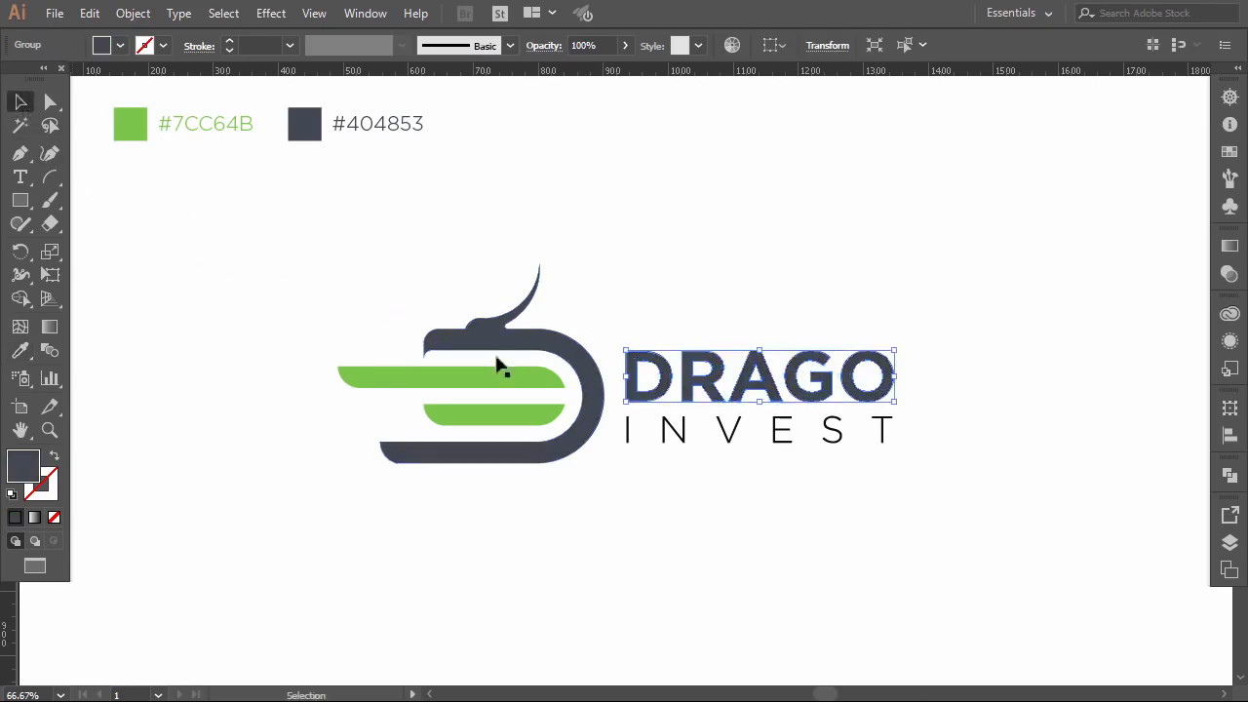
# Fill the INVEST lettering with the green sampled from the logo's upper bar.
pyautogui.click(670, 438)
pyautogui.click(671, 437)
pyautogui.click(20, 352)
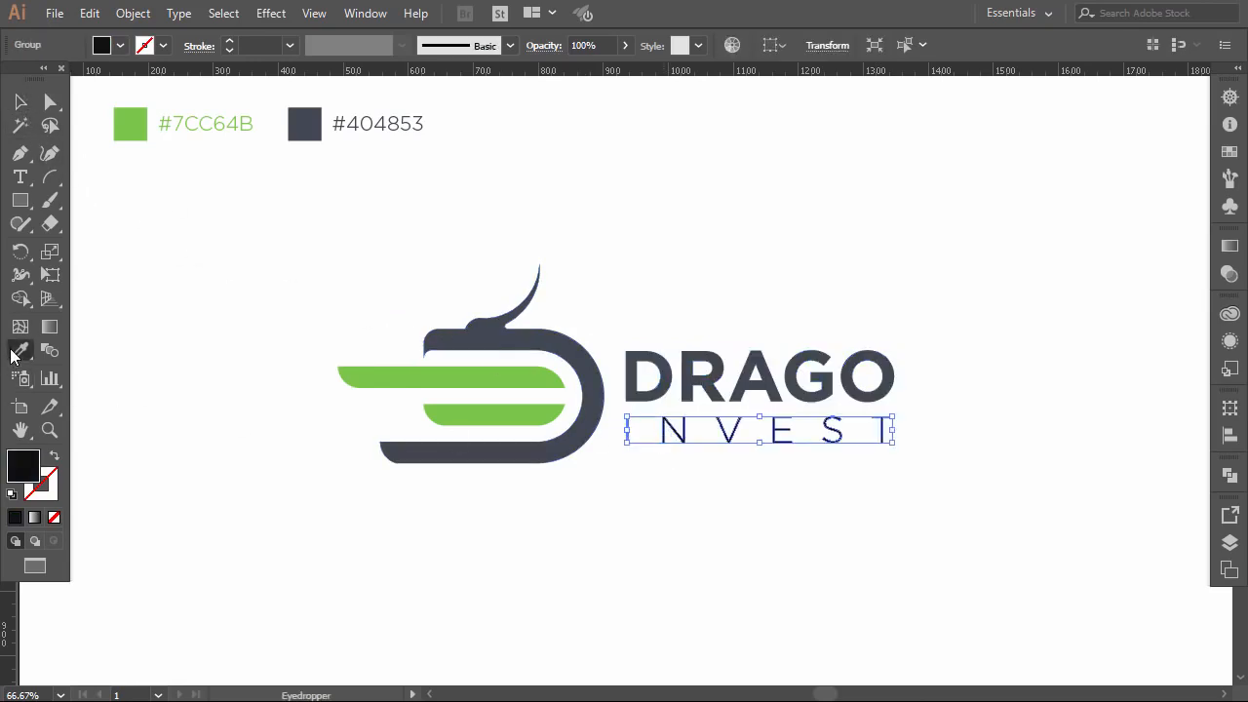
pyautogui.click(376, 375)
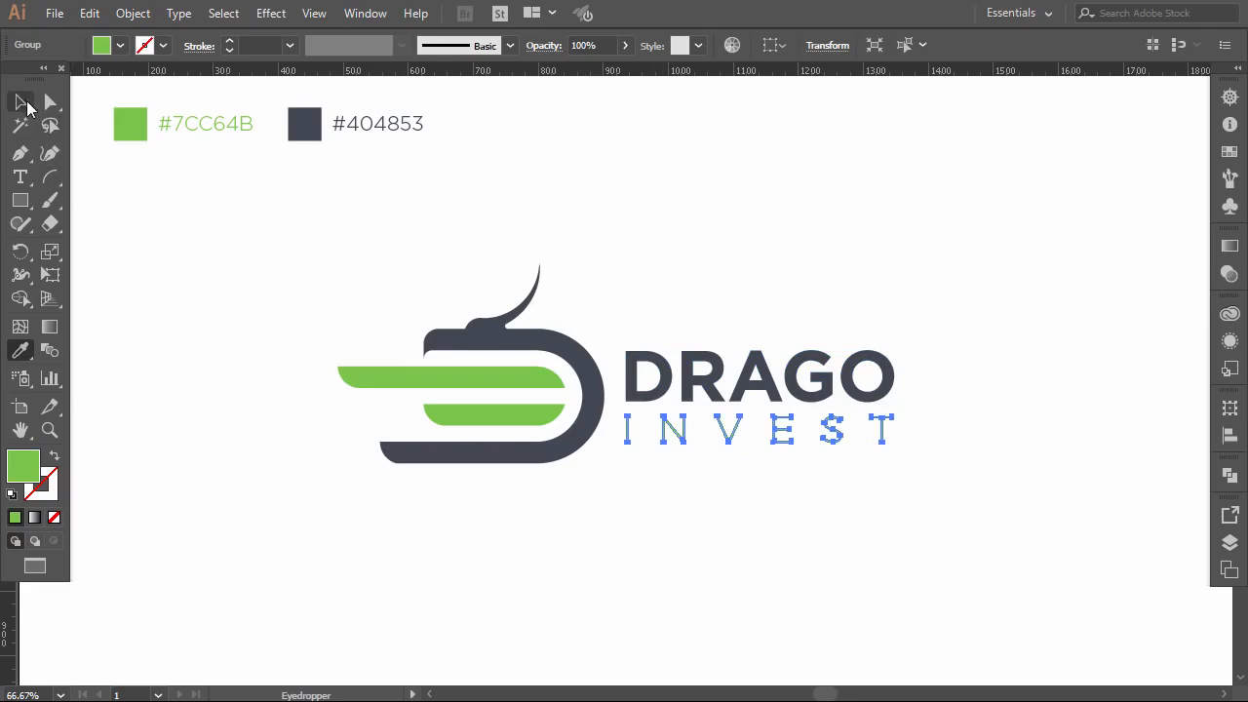
pyautogui.press('v')
pyautogui.click(272, 279)
# Scale the whole logo down to about half its size and place a duplicate beside it on the right.
pyautogui.moveTo(285, 264); pyautogui.dragTo(907, 436)
pyautogui.moveTo(896, 370); pyautogui.dragTo(646, 364)
pyautogui.moveTo(428, 371); pyautogui.dragTo(738, 316)
pyautogui.click(686, 439)
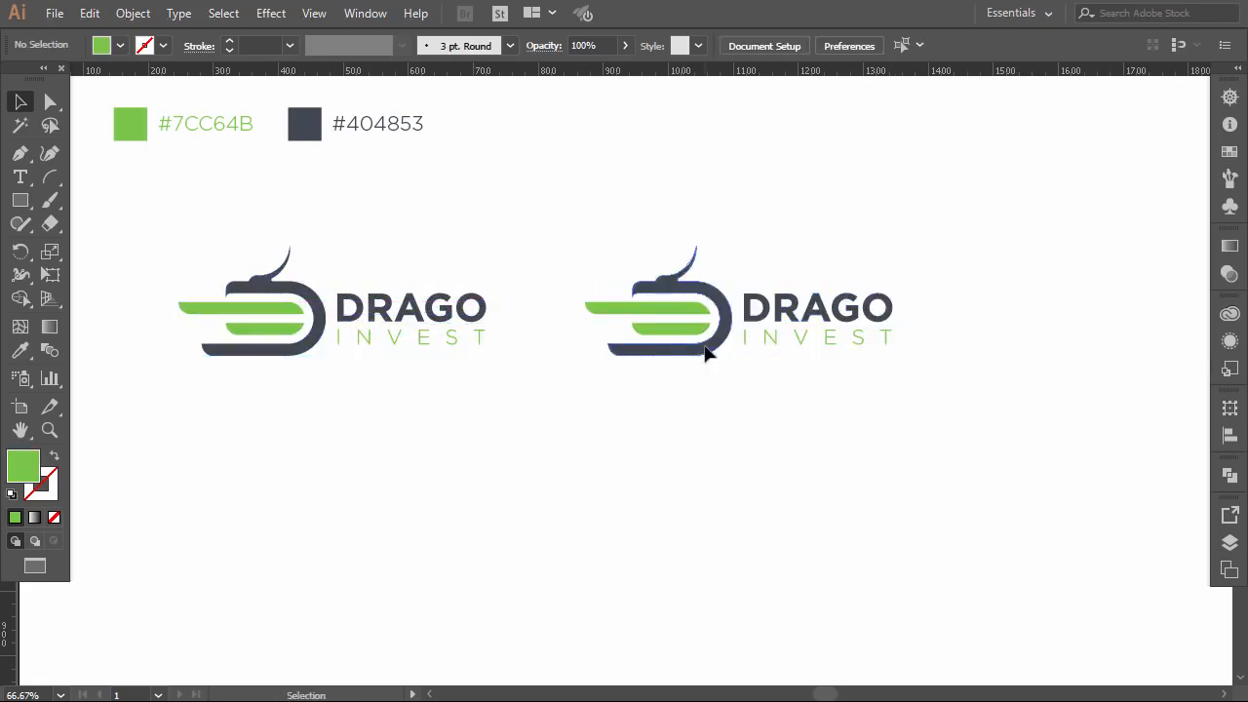
# Fill the D-shaped body of the right-hand logo copy with the green sampled from the original's bar.
pyautogui.click(705, 348)
pyautogui.click(22, 353)
pyautogui.click(231, 306)
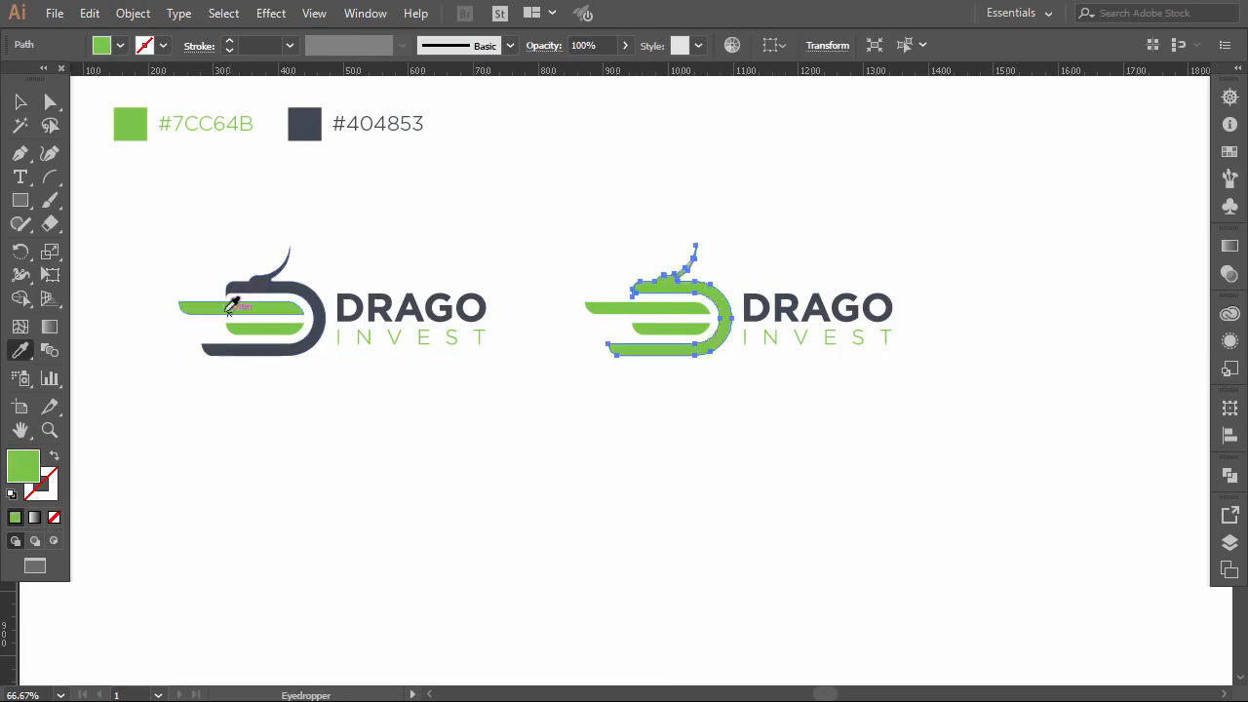
pyautogui.press('v')
# Fill both inner bars of the right-hand logo copy with the dark color sampled from its DRAGO lettering.
pyautogui.click(651, 308)
pyautogui.keyDown('shift'); pyautogui.click(655, 329); pyautogui.keyUp('shift')
pyautogui.click(22, 353)
pyautogui.click(765, 304)
pyautogui.press('v')
pyautogui.click(535, 427)
# Shift both logos to the right on the artboard and place a duplicate of the pair directly below.
pyautogui.moveTo(179, 254); pyautogui.dragTo(757, 405)
pyautogui.hotkey('shift', 'Right')
pyautogui.hotkey('shift', 'Right')
pyautogui.hotkey('shift', 'Right')
pyautogui.hotkey('shift', 'Right')
pyautogui.hotkey('shift', 'Right')
pyautogui.hotkey('shift', 'Right')
pyautogui.hotkey('shift', 'Right')
pyautogui.hotkey('shift', 'Right')
pyautogui.hotkey('shift', 'Right')
pyautogui.hotkey('shift', 'Right')
pyautogui.hotkey('shift', 'Right')
pyautogui.hotkey('shift', 'Right')
pyautogui.hotkey('shift', 'Right')
pyautogui.moveTo(815, 316); pyautogui.dragTo(817, 511)
# Fill the entire lower-right logo, including its lettering, with the dark #404853 sampled from its swatch.
pyautogui.moveTo(639, 415); pyautogui.dragTo(995, 571)
pyautogui.click(21, 352)
pyautogui.click(304, 125)
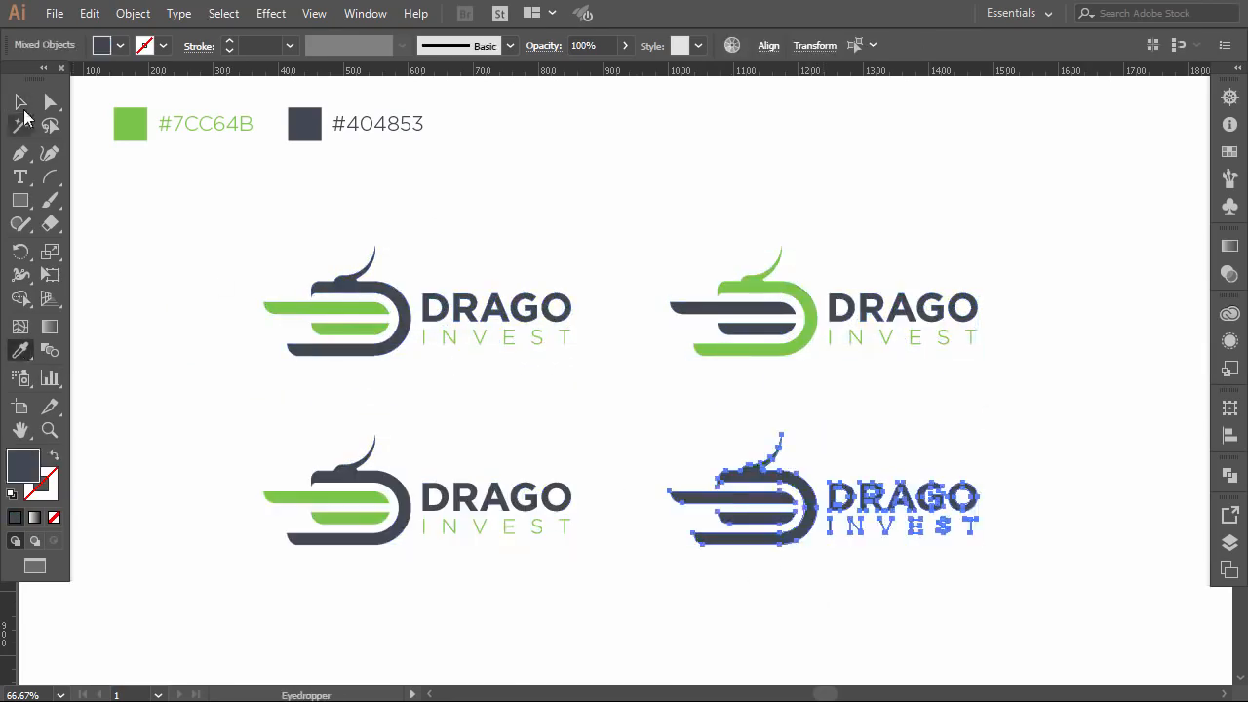
pyautogui.click(21, 104)
# Fill the entire lower-left logo with the green #7CC64B sampled from its swatch, and select all four logos.
pyautogui.moveTo(234, 414); pyautogui.dragTo(590, 571)
pyautogui.click(22, 352)
pyautogui.click(130, 125)
pyautogui.press('v')
pyautogui.click(228, 234)
pyautogui.moveTo(228, 234); pyautogui.dragTo(1014, 586)
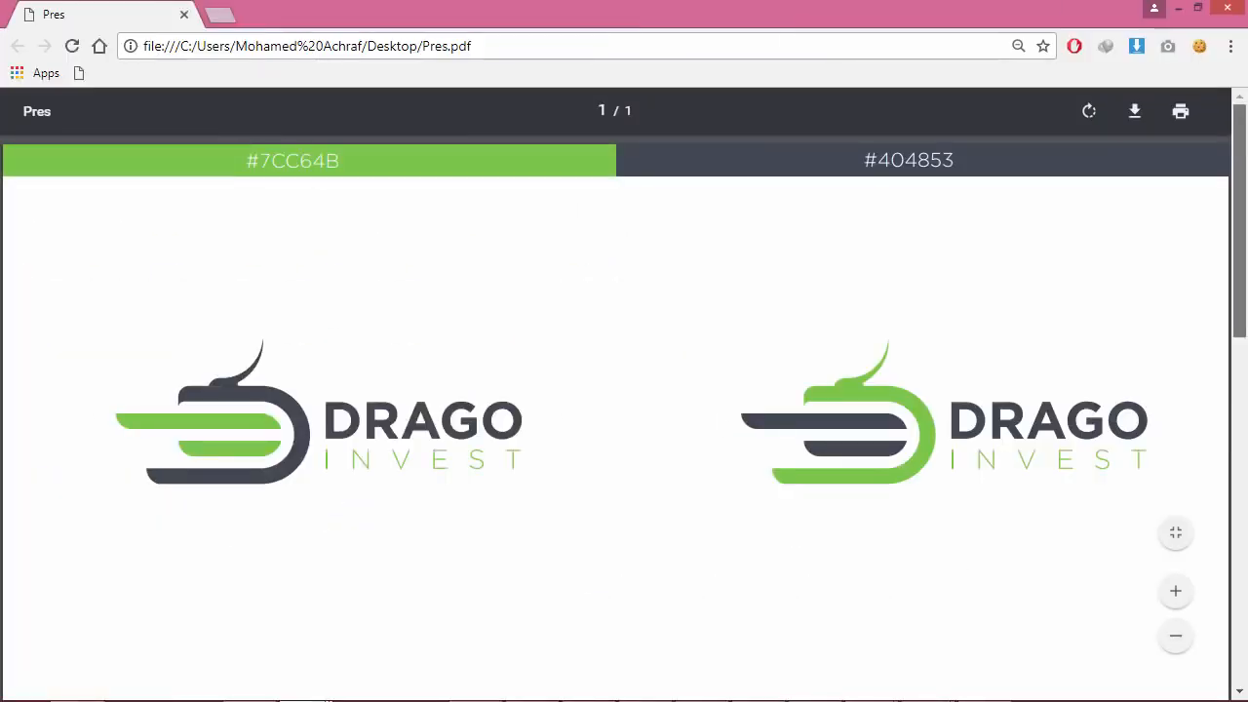
# Switch to the browser and examine the logo color variations in the Pres.pdf presentation.
pyautogui.moveTo(1245, 143); pyautogui.dragTo(1243, 108)
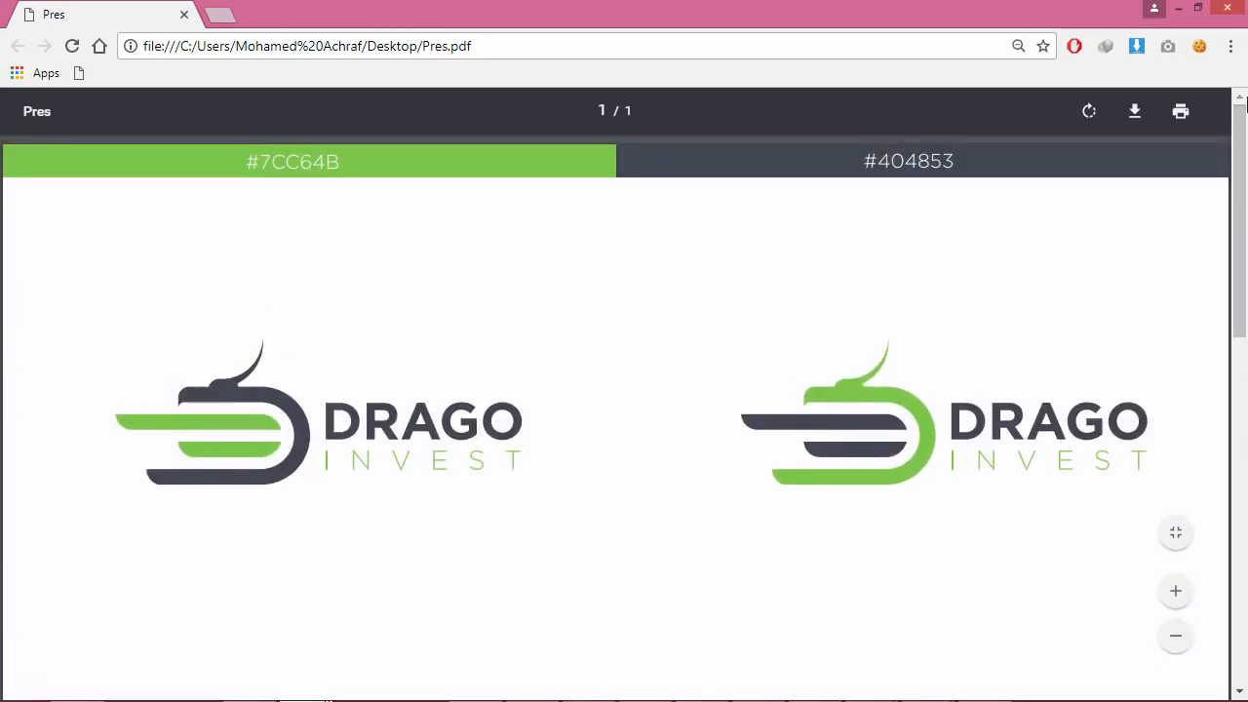